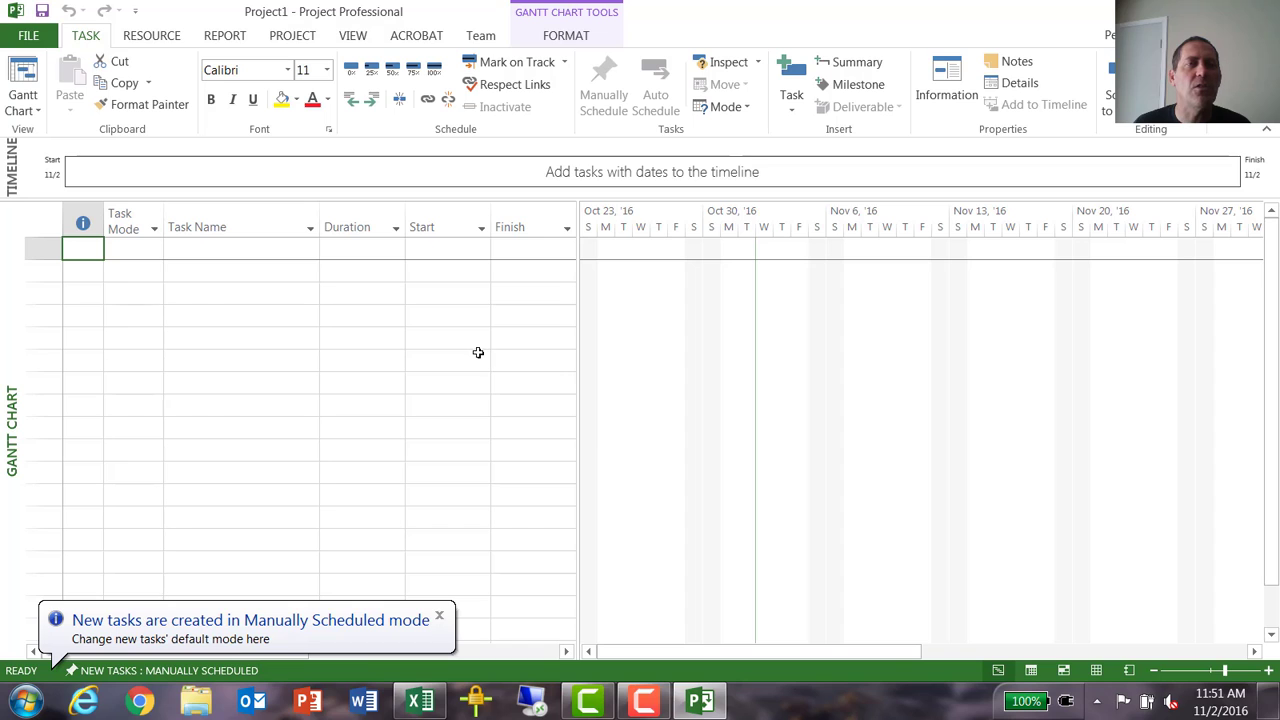
- Open the general project options, highlight the user name, and choose 1/28 as the date format
{"action": "left_click", "coordinate": [20, 40]}
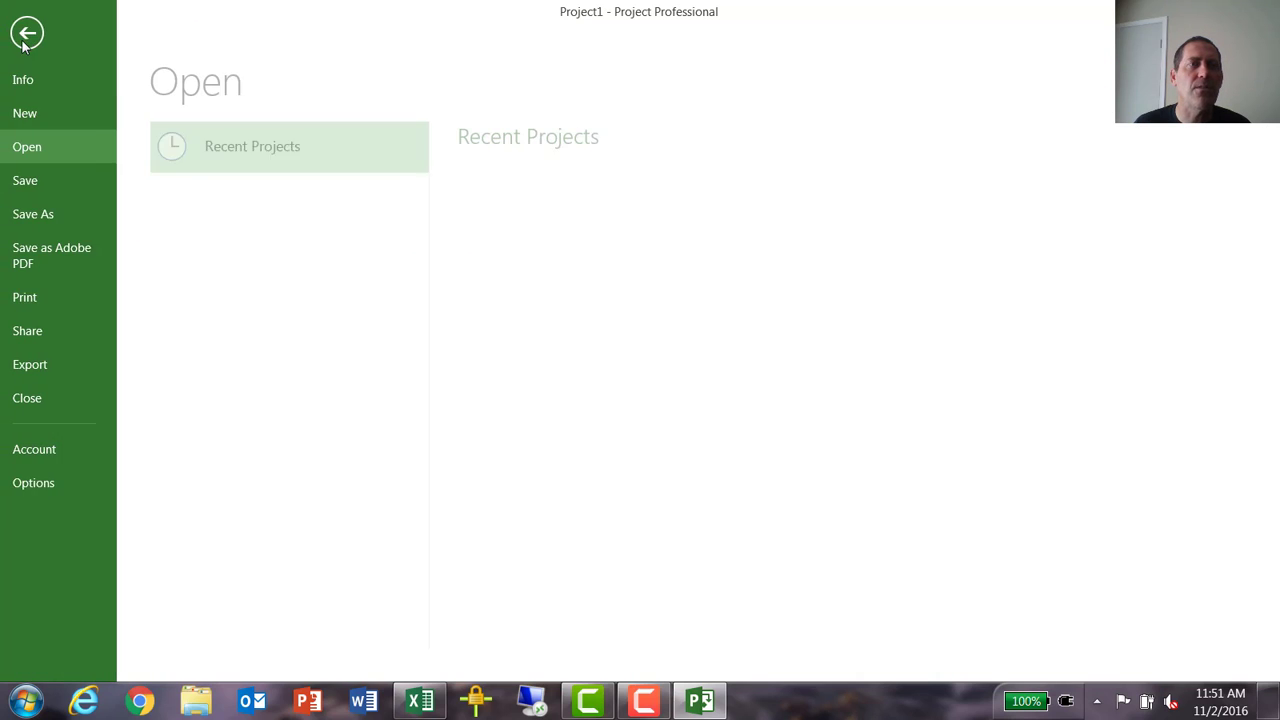
{"action": "left_click", "coordinate": [41, 483]}
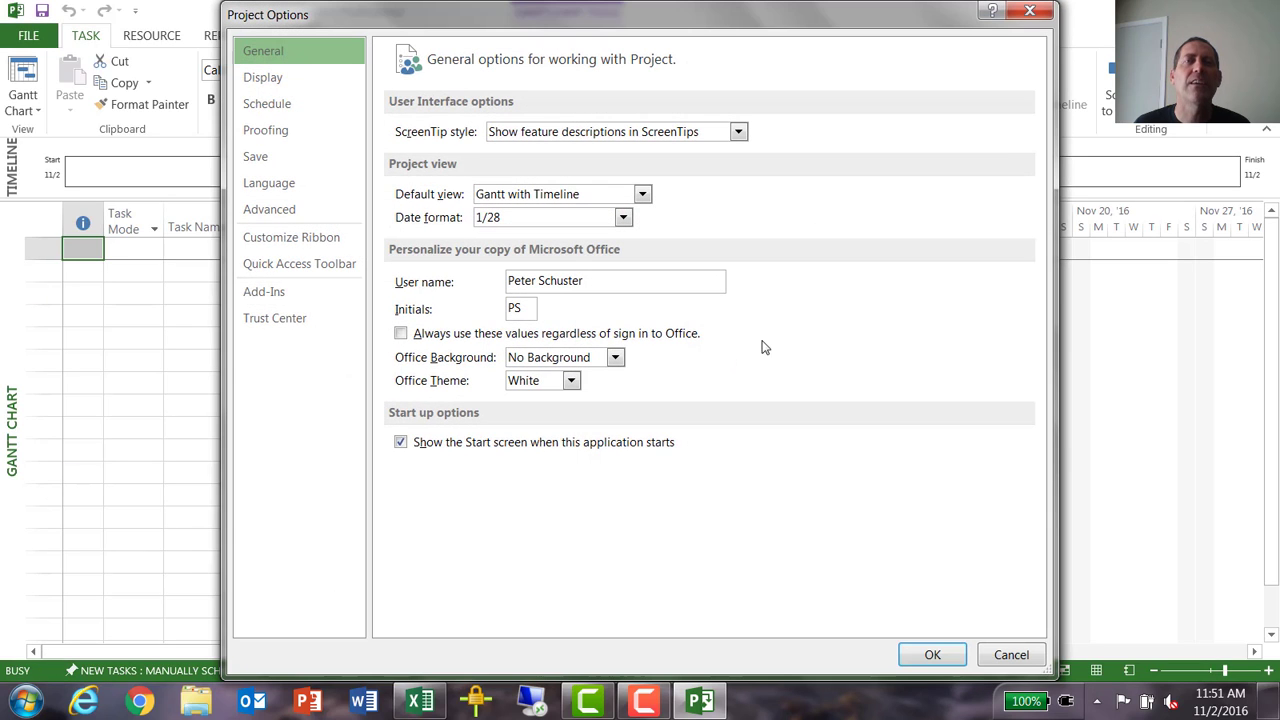
{"action": "left_click", "coordinate": [583, 282]}
{"action": "left_click_drag", "start_coordinate": [583, 282], "coordinate": [406, 287]}
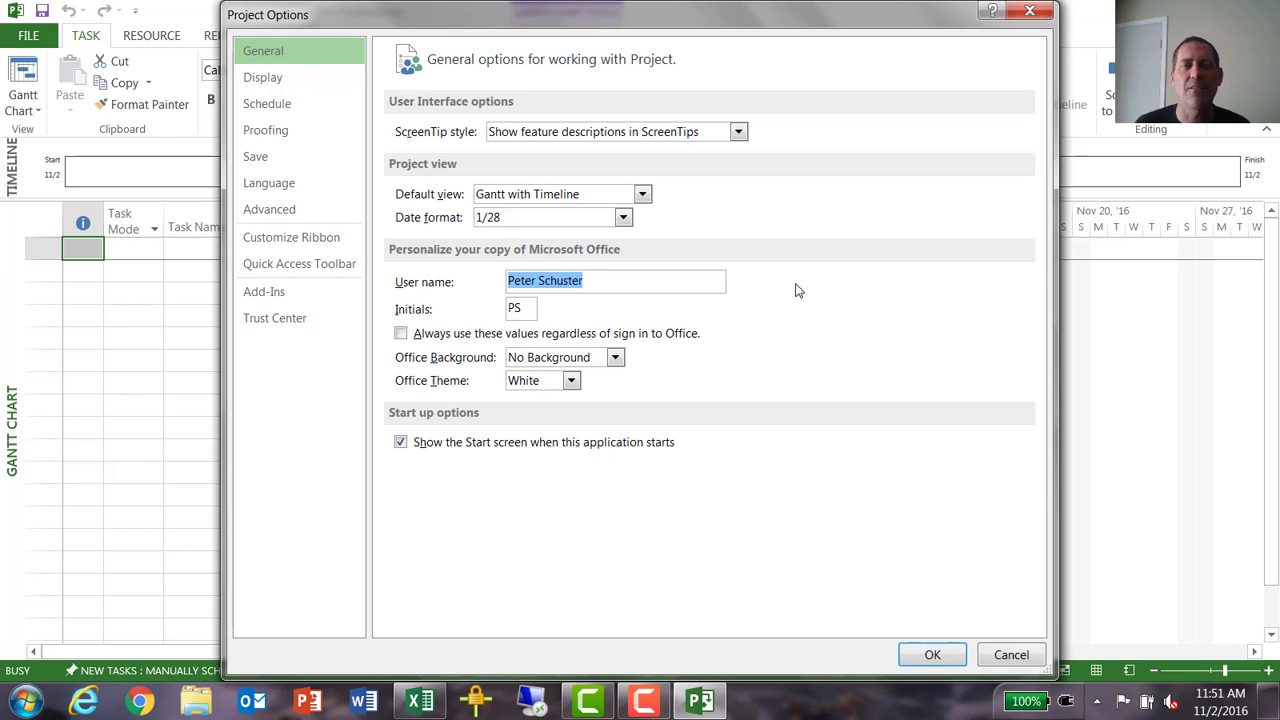
{"action": "left_click", "coordinate": [624, 218]}
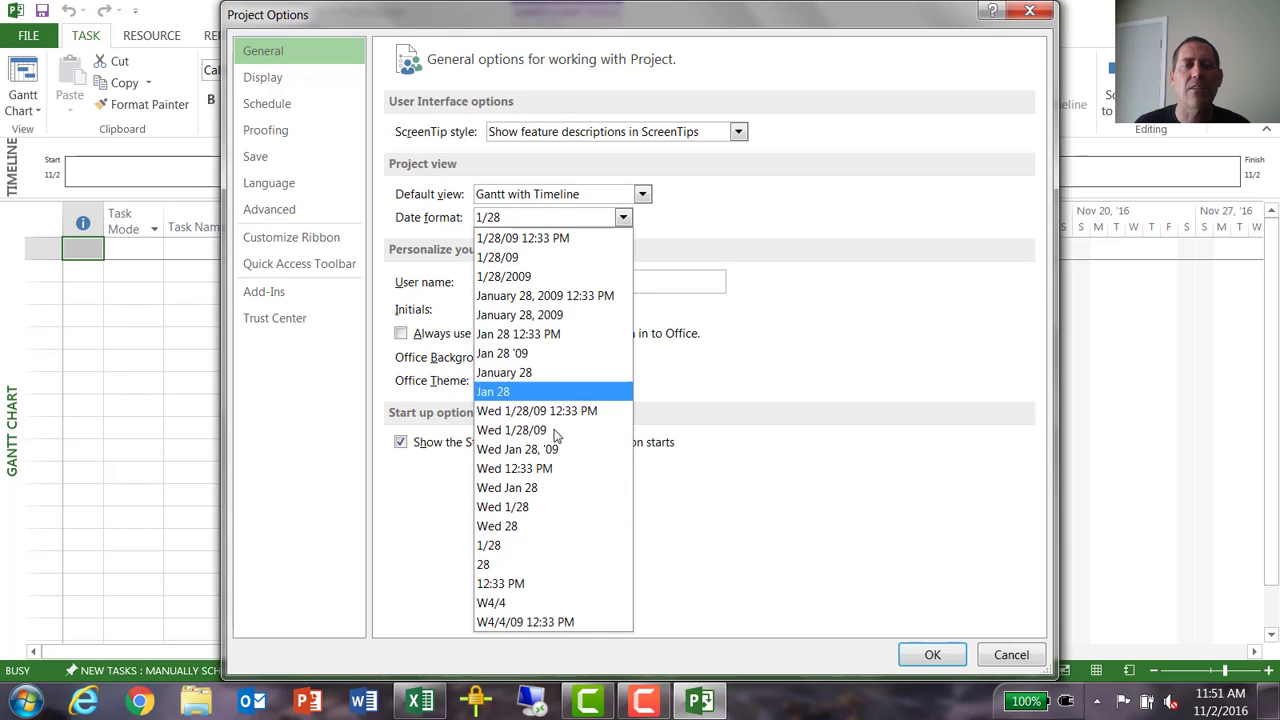
{"action": "left_click", "coordinate": [560, 549]}
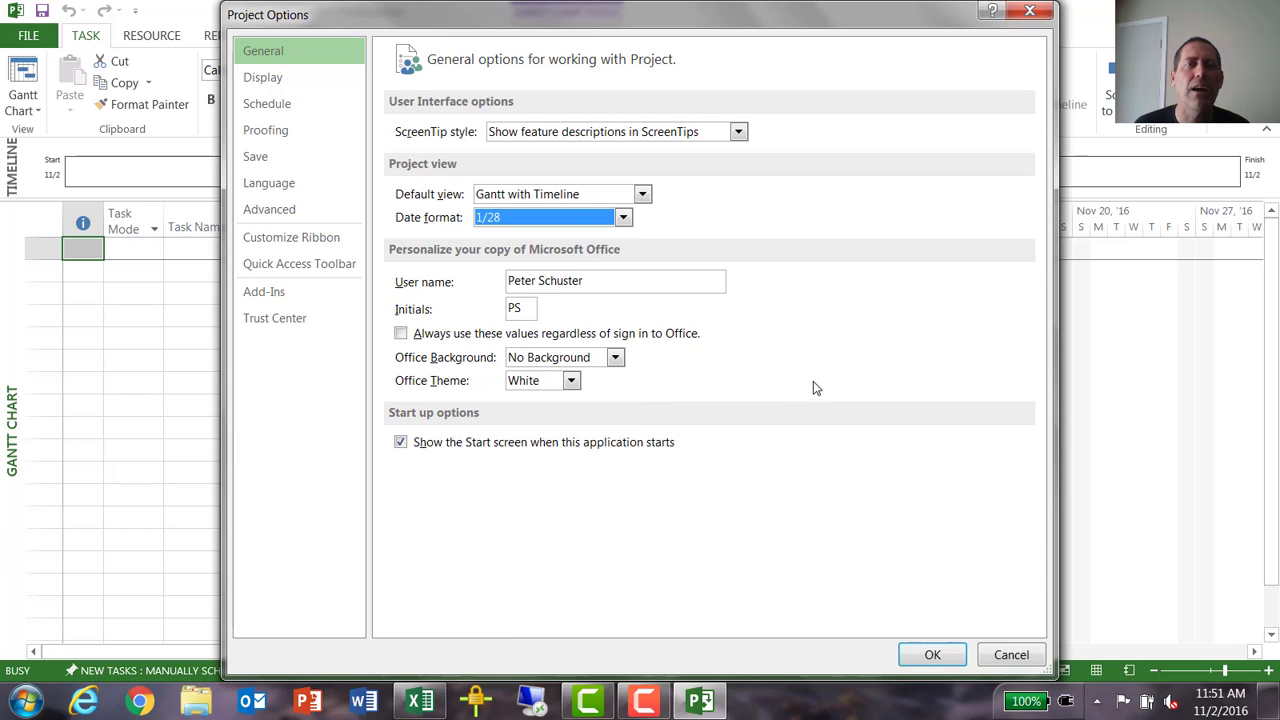
- Set newly created tasks to Auto Scheduled in this project's scheduling options and apply the options
{"action": "left_click", "coordinate": [279, 106]}
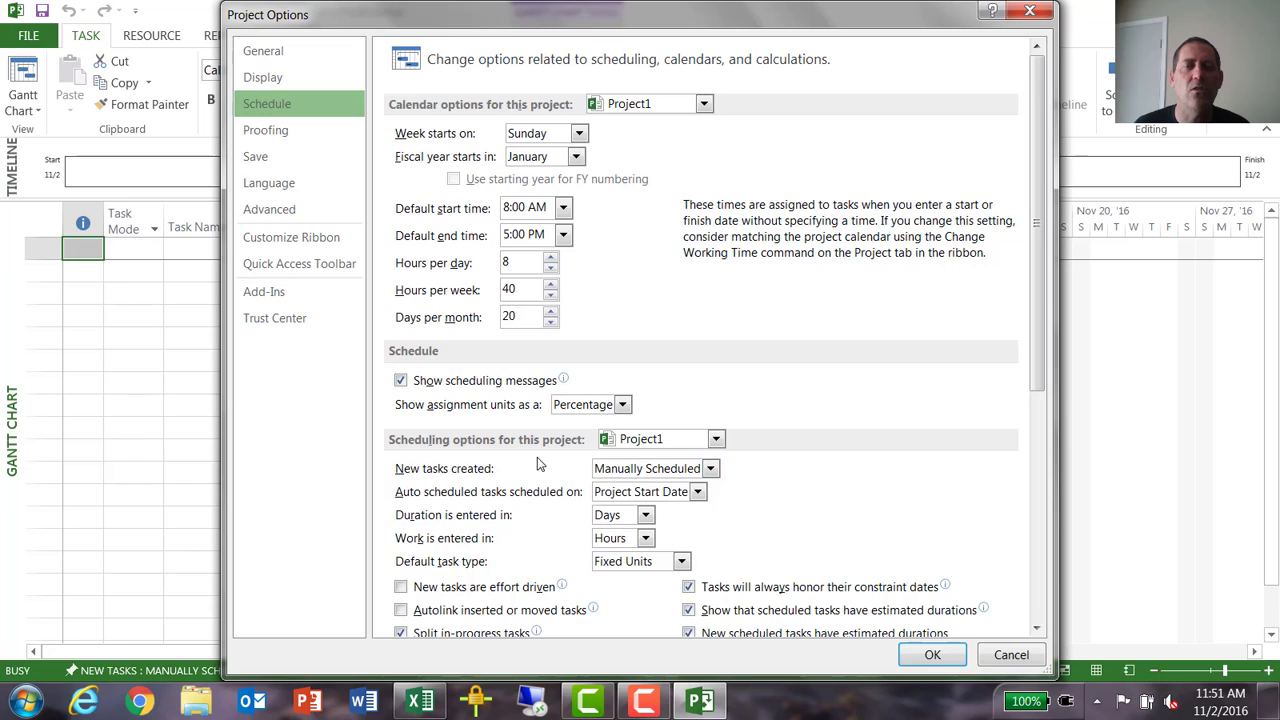
{"action": "left_click", "coordinate": [683, 470]}
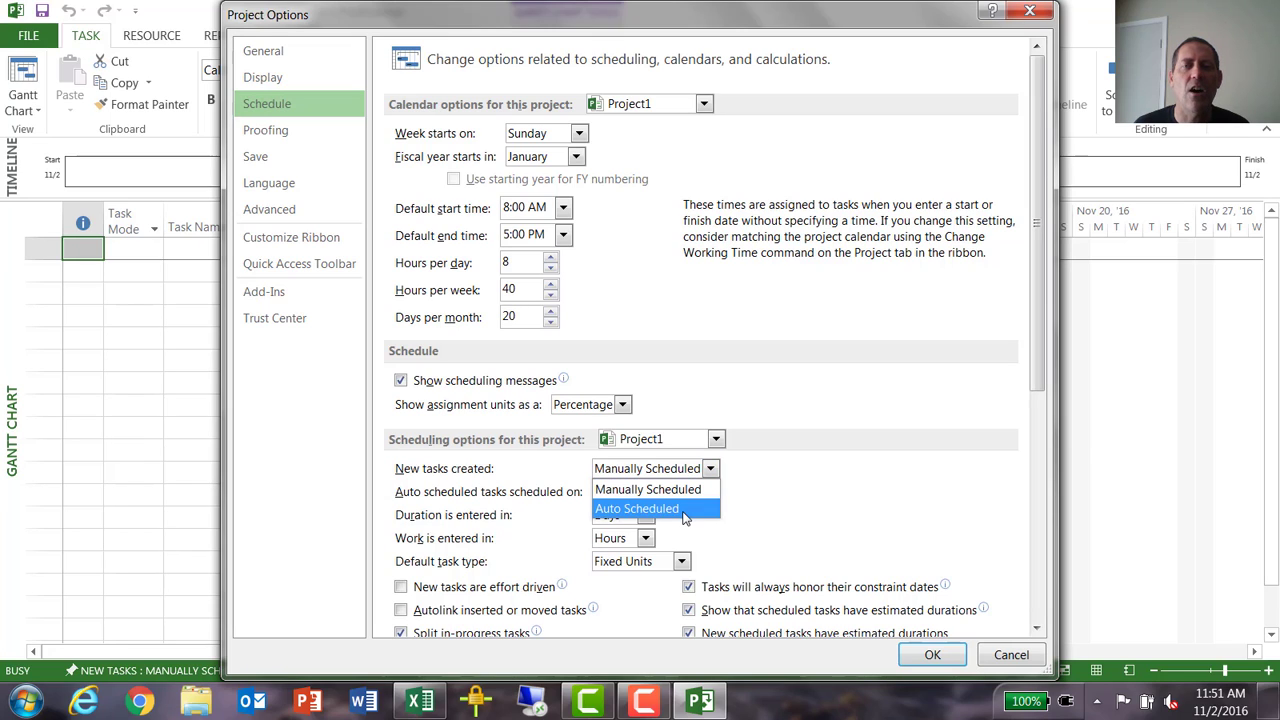
{"action": "left_click", "coordinate": [684, 510]}
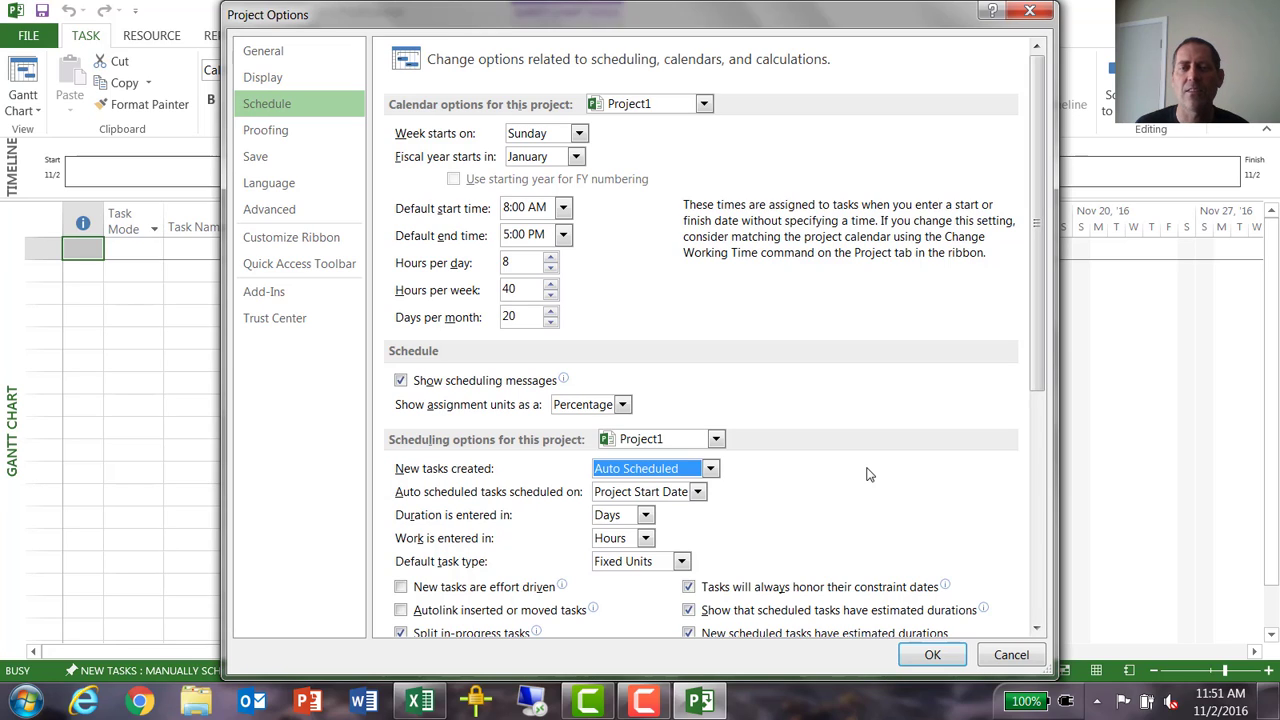
{"action": "left_click", "coordinate": [932, 655]}
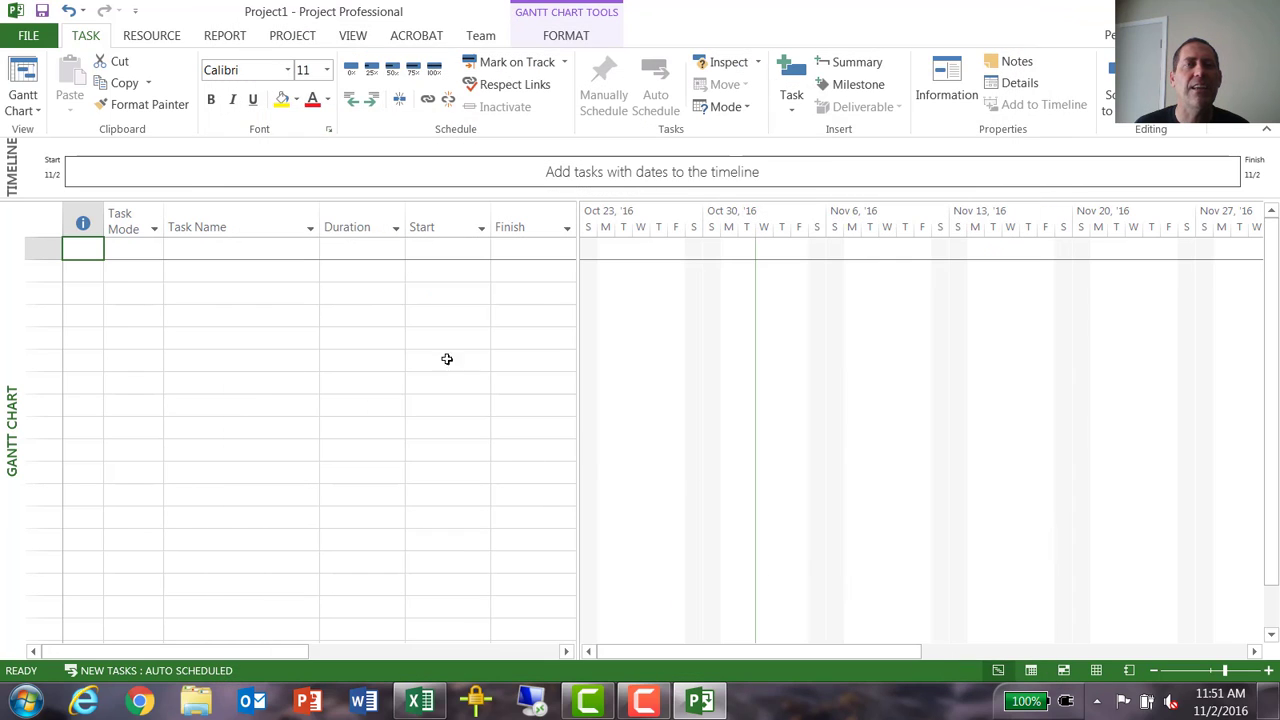
- Set the project's start date to 9/28 in the project information
{"action": "left_click", "coordinate": [290, 36]}
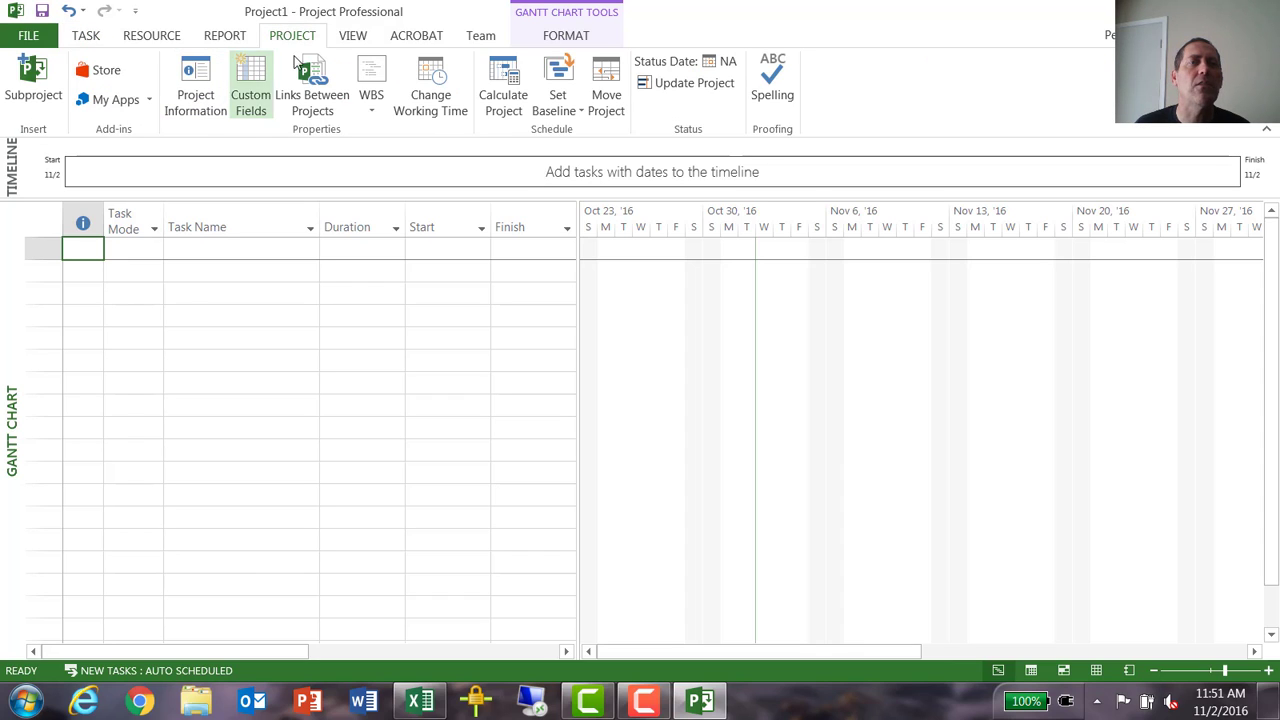
{"action": "left_click", "coordinate": [195, 92]}
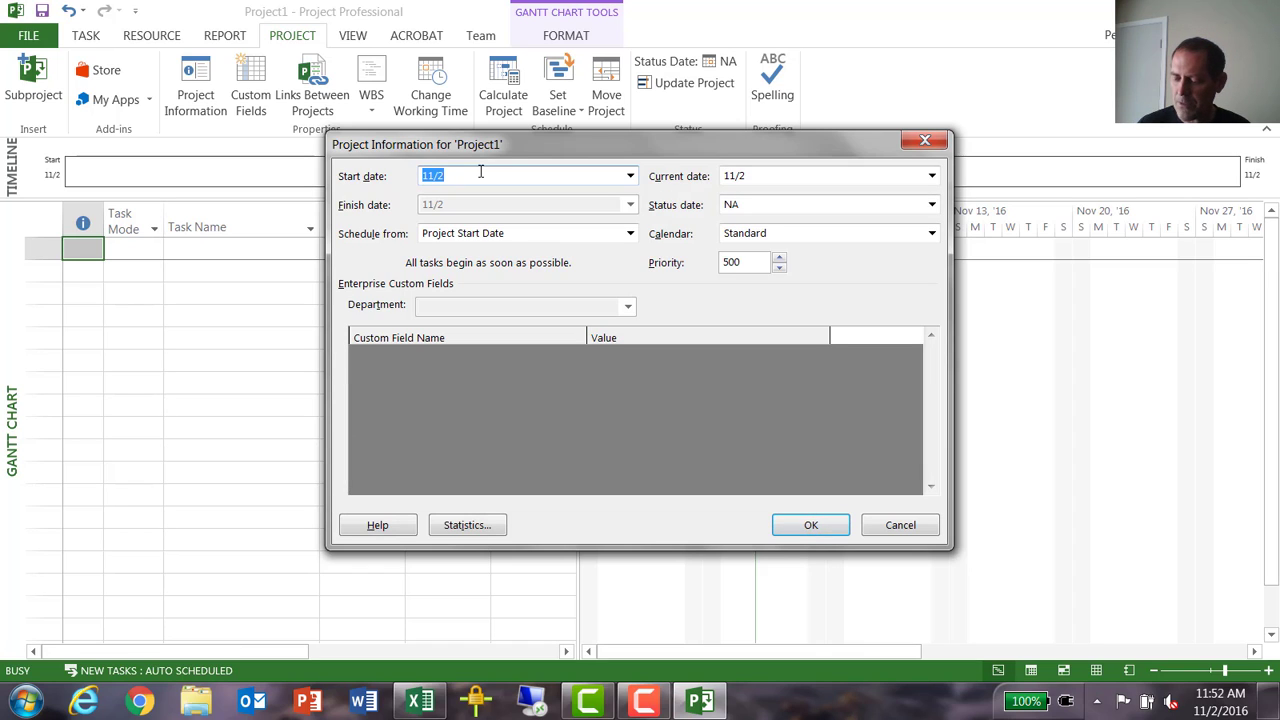
{"action": "type", "text": "9"}
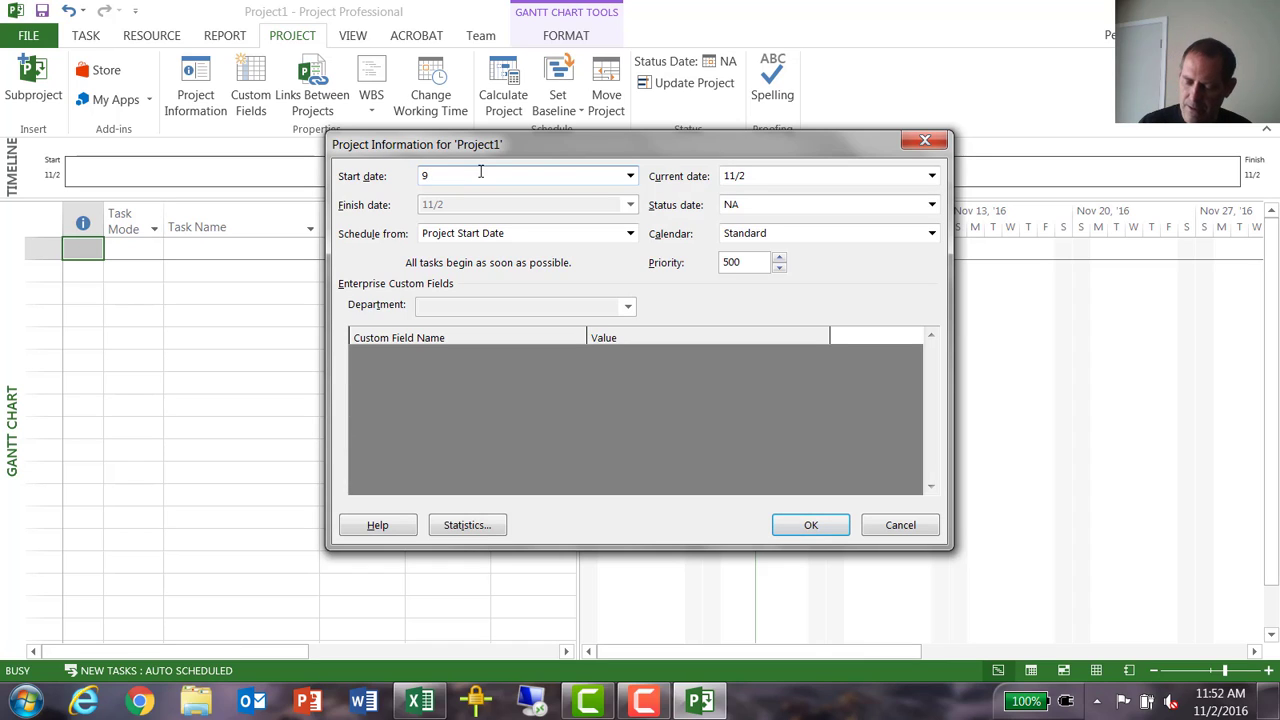
{"action": "type", "text": "/"}
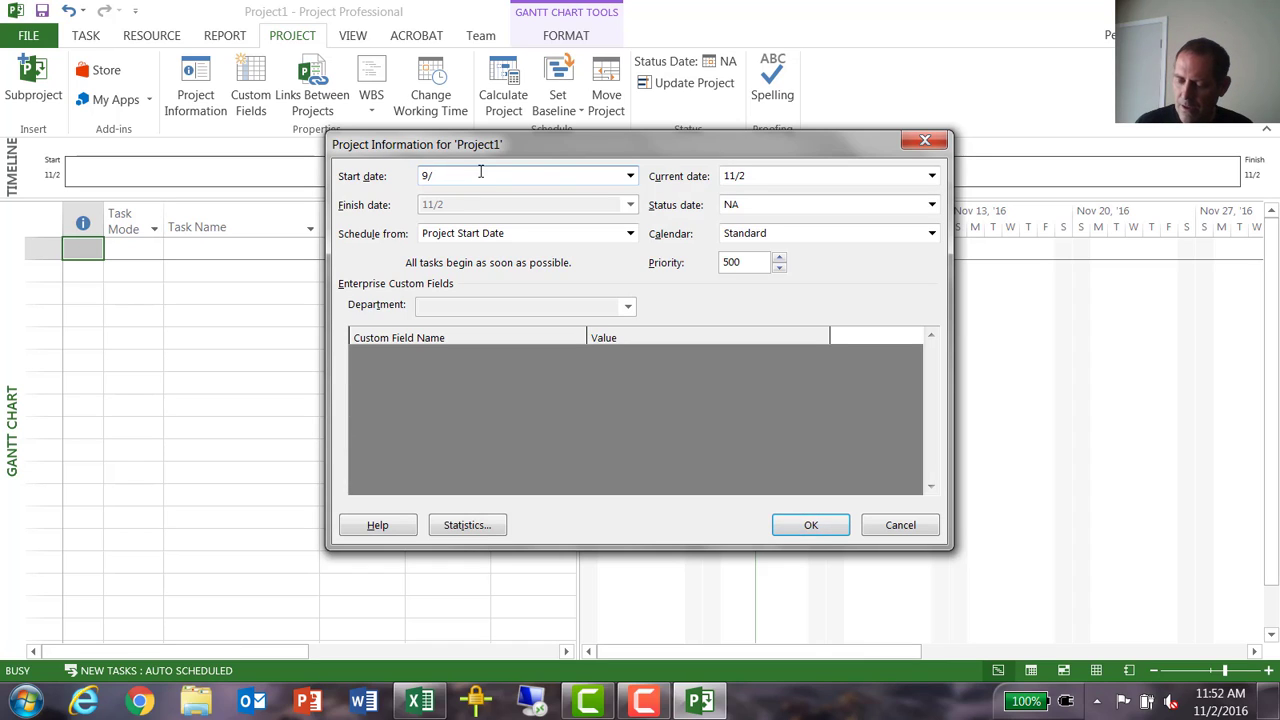
{"action": "type", "text": "28"}
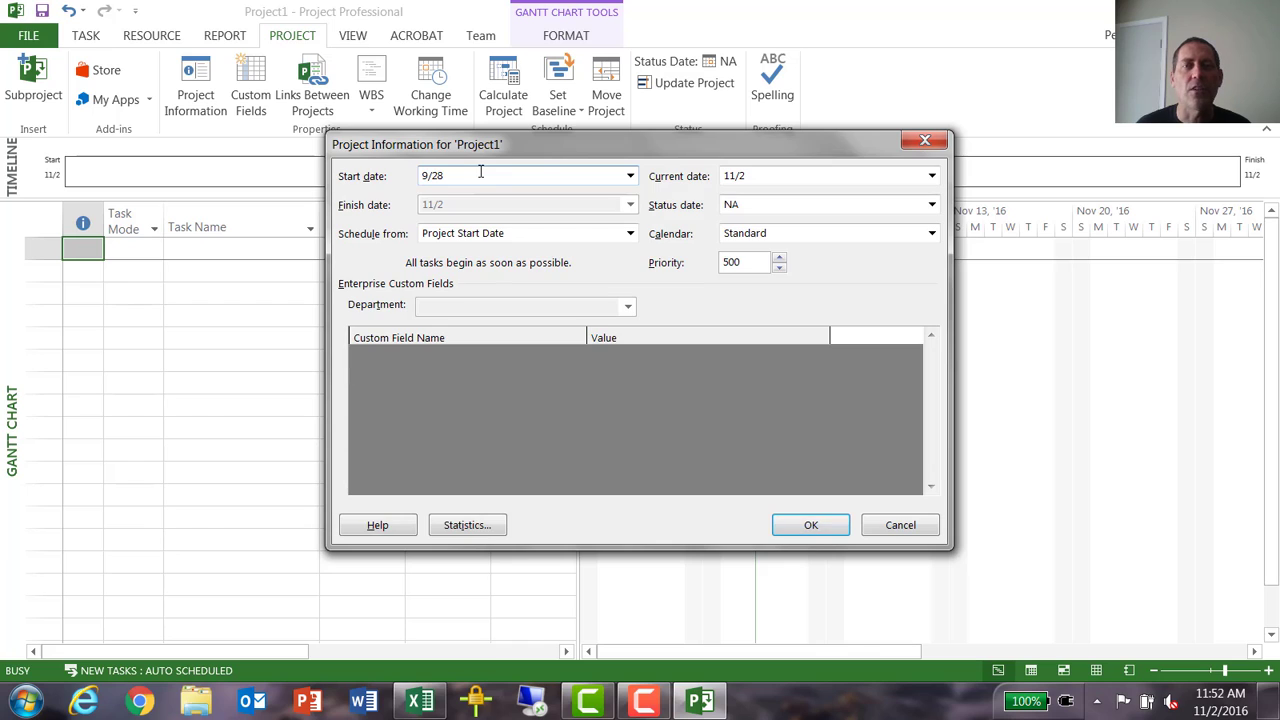
{"action": "key", "text": "Return"}
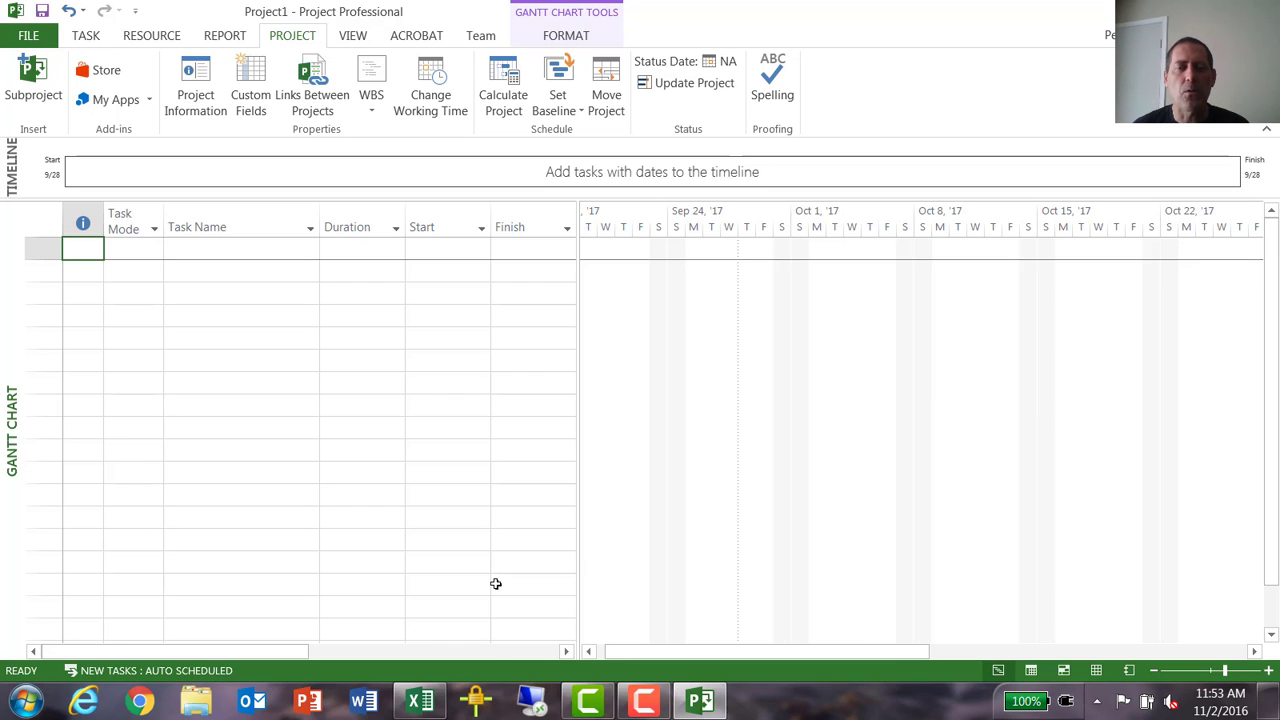
- Switch to the Excel interview prep task list and review the subtasks grouped under each bold heading, from Prepare Resume to Attend Career Fair
{"action": "left_click", "coordinate": [421, 702]}
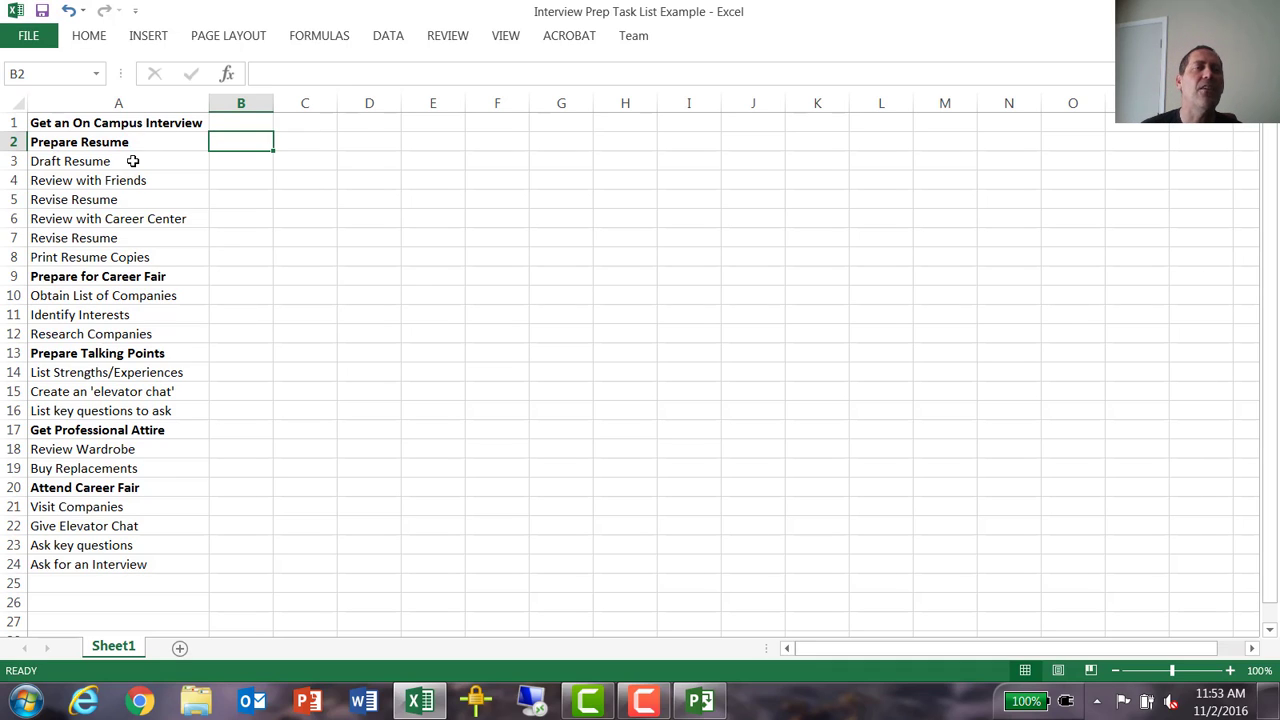
{"action": "left_click", "coordinate": [130, 161]}
{"action": "left_click_drag", "start_coordinate": [136, 202], "coordinate": [143, 256]}
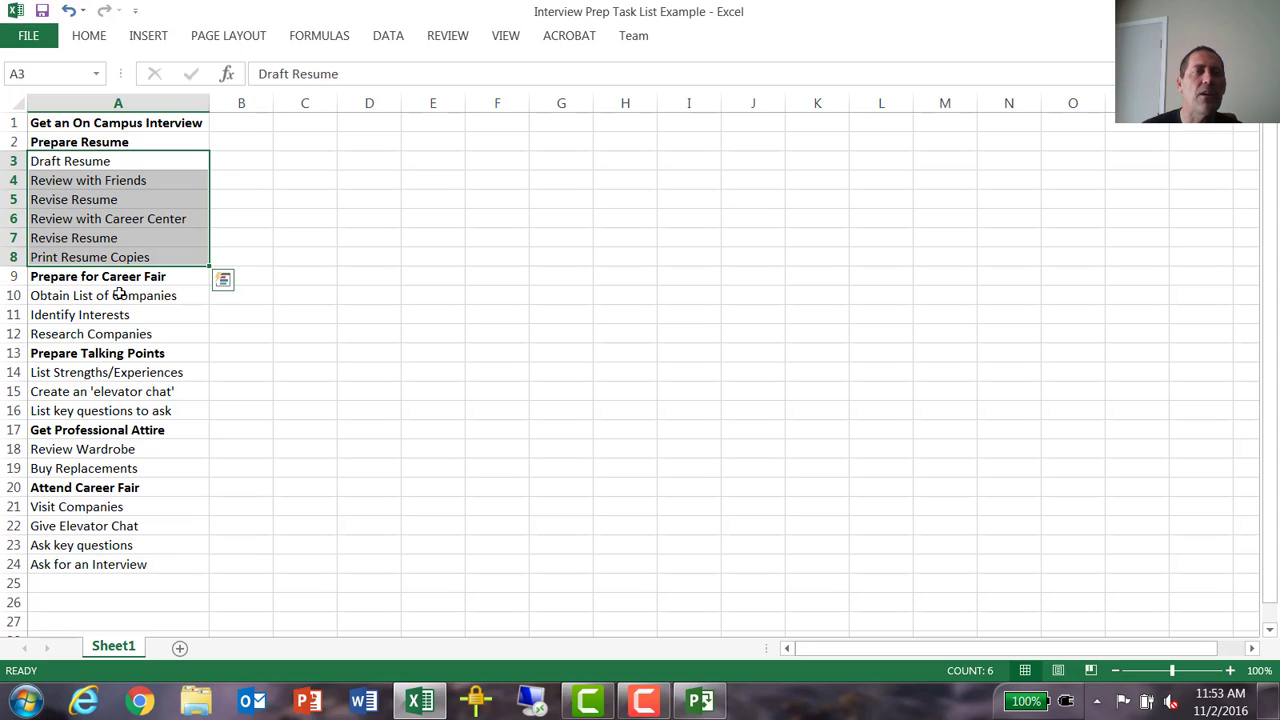
{"action": "left_click_drag", "start_coordinate": [117, 295], "coordinate": [112, 334]}
{"action": "left_click", "coordinate": [108, 372]}
{"action": "left_click_drag", "start_coordinate": [110, 388], "coordinate": [110, 410]}
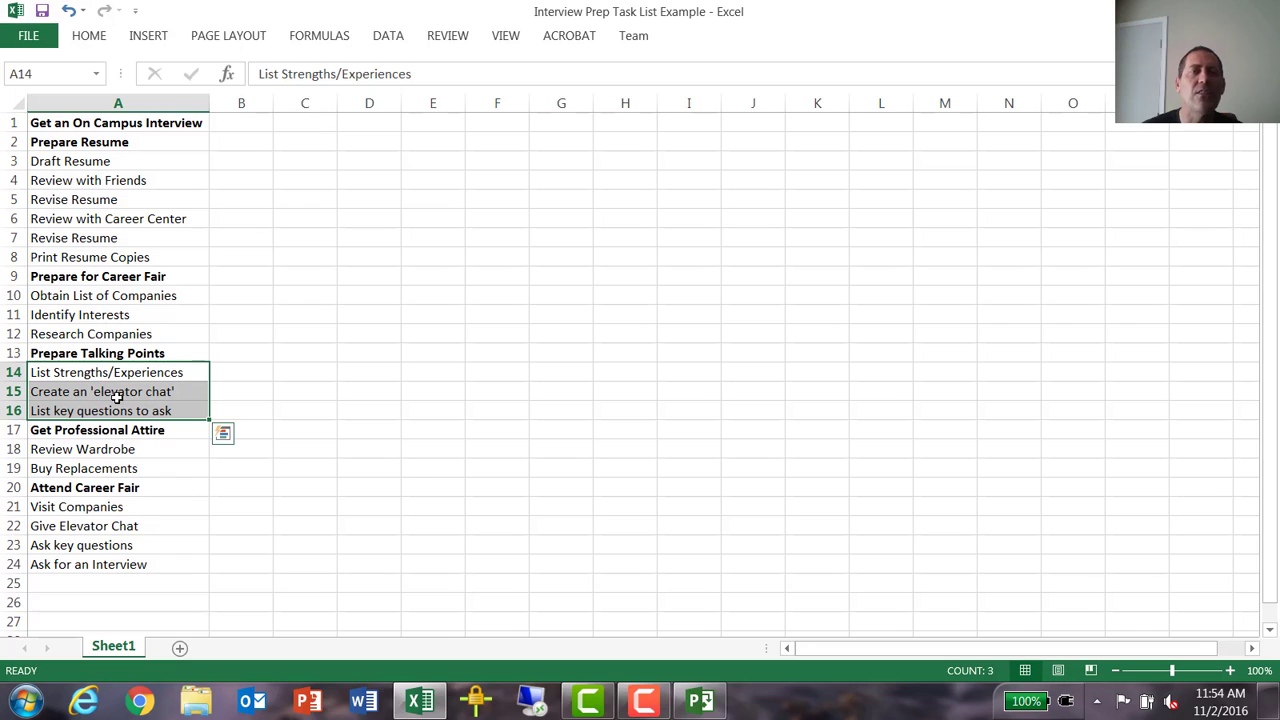
{"action": "left_click_drag", "start_coordinate": [106, 449], "coordinate": [106, 468]}
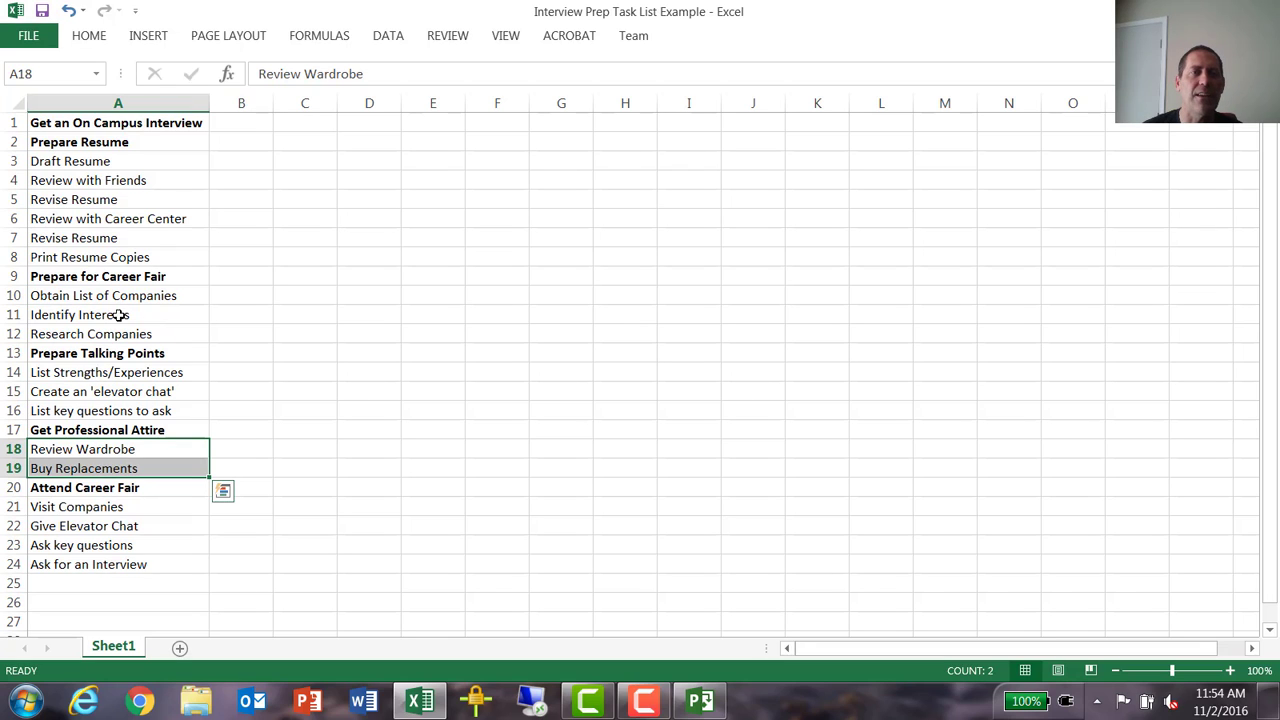
{"action": "left_click_drag", "start_coordinate": [127, 295], "coordinate": [114, 450]}
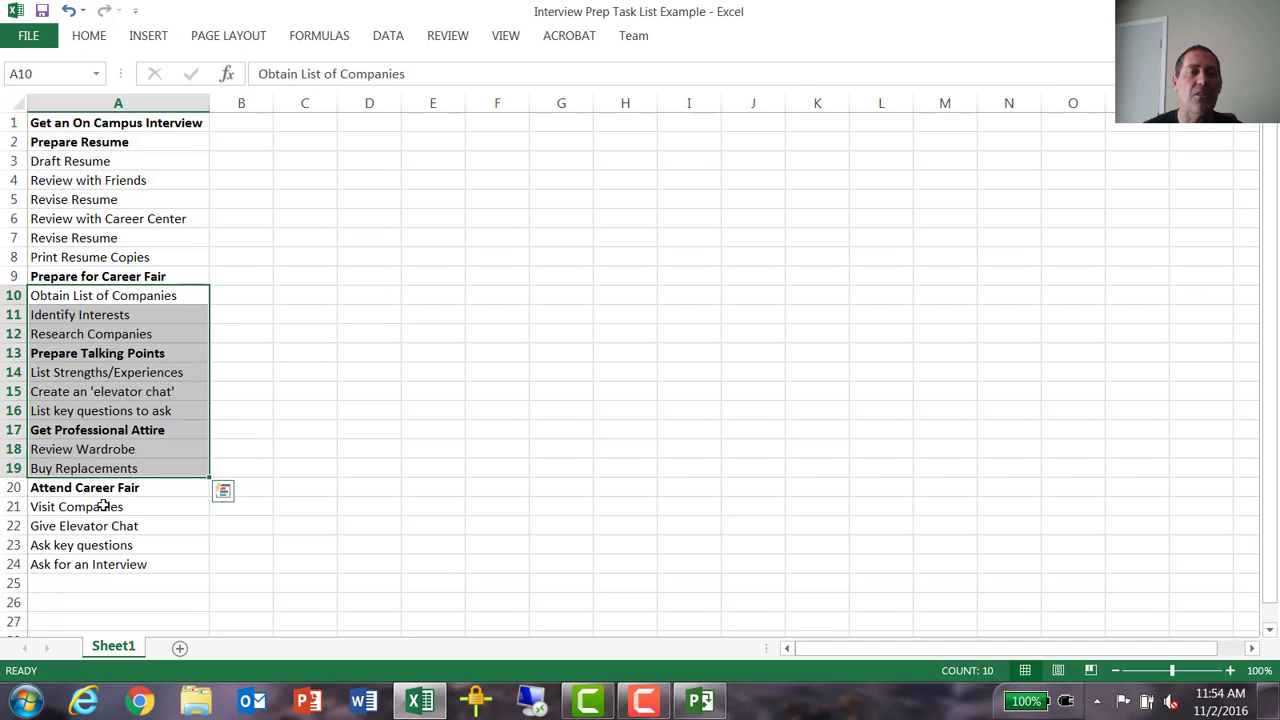
{"action": "left_click_drag", "start_coordinate": [104, 507], "coordinate": [116, 566]}
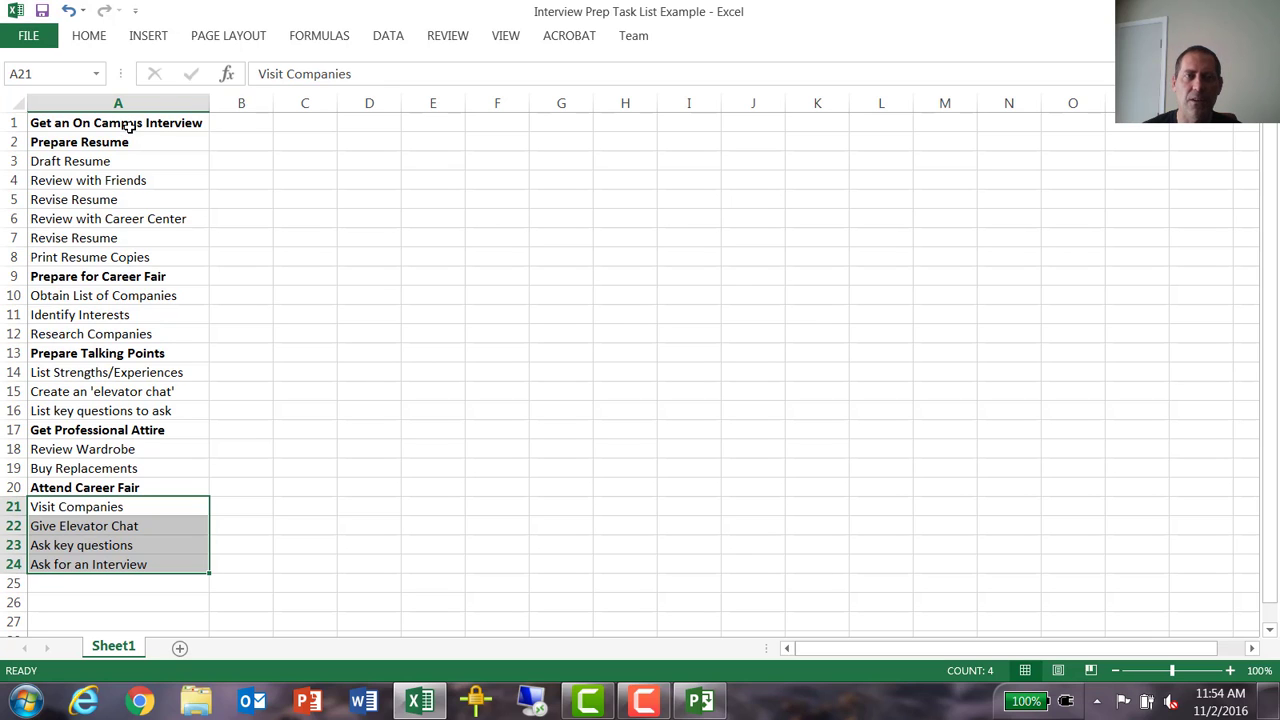
- Copy the whole task list in A1:A24 and paste it into the Task Name column in Microsoft Project, starting at the first row
{"action": "left_click_drag", "start_coordinate": [128, 127], "coordinate": [166, 560]}
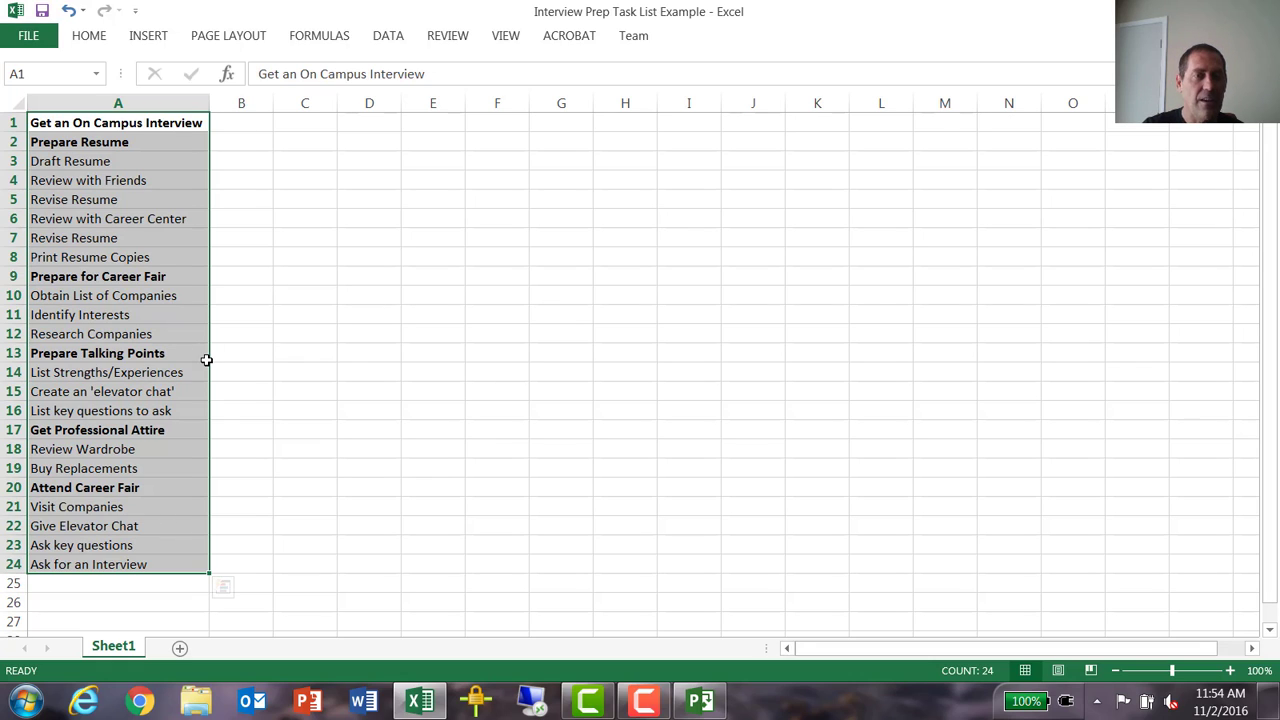
{"action": "key", "text": "ctrl+c"}
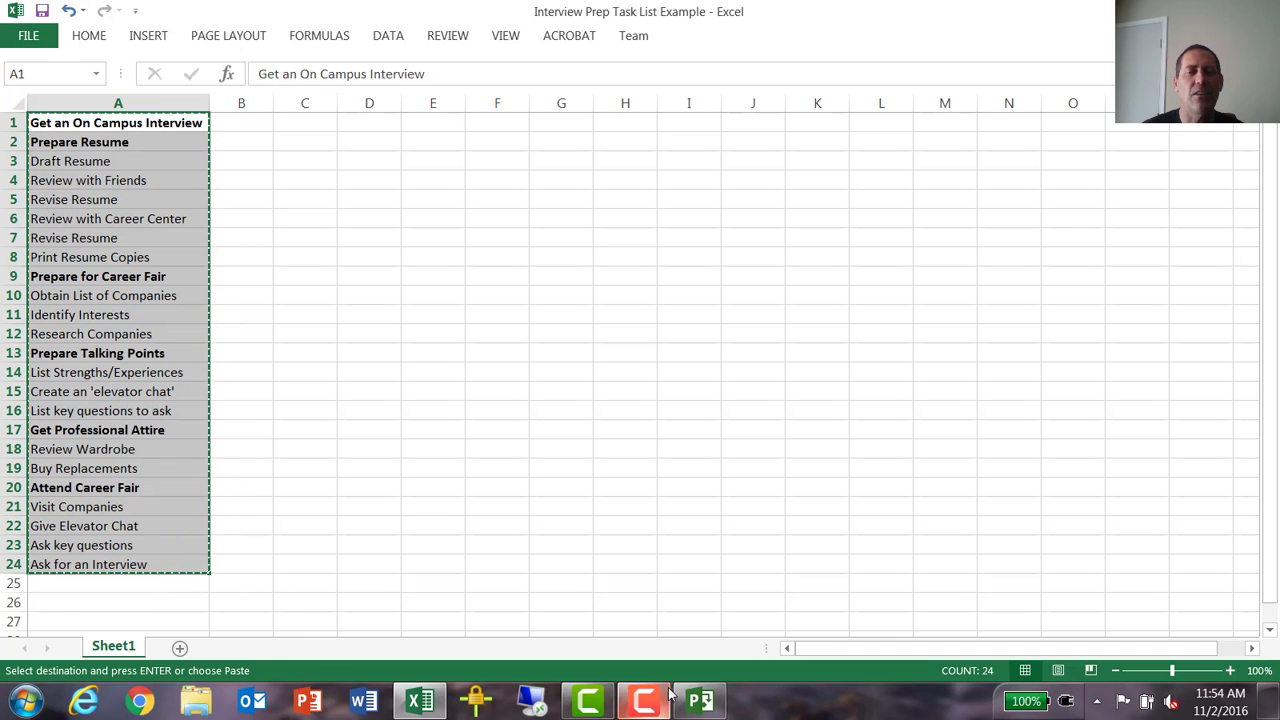
{"action": "left_click", "coordinate": [700, 701]}
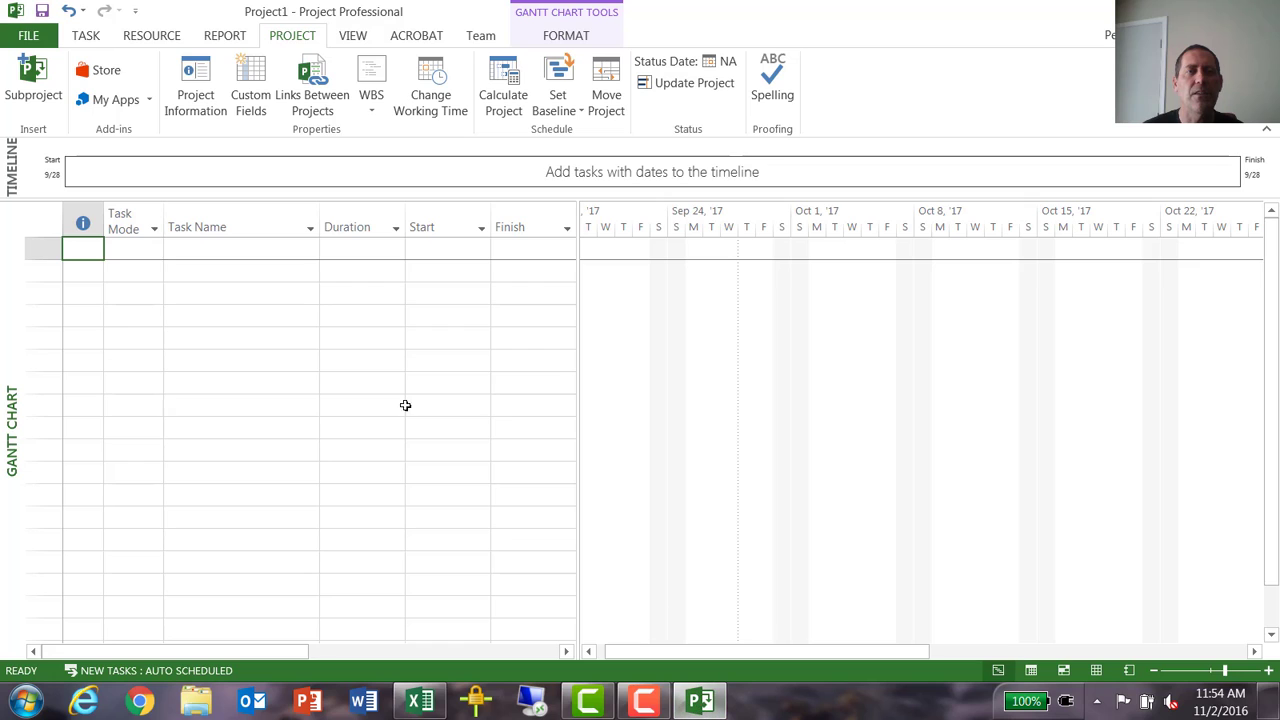
{"action": "left_click", "coordinate": [249, 245]}
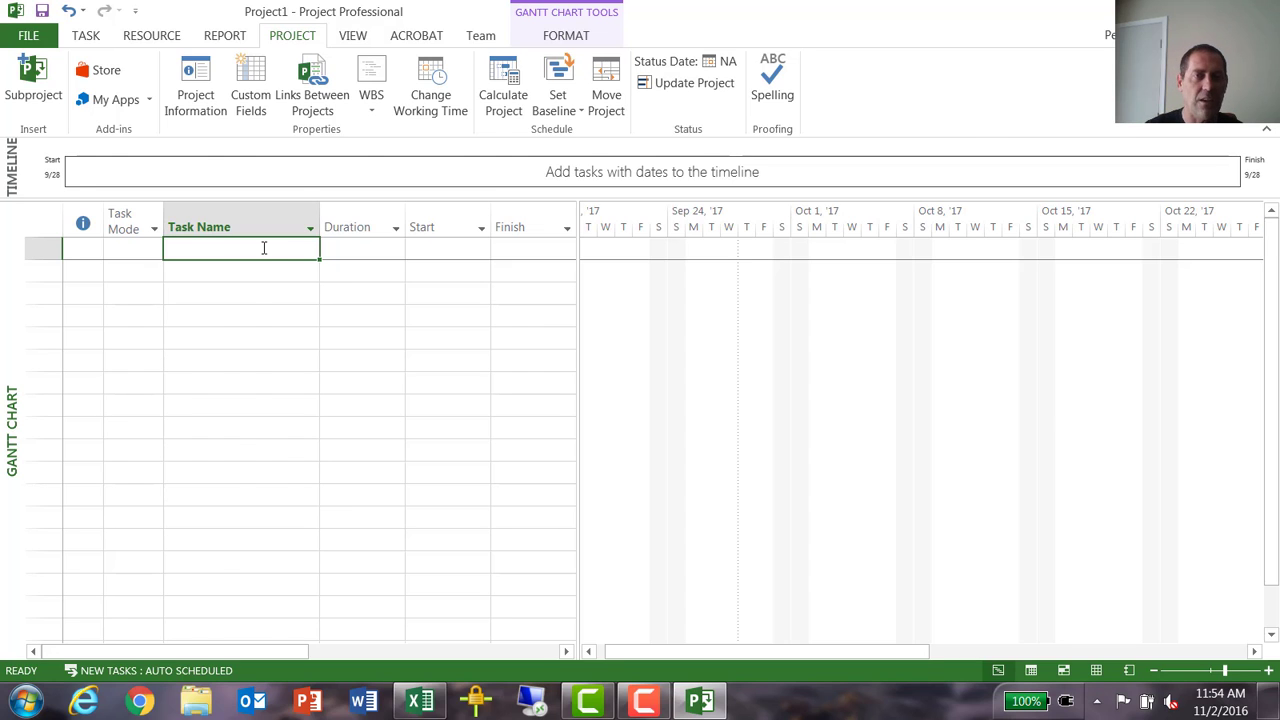
{"action": "key", "text": "ctrl+v"}
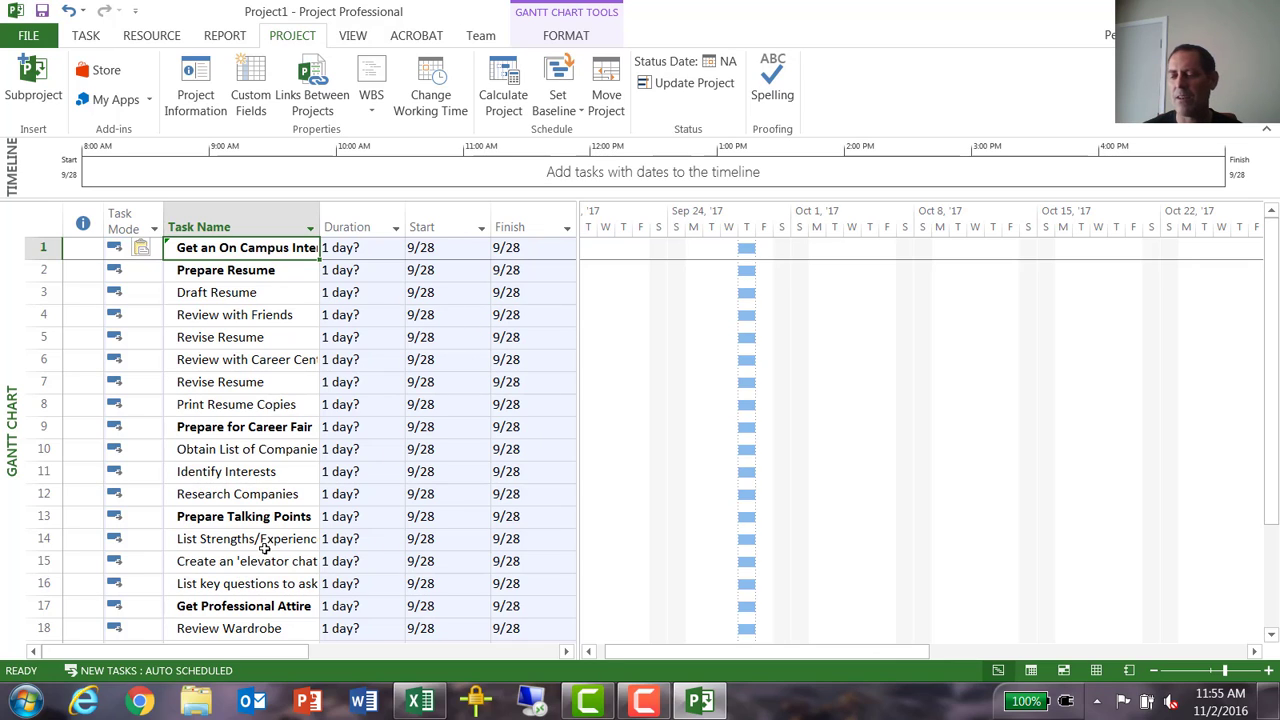
- Indent tasks 2 to 24, Prepare Resume to Ask for an Interview, as subtasks of Get an On Campus Interview
{"action": "left_click", "coordinate": [229, 276]}
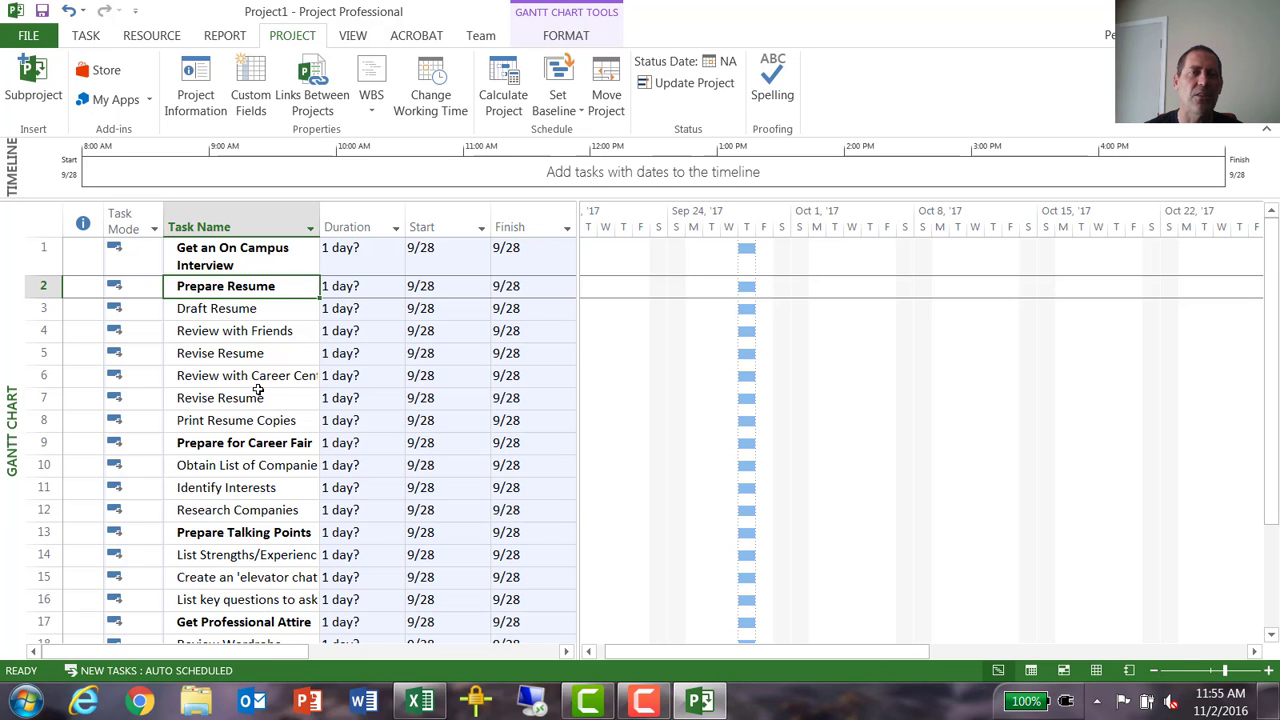
{"action": "scroll", "coordinate": [258, 368], "scroll_direction": "down", "scroll_amount": 2}
{"action": "scroll", "coordinate": [244, 290], "scroll_direction": "up", "scroll_amount": 2}
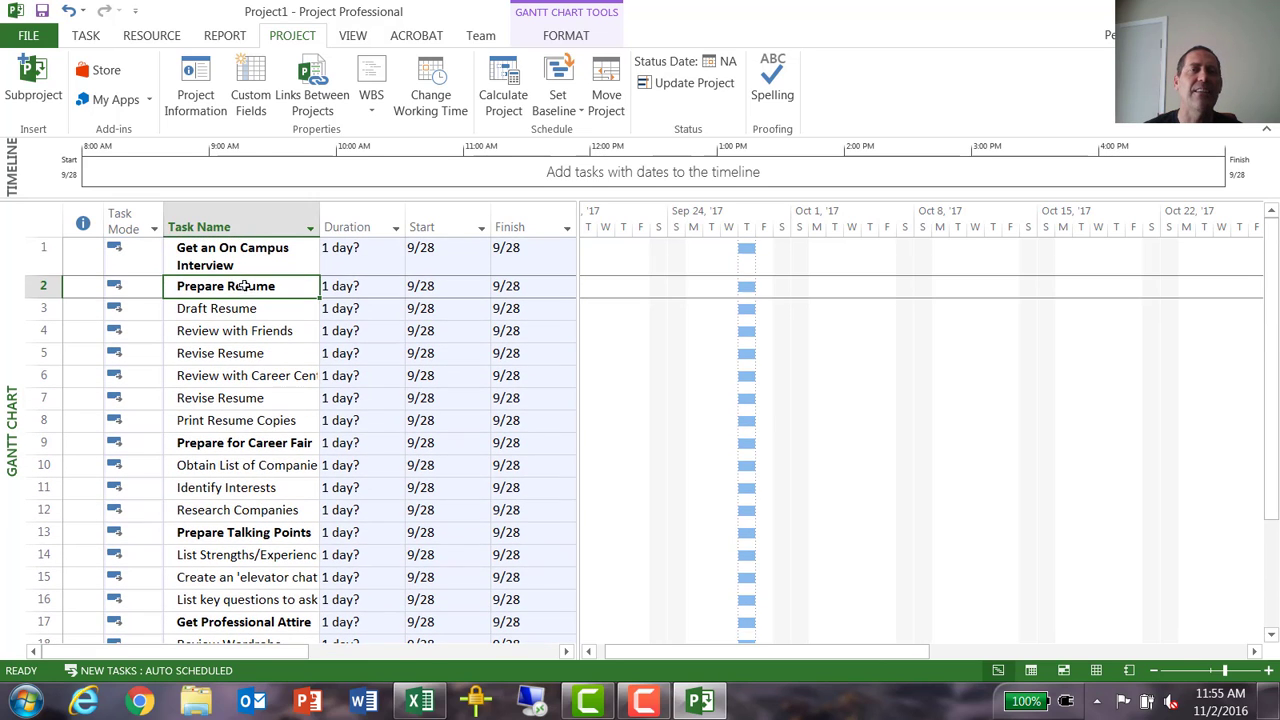
{"action": "scroll", "coordinate": [280, 376], "scroll_direction": "down", "scroll_amount": 1}
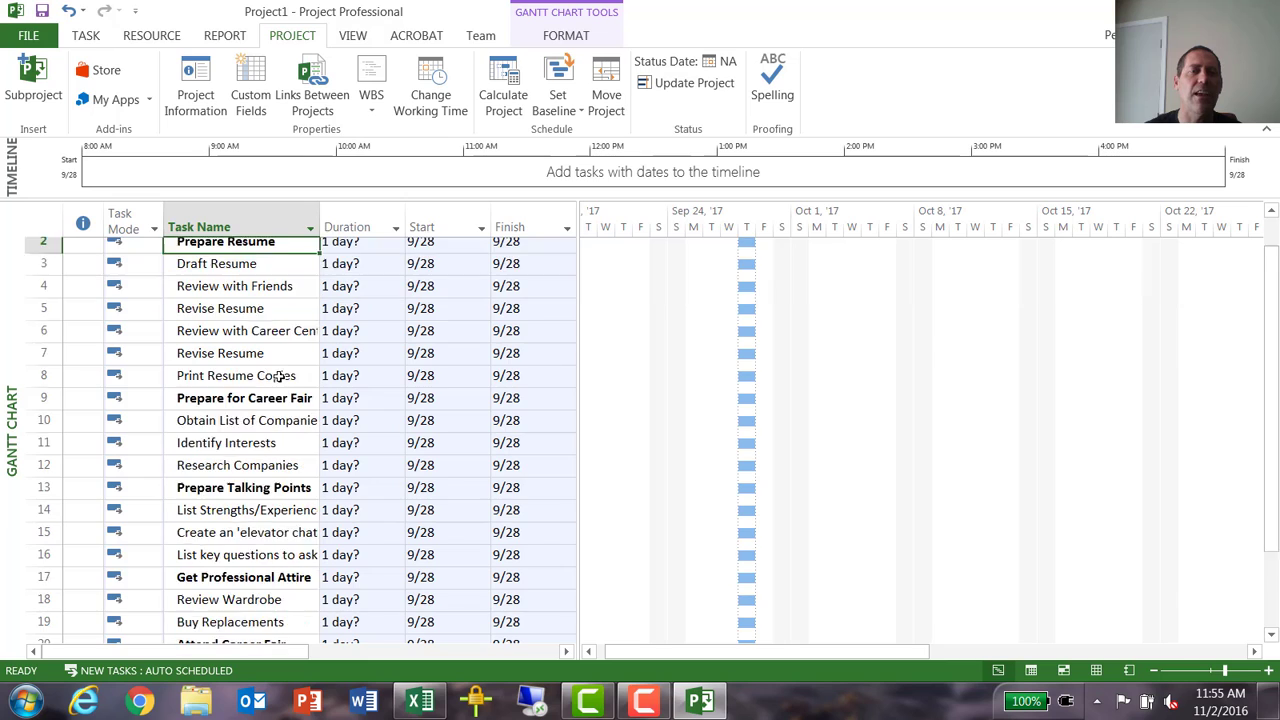
{"action": "scroll", "coordinate": [280, 376], "scroll_direction": "down", "scroll_amount": 3}
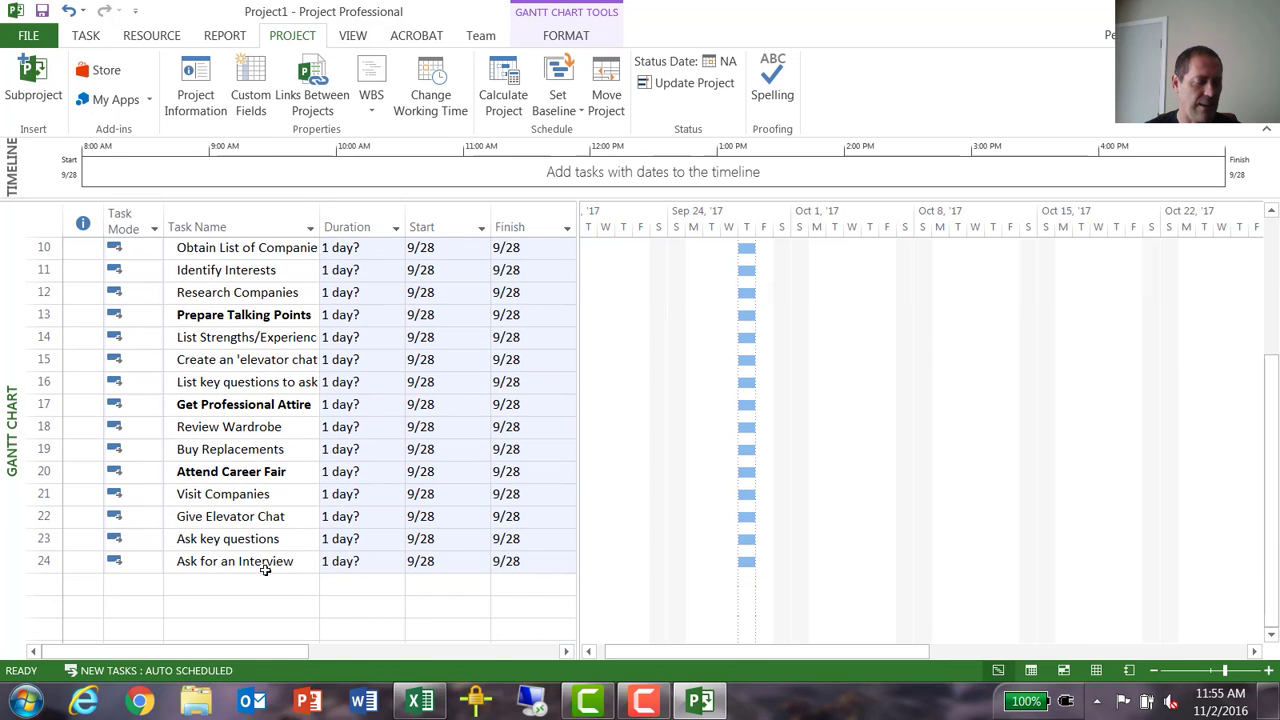
{"action": "left_click", "coordinate": [268, 562], "text": "shift"}
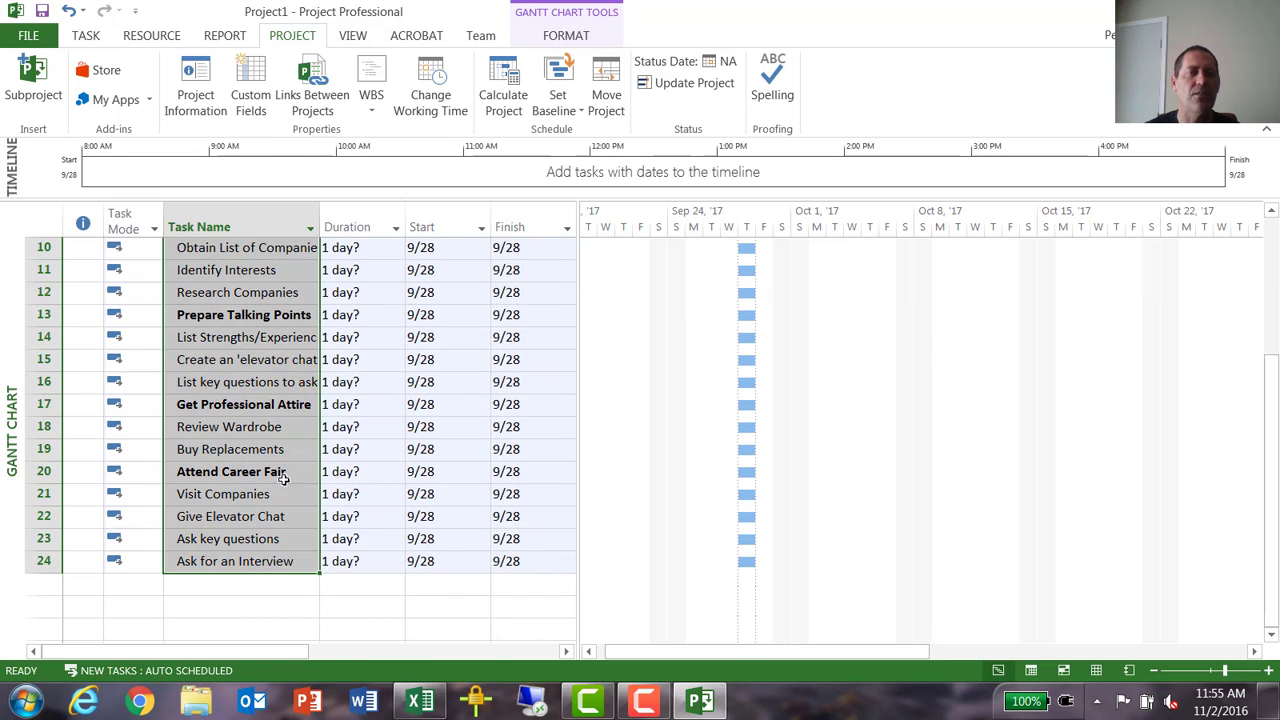
{"action": "scroll", "coordinate": [300, 445], "scroll_direction": "up", "scroll_amount": 3}
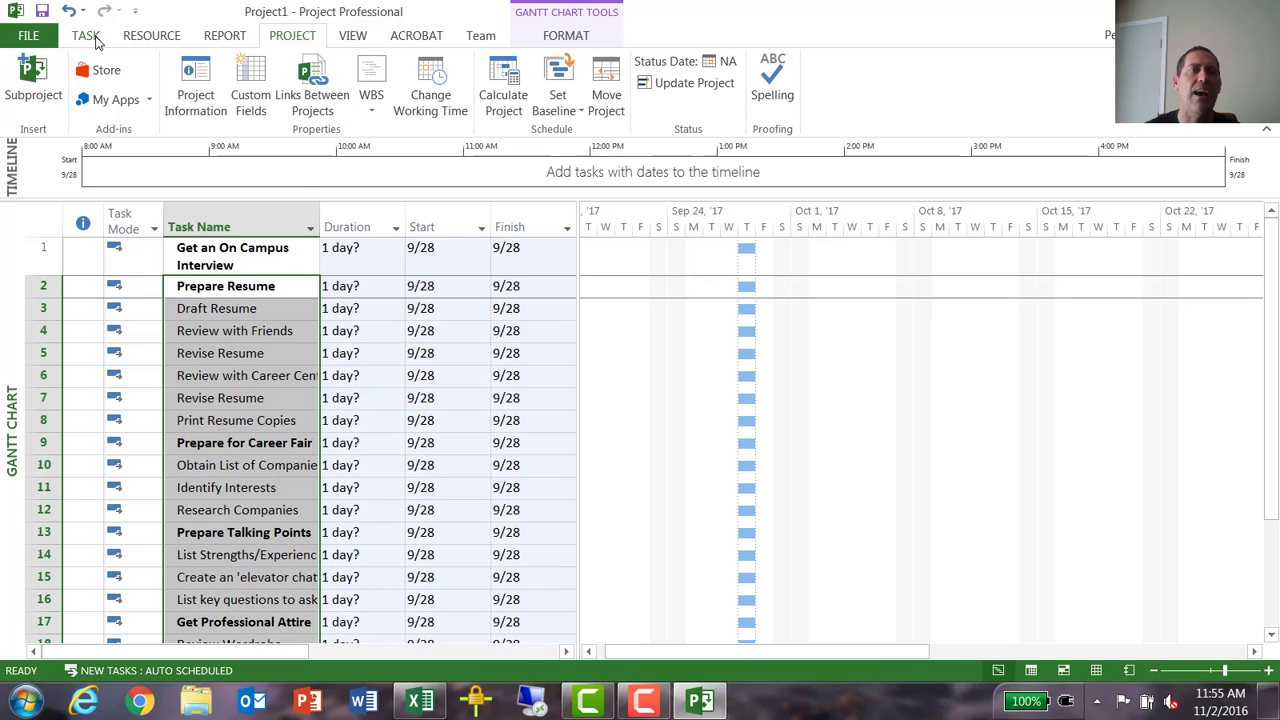
{"action": "left_click", "coordinate": [86, 36]}
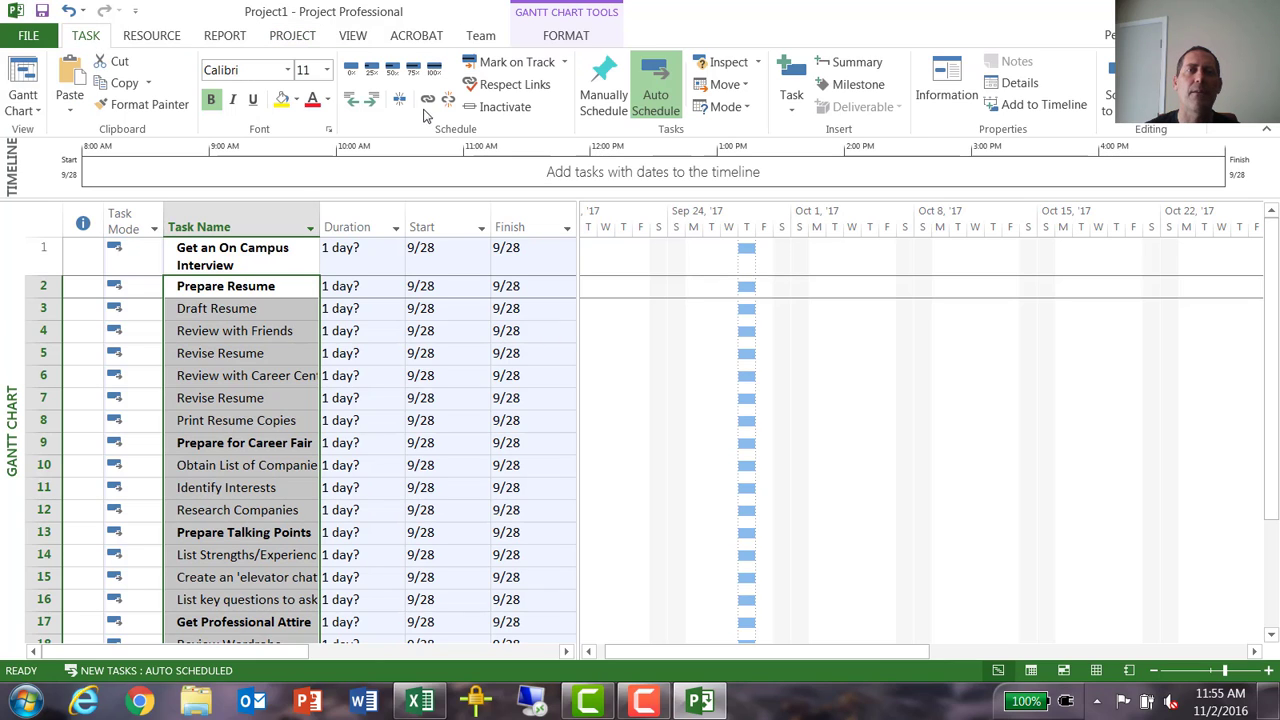
{"action": "left_click", "coordinate": [372, 100]}
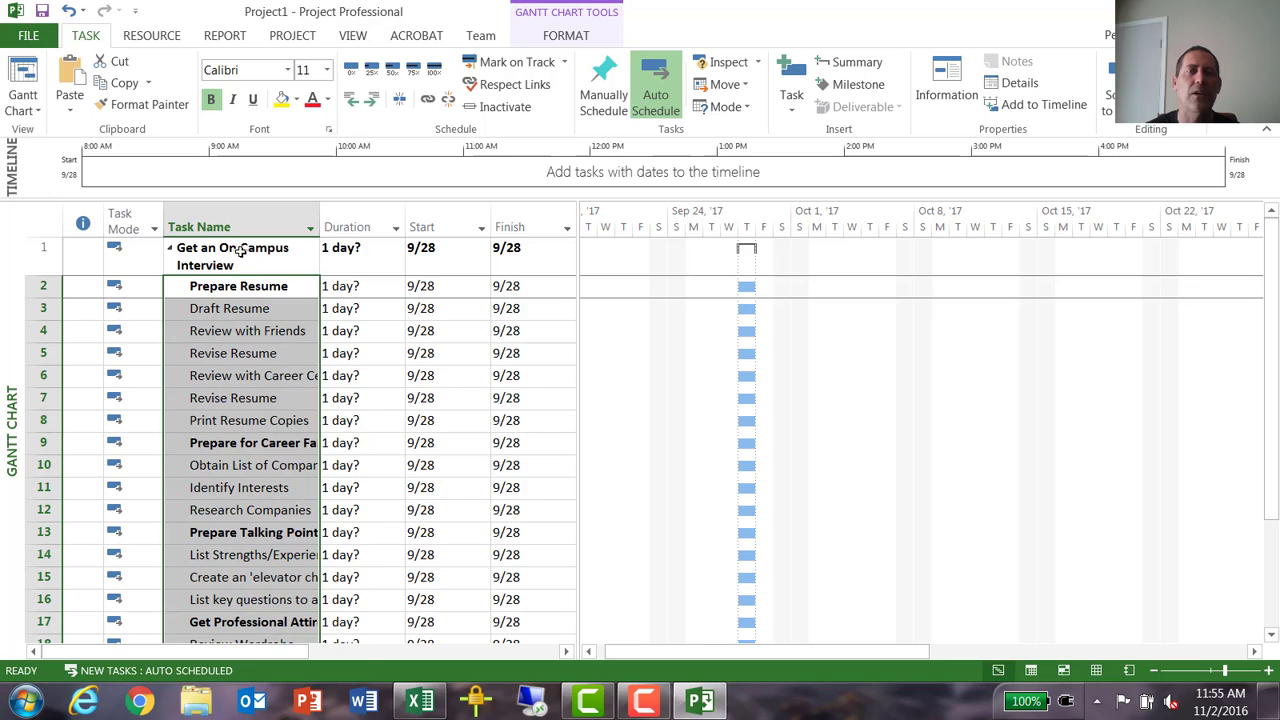
- Indent tasks 3 to 8, Draft Resume to Print Resume Copies, as subtasks of Prepare Resume
{"action": "left_click", "coordinate": [266, 310]}
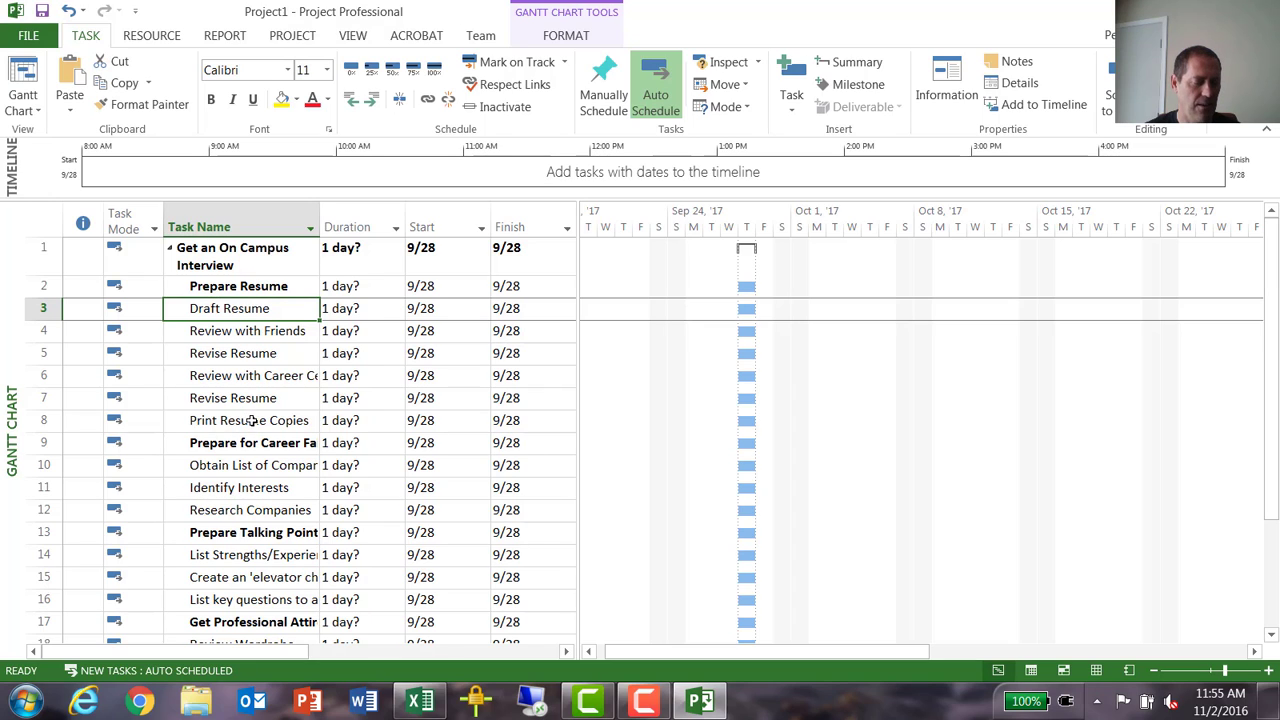
{"action": "left_click", "coordinate": [253, 421], "text": "shift"}
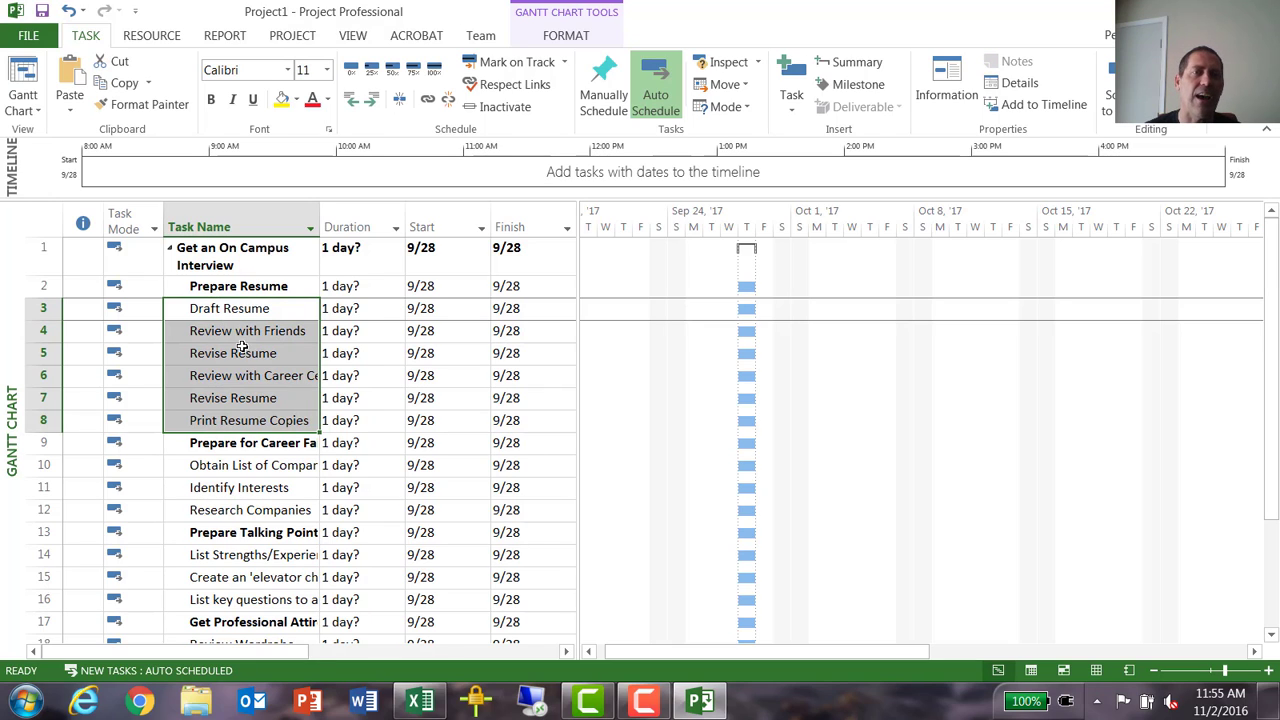
{"action": "left_click", "coordinate": [371, 99]}
- Indent tasks 10 to 19, Obtain List of Companies to Buy Replacements, as subtasks of Prepare for Career Fair
{"action": "left_click", "coordinate": [256, 463]}
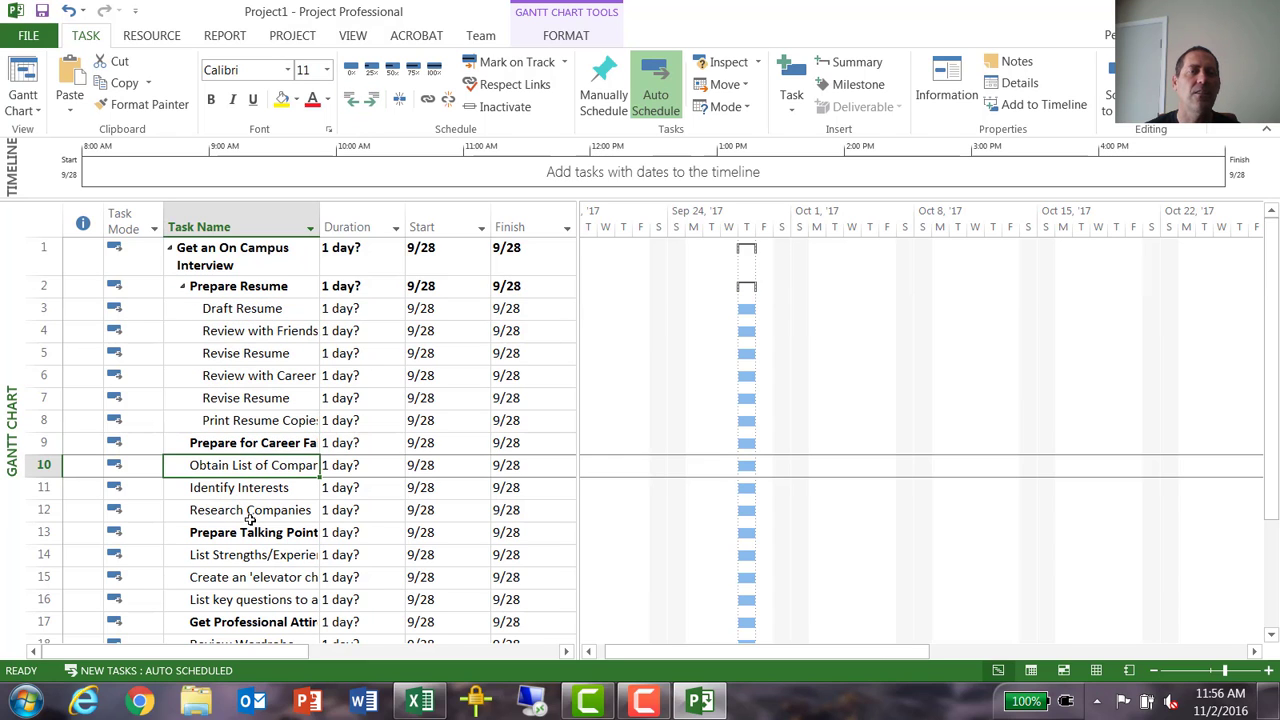
{"action": "scroll", "coordinate": [280, 430], "scroll_direction": "down", "scroll_amount": 2}
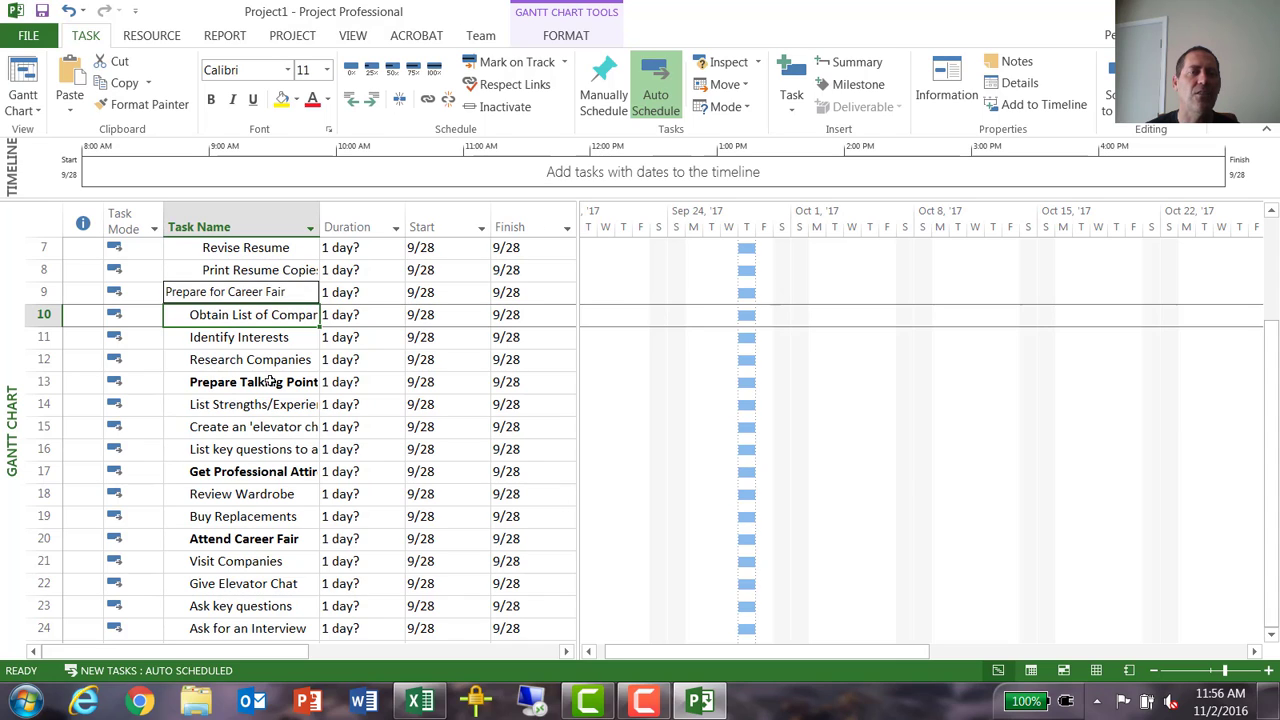
{"action": "left_click", "coordinate": [272, 516], "text": "shift"}
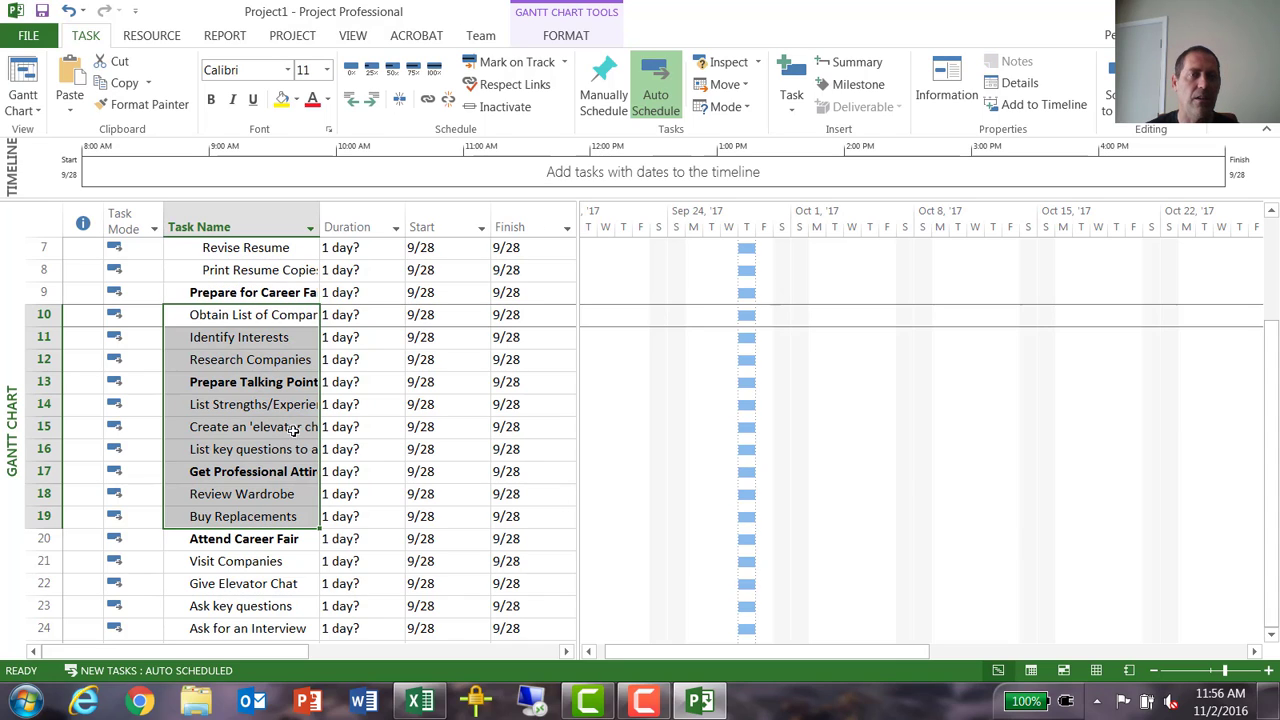
{"action": "left_click", "coordinate": [373, 104]}
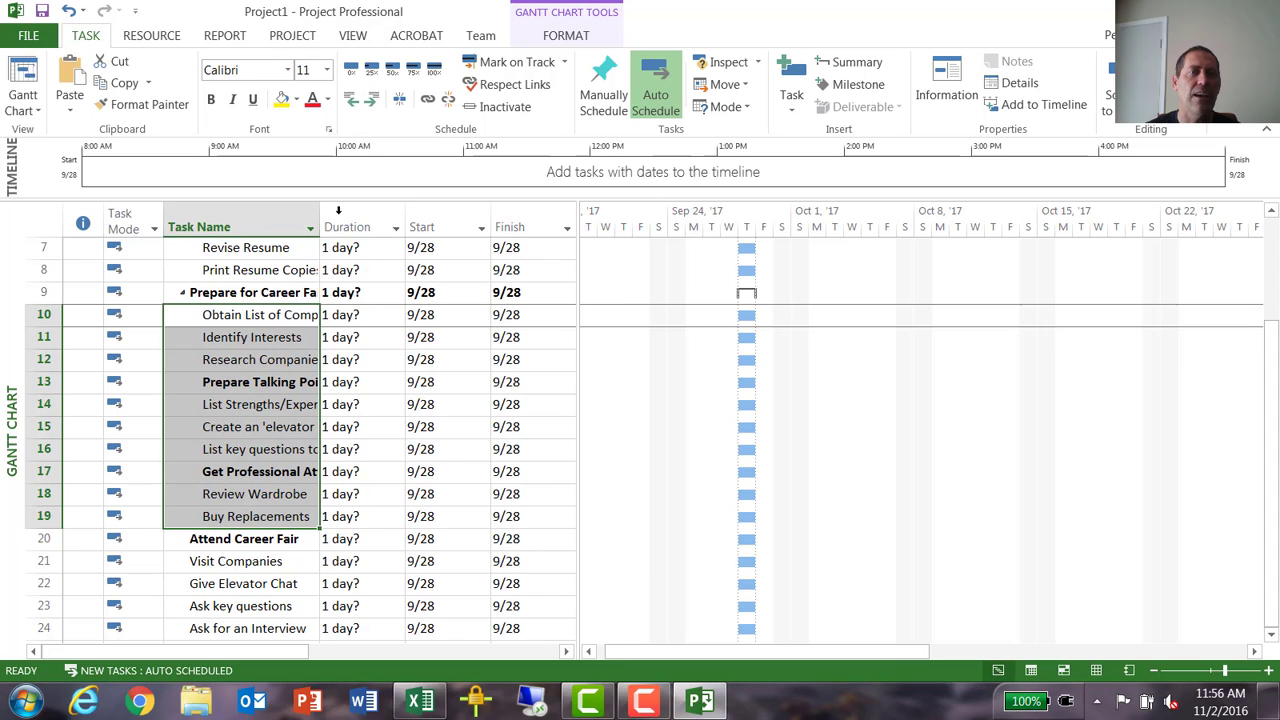
- Indent tasks 14 to 16 one level further as subtasks of Prepare Talking Points
{"action": "left_click", "coordinate": [278, 404]}
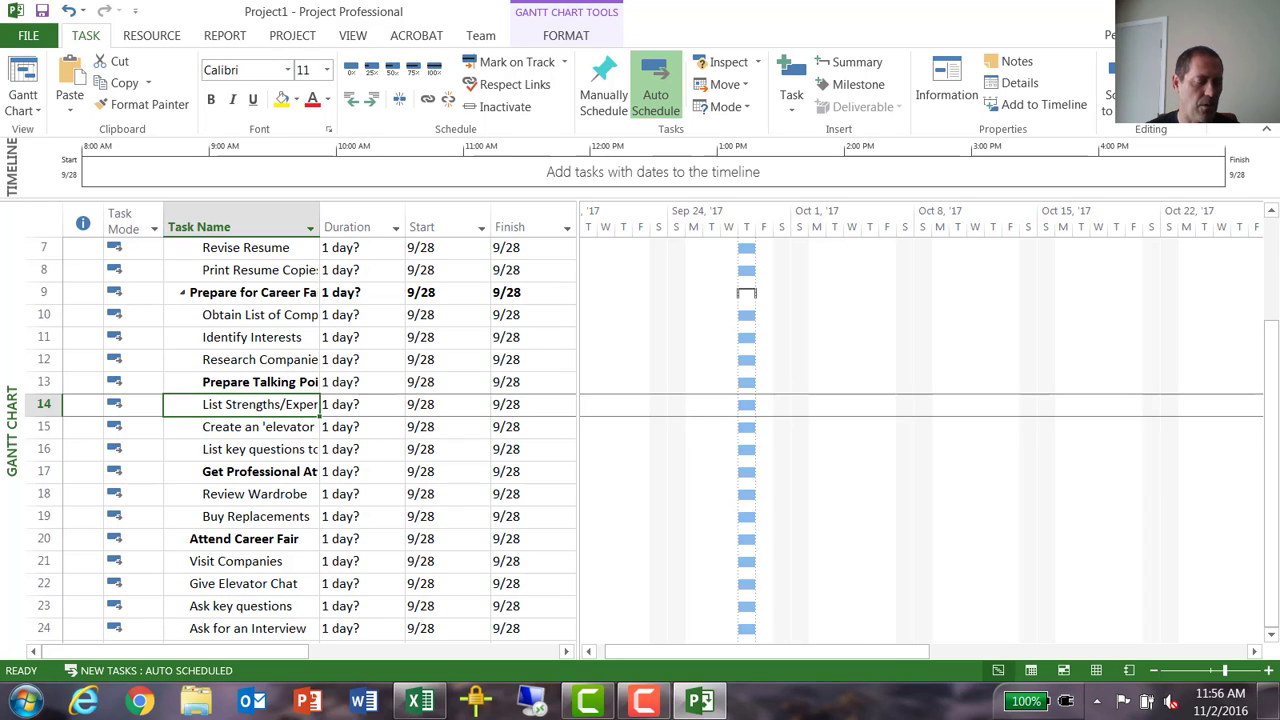
{"action": "left_click_drag", "start_coordinate": [278, 404], "coordinate": [270, 449]}
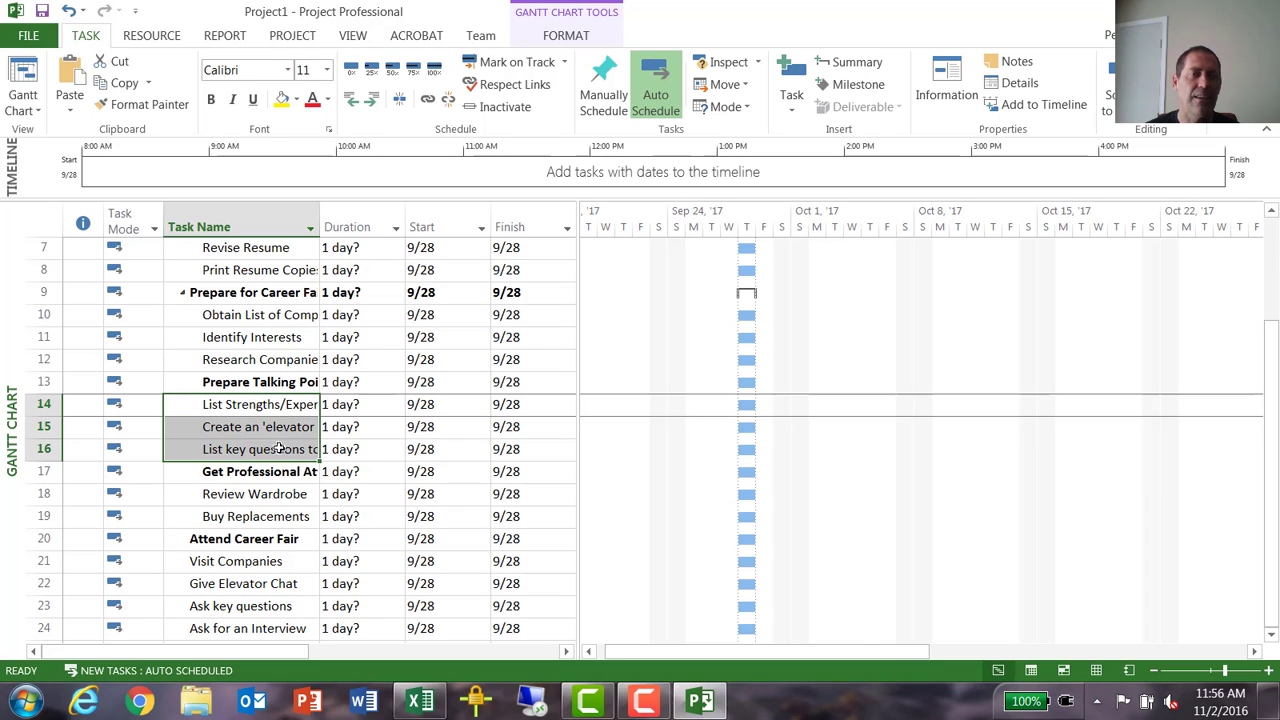
{"action": "left_click", "coordinate": [370, 102]}
- Indent tasks 18 and 19, Review Wardrobe and Buy Replacements, as subtasks of Get Professional Attire
{"action": "left_click", "coordinate": [265, 493]}
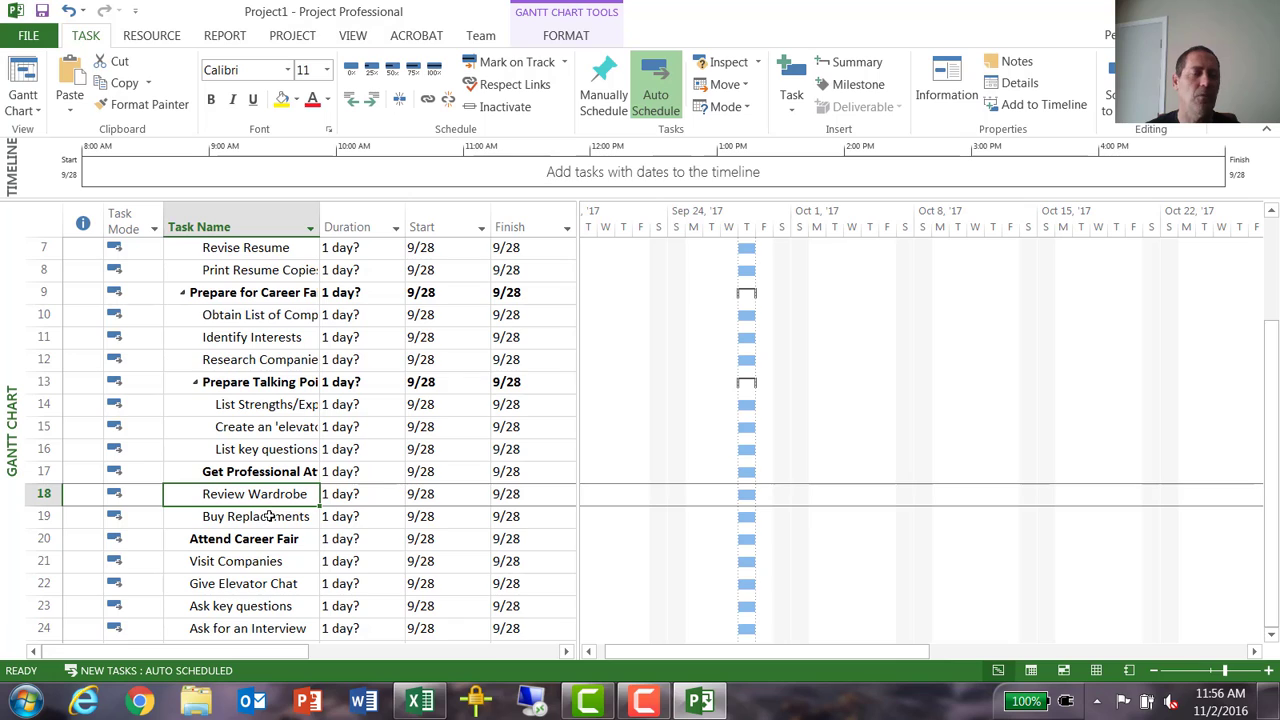
{"action": "left_click", "coordinate": [270, 515], "text": "shift"}
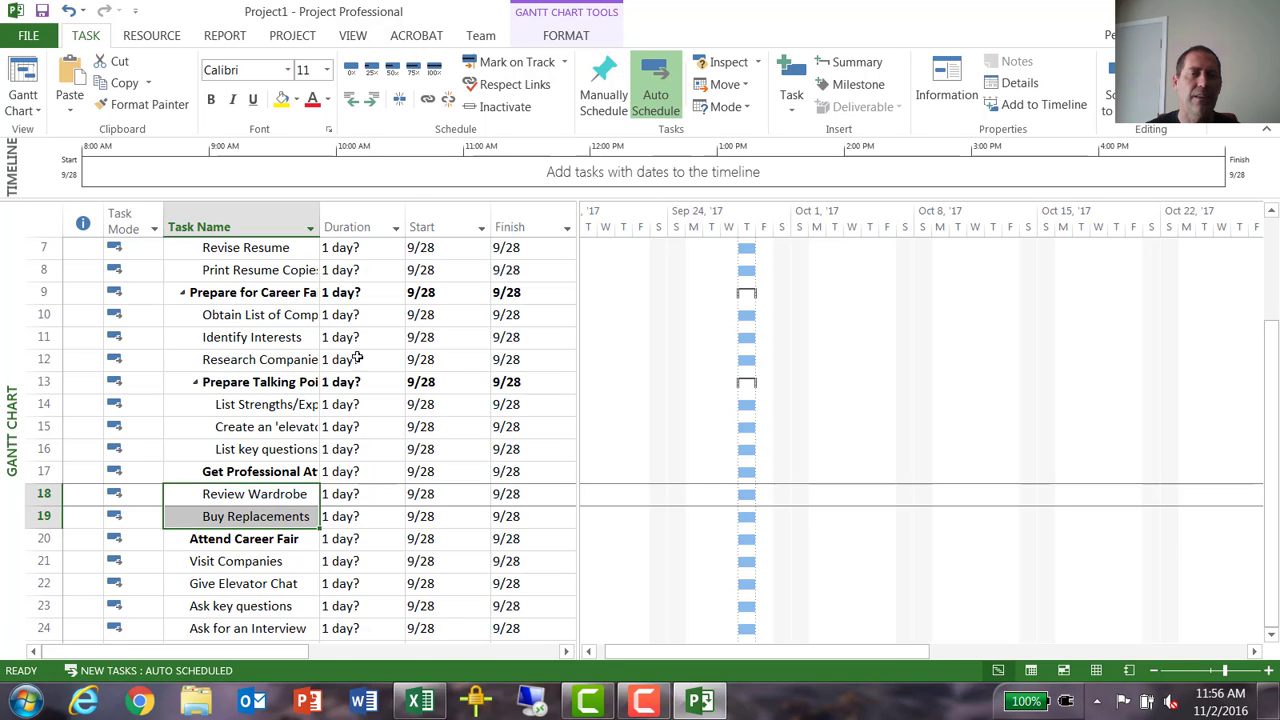
{"action": "left_click", "coordinate": [370, 102]}
- Indent tasks 21 to 24, Visit Companies to Ask for an Interview, as subtasks of Attend Career Fair
{"action": "scroll", "coordinate": [250, 465], "scroll_direction": "down", "scroll_amount": 1}
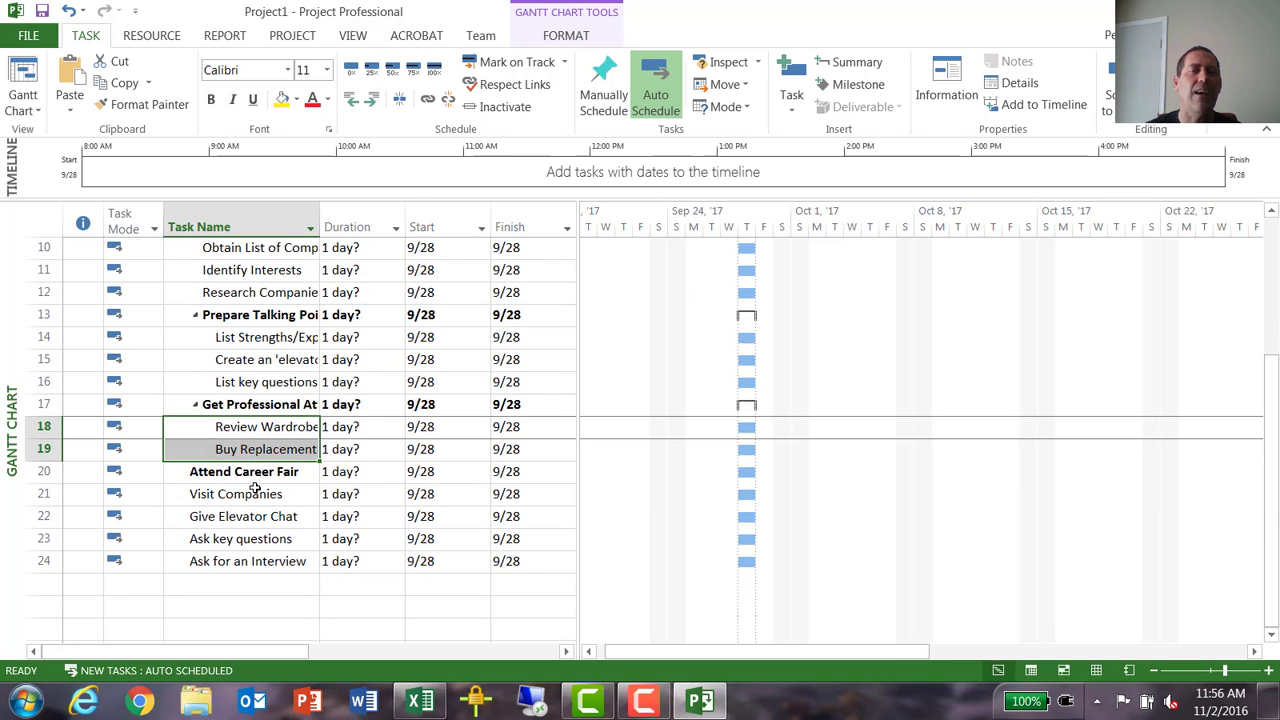
{"action": "left_click_drag", "start_coordinate": [255, 494], "coordinate": [255, 560]}
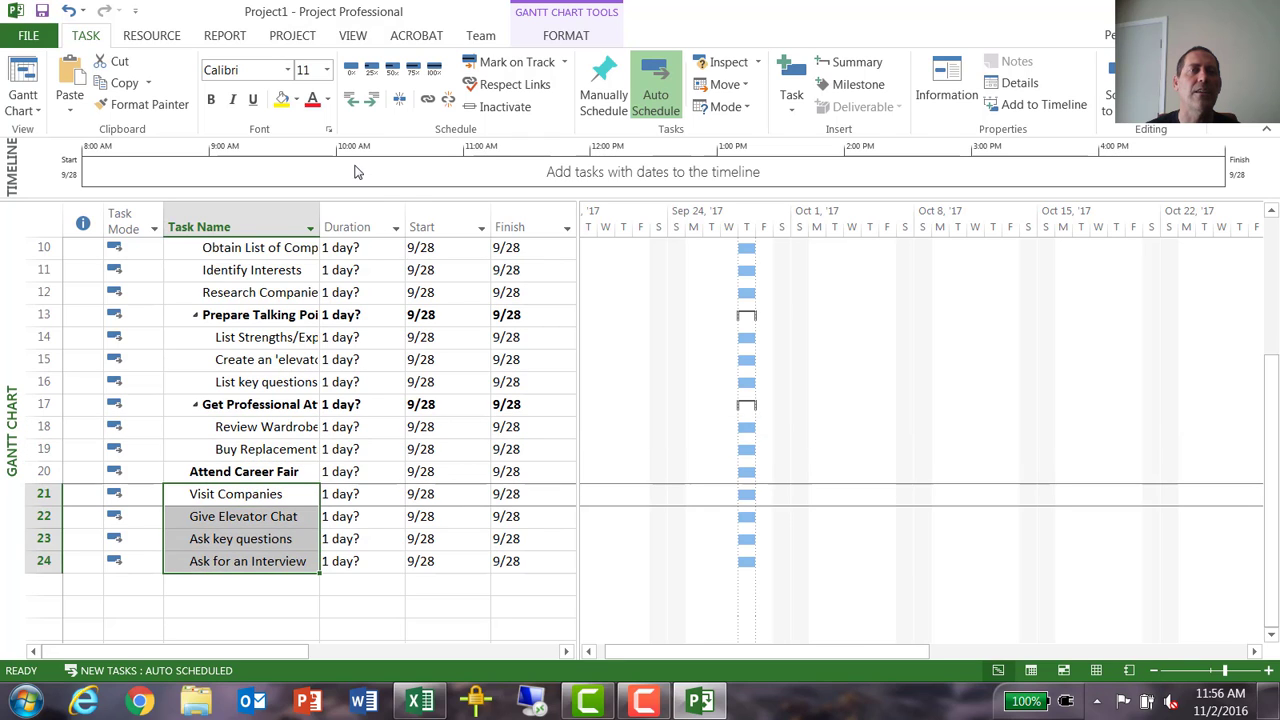
{"action": "left_click", "coordinate": [372, 101]}
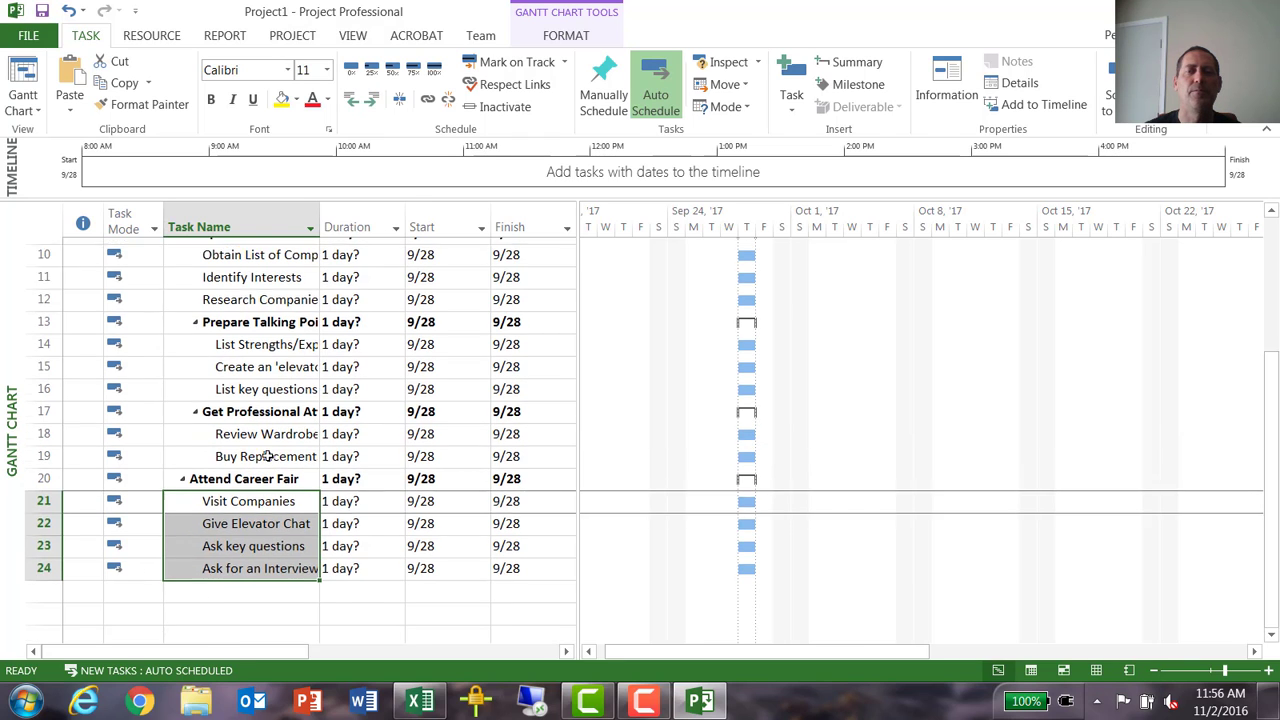
- Move the Identify Interests task under Prepare Talking Points, and return it to its place below Obtain List of Companies
{"action": "scroll", "coordinate": [268, 456], "scroll_direction": "up", "scroll_amount": 3}
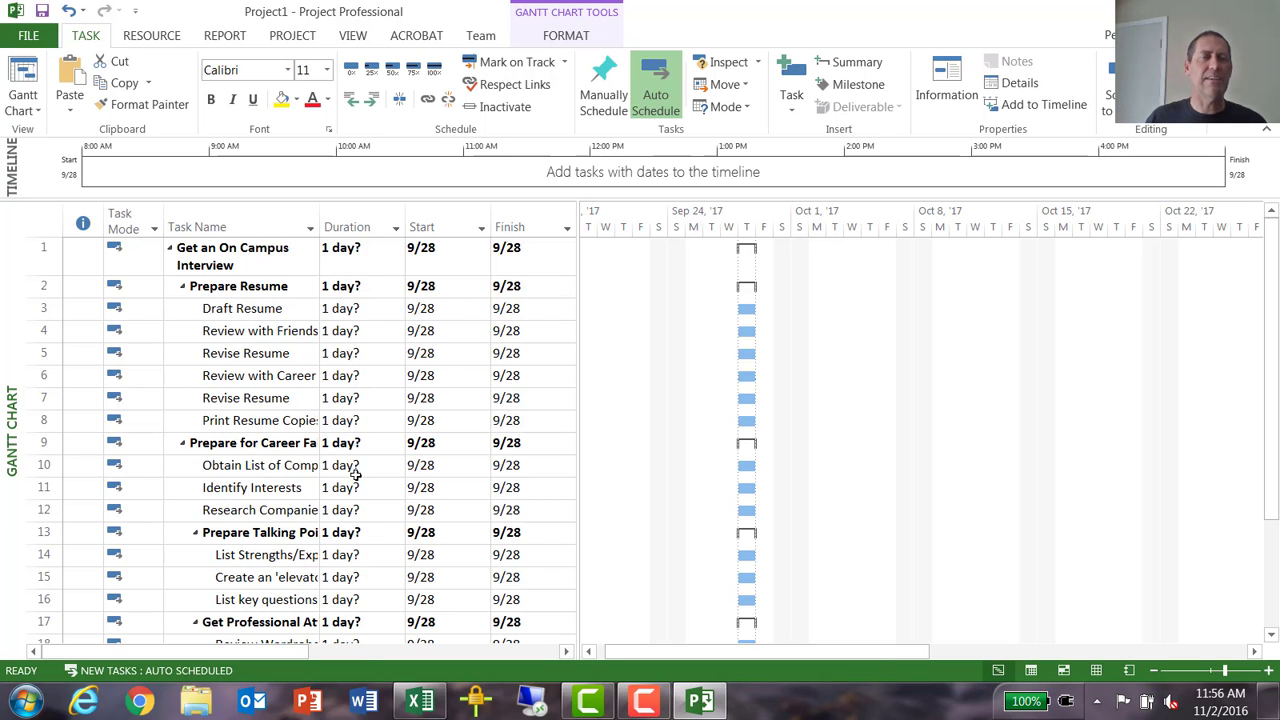
{"action": "scroll", "coordinate": [283, 532], "scroll_direction": "down", "scroll_amount": 2}
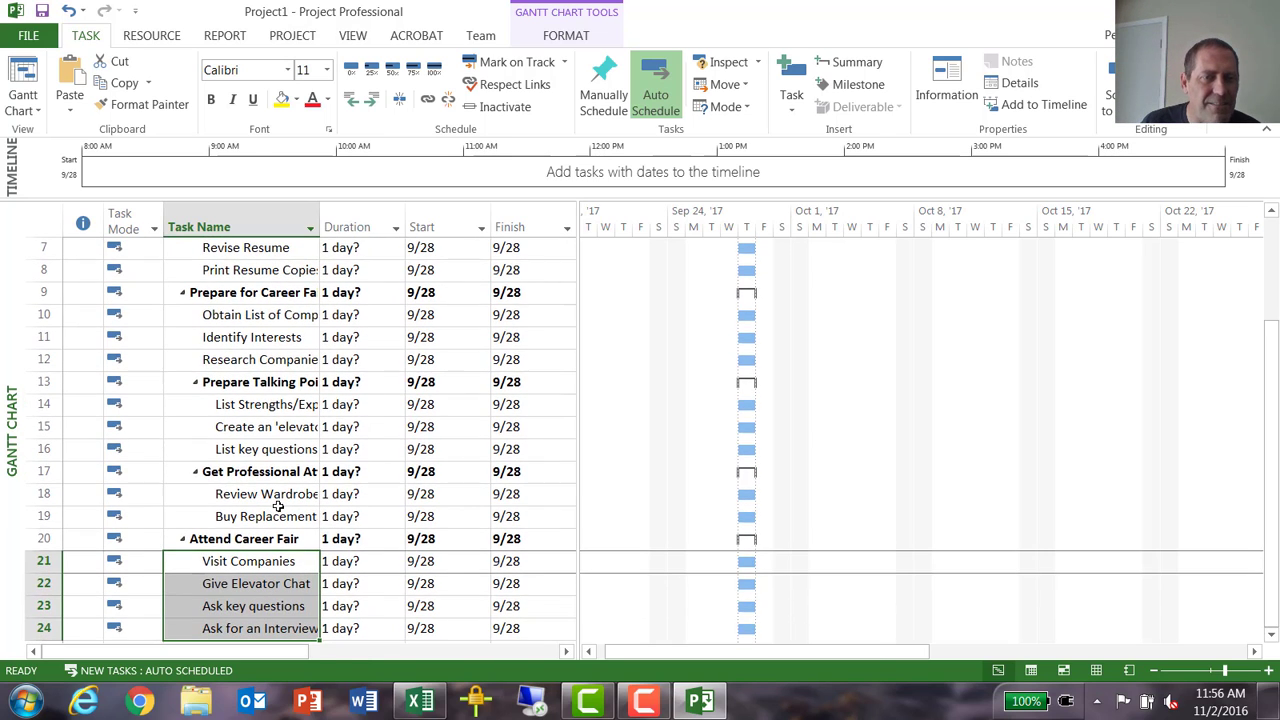
{"action": "scroll", "coordinate": [300, 403], "scroll_direction": "up", "scroll_amount": 1}
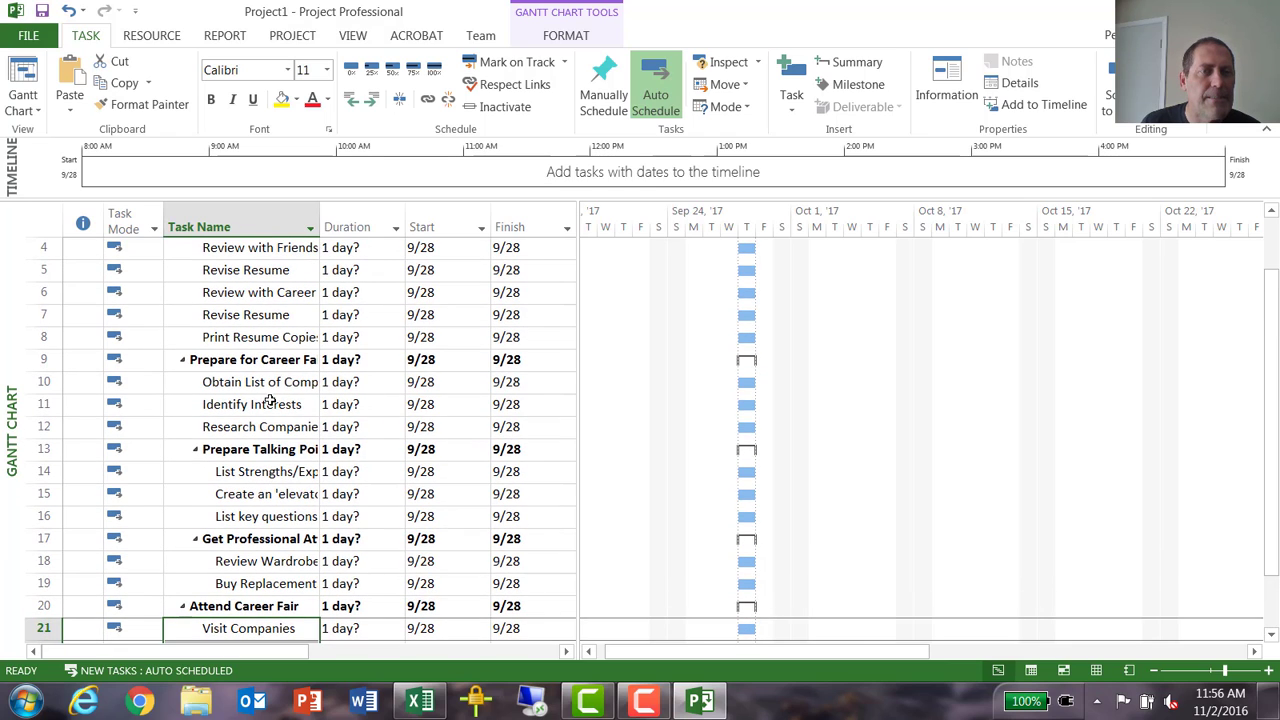
{"action": "left_click", "coordinate": [50, 406]}
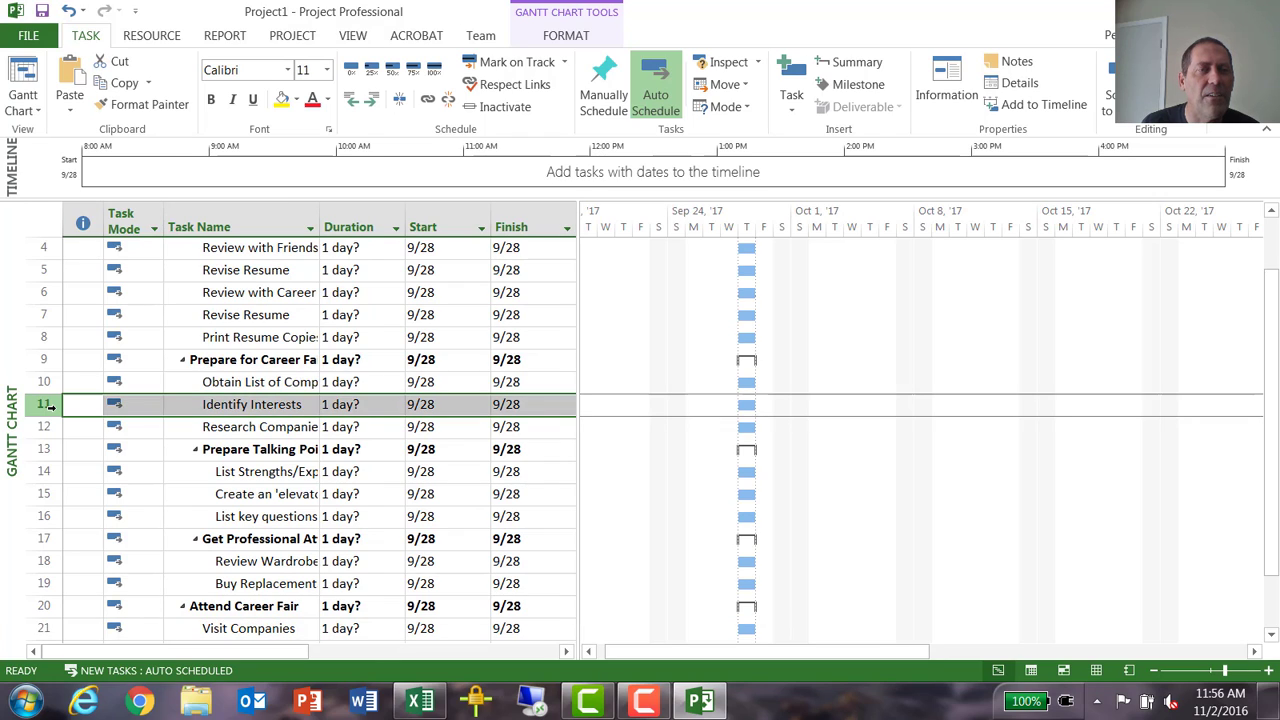
{"action": "left_click_drag", "start_coordinate": [50, 406], "coordinate": [45, 462]}
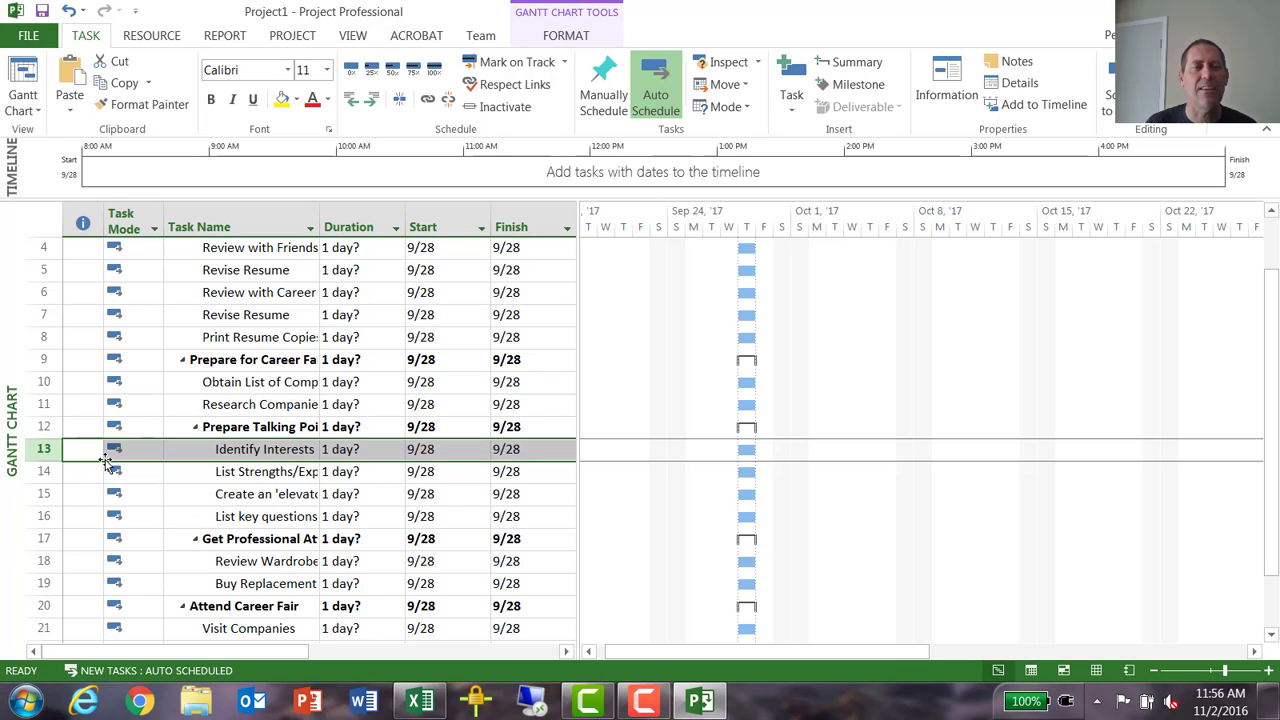
{"action": "left_click_drag", "start_coordinate": [58, 450], "coordinate": [52, 398]}
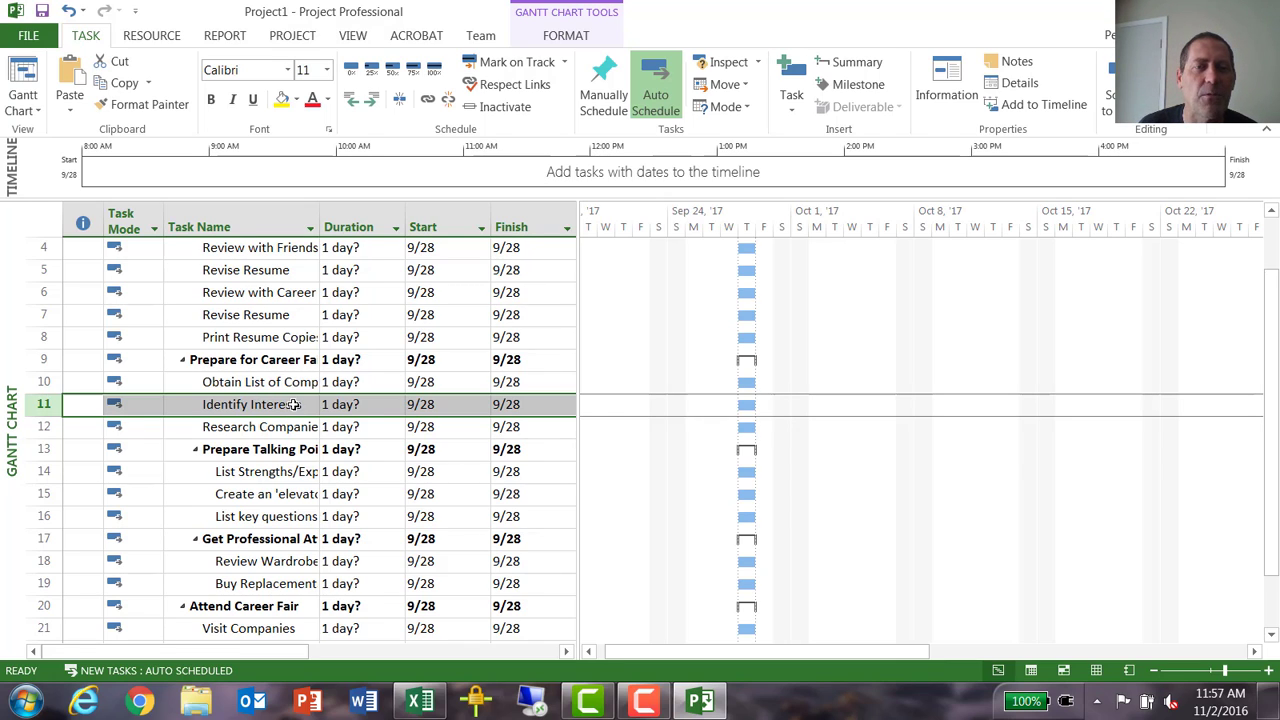
- Collapse and re-expand the Prepare Resume summary task, and review the outline and Gantt bars down to the last task
{"action": "scroll", "coordinate": [293, 404], "scroll_direction": "up", "scroll_amount": 1}
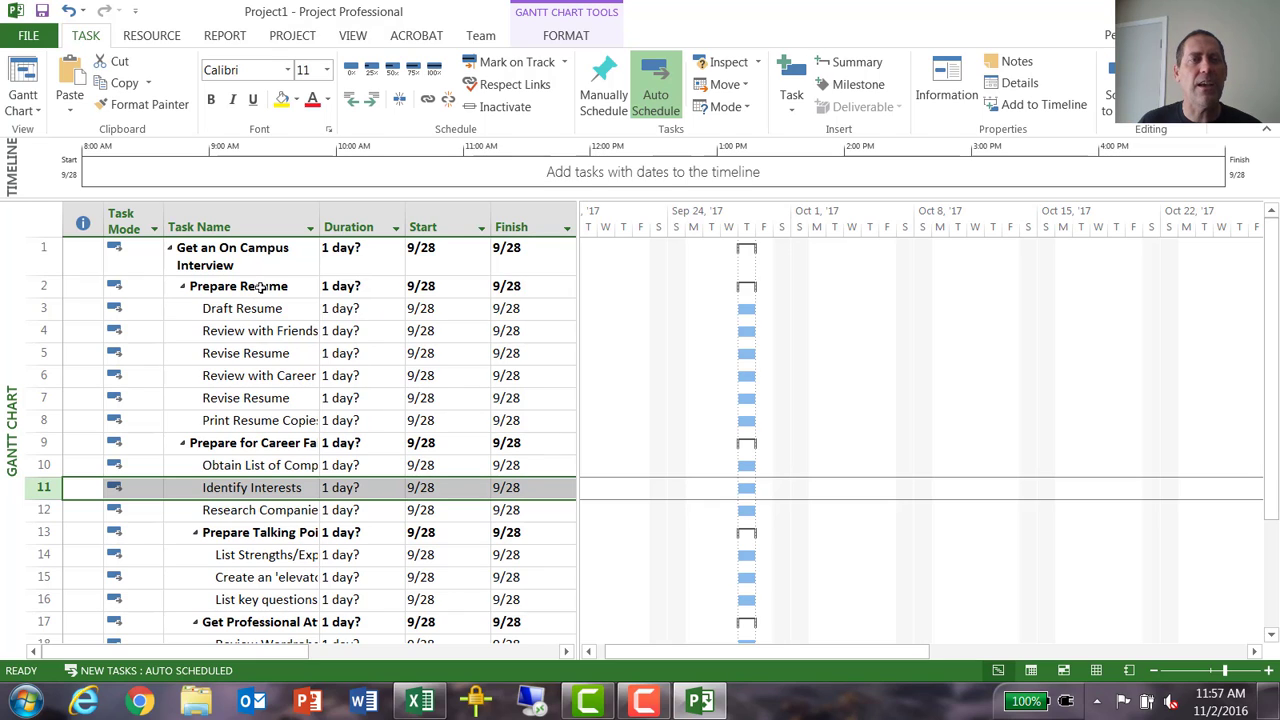
{"action": "left_click", "coordinate": [183, 288]}
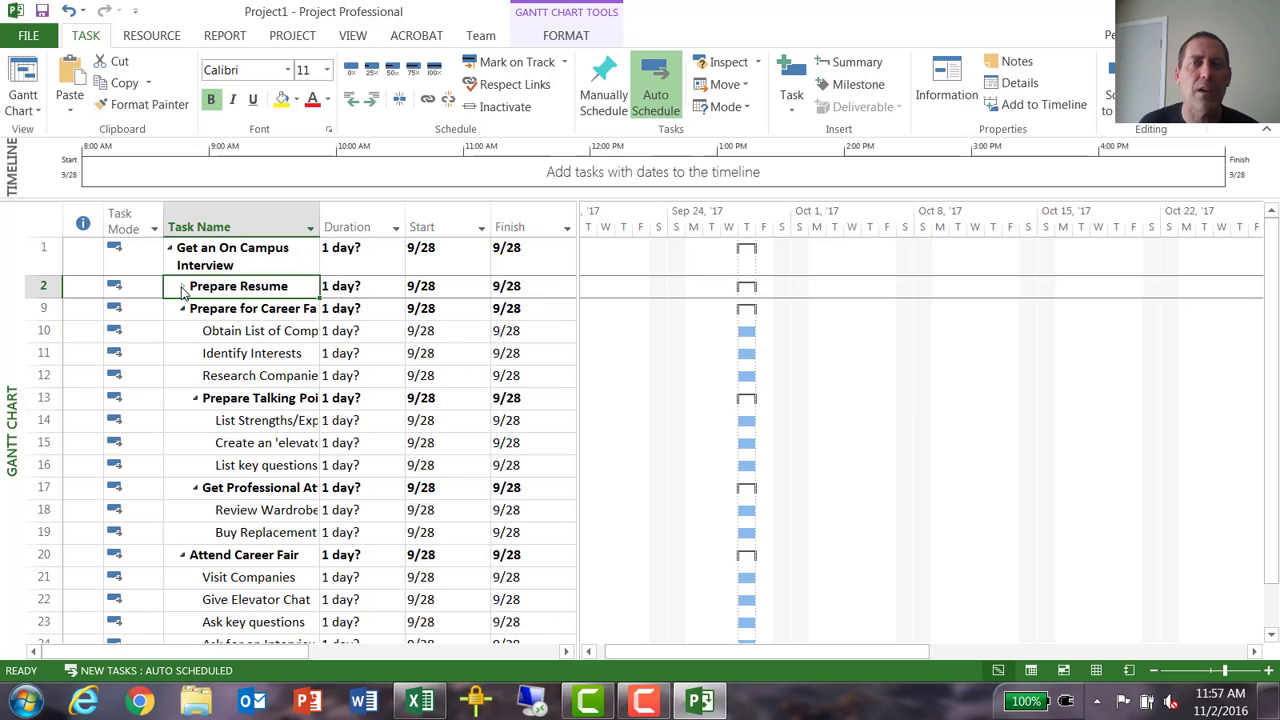
{"action": "left_click", "coordinate": [183, 288]}
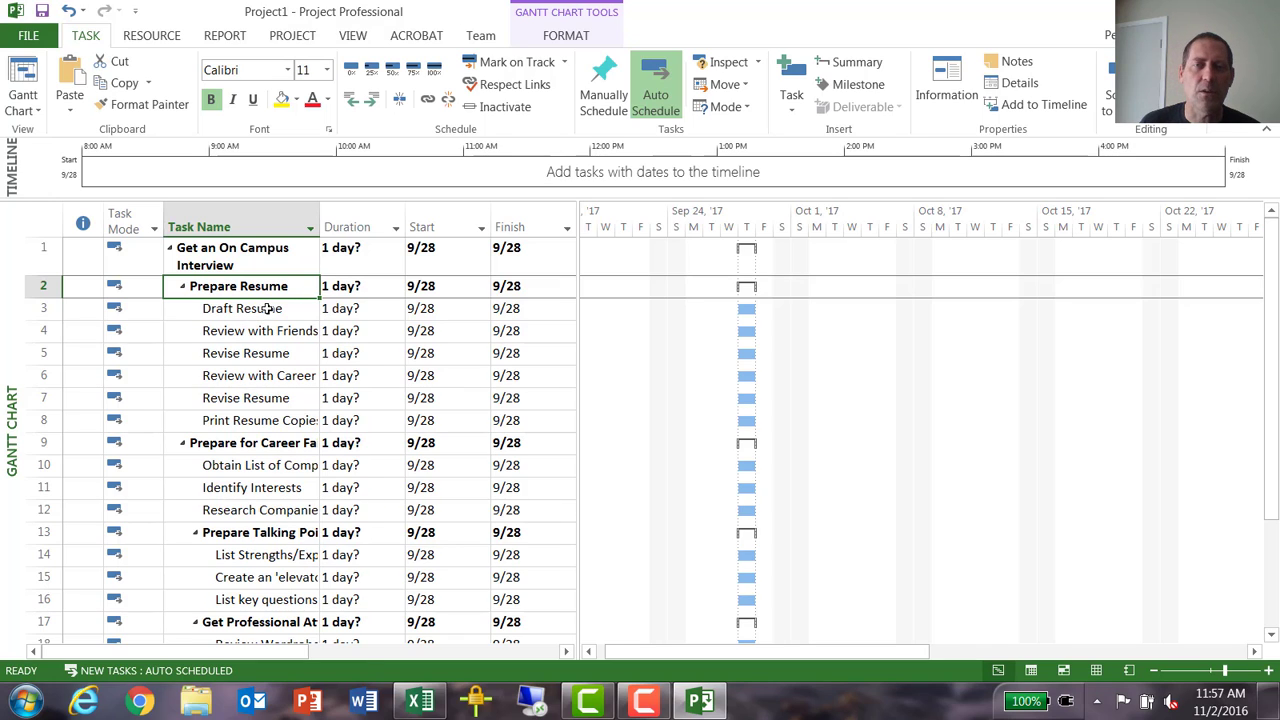
{"action": "scroll", "coordinate": [748, 349], "scroll_direction": "down", "scroll_amount": 4}
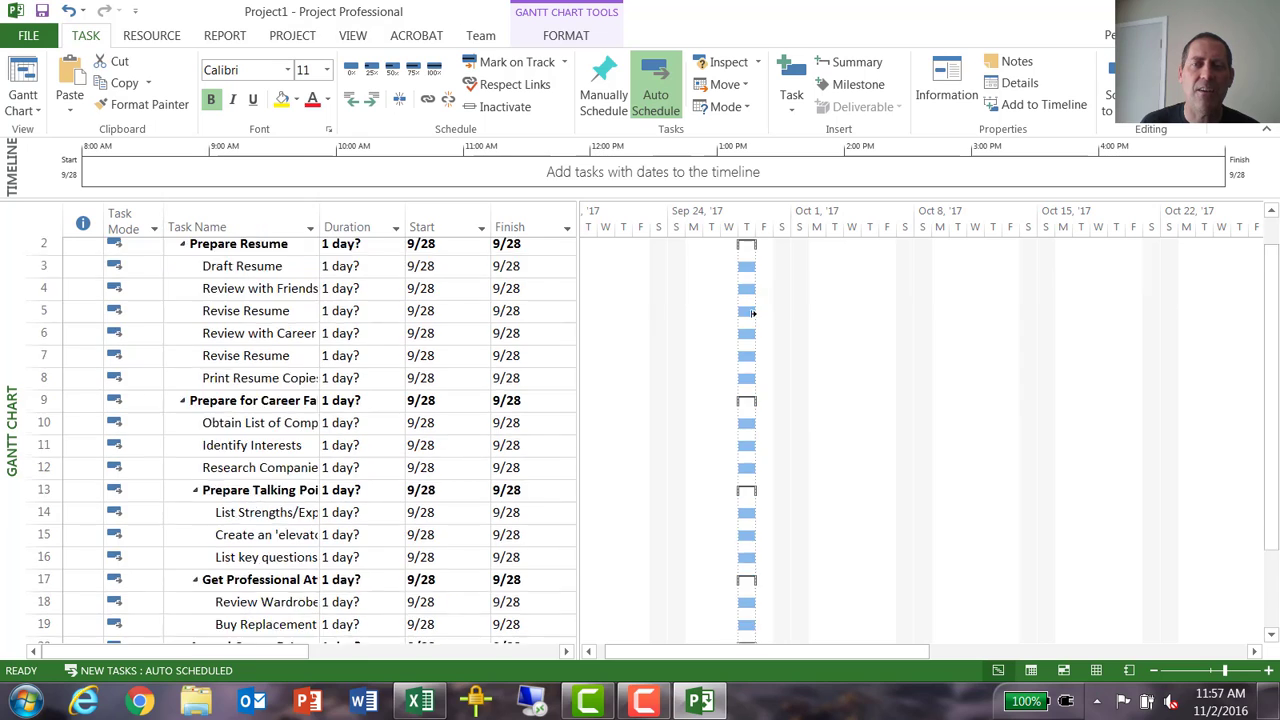
{"action": "scroll", "coordinate": [748, 349], "scroll_direction": "down", "scroll_amount": 1}
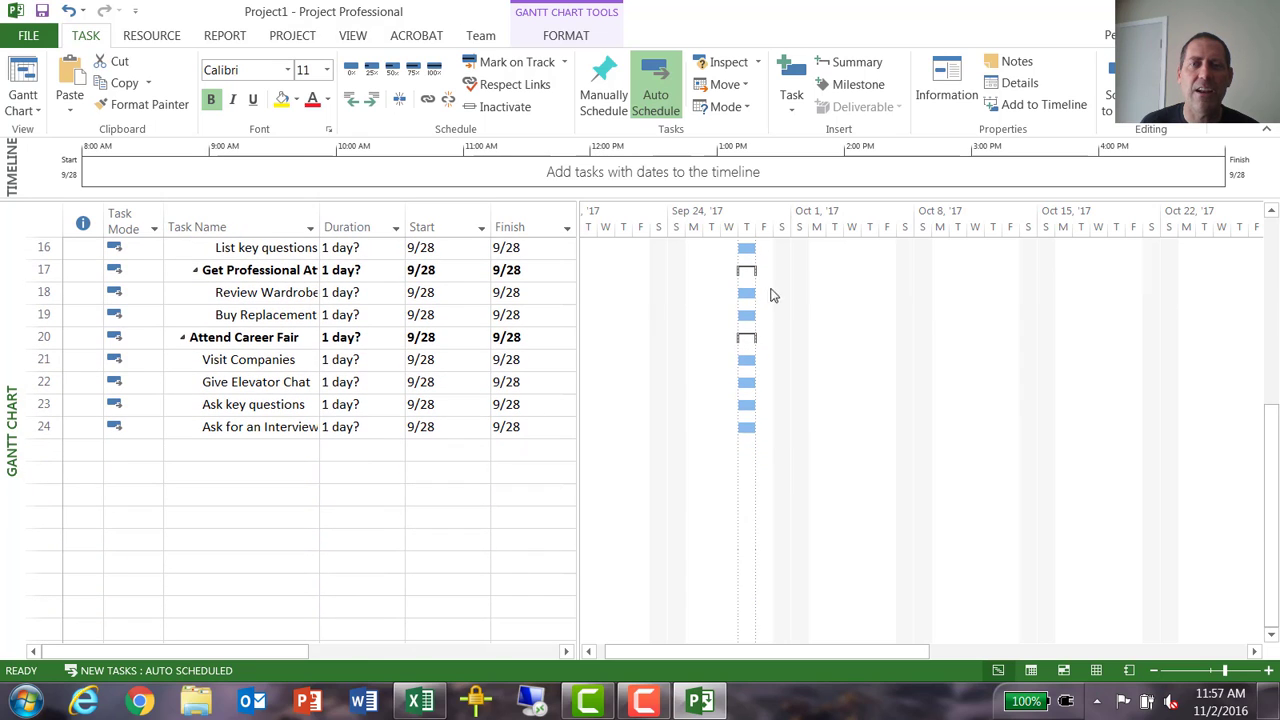
- Link tasks 3 to 8, Draft Resume to Print Resume Copies, in sequence
{"action": "scroll", "coordinate": [770, 295], "scroll_direction": "up", "scroll_amount": 5}
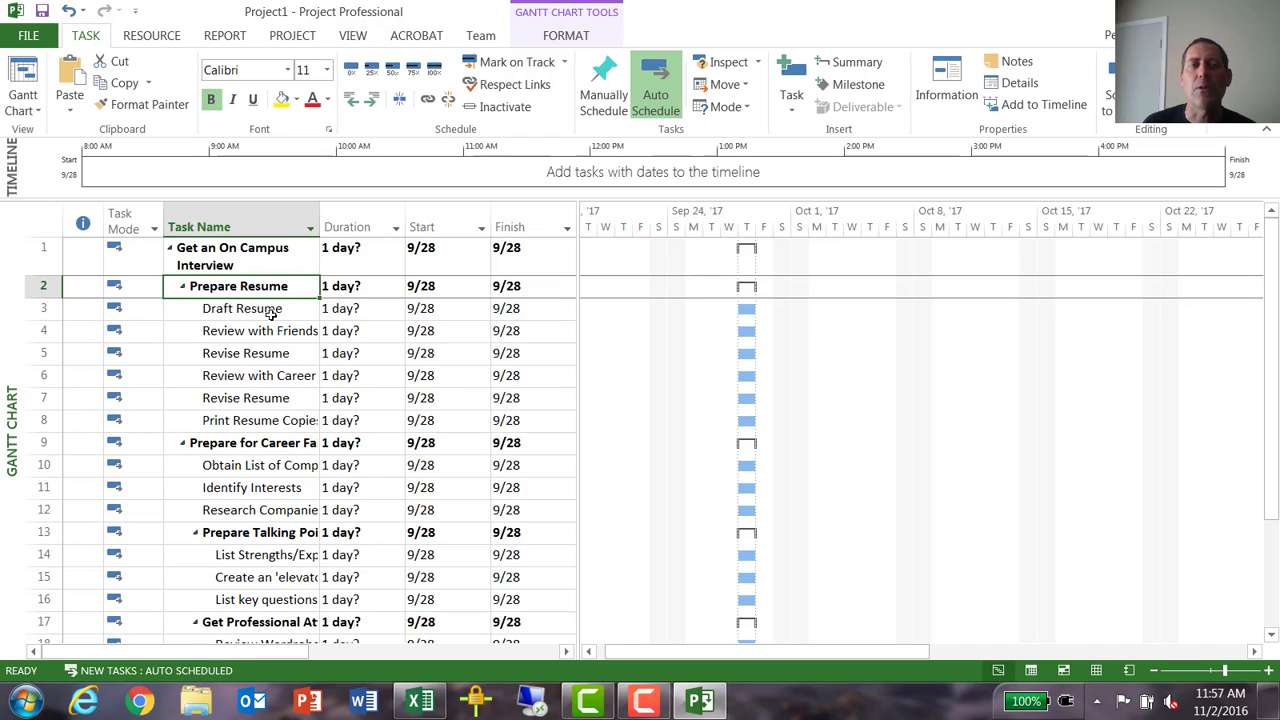
{"action": "left_click_drag", "start_coordinate": [272, 314], "coordinate": [284, 430]}
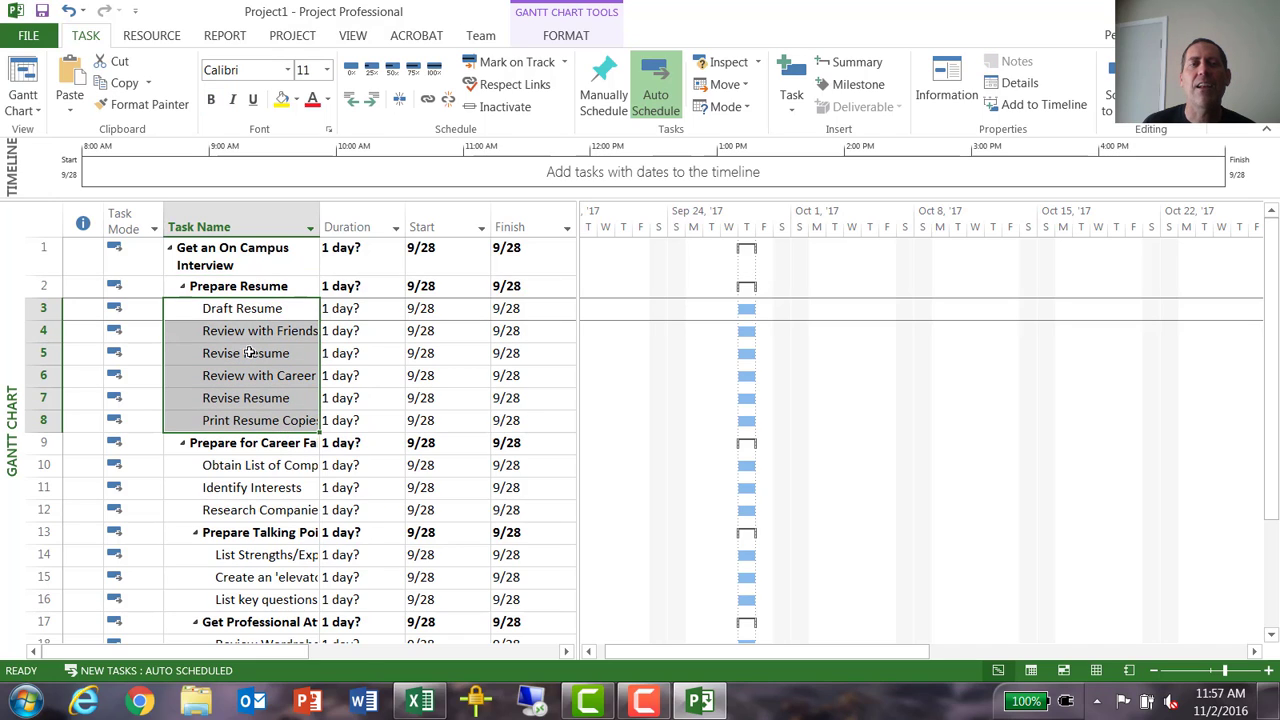
{"action": "left_click", "coordinate": [428, 102]}
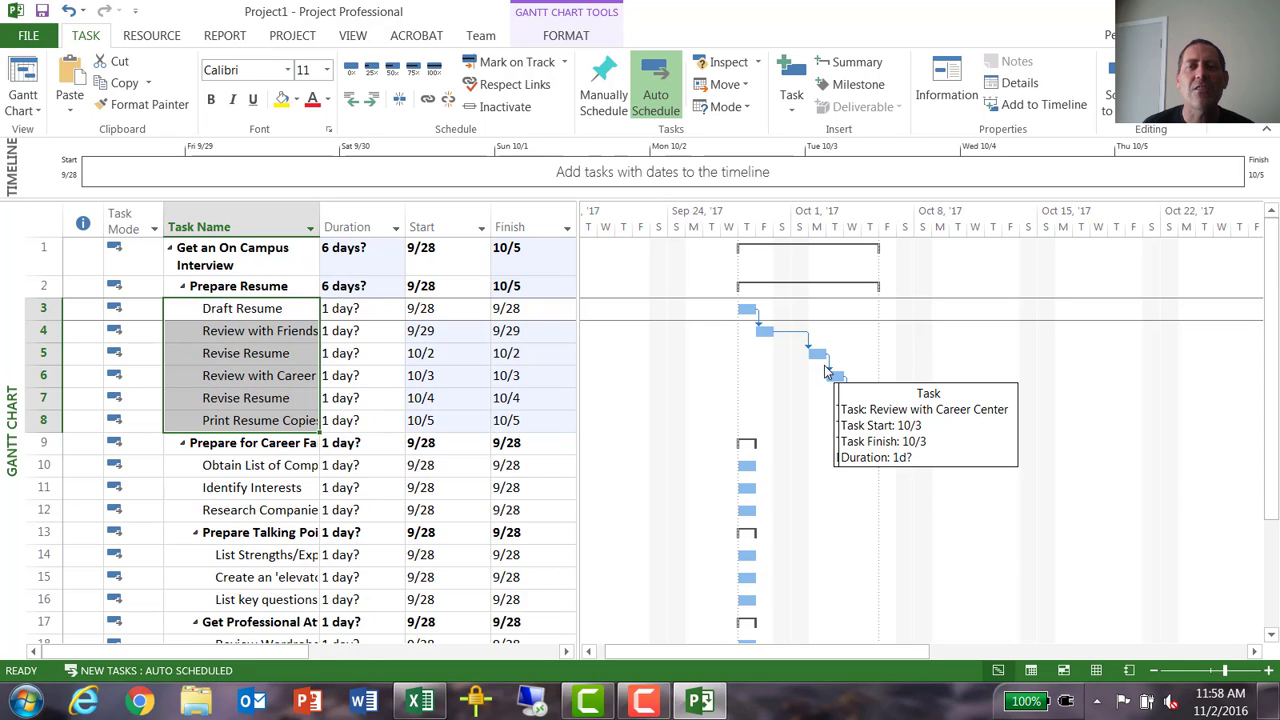
- Open the dependency between Revise Resume and Review with Career Center, examine the available link types, and close it without changes
{"action": "double_click", "coordinate": [830, 372]}
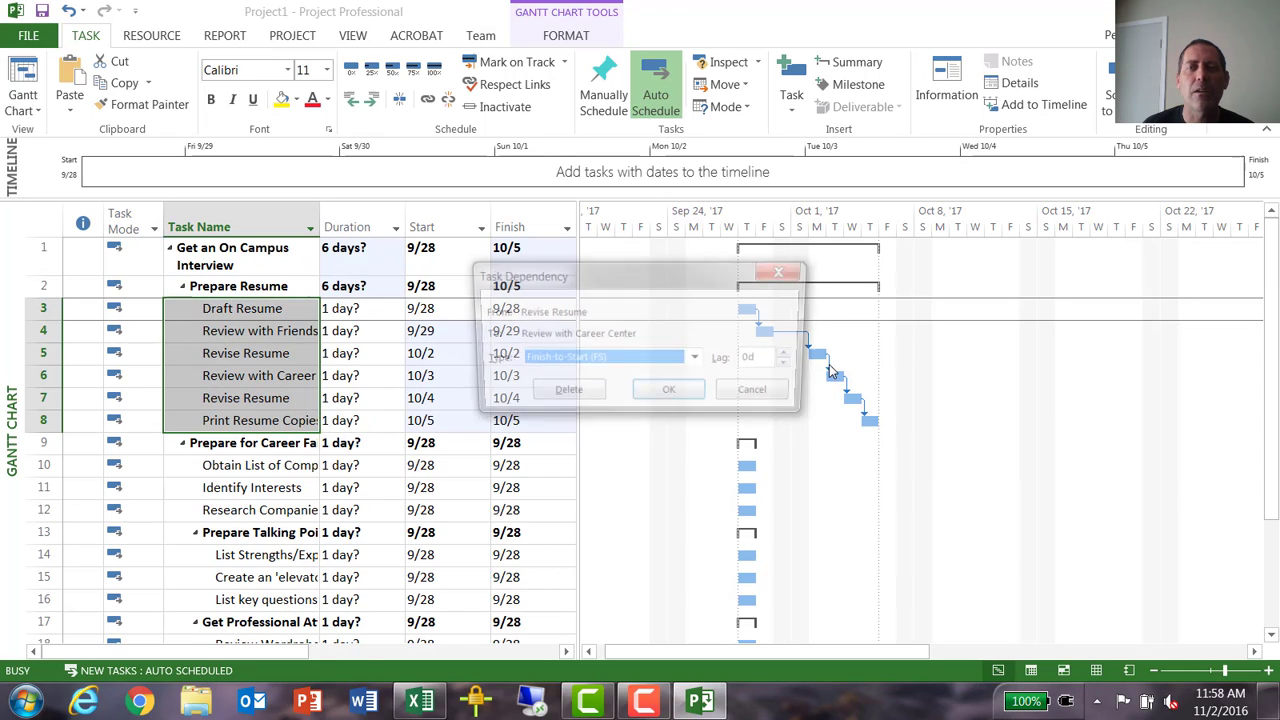
{"action": "left_click", "coordinate": [700, 360]}
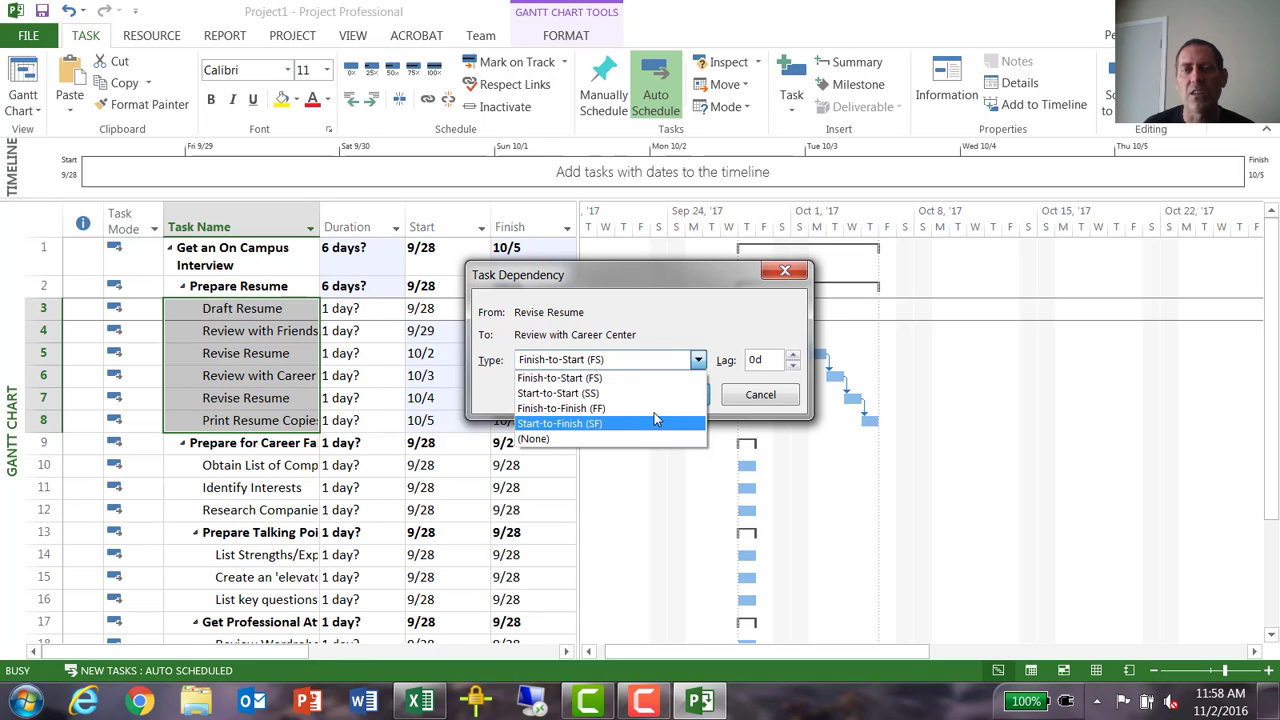
{"action": "left_click", "coordinate": [730, 334]}
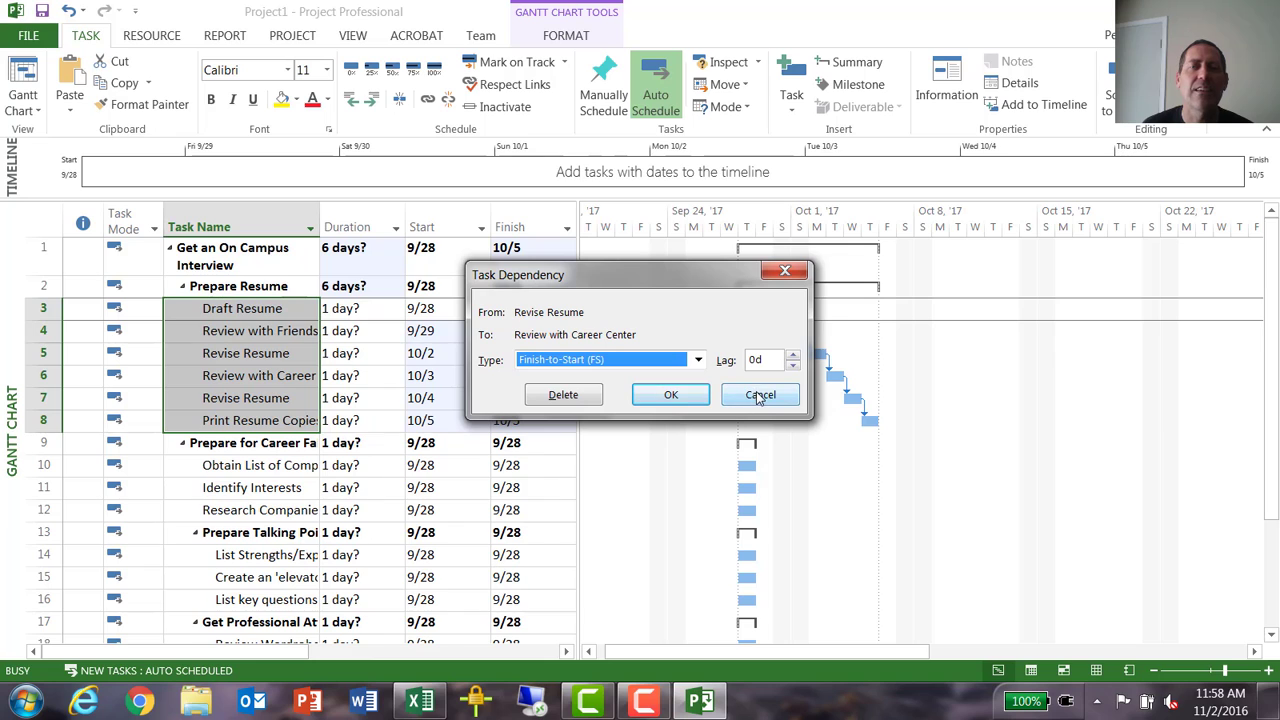
{"action": "left_click", "coordinate": [641, 394]}
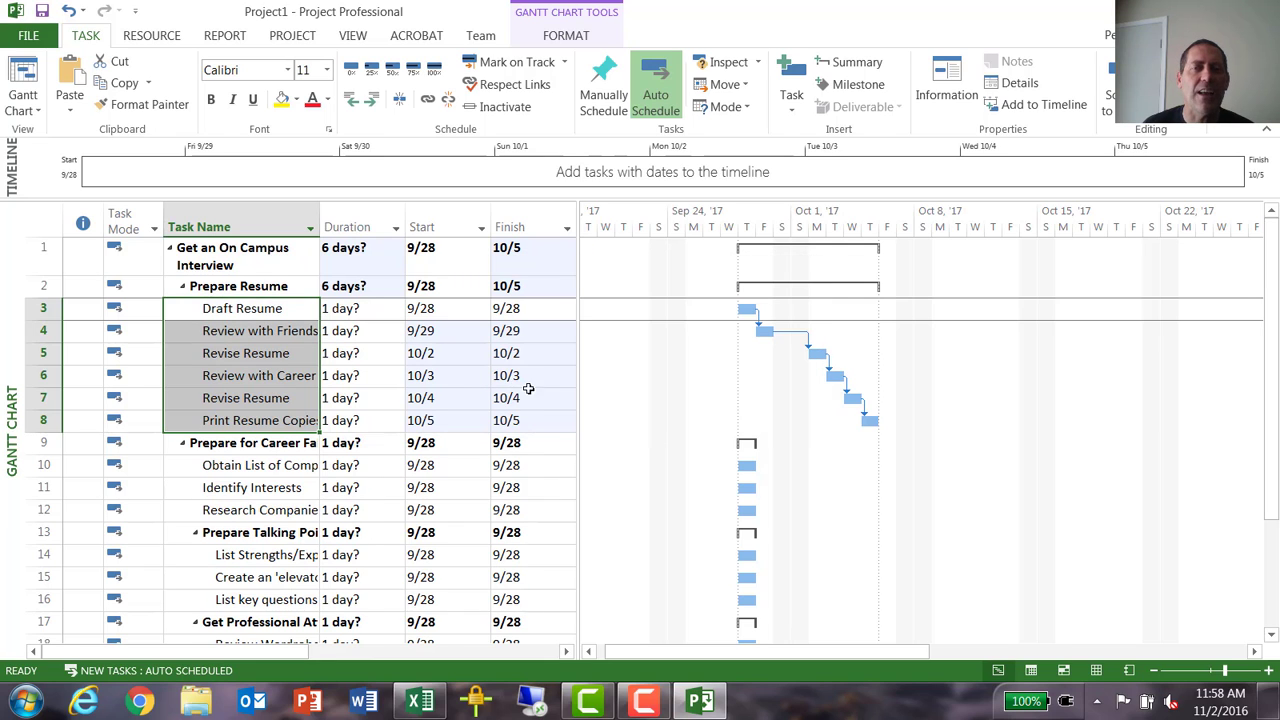
- Link tasks 10 to 12, Obtain List of Companies, Identify Interests and Research Companies, in sequence
{"action": "scroll", "coordinate": [350, 372], "scroll_direction": "down", "scroll_amount": 2}
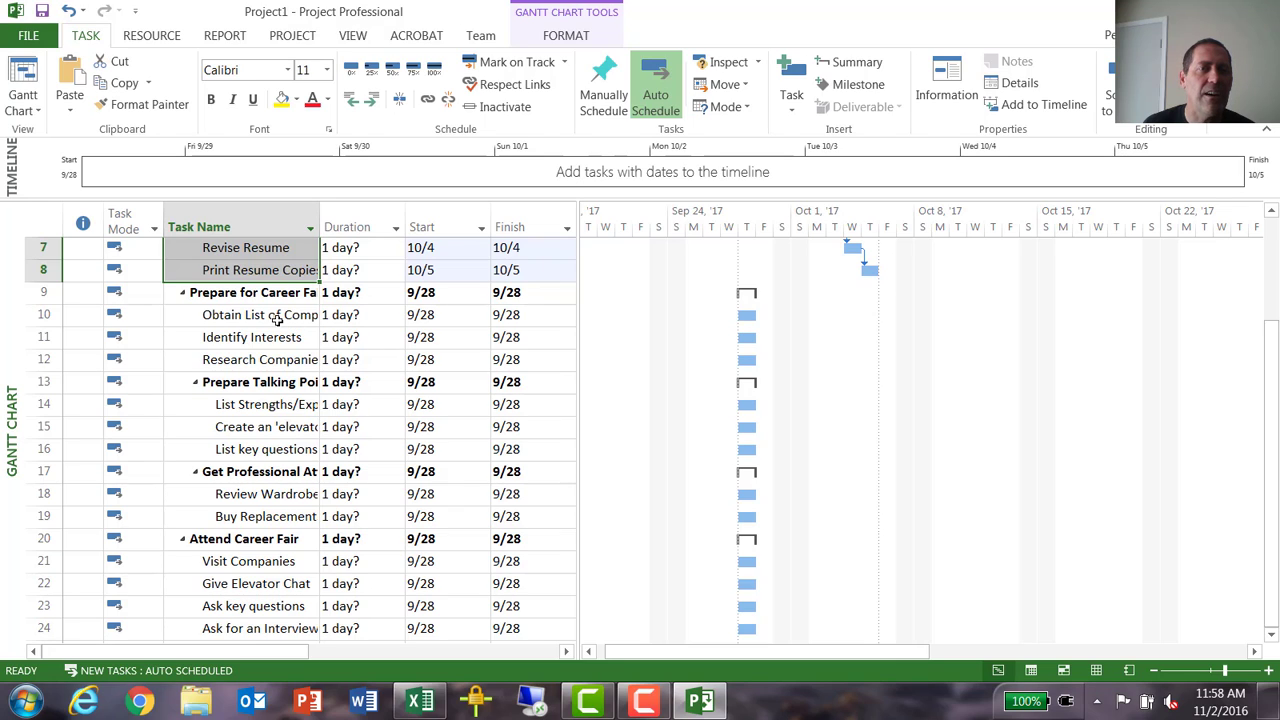
{"action": "left_click", "coordinate": [278, 318]}
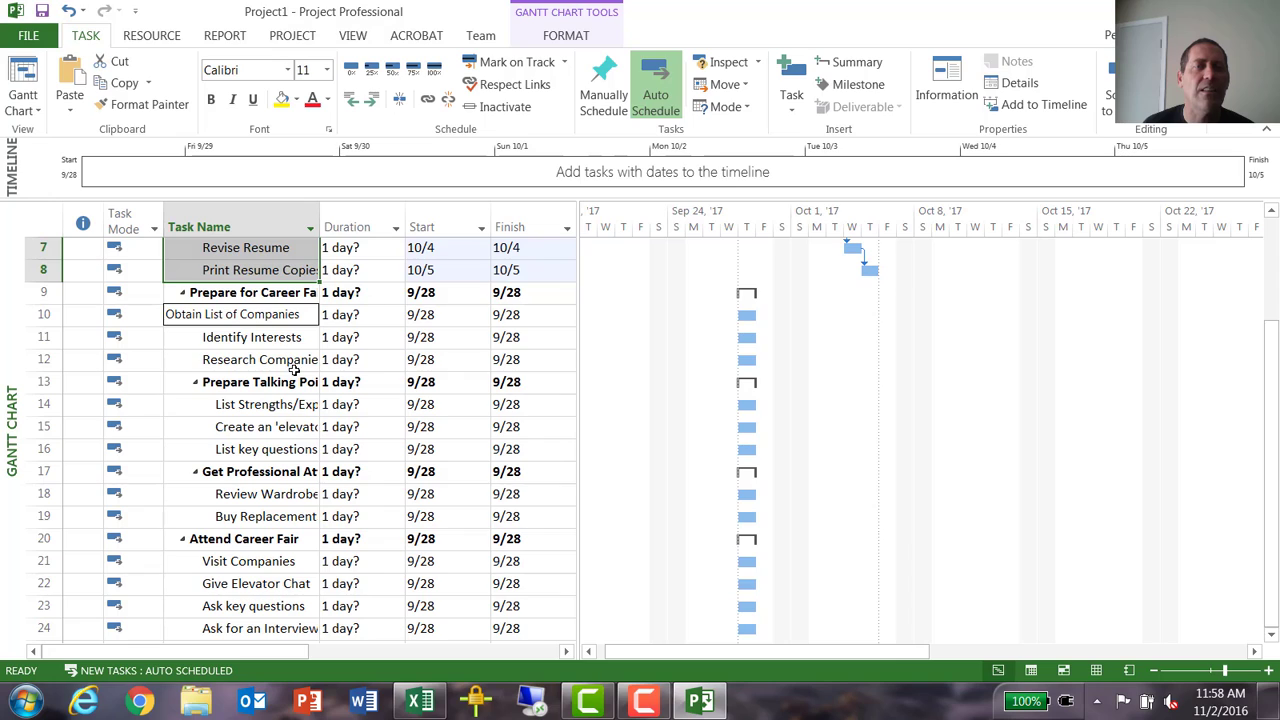
{"action": "left_click_drag", "start_coordinate": [240, 314], "coordinate": [240, 359]}
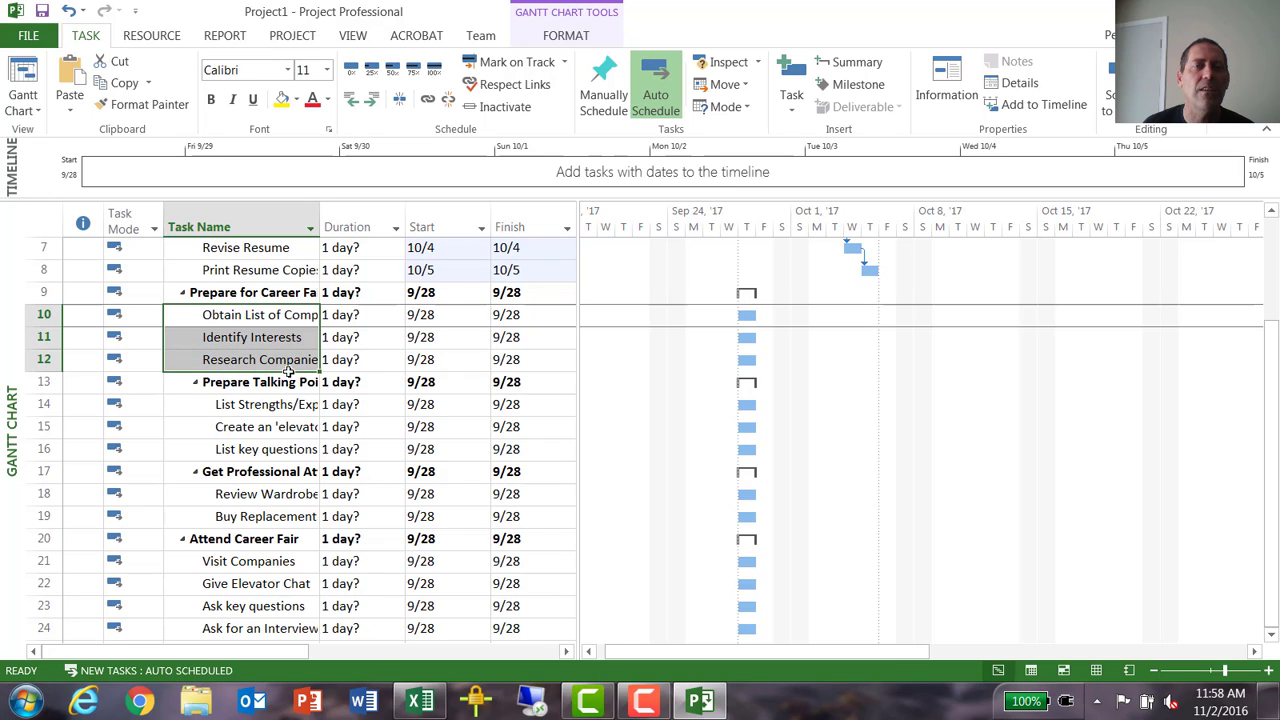
{"action": "left_click", "coordinate": [427, 99]}
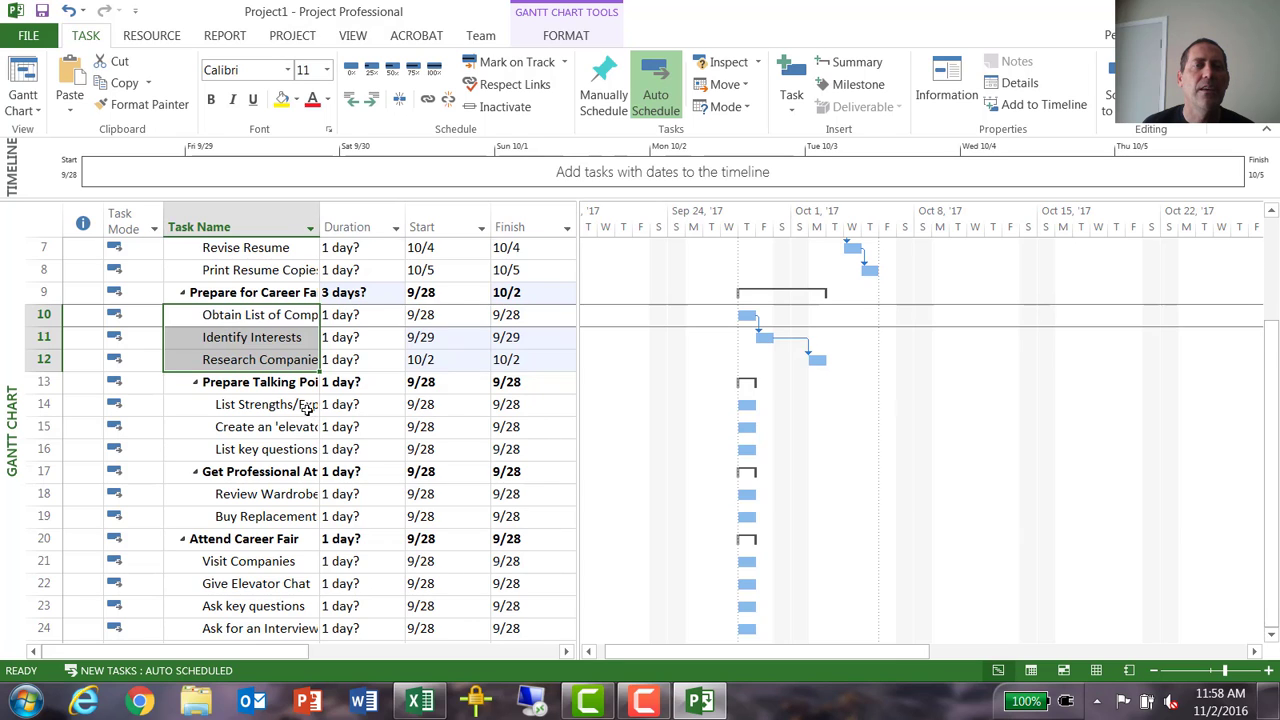
- Link tasks 14 and 15, the first two subtasks under Prepare Talking Points, in sequence
{"action": "scroll", "coordinate": [300, 410], "scroll_direction": "down", "scroll_amount": 1}
{"action": "scroll", "coordinate": [295, 405], "scroll_direction": "up", "scroll_amount": 2}
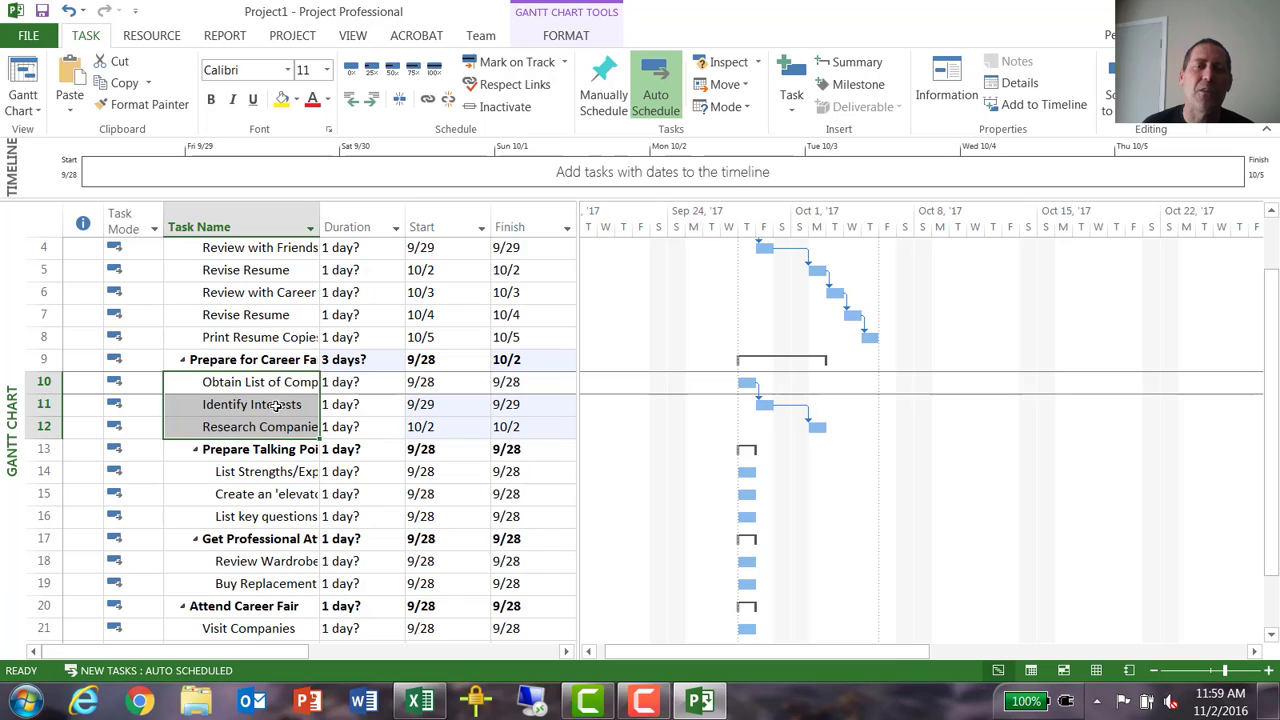
{"action": "scroll", "coordinate": [328, 427], "scroll_direction": "down", "scroll_amount": 1}
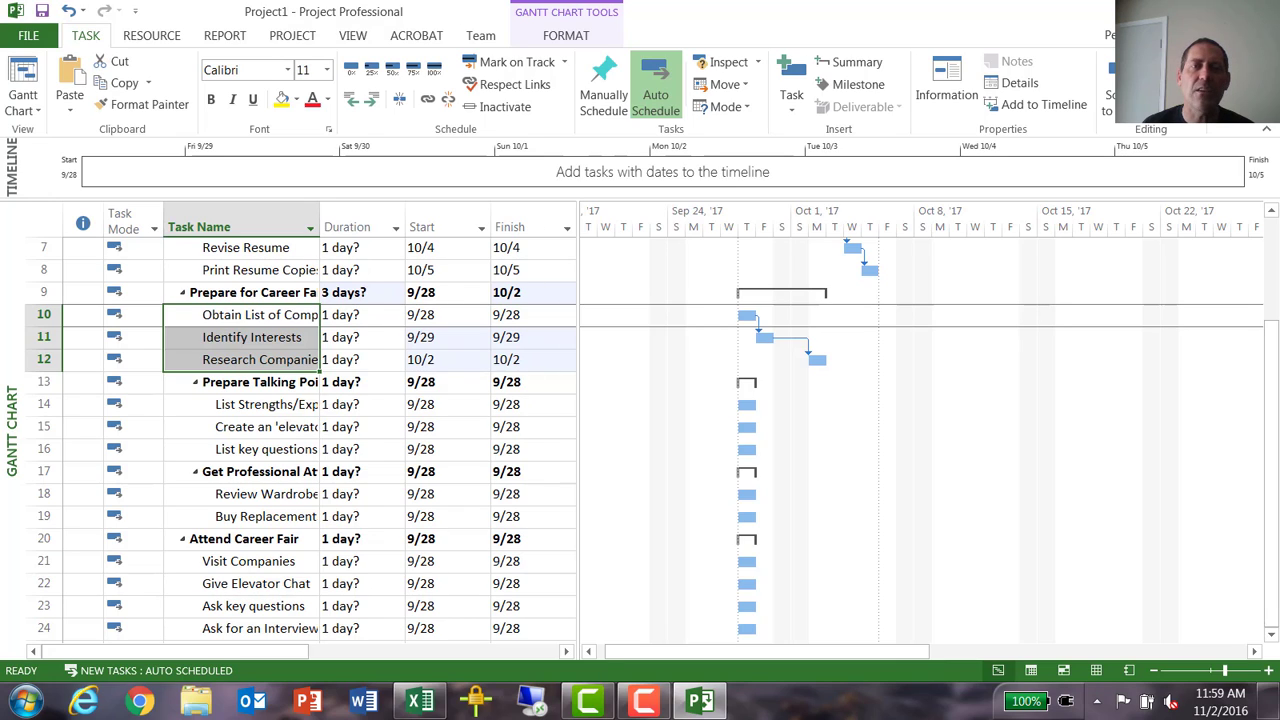
{"action": "left_click_drag", "start_coordinate": [270, 404], "coordinate": [278, 427]}
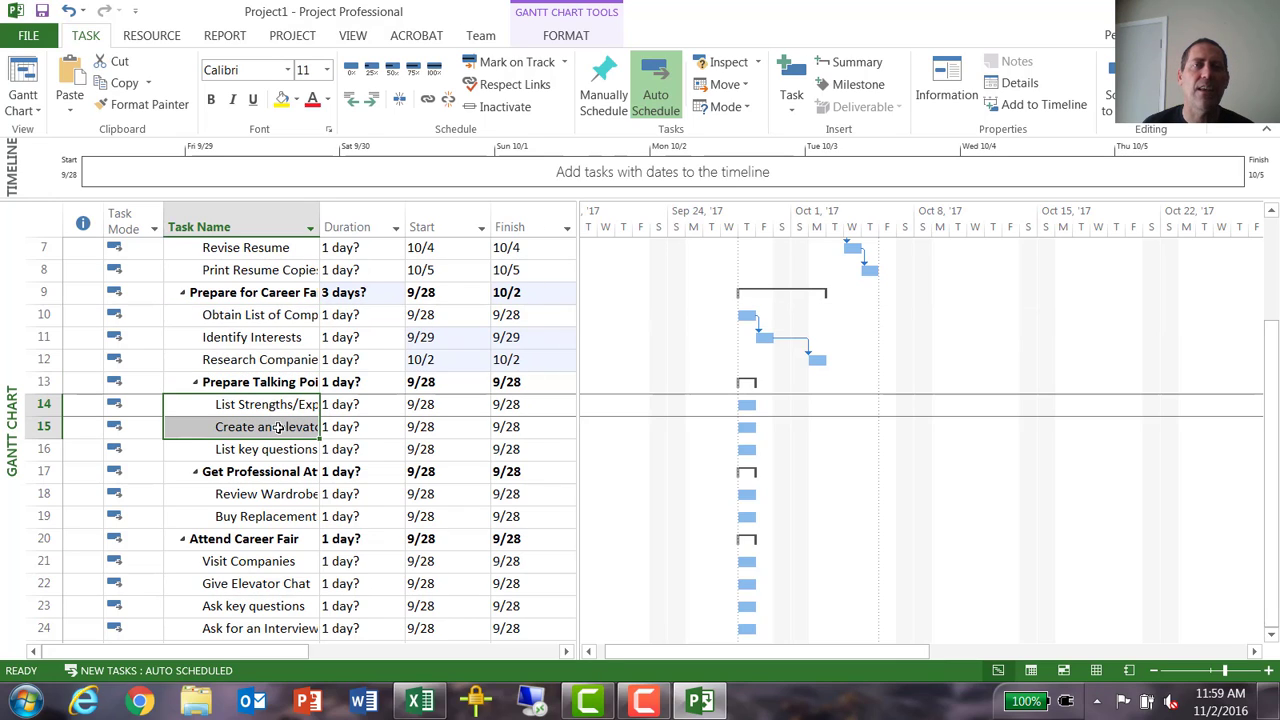
{"action": "left_click", "coordinate": [427, 98]}
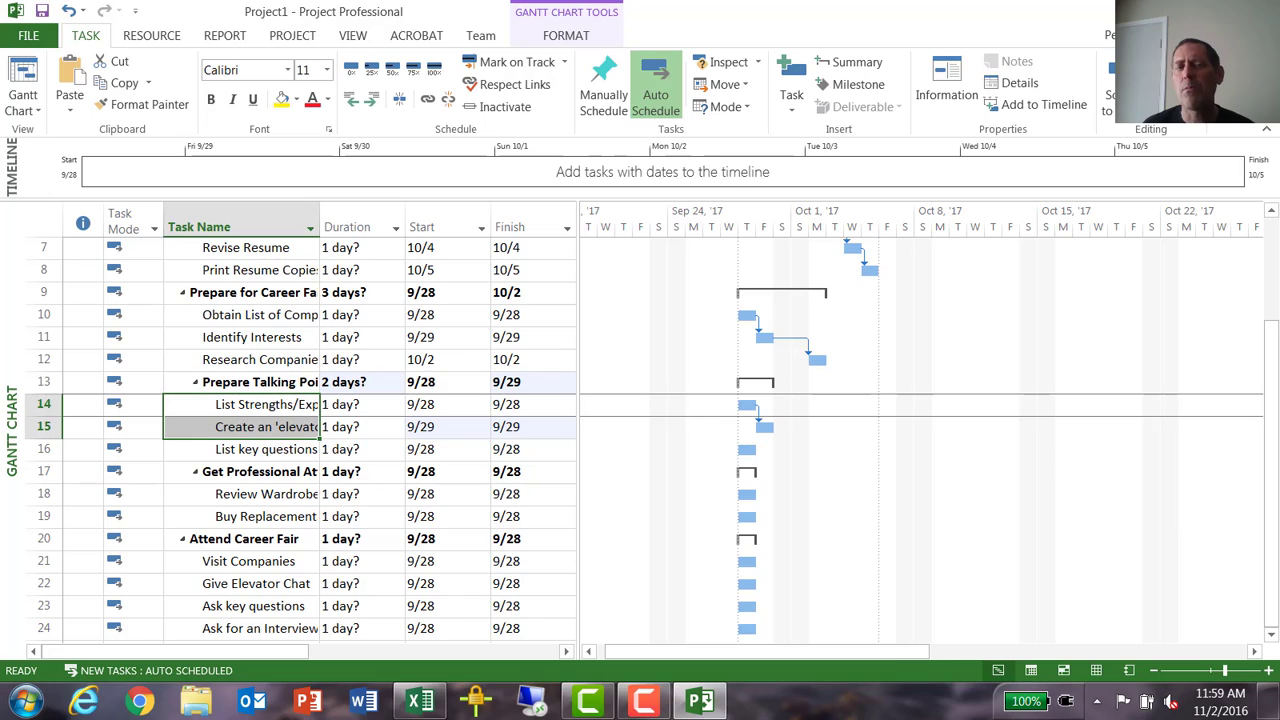
- Try linking List key questions to ask as the predecessor of Research Companies, and delete that dependency
{"action": "left_click", "coordinate": [286, 451]}
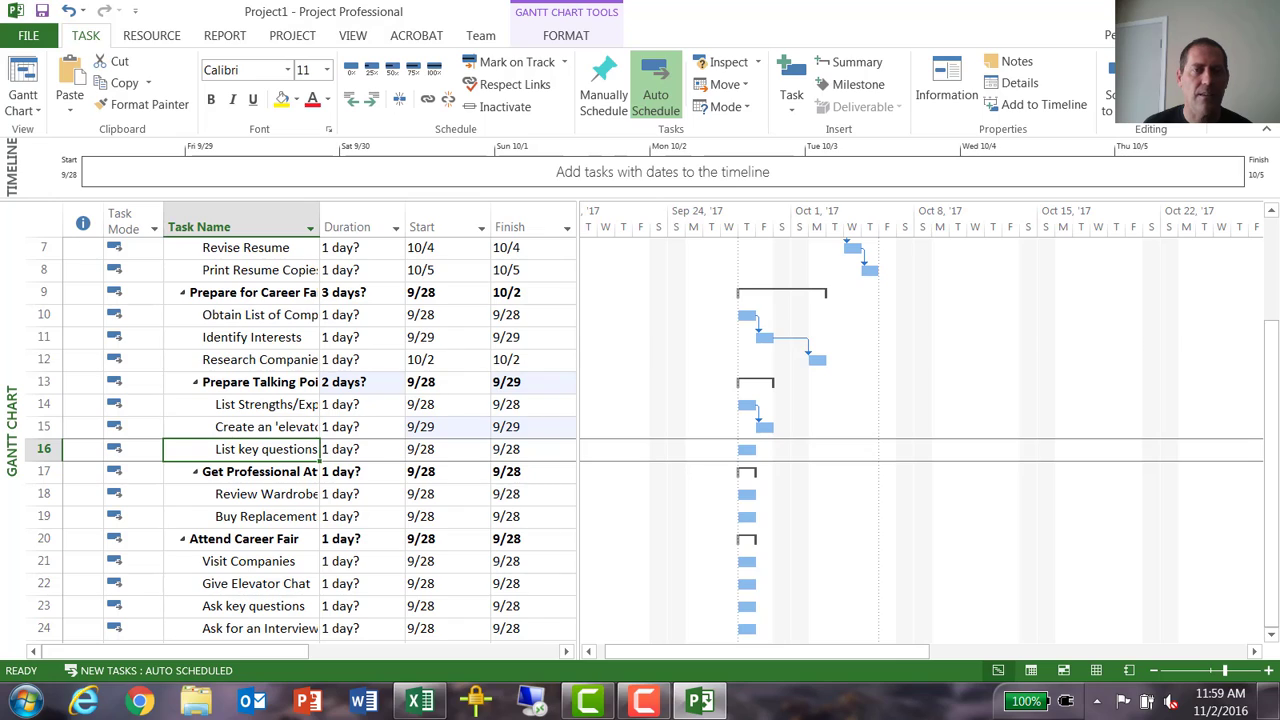
{"action": "left_click", "coordinate": [272, 359], "text": "ctrl"}
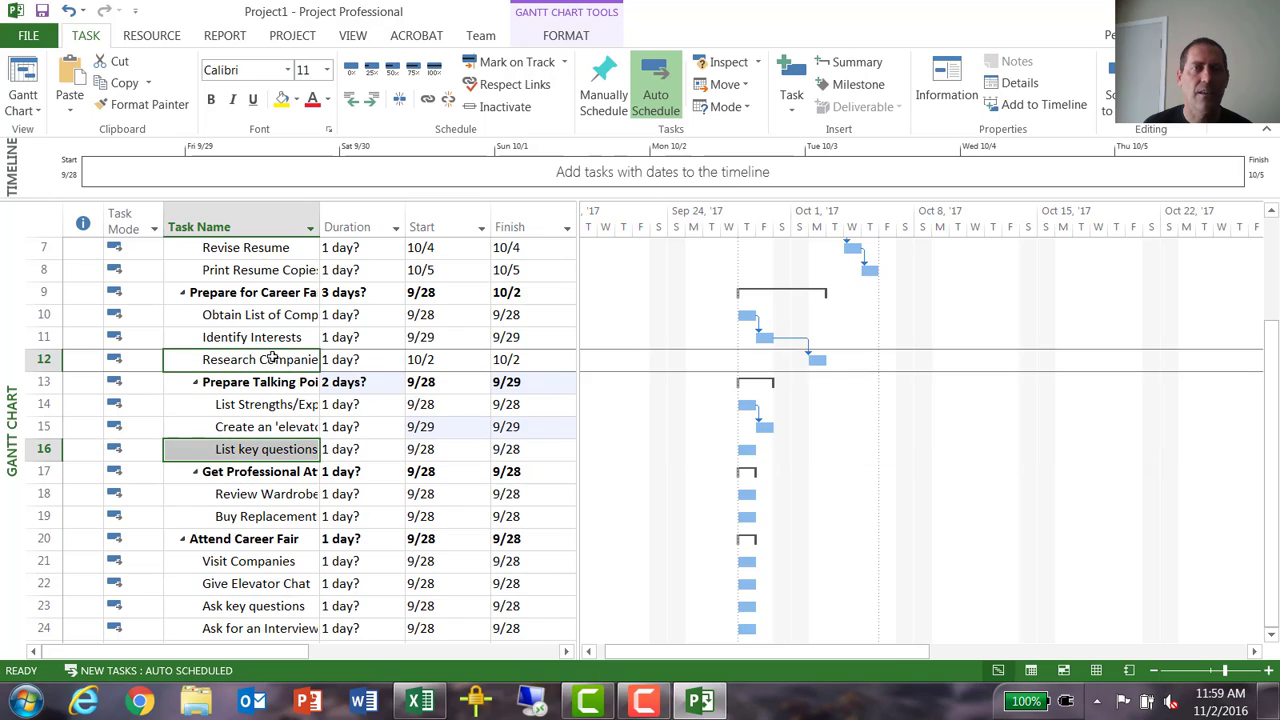
{"action": "left_click", "coordinate": [430, 104]}
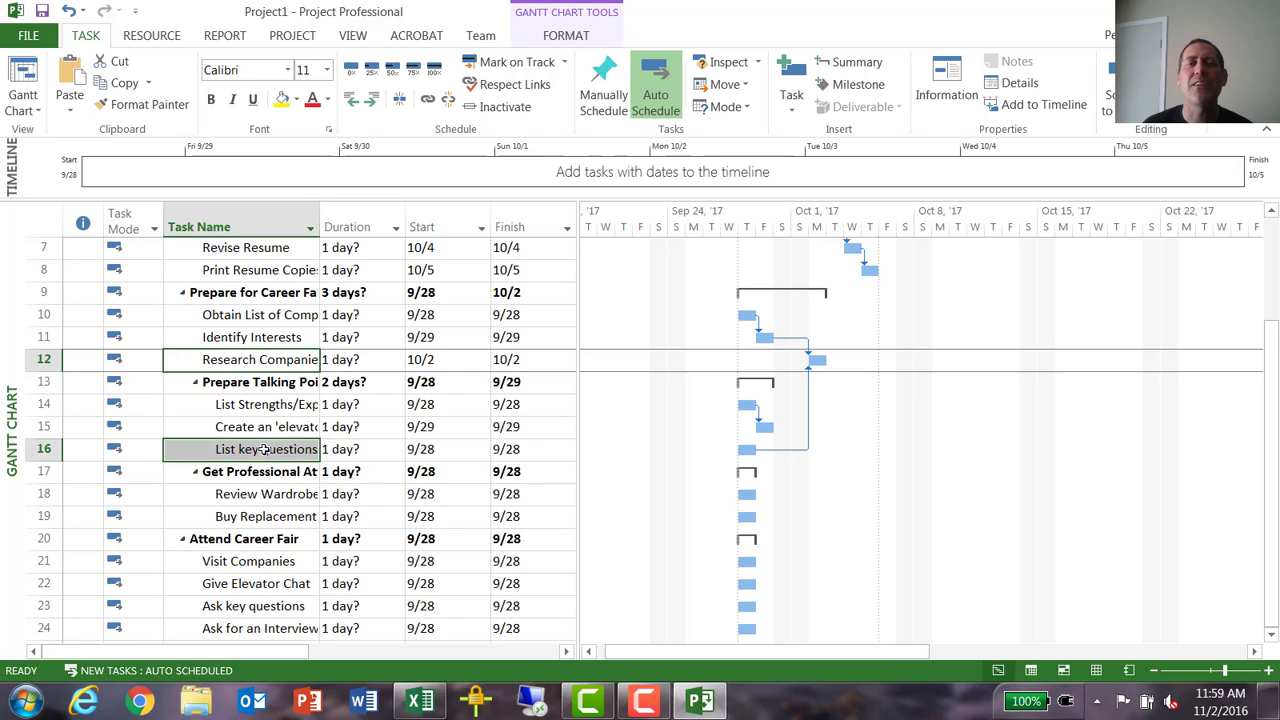
{"action": "double_click", "coordinate": [794, 449]}
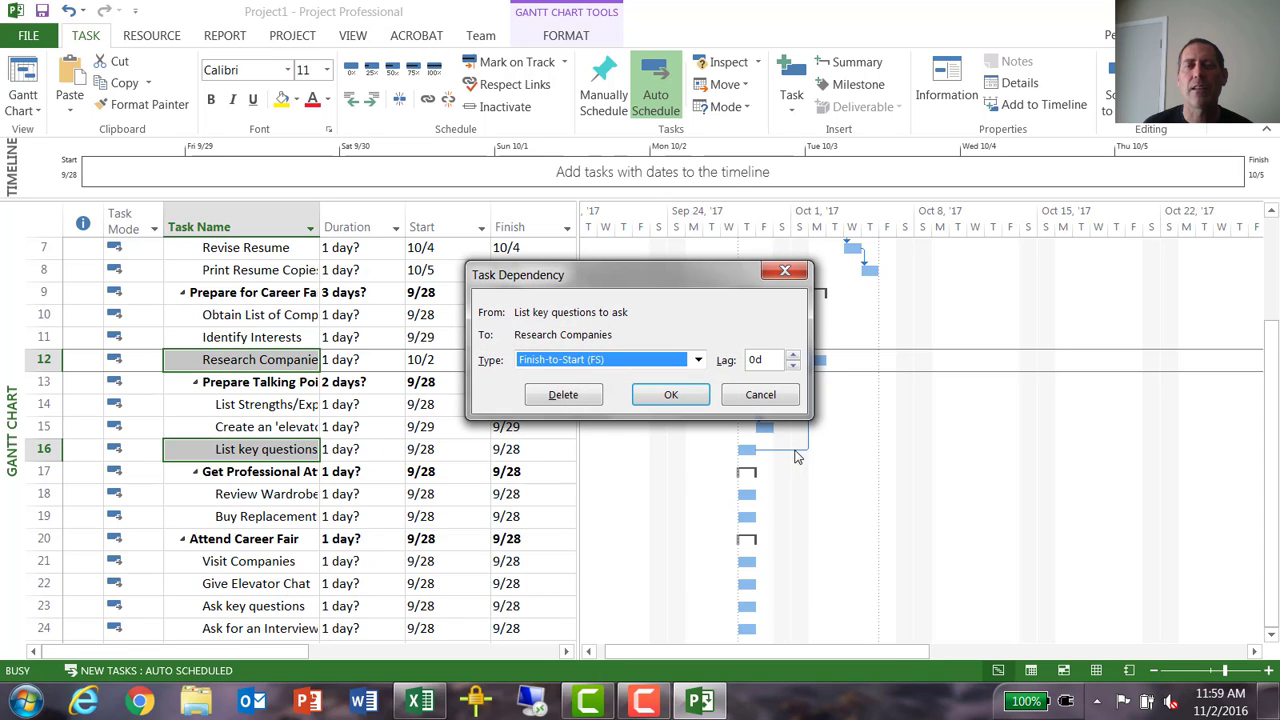
{"action": "left_click", "coordinate": [567, 394]}
- Link task 12, Research Companies, as the predecessor of task 16, List key questions to ask
{"action": "left_click", "coordinate": [257, 361]}
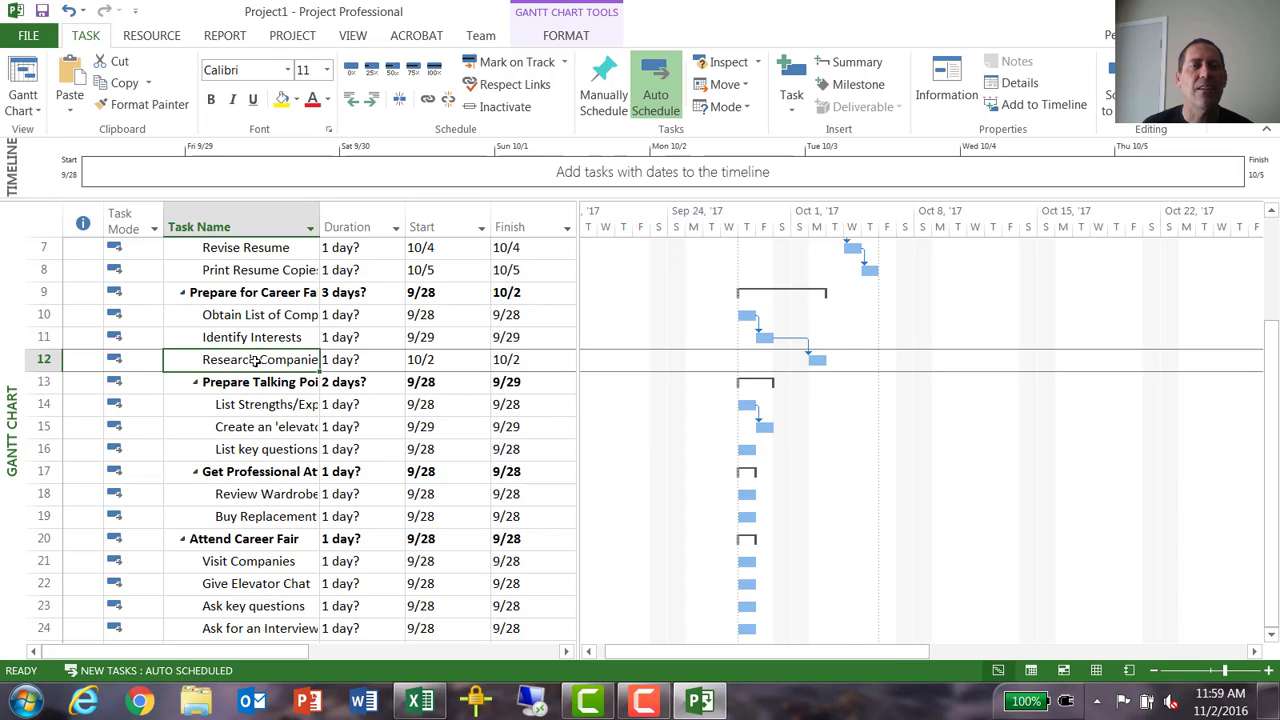
{"action": "left_click", "coordinate": [265, 449], "text": "ctrl"}
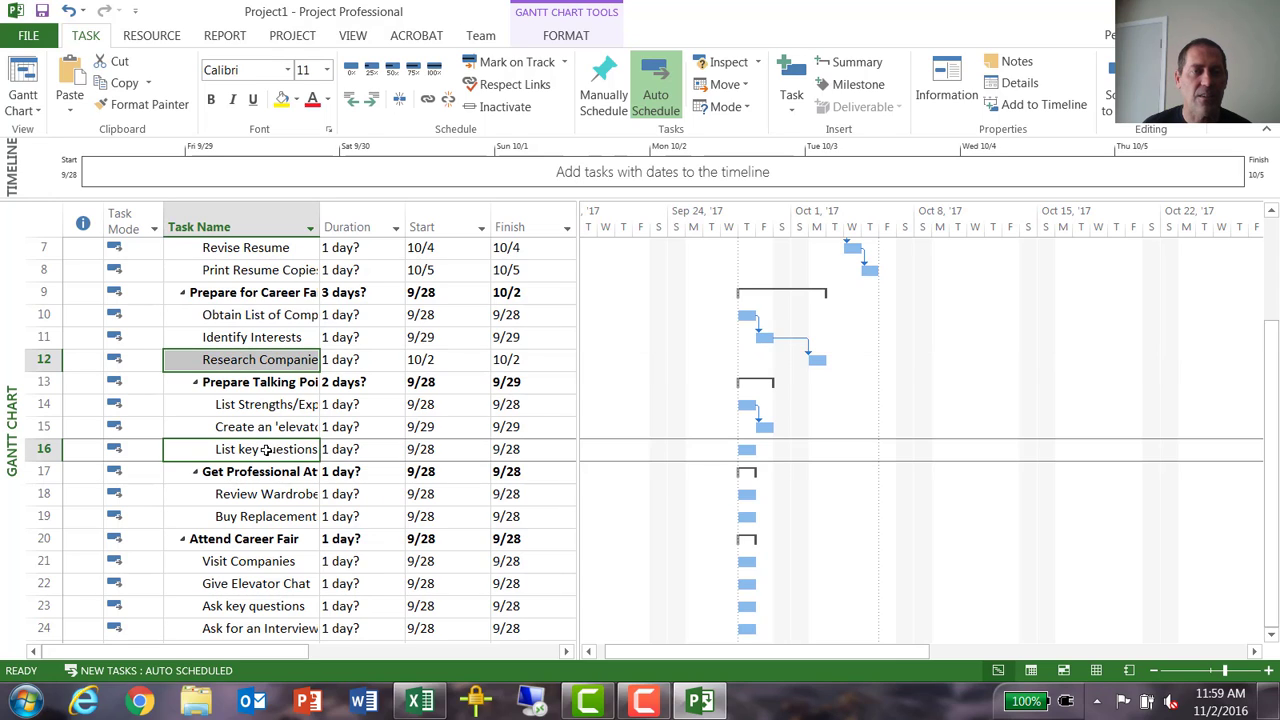
{"action": "left_click", "coordinate": [428, 101]}
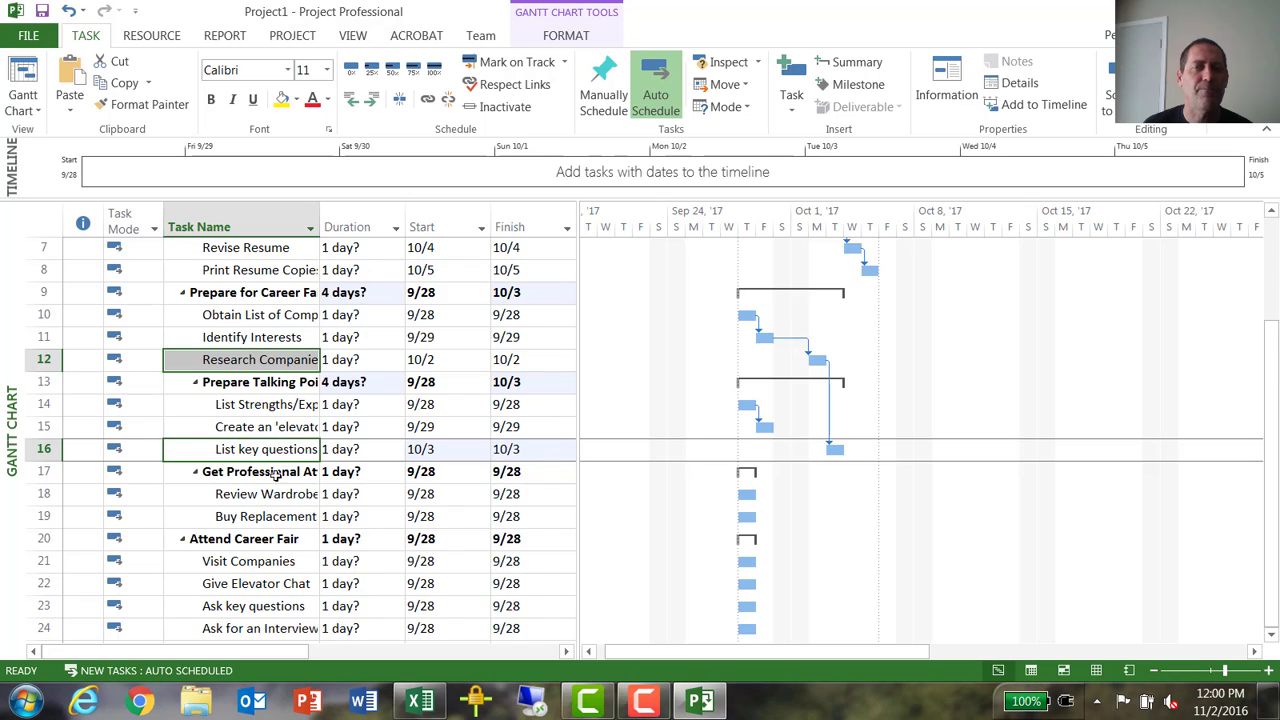
- Link task 18, Review Wardrobe, to task 19, the Buy Replacement task
{"action": "scroll", "coordinate": [290, 460], "scroll_direction": "down", "scroll_amount": 1}
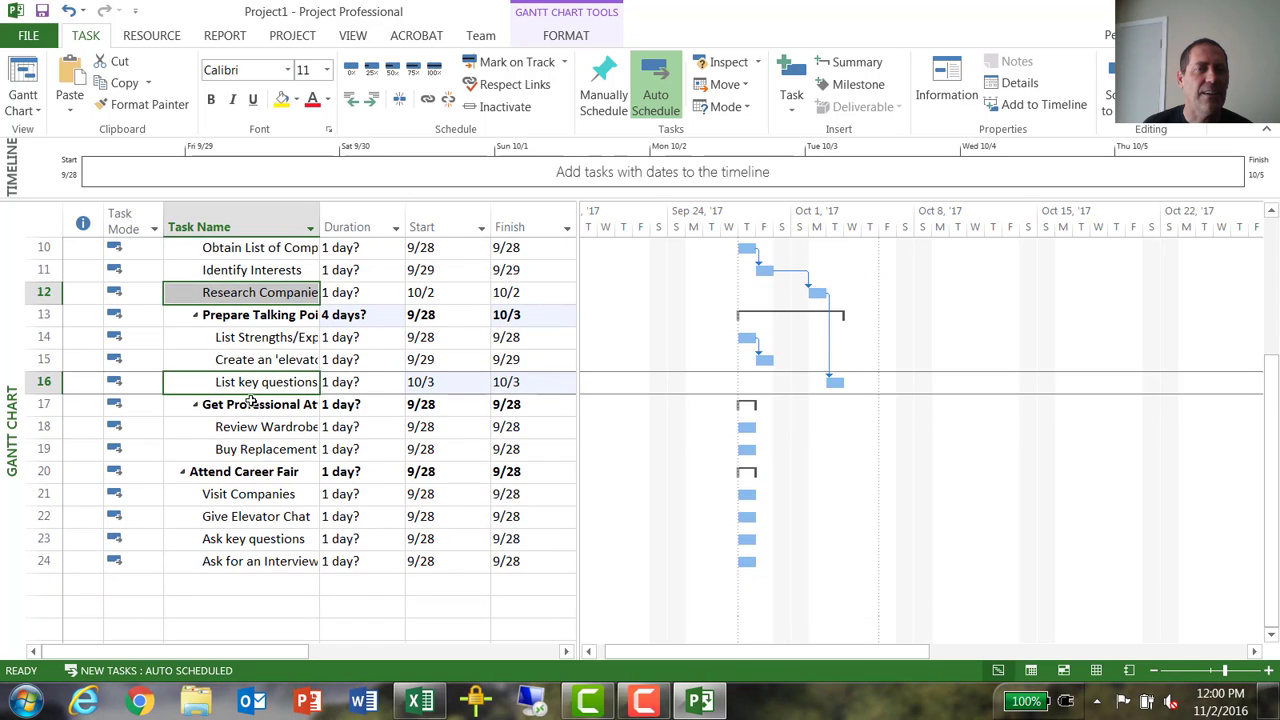
{"action": "left_click", "coordinate": [286, 427]}
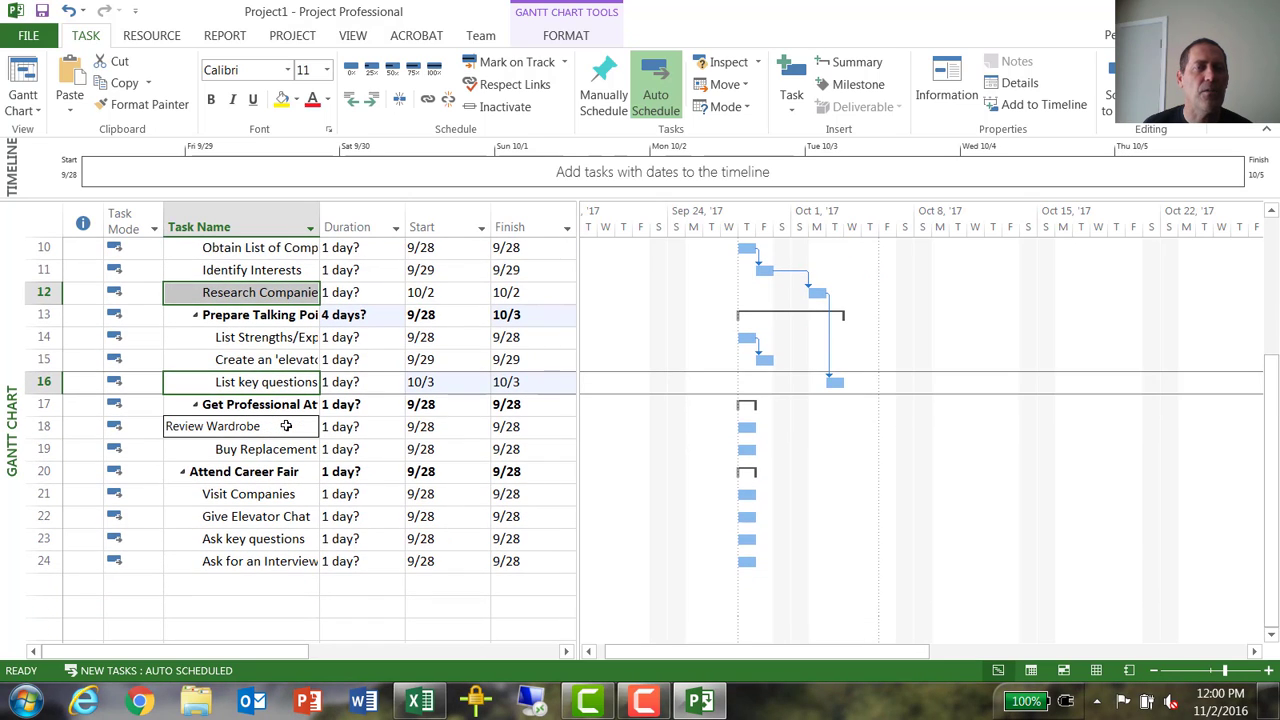
{"action": "left_click_drag", "start_coordinate": [286, 427], "coordinate": [286, 453]}
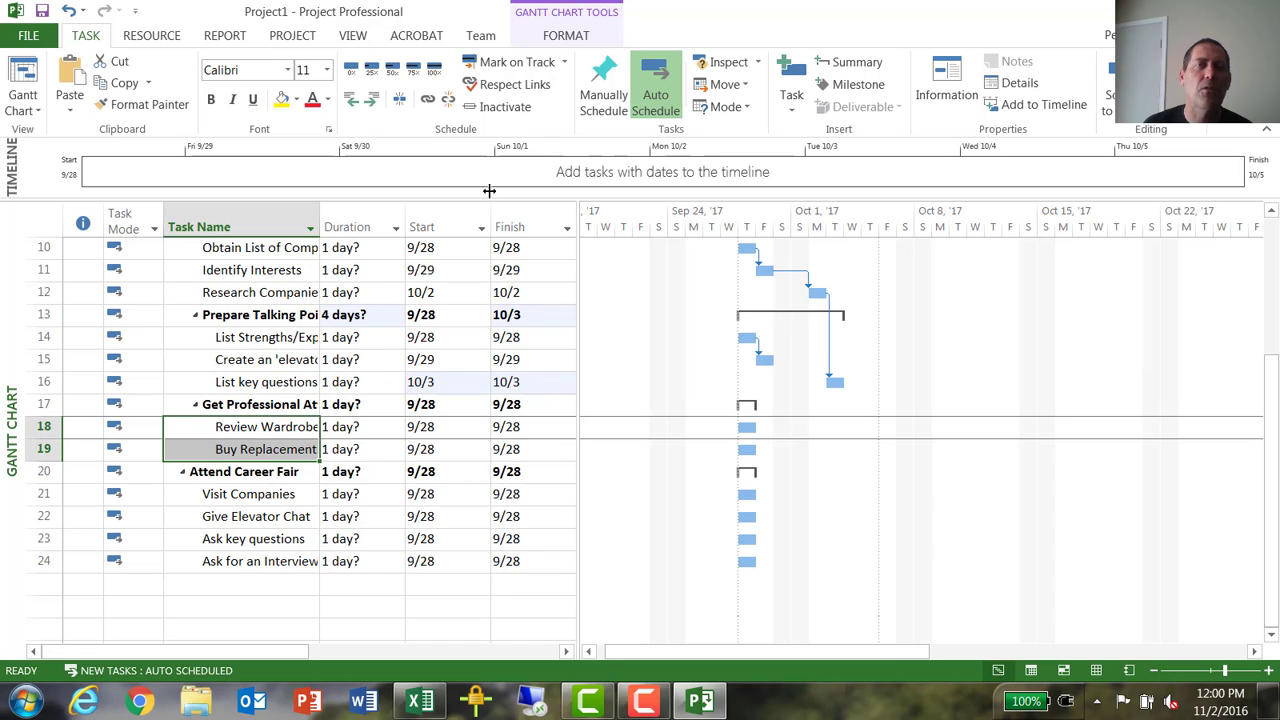
{"action": "left_click", "coordinate": [427, 99]}
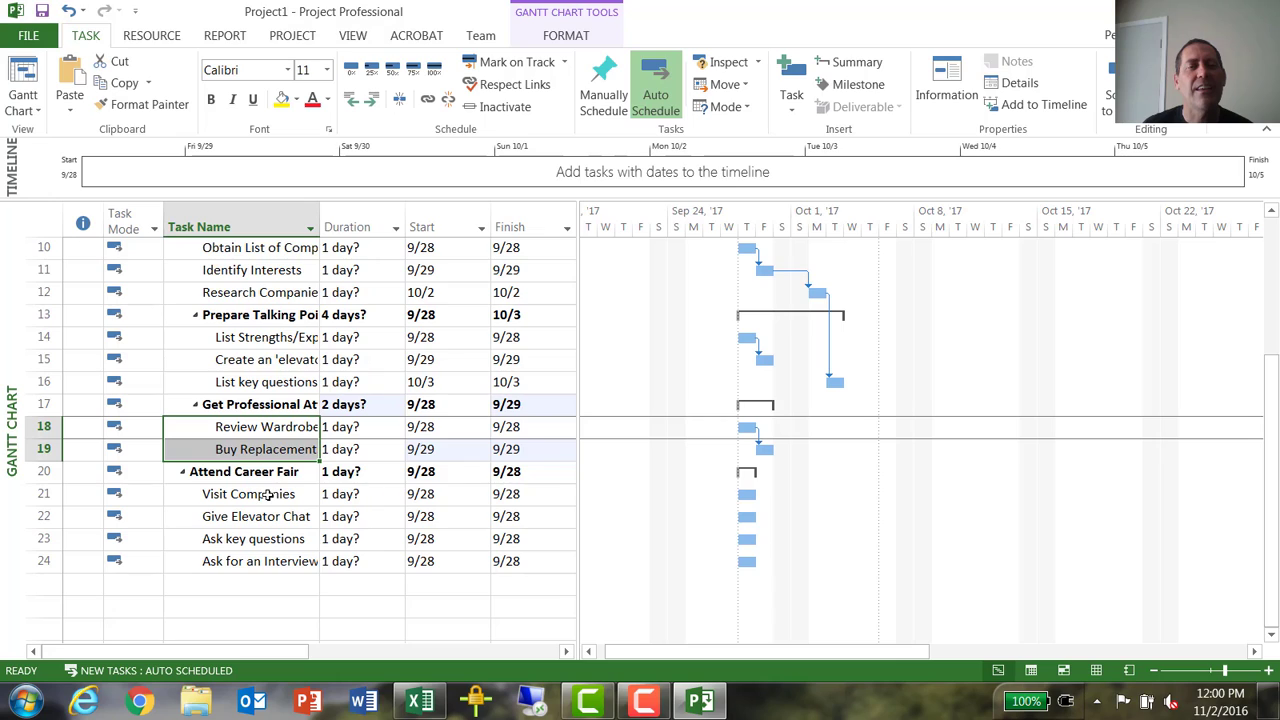
- Link tasks 21 to 24 under Attend Career Fair, Visit Companies to Ask for an Interview, in sequence
{"action": "left_click_drag", "start_coordinate": [268, 494], "coordinate": [268, 510]}
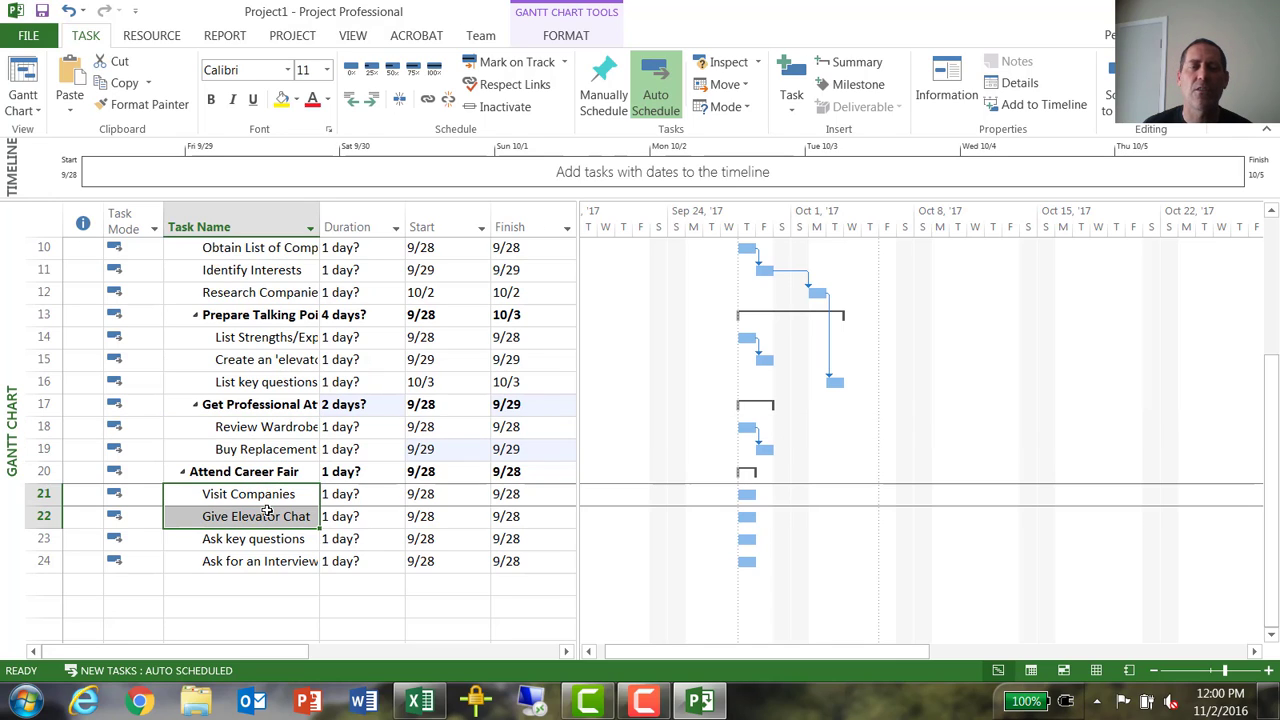
{"action": "left_click_drag", "start_coordinate": [268, 512], "coordinate": [283, 546]}
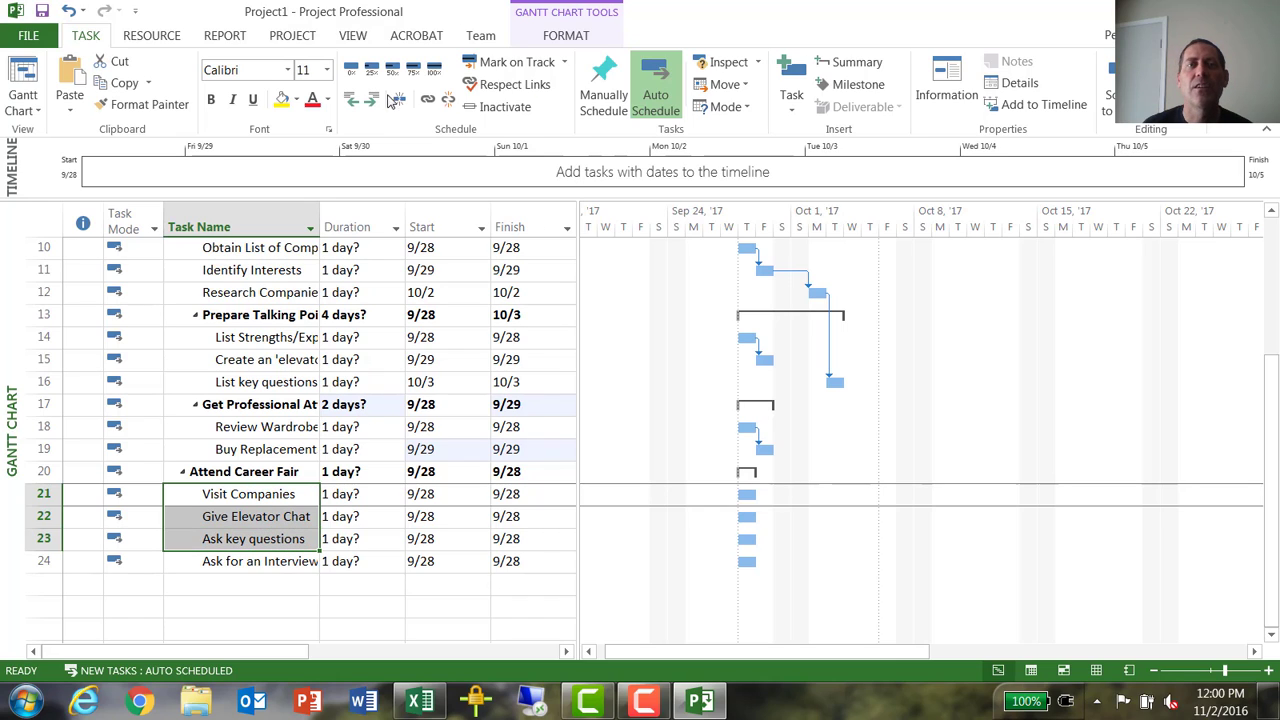
{"action": "left_click", "coordinate": [427, 98]}
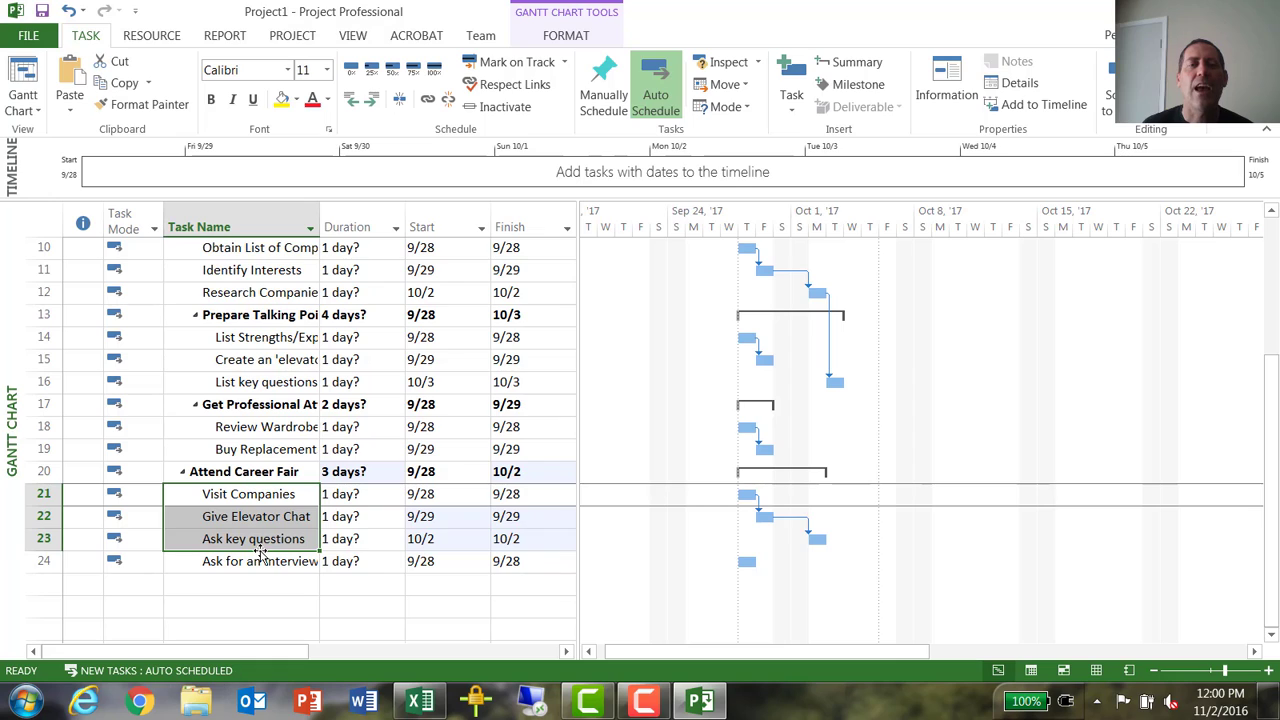
{"action": "left_click_drag", "start_coordinate": [268, 543], "coordinate": [273, 565]}
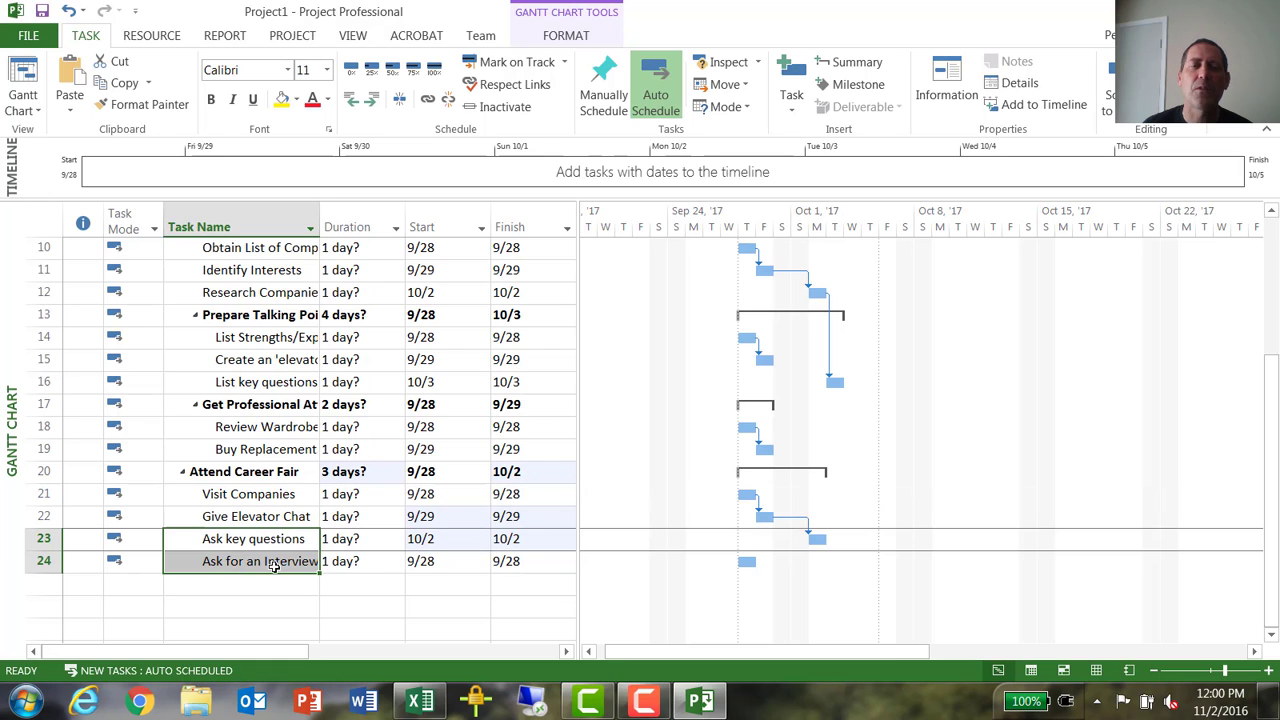
{"action": "left_click", "coordinate": [427, 98]}
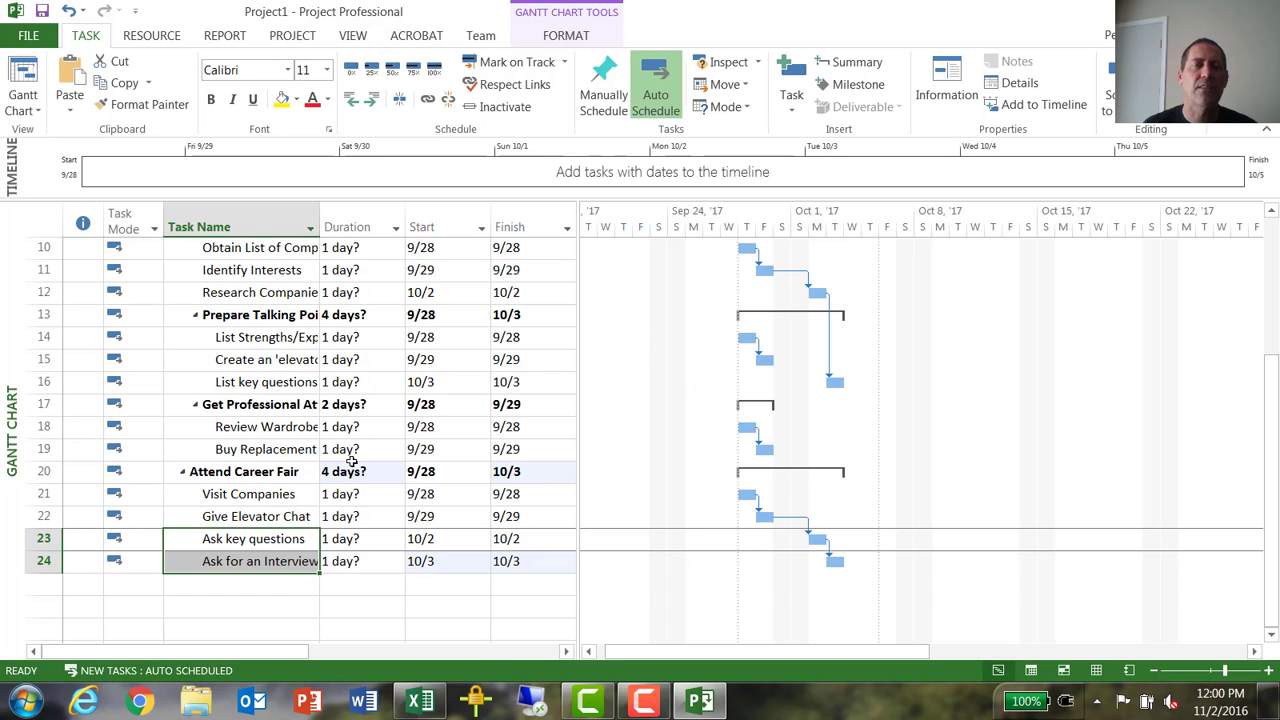
- Link the Prepare for Career Fair summary task as the predecessor of the Attend Career Fair summary task
{"action": "scroll", "coordinate": [346, 458], "scroll_direction": "up", "scroll_amount": 3}
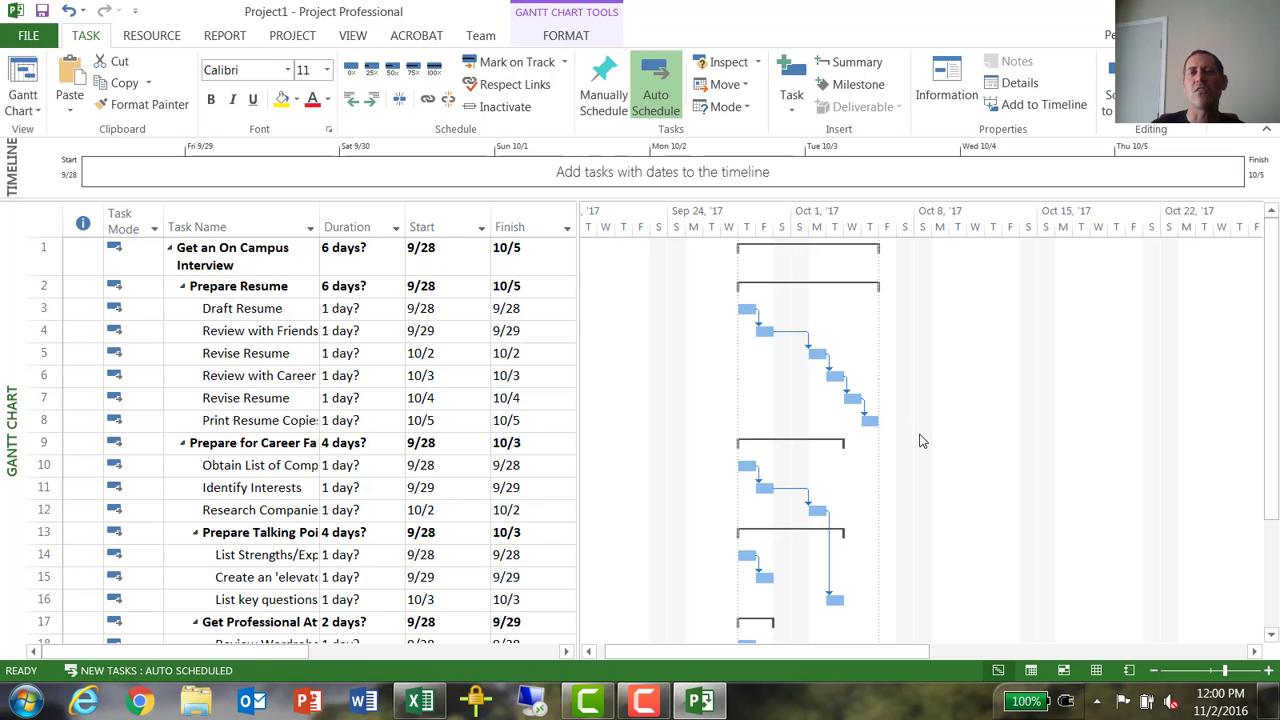
{"action": "scroll", "coordinate": [866, 430], "scroll_direction": "down", "scroll_amount": 3}
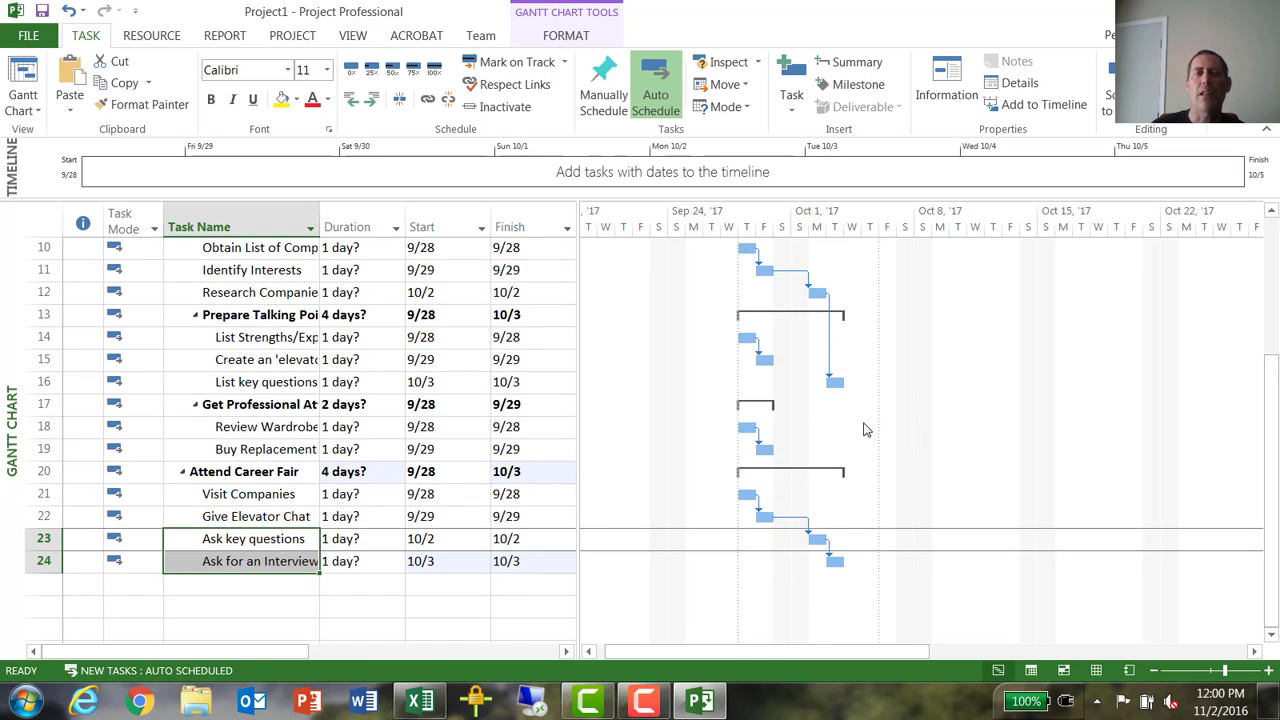
{"action": "scroll", "coordinate": [864, 430], "scroll_direction": "up", "scroll_amount": 3}
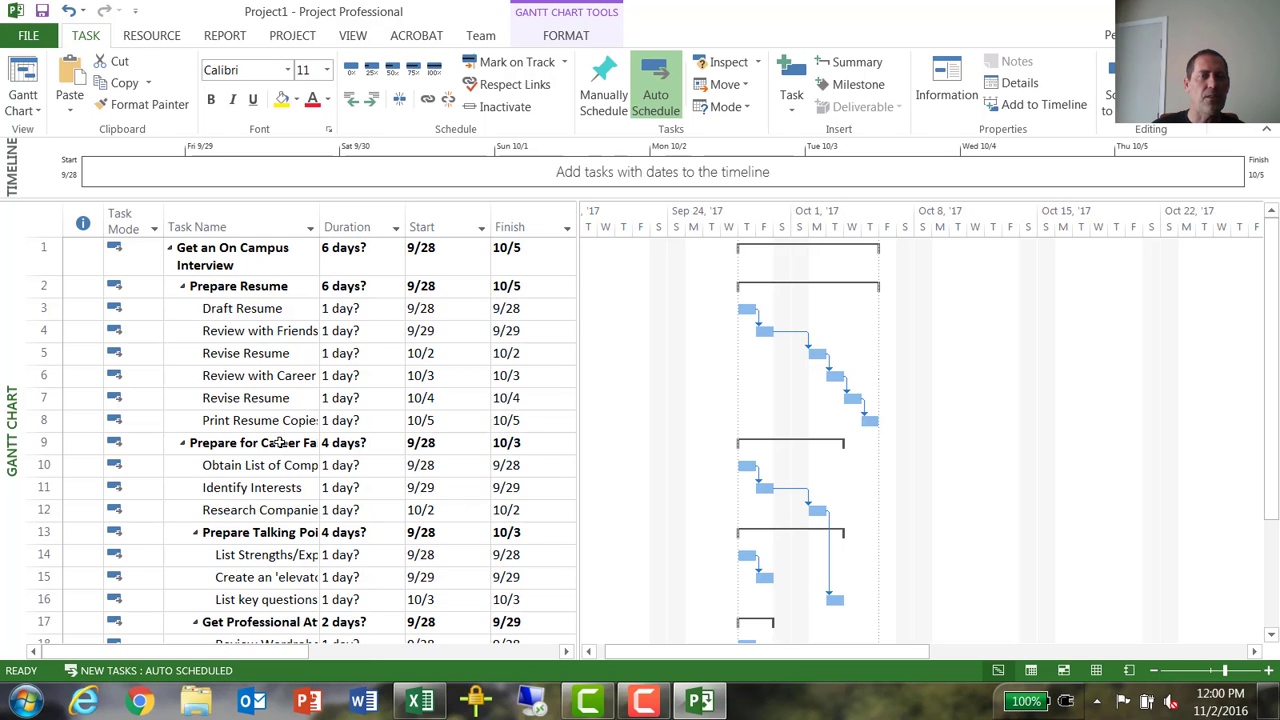
{"action": "scroll", "coordinate": [279, 442], "scroll_direction": "down", "scroll_amount": 2}
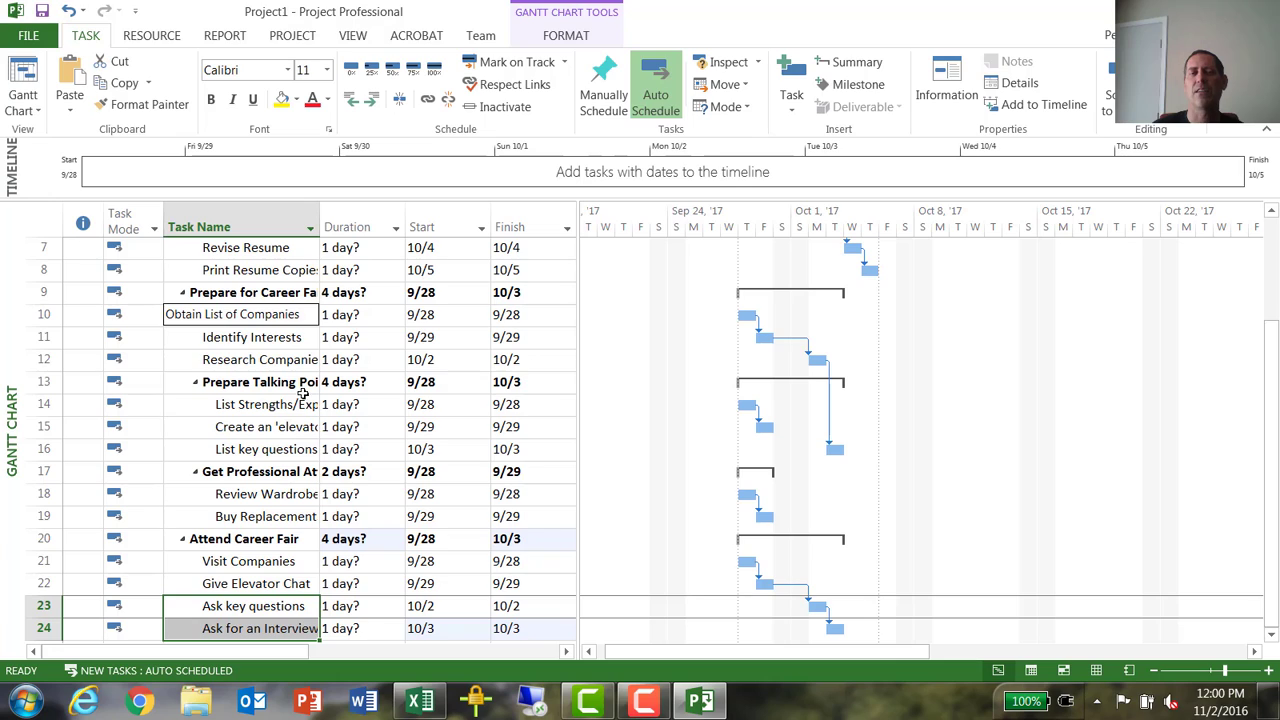
{"action": "left_click", "coordinate": [274, 541]}
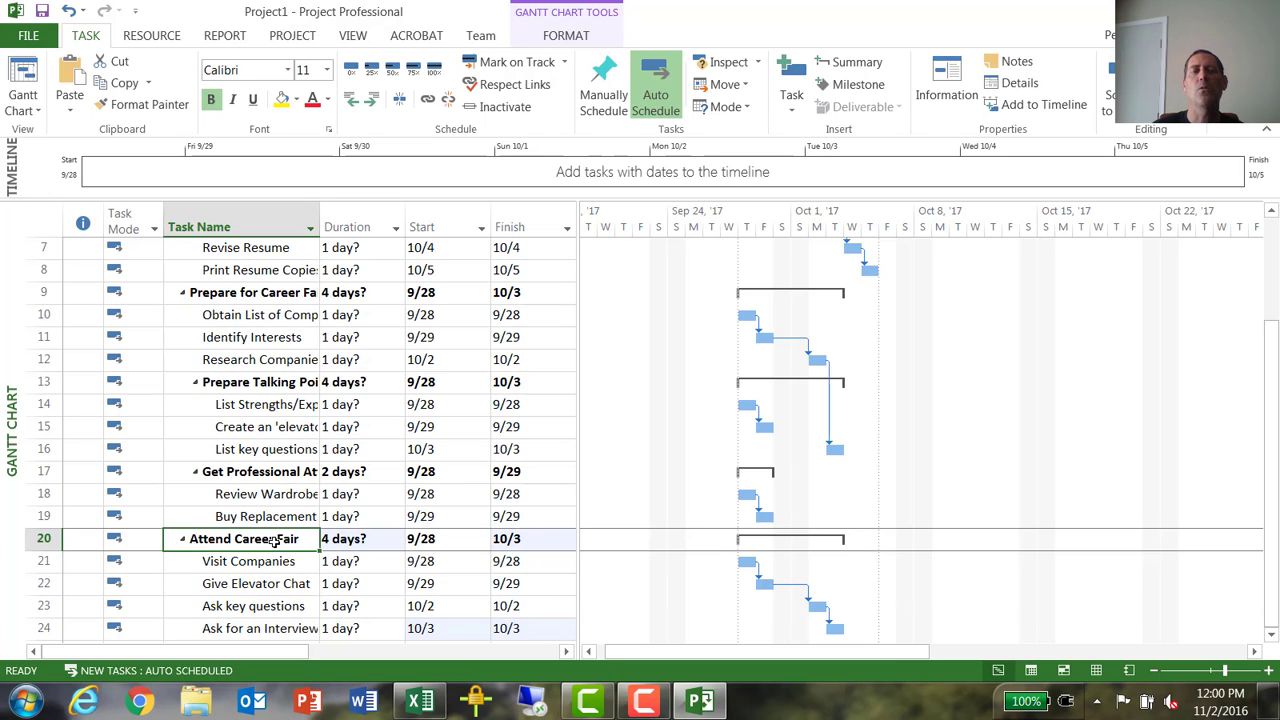
{"action": "left_click", "coordinate": [288, 296]}
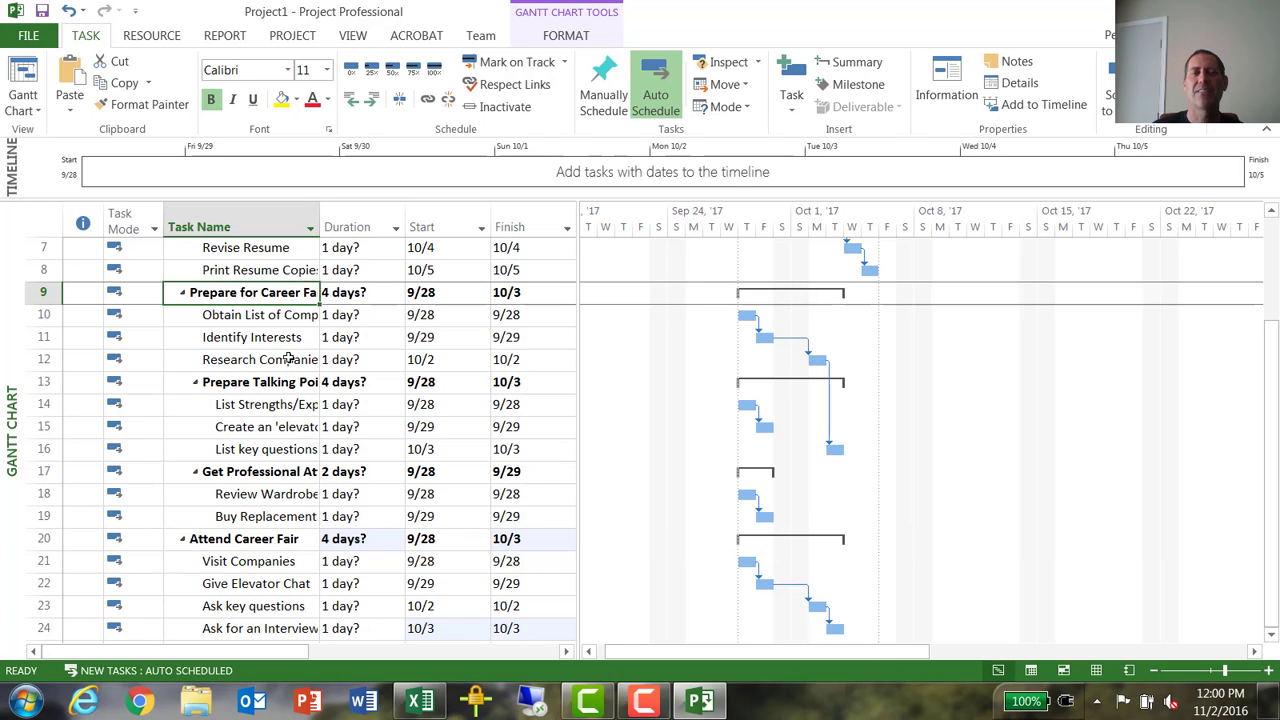
{"action": "left_click", "coordinate": [272, 541], "text": "ctrl"}
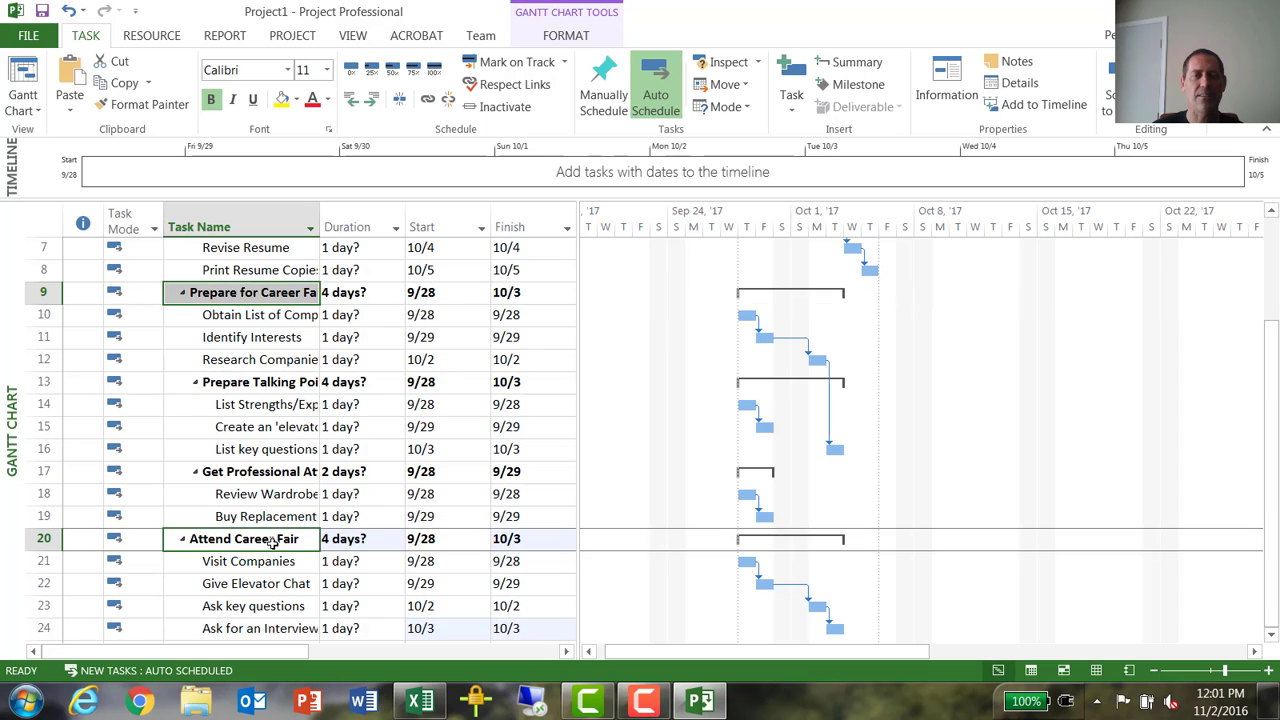
{"action": "left_click", "coordinate": [427, 98]}
- Link the Prepare Resume summary task as another predecessor of the Attend Career Fair summary task
{"action": "scroll", "coordinate": [328, 368], "scroll_direction": "up", "scroll_amount": 2}
{"action": "scroll", "coordinate": [328, 368], "scroll_direction": "up", "scroll_amount": 1}
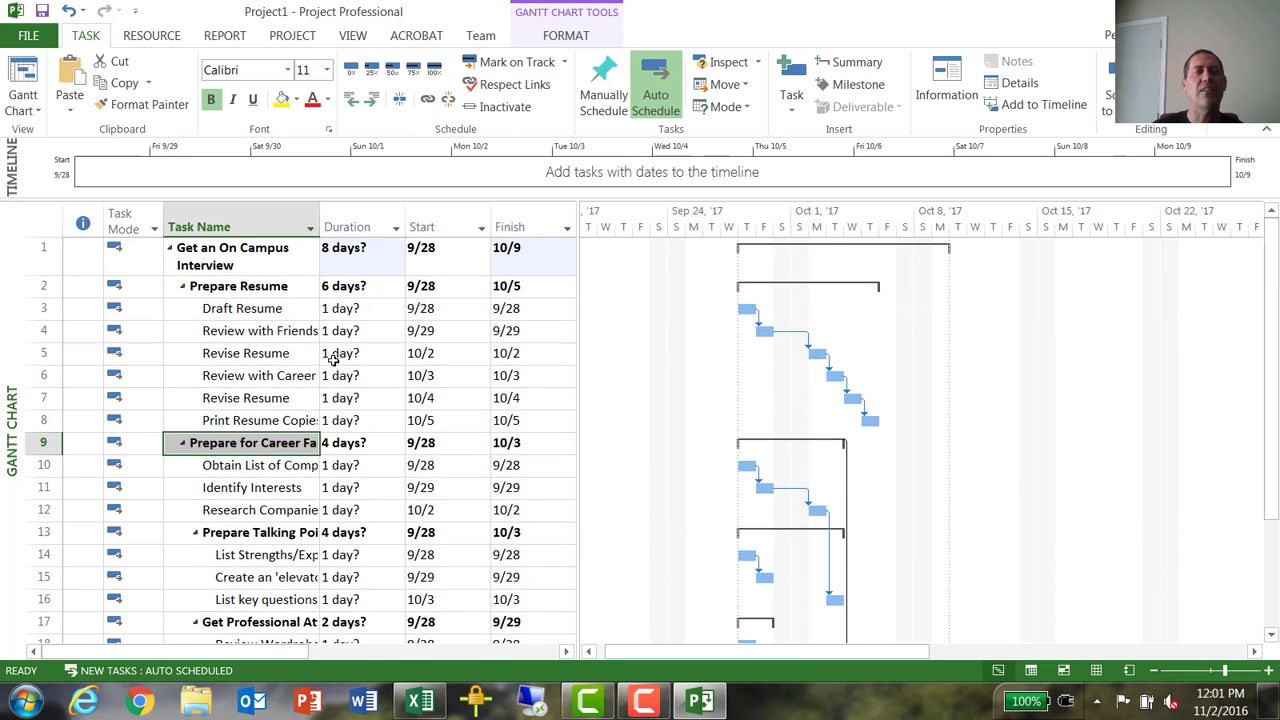
{"action": "left_click", "coordinate": [266, 288]}
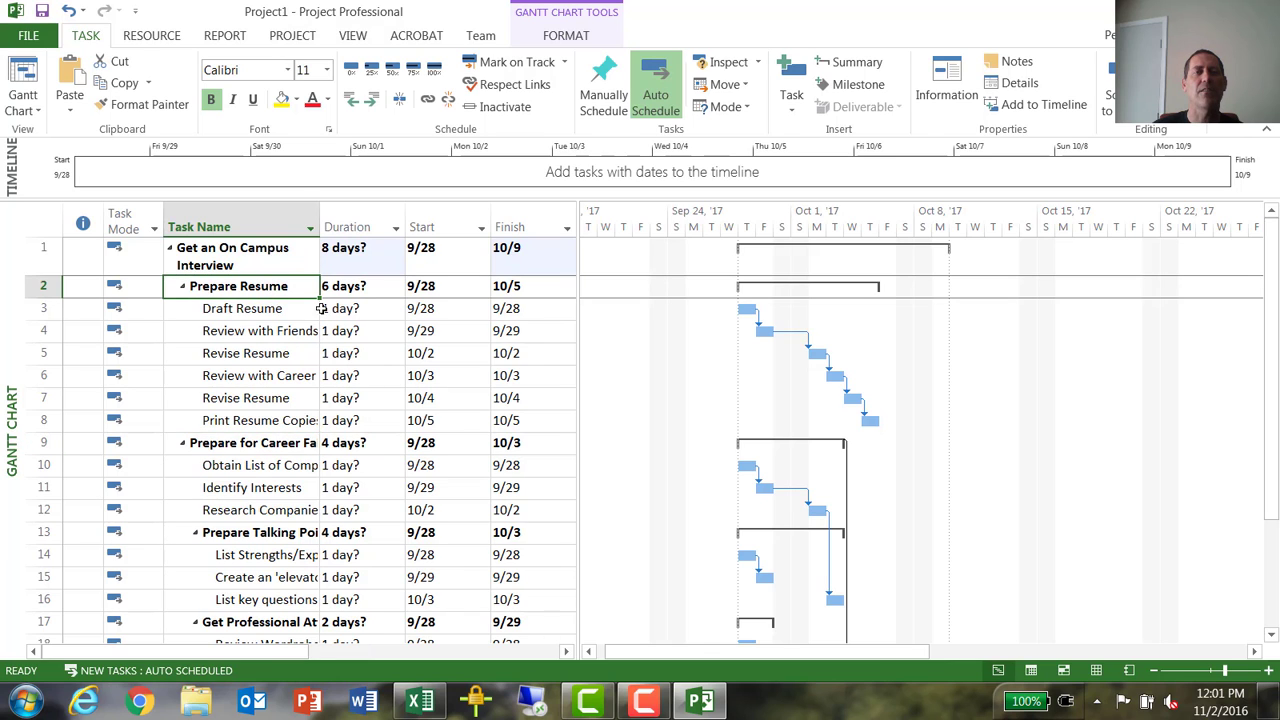
{"action": "scroll", "coordinate": [406, 360], "scroll_direction": "down", "scroll_amount": 4}
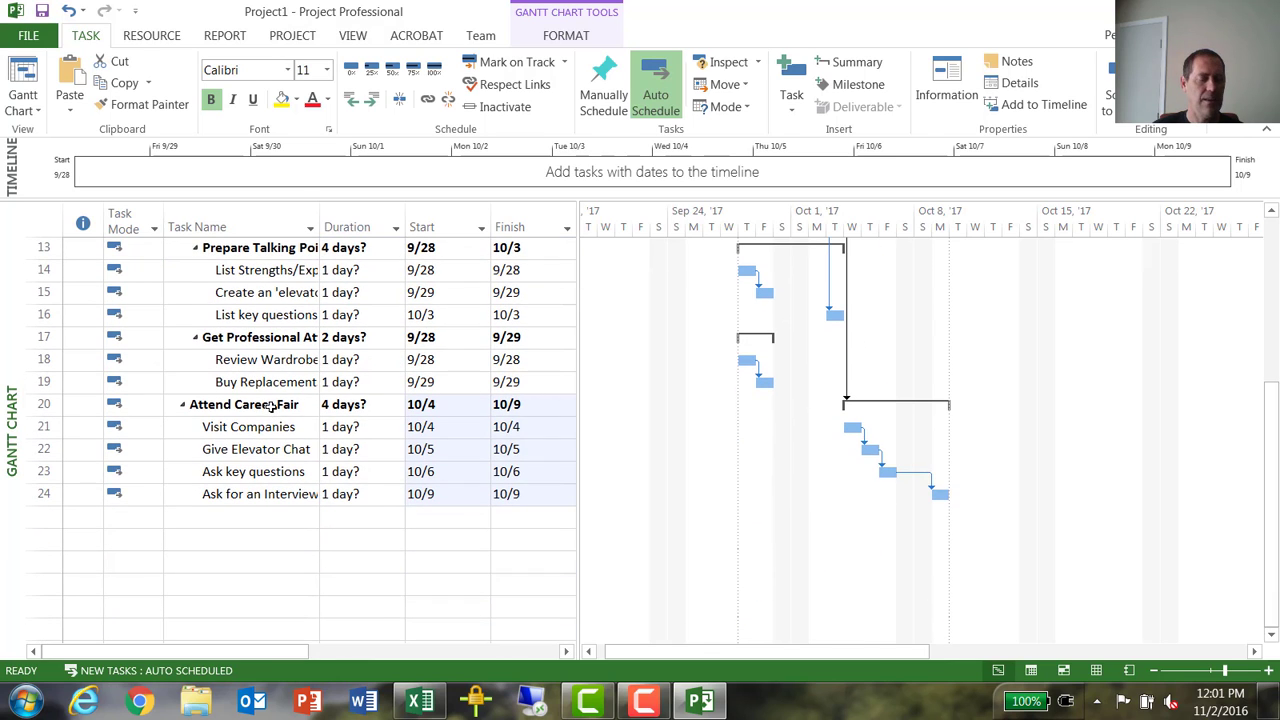
{"action": "left_click", "coordinate": [272, 405]}
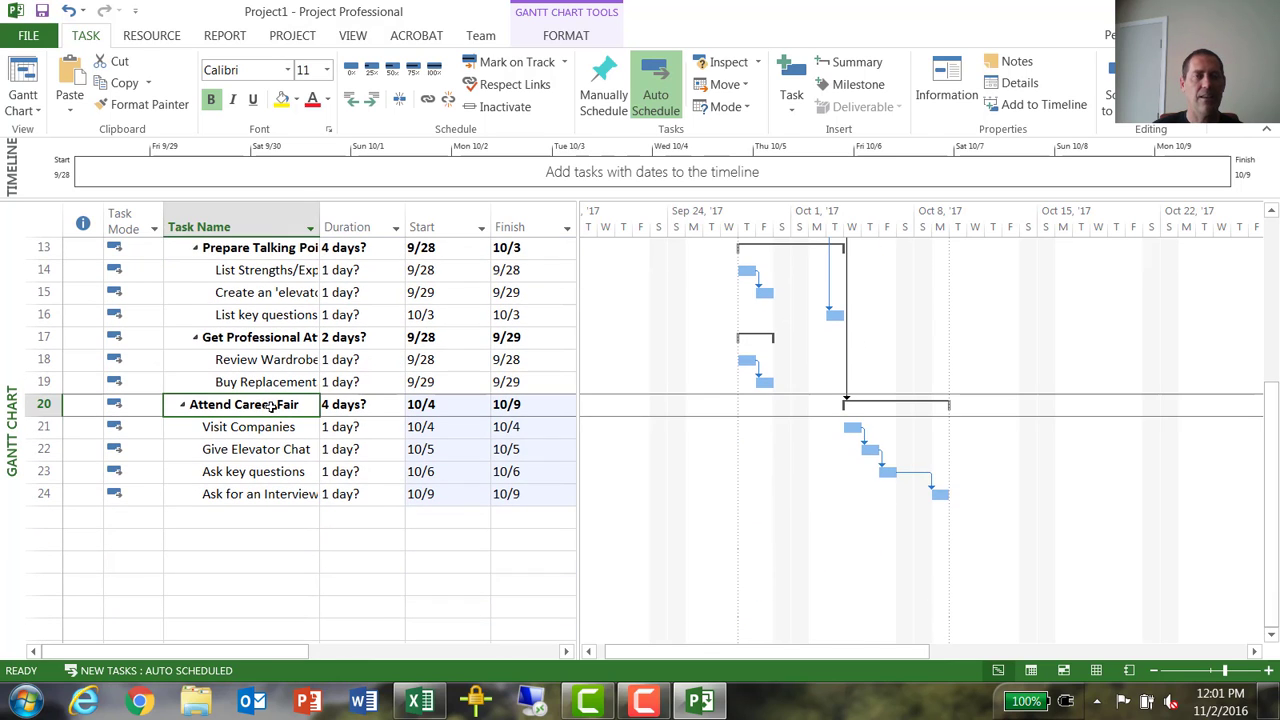
{"action": "left_click", "coordinate": [425, 105]}
{"action": "scroll", "coordinate": [811, 409], "scroll_direction": "up", "scroll_amount": 4}
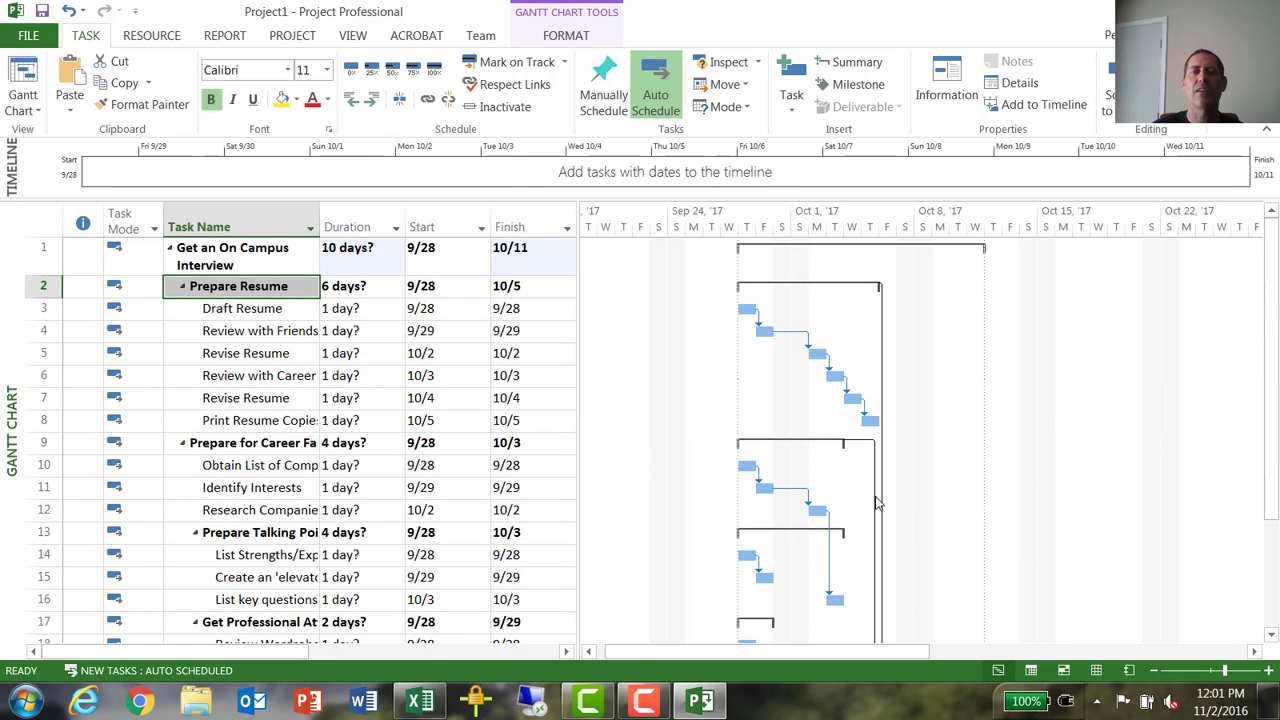
{"action": "scroll", "coordinate": [928, 421], "scroll_direction": "down", "scroll_amount": 2}
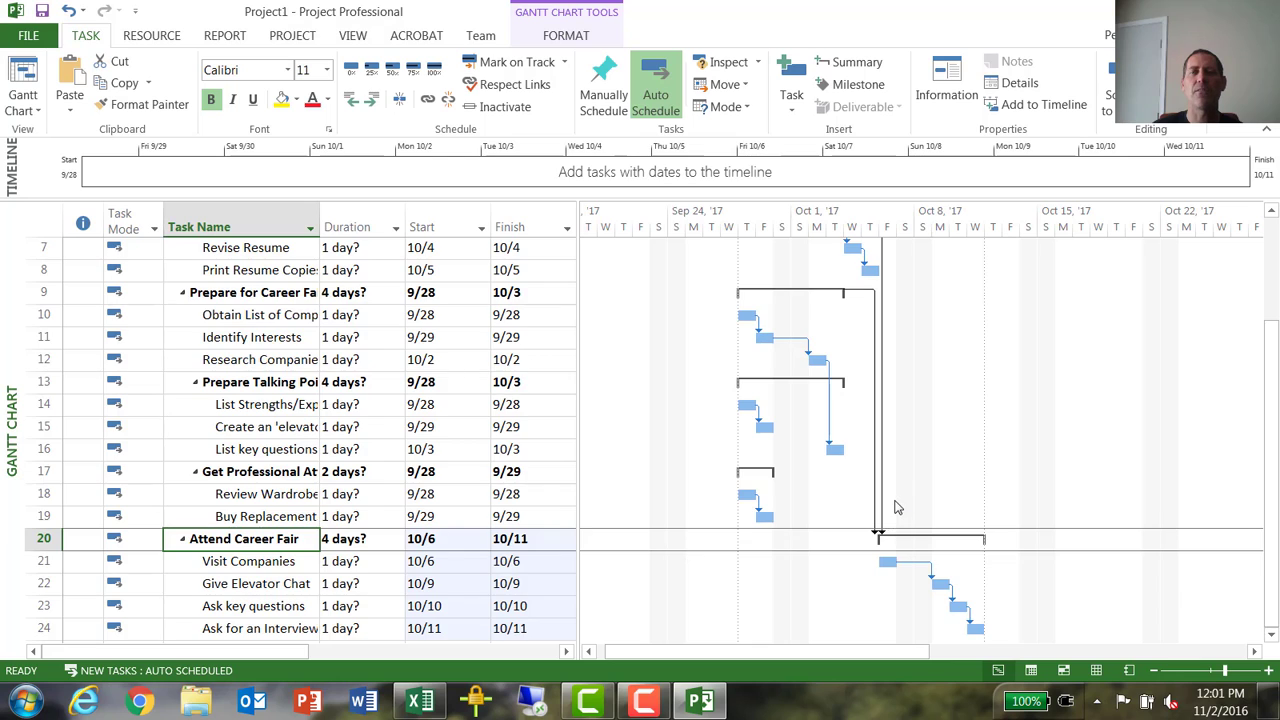
{"action": "scroll", "coordinate": [897, 508], "scroll_direction": "up", "scroll_amount": 2}
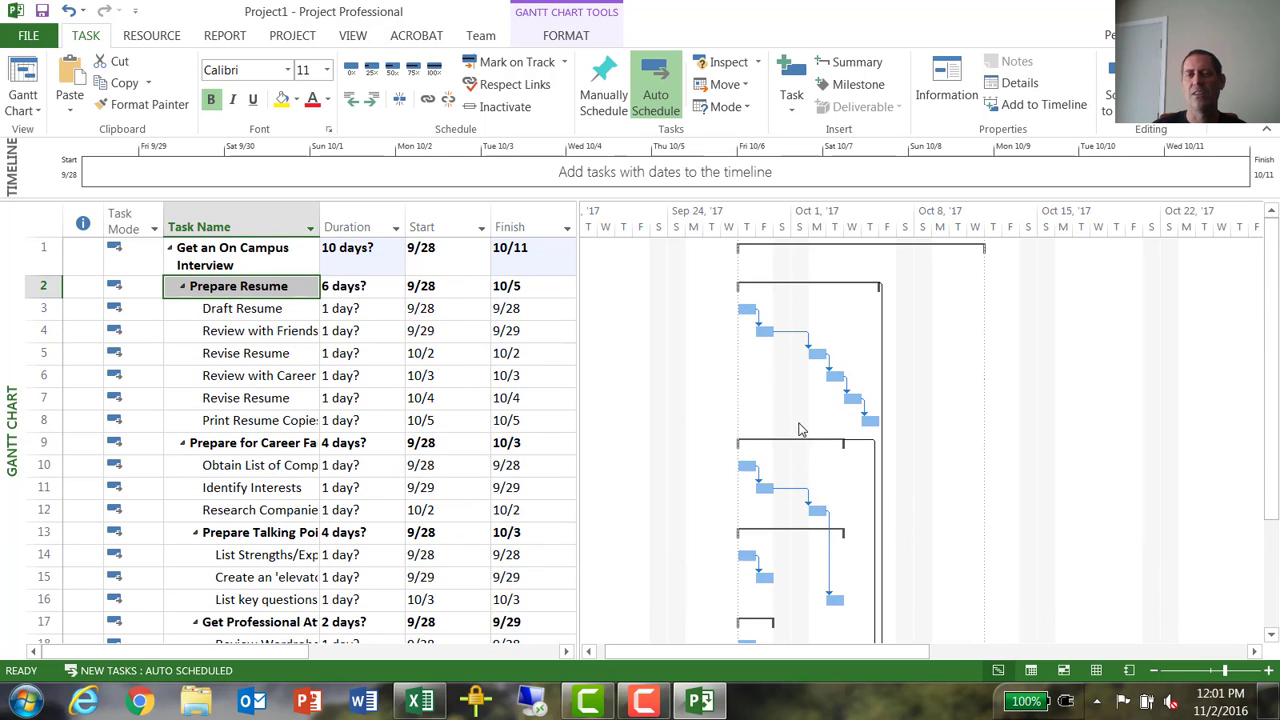
{"action": "scroll", "coordinate": [631, 408], "scroll_direction": "down", "scroll_amount": 3}
{"action": "scroll", "coordinate": [637, 410], "scroll_direction": "up", "scroll_amount": 3}
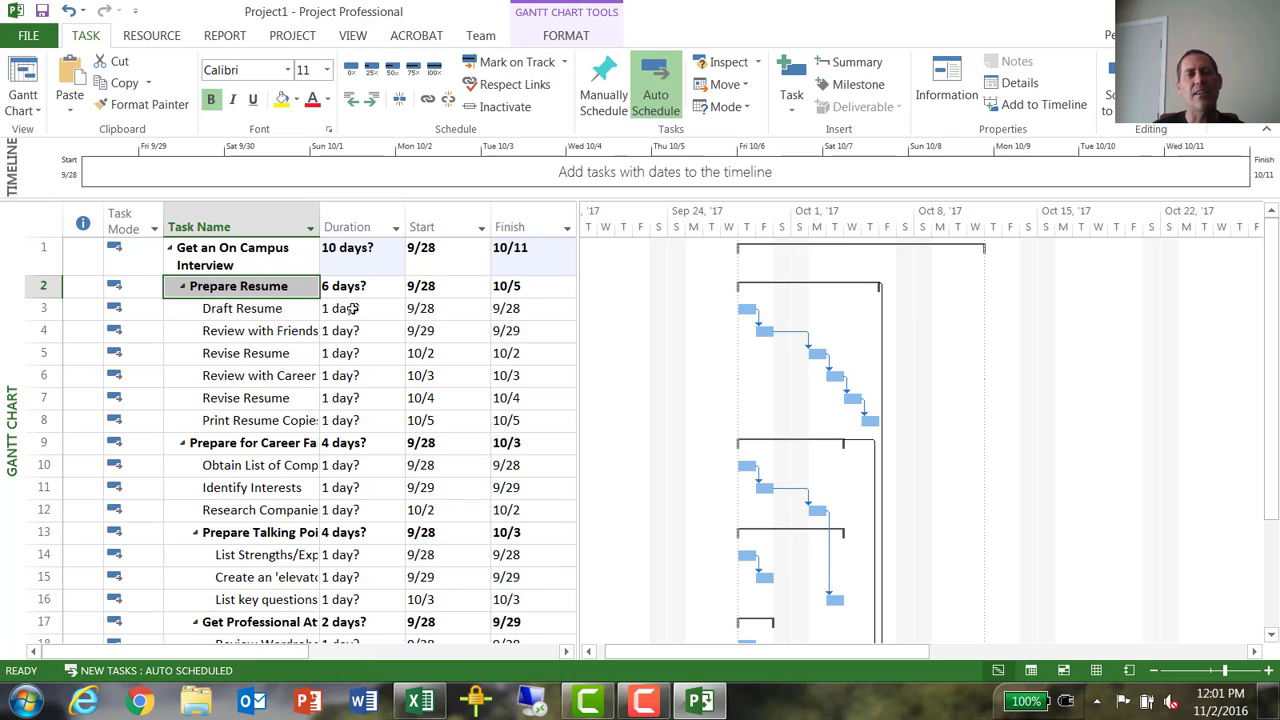
- Set the duration of Draft Resume to 1 week and of task 4, Review with Friends, to 3 days
{"action": "left_click", "coordinate": [354, 309]}
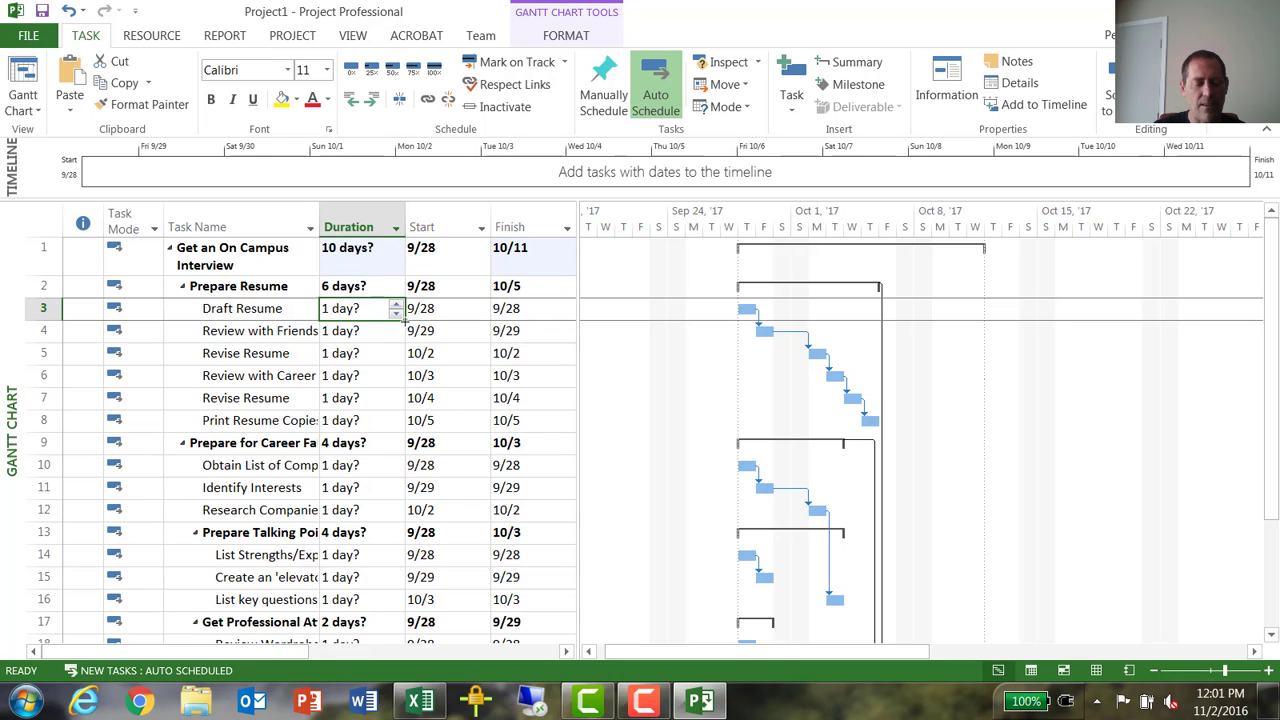
{"action": "type", "text": "1 wk"}
{"action": "key", "text": "Return"}
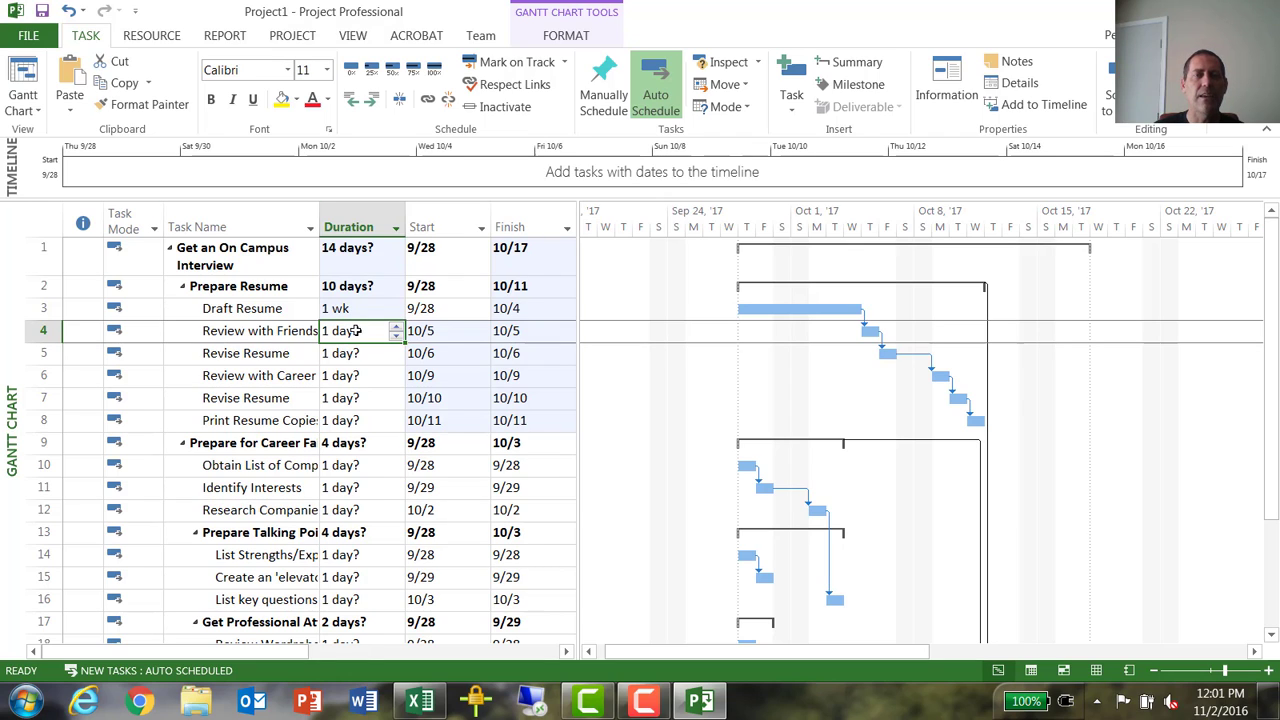
{"action": "type", "text": "3 d"}
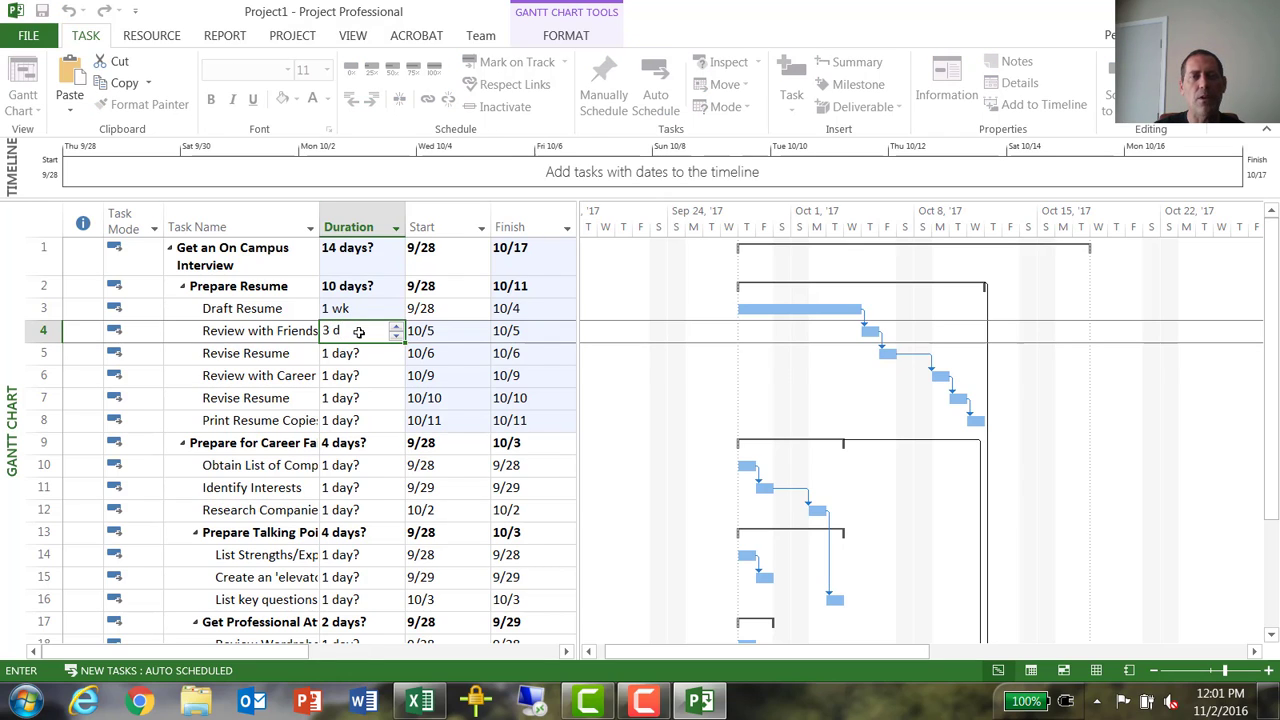
{"action": "key", "text": "Return"}
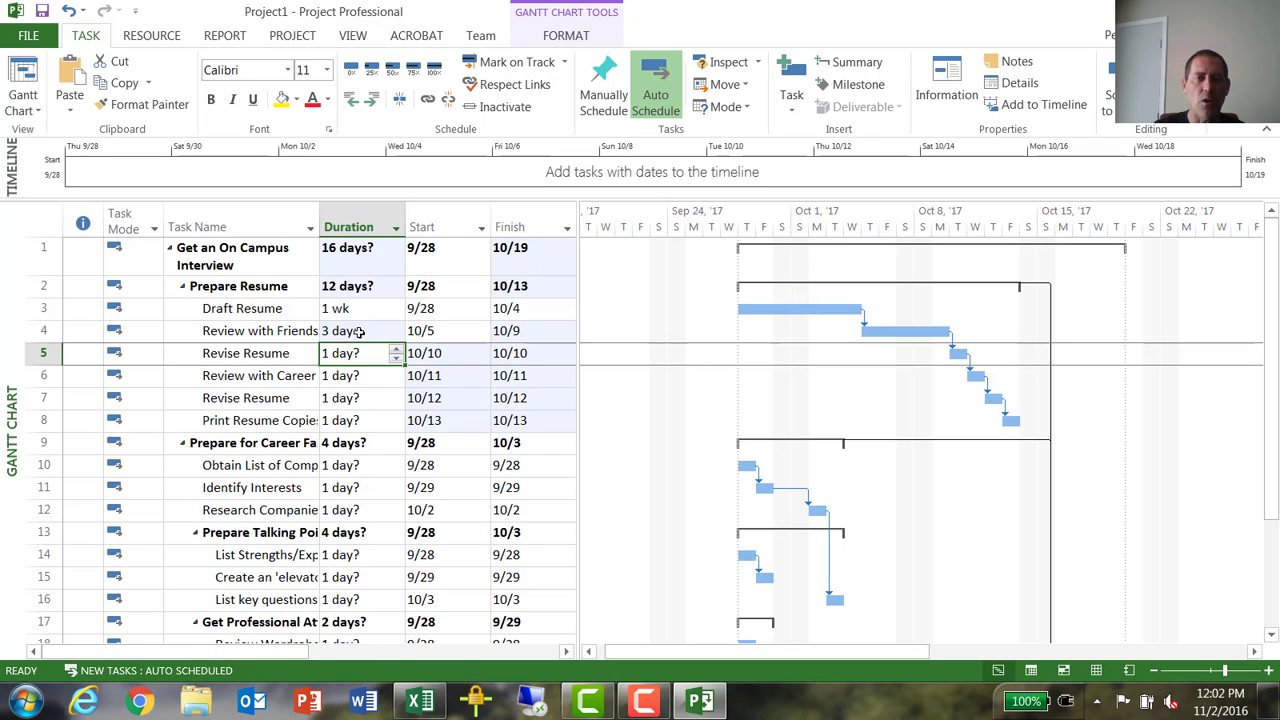
- Set the duration of task 5, Revise Resume, to 2 days and of task 6, the Review with Career task, to 3 days
{"action": "type", "text": "2 d"}
{"action": "key", "text": "Return"}
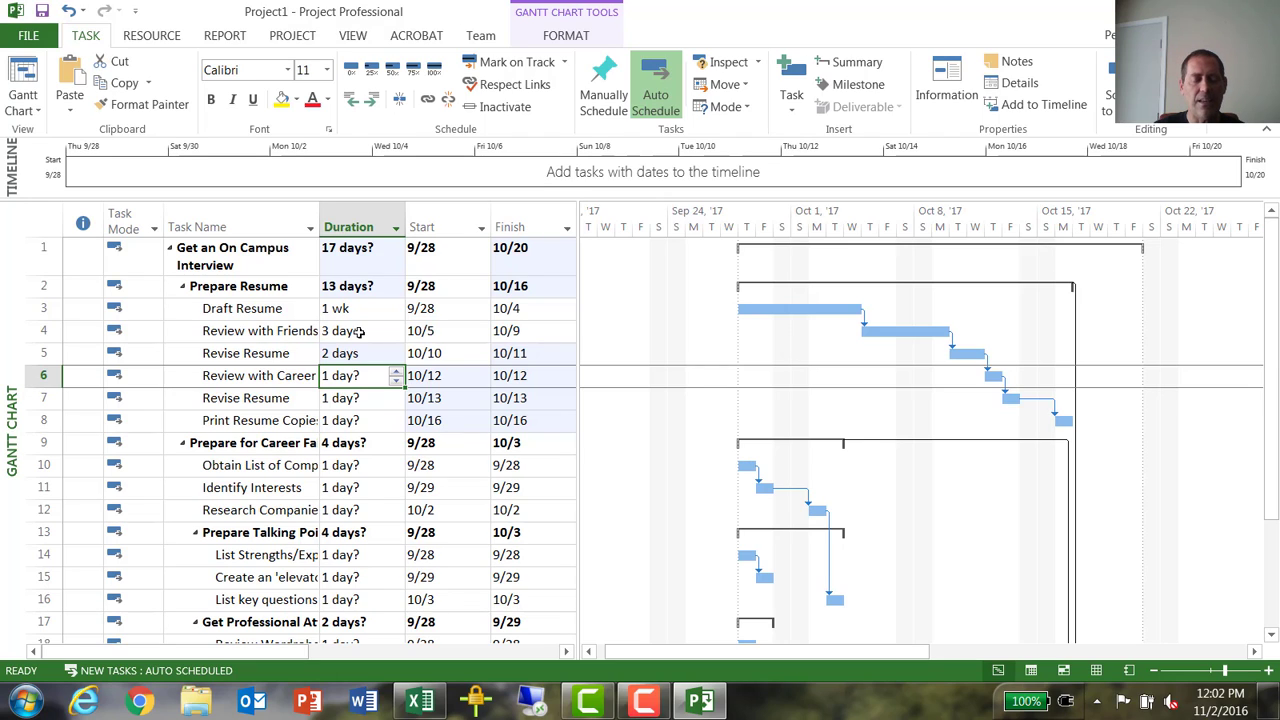
{"action": "type", "text": "3 d"}
{"action": "key", "text": "Return"}
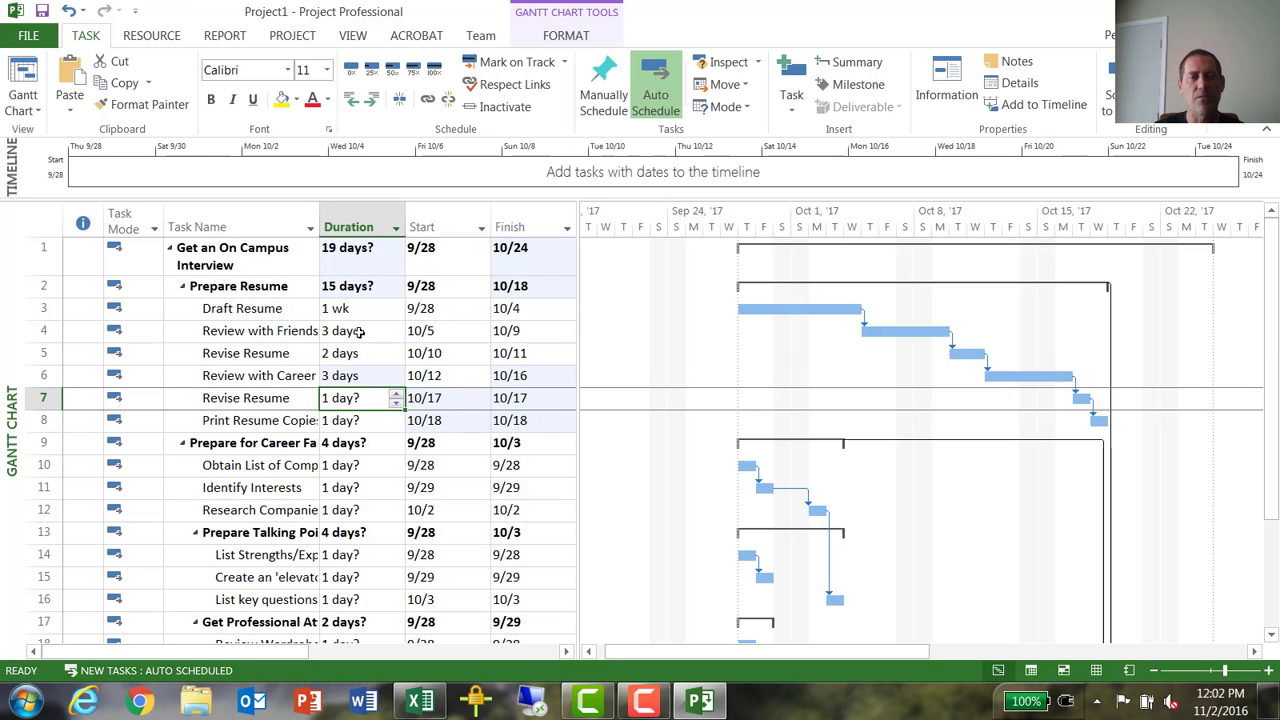
- Set the duration of task 7, the second Revise Resume, to 1 day and of Print Resume Copies to 1 hour
{"action": "type", "text": "1 d"}
{"action": "key", "text": "Return"}
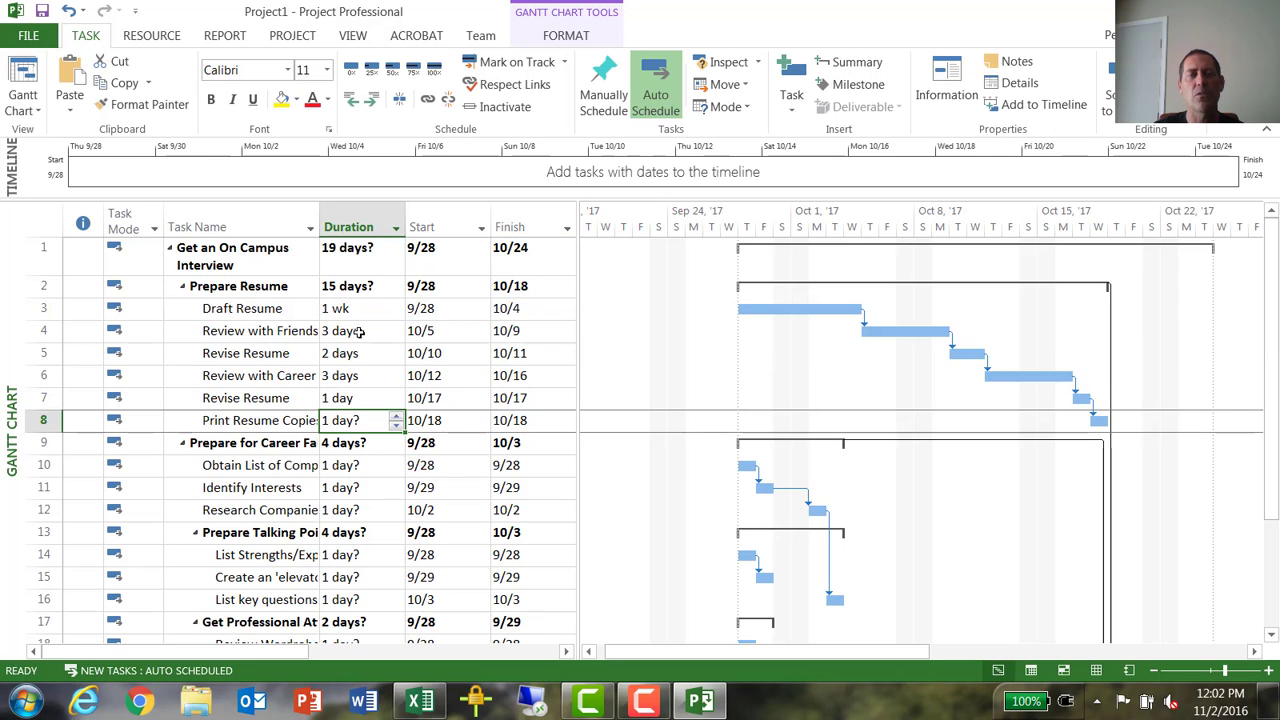
{"action": "type", "text": "1"}
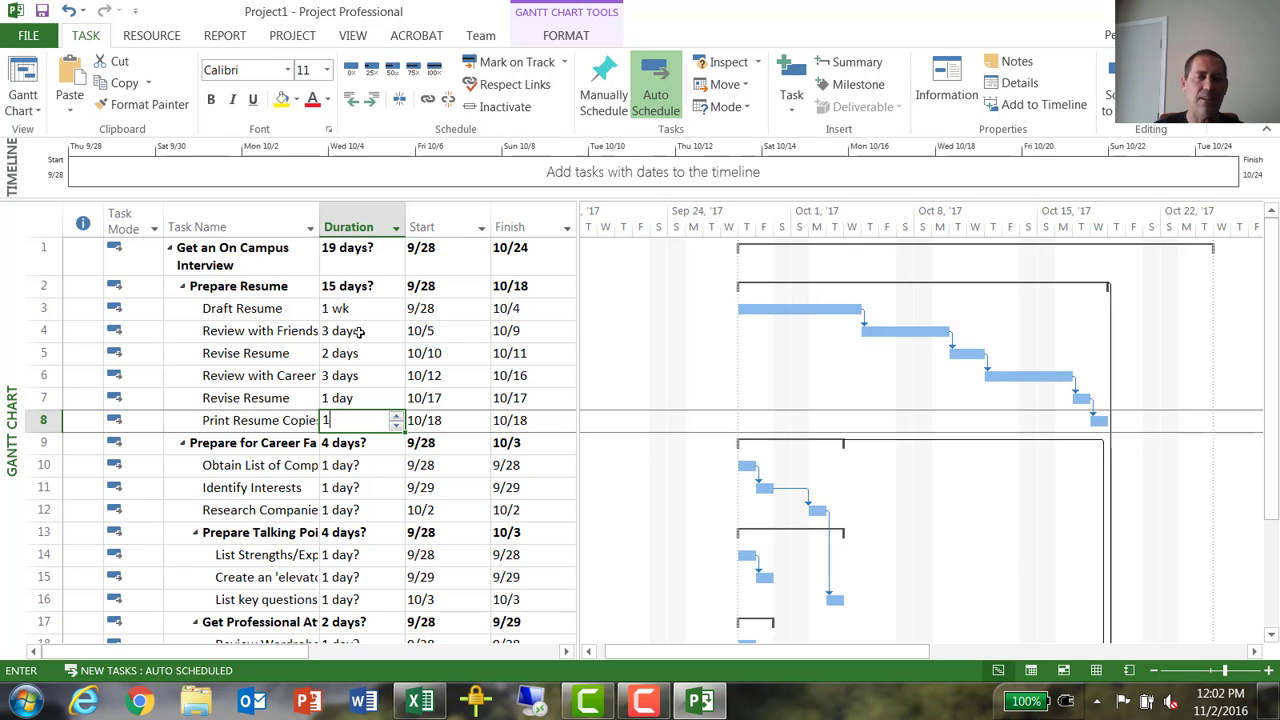
{"action": "type", "text": " hr"}
{"action": "key", "text": "Return"}
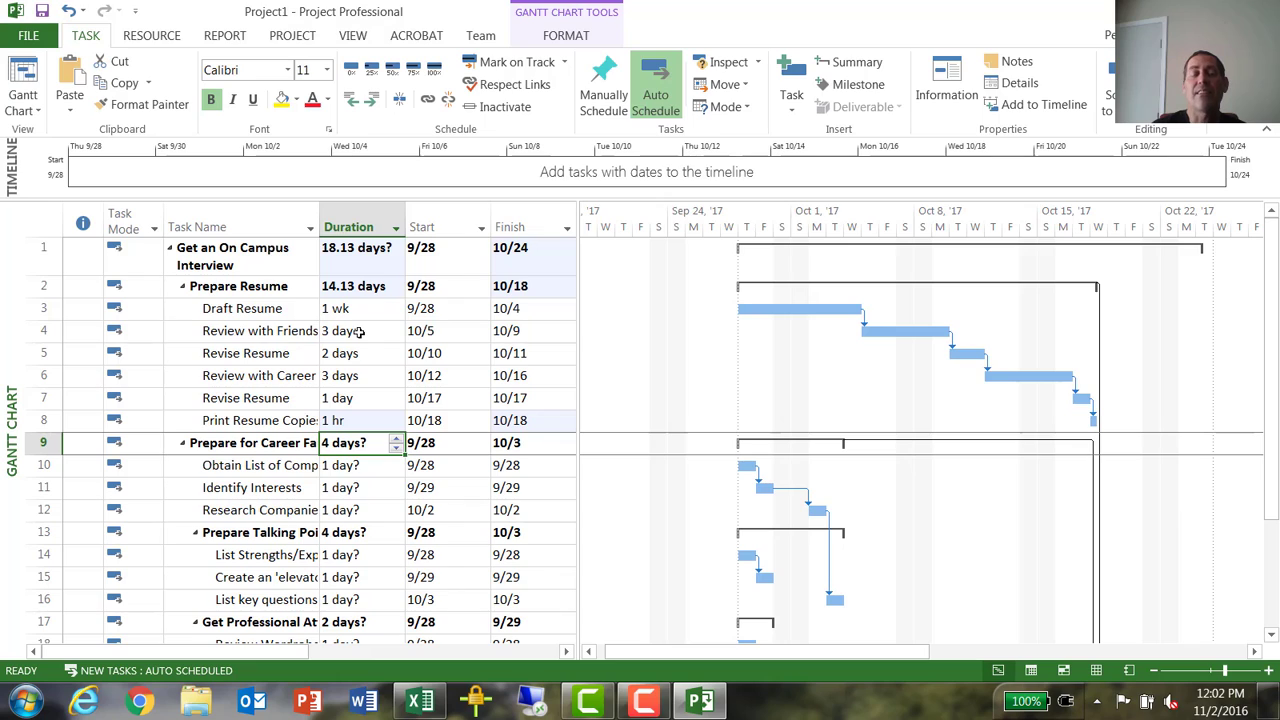
- Set the duration of task 10, Obtain List of Companies, under Prepare for Career Fair to 1 hour
{"action": "key", "text": "Down"}
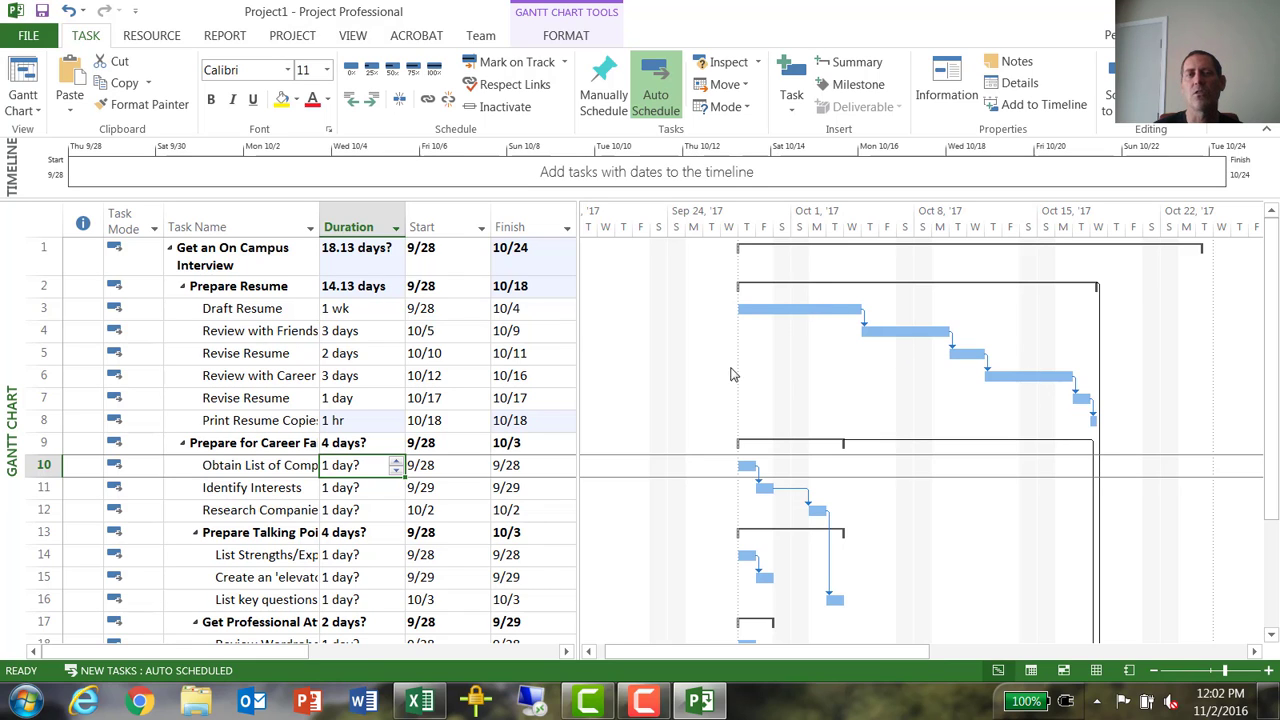
{"action": "scroll", "coordinate": [350, 368], "scroll_direction": "down", "scroll_amount": 2}
{"action": "scroll", "coordinate": [350, 368], "scroll_direction": "down", "scroll_amount": 1}
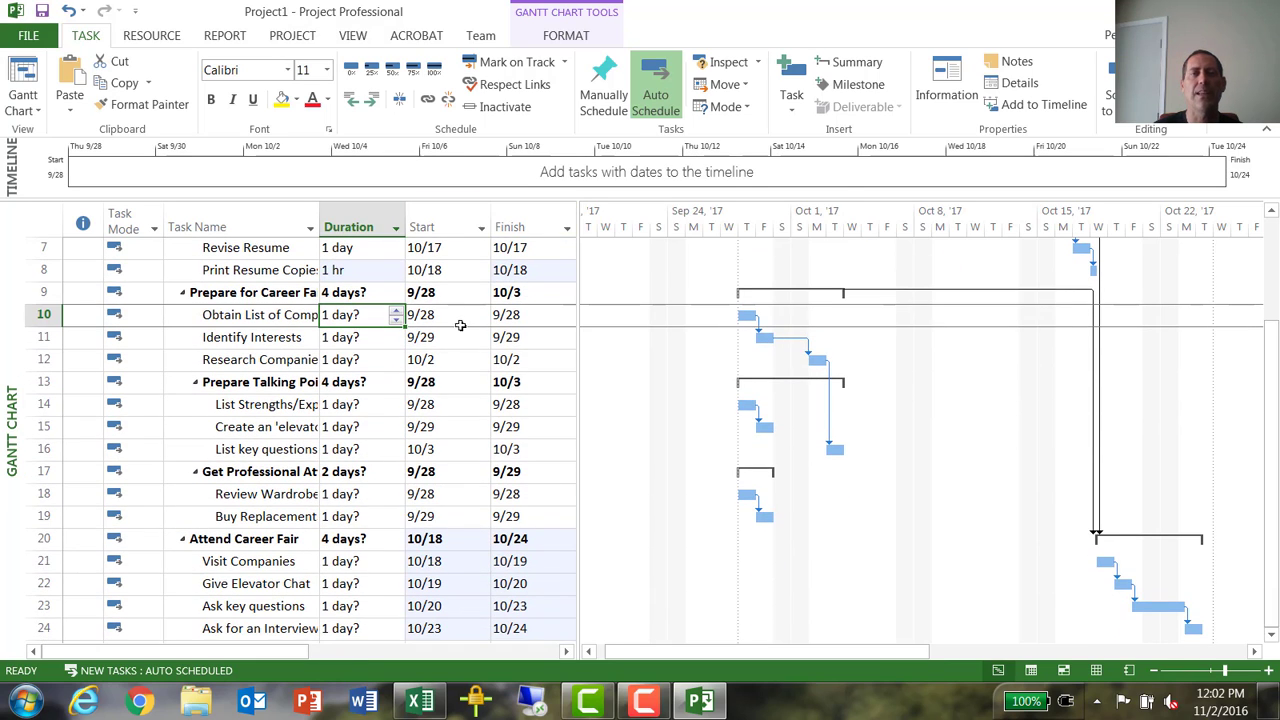
{"action": "scroll", "coordinate": [260, 262], "scroll_direction": "down", "scroll_amount": 1}
{"action": "scroll", "coordinate": [260, 262], "scroll_direction": "up", "scroll_amount": 3}
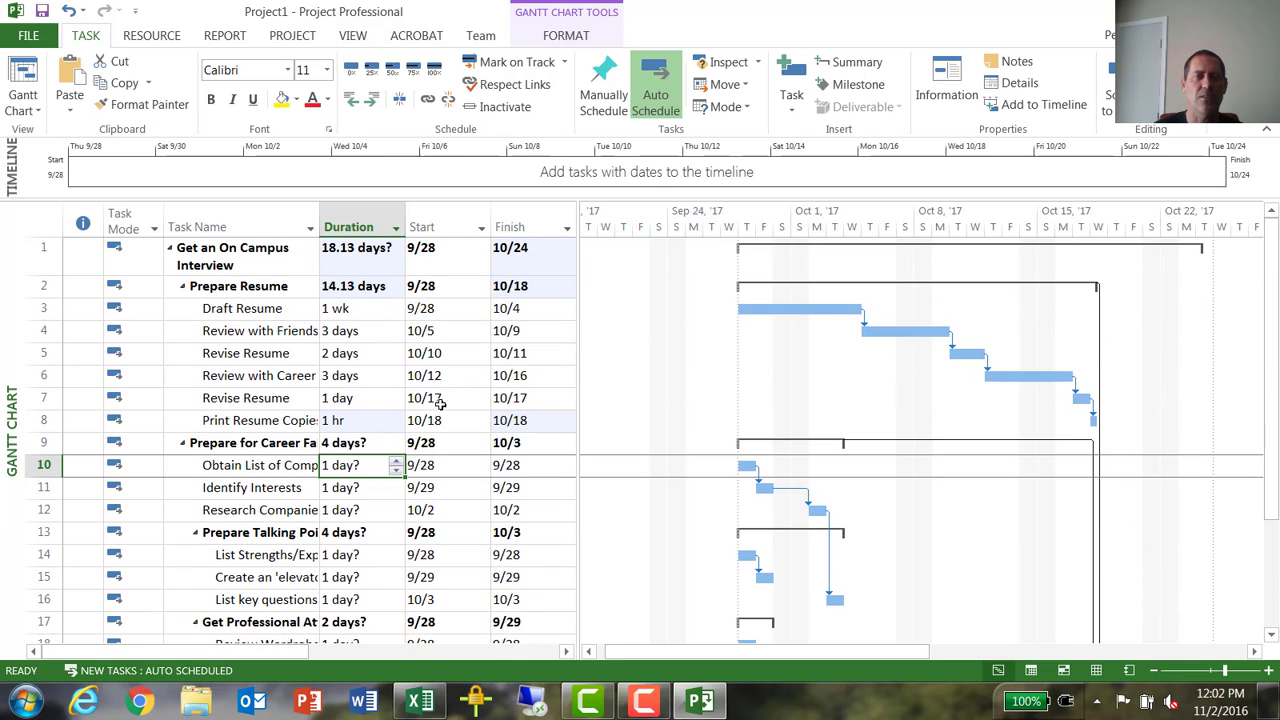
{"action": "scroll", "coordinate": [365, 444], "scroll_direction": "down", "scroll_amount": 1}
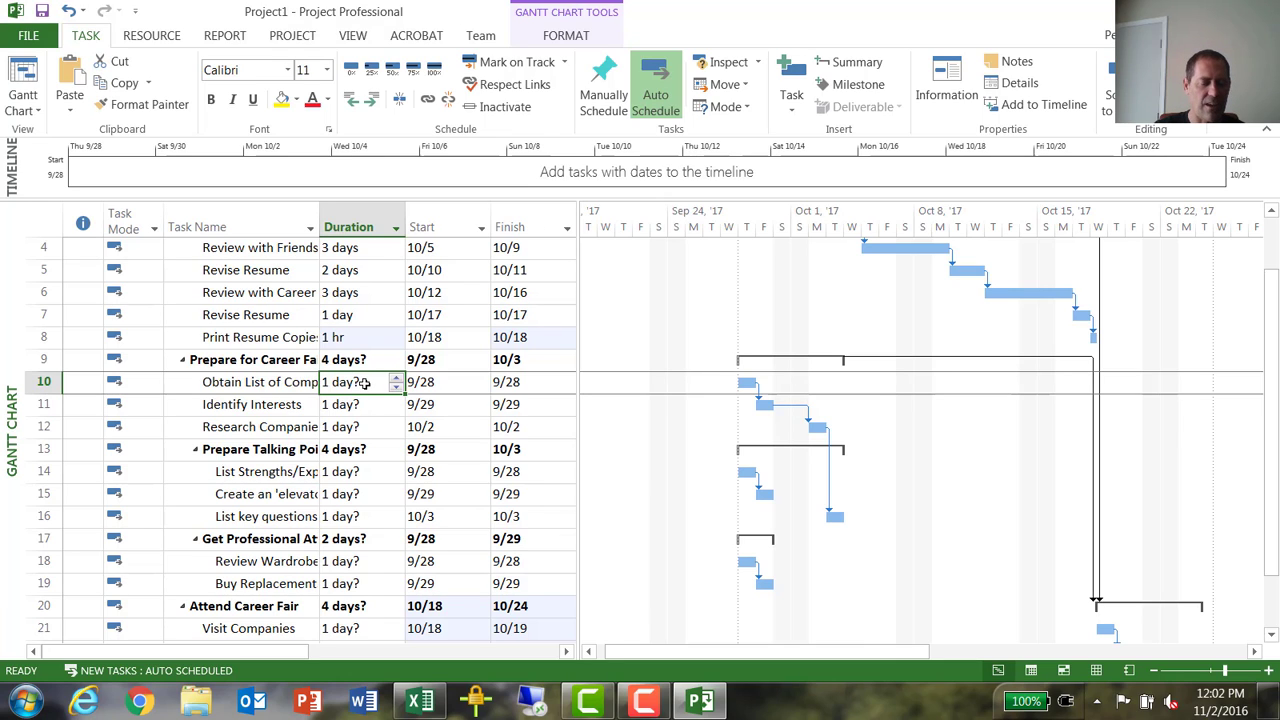
{"action": "type", "text": "1 hr"}
{"action": "key", "text": "Return"}
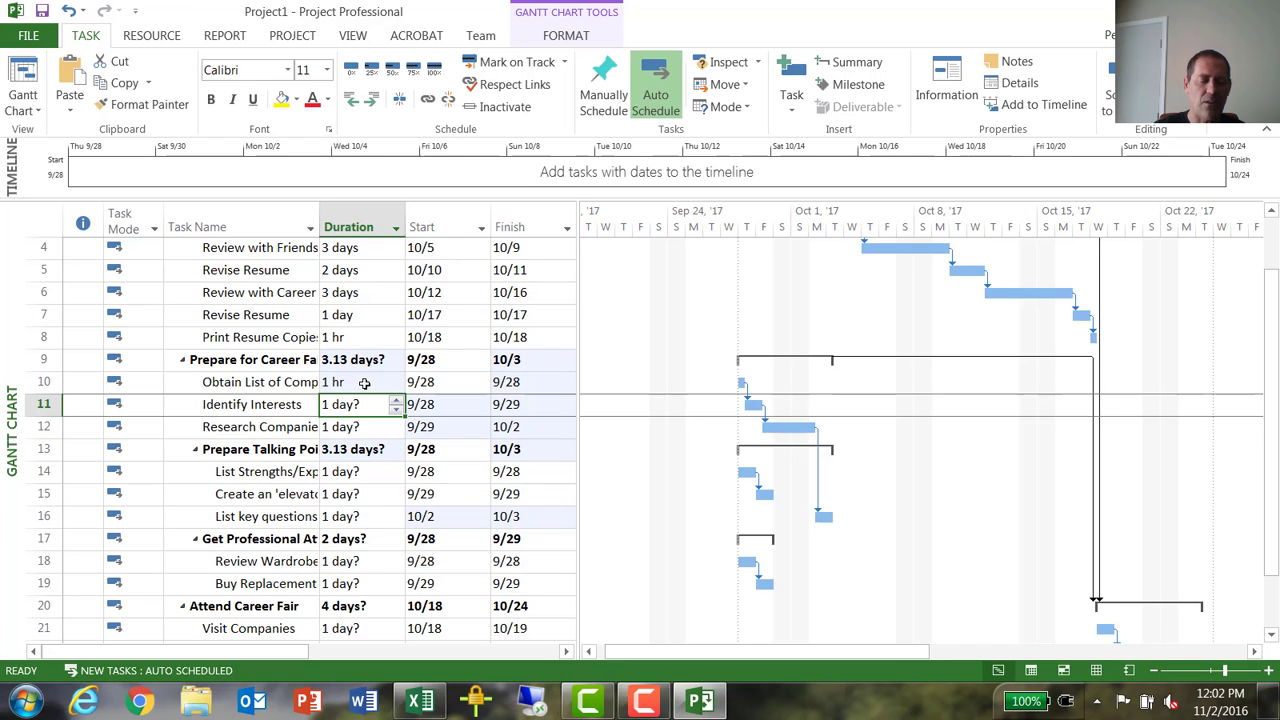
- Set the duration of Identify Interests to 3 hours and of task 12, Research Companies, to 3 days
{"action": "type", "text": "3 hrs"}
{"action": "key", "text": "Return"}
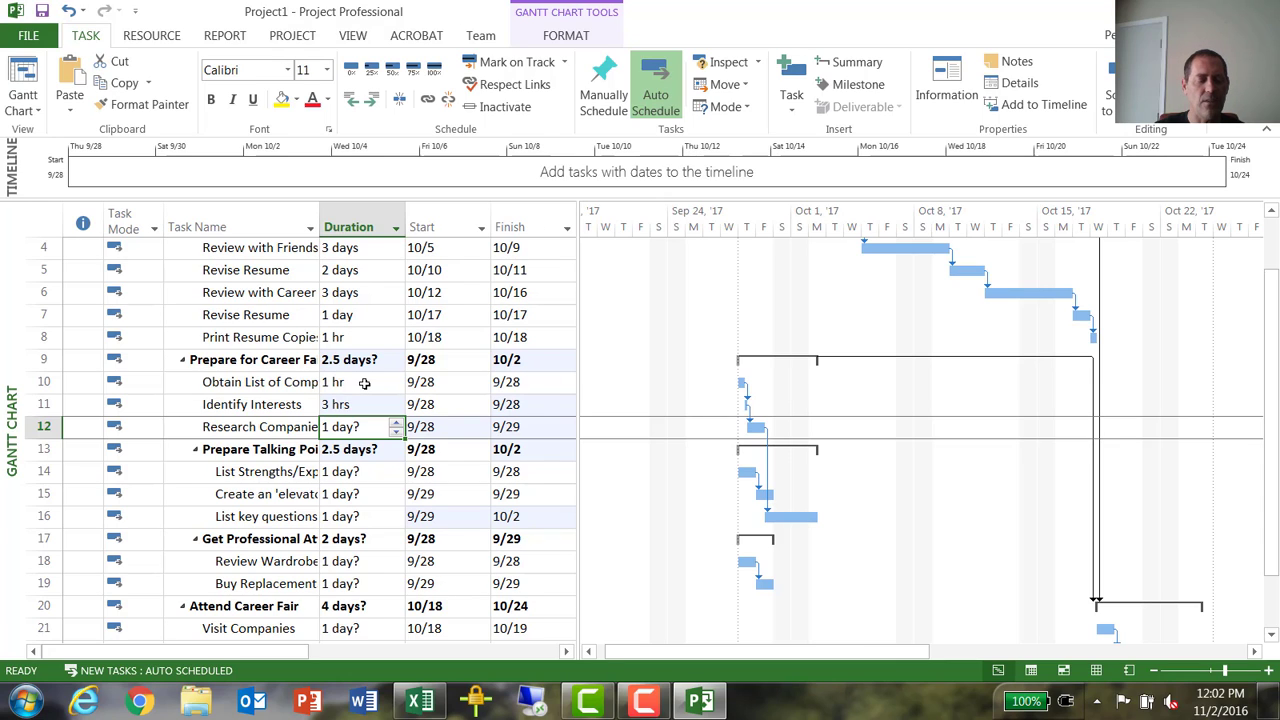
{"action": "type", "text": "3"}
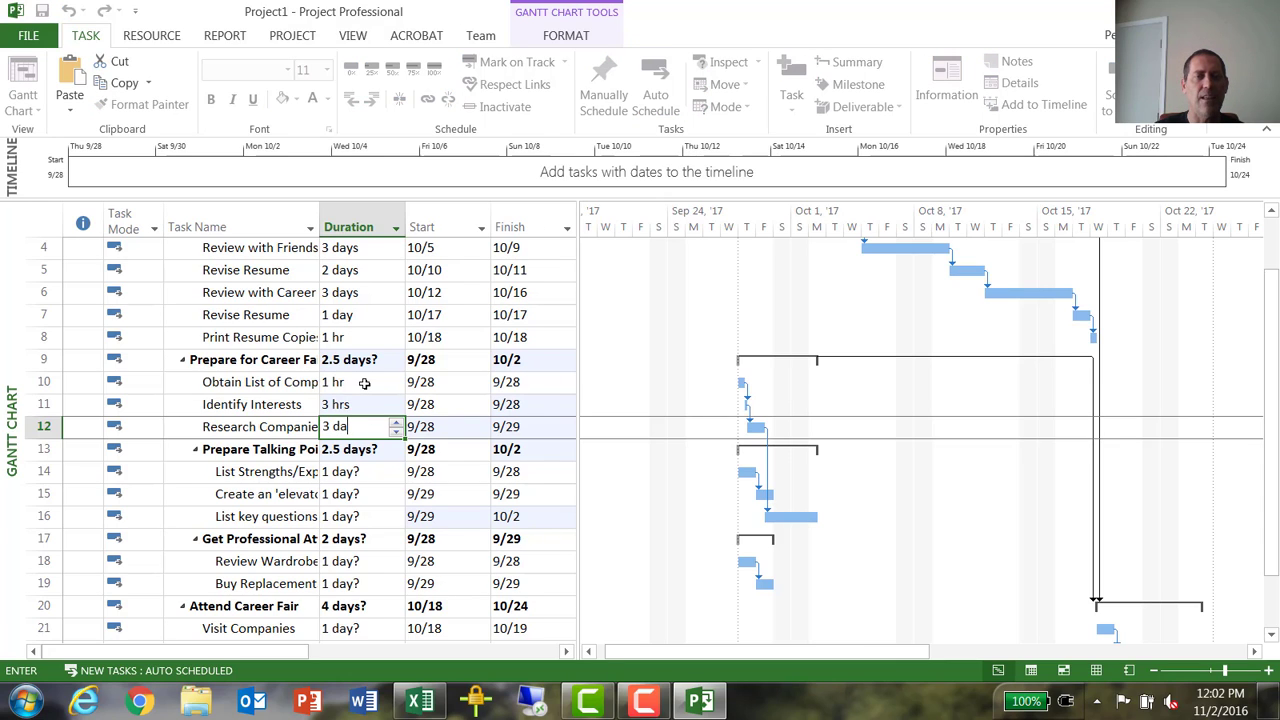
{"action": "type", "text": " days"}
{"action": "key", "text": "Return"}
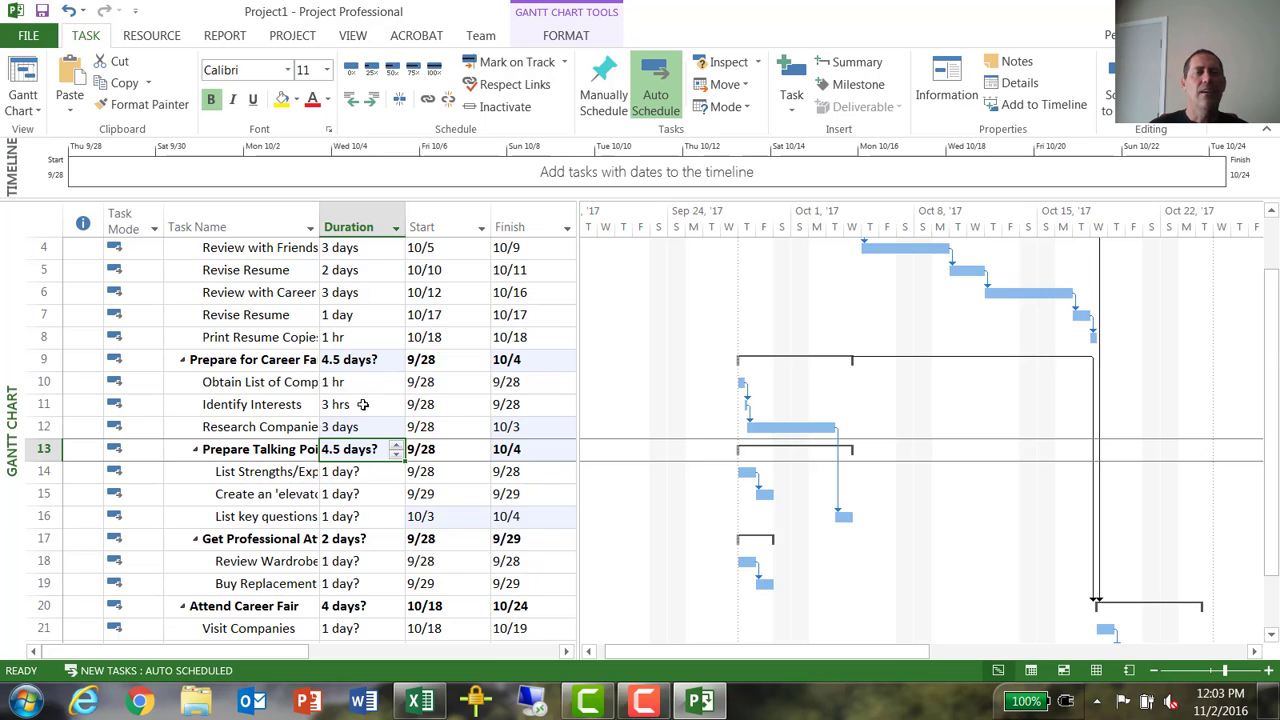
- Set the duration of task 14, the List Strengths task under Prepare Talking Points, to 2 days
{"action": "scroll", "coordinate": [341, 436], "scroll_direction": "down", "scroll_amount": 2}
{"action": "left_click", "coordinate": [373, 340]}
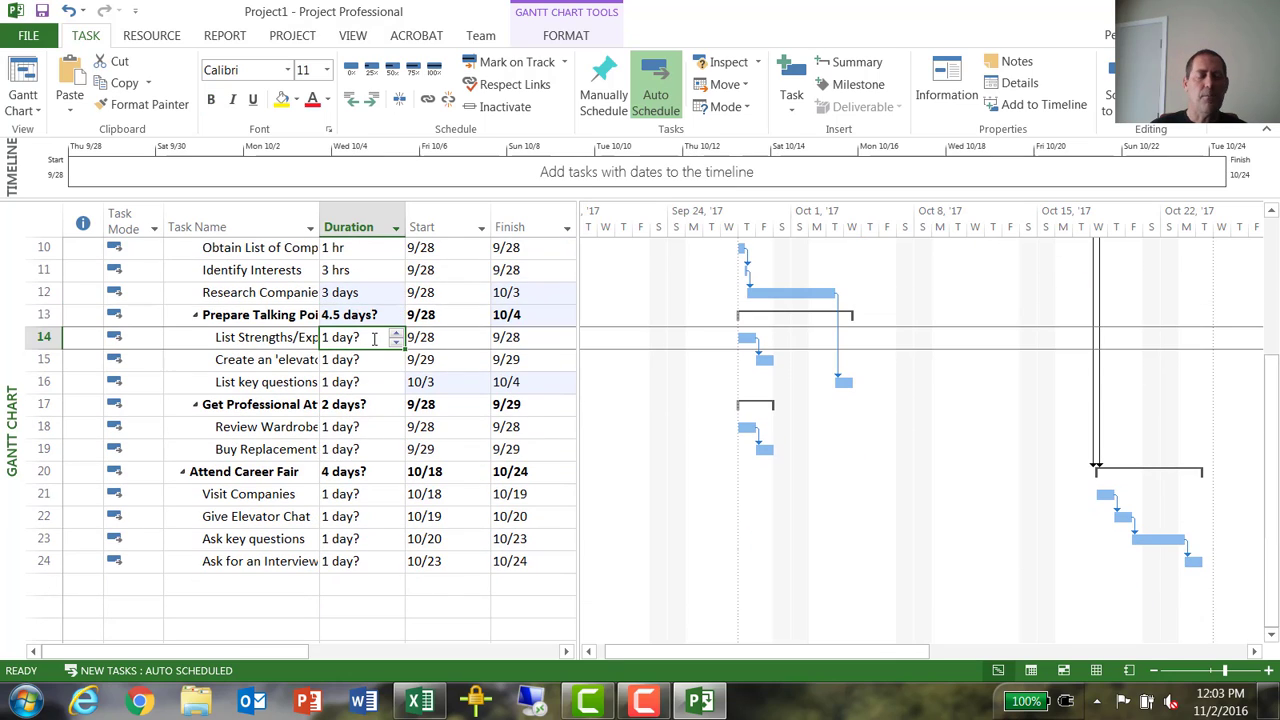
{"action": "type", "text": "2 da"}
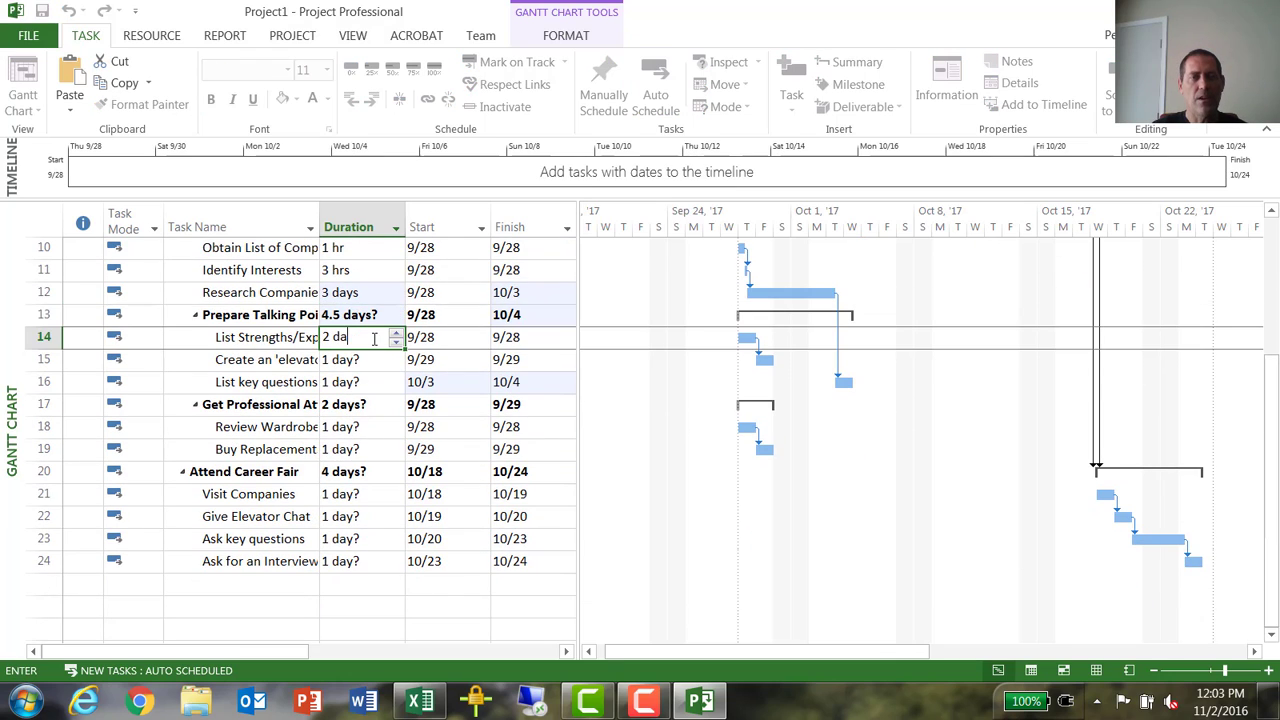
{"action": "type", "text": "ys"}
{"action": "key", "text": "Return"}
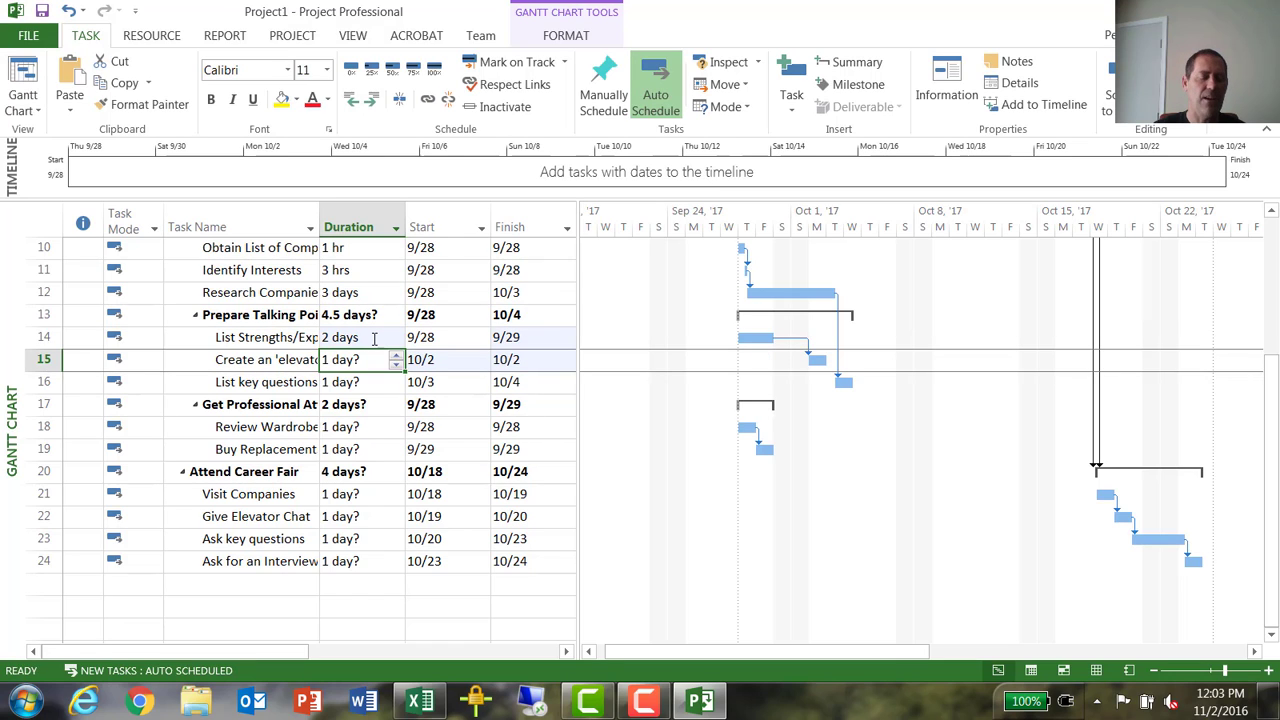
- Set the duration of task 15, the Create an 'elevator' task, to 3 days and of task 16, List key questions, to 1 day
{"action": "type", "text": "3"}
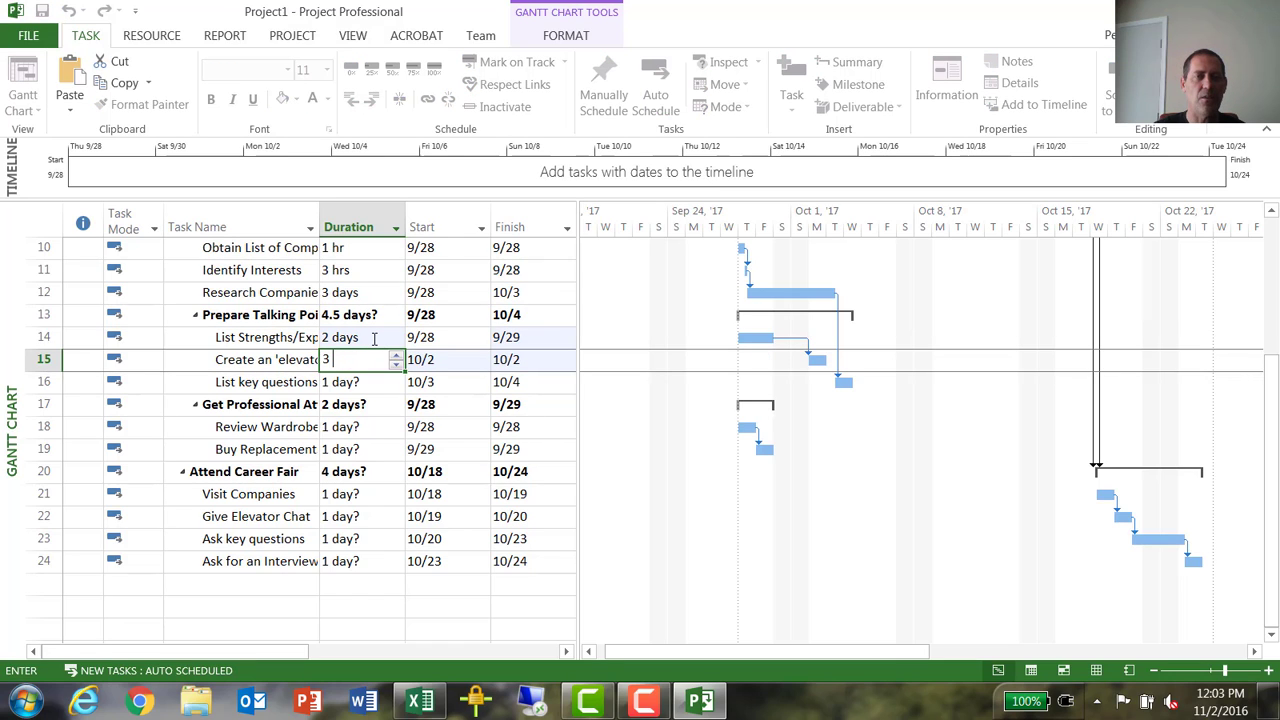
{"action": "type", "text": " days"}
{"action": "key", "text": "Return"}
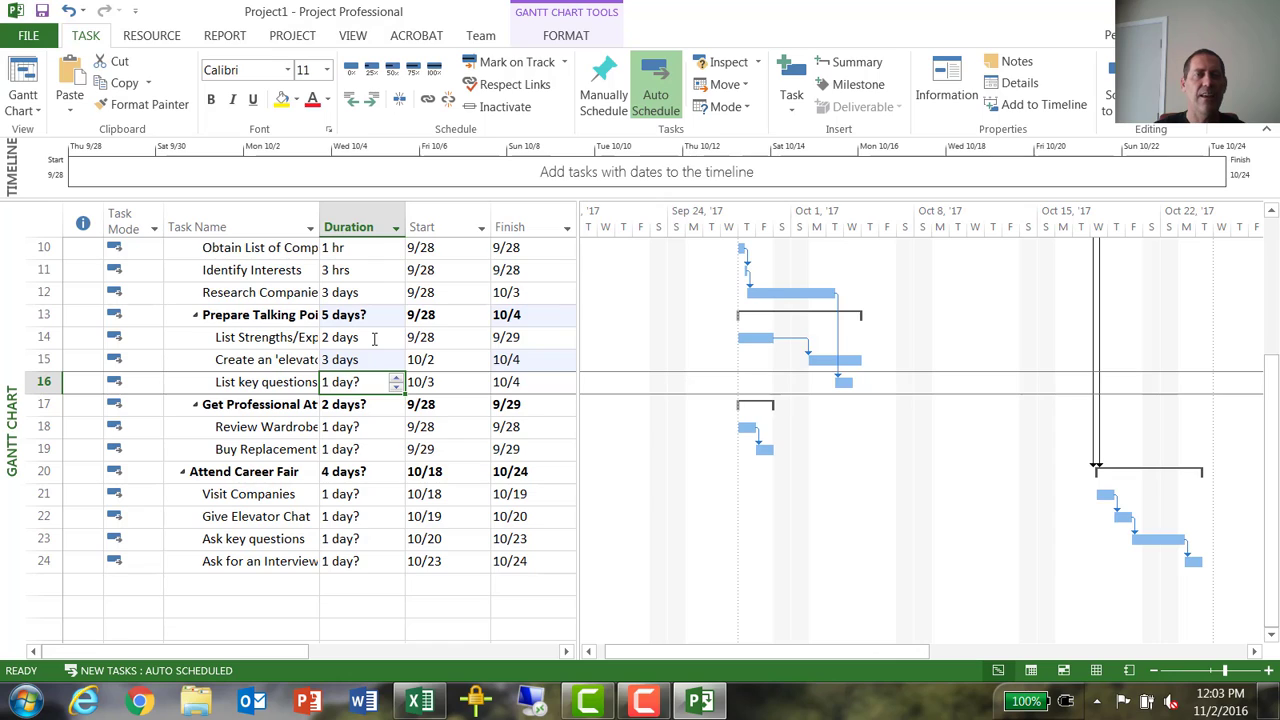
{"action": "type", "text": "1 d"}
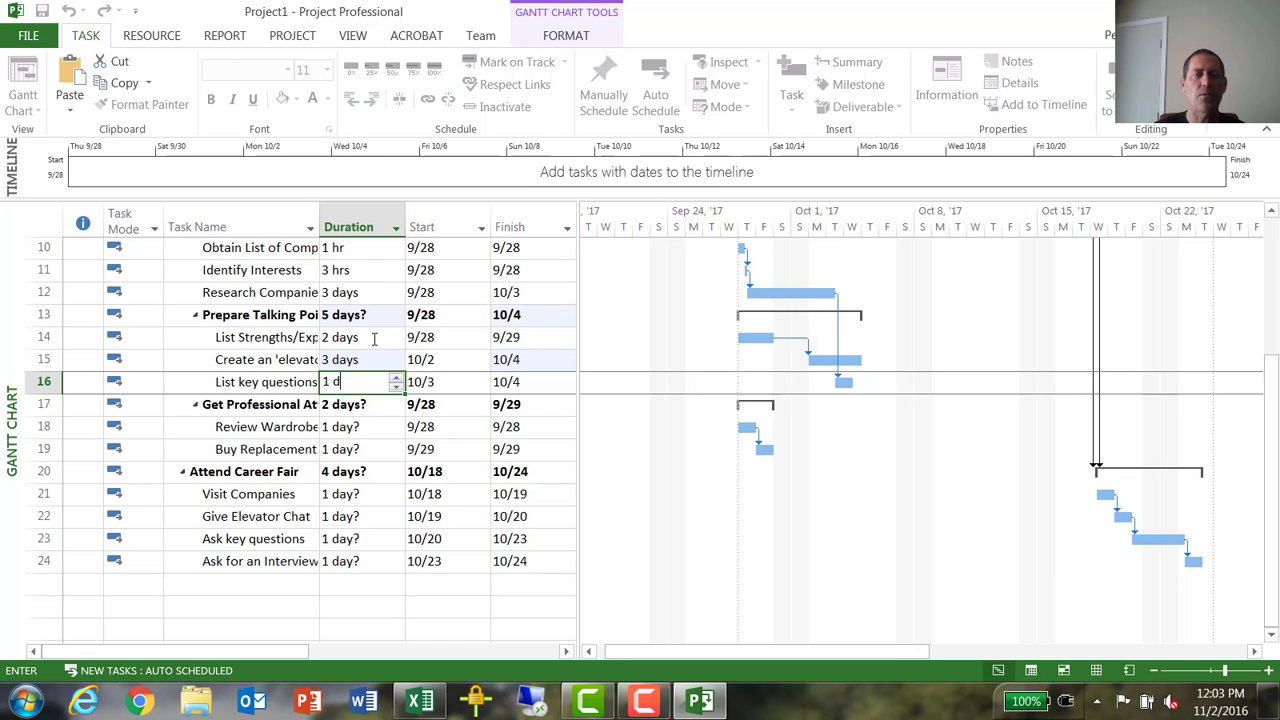
{"action": "key", "text": "Return"}
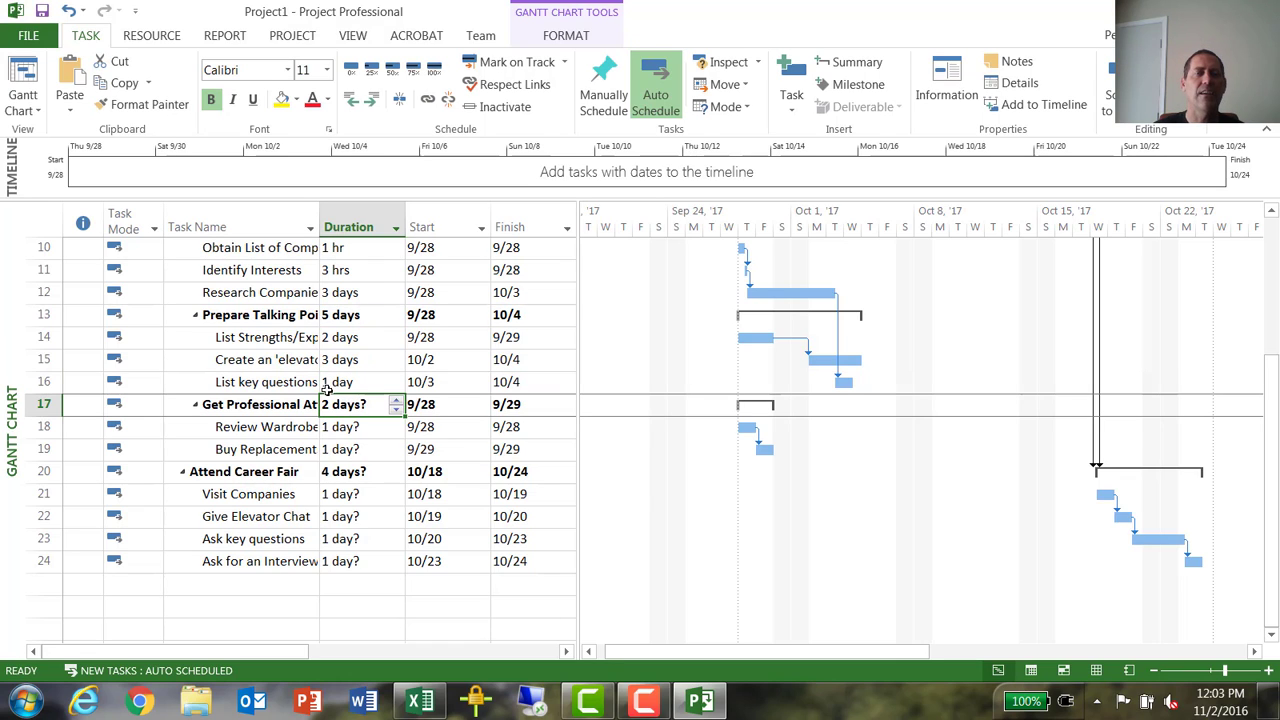
- Set the duration of task 18, Review Wardrobe, to 1 hour and of task 19, the Buy Replacement task, to 1 day
{"action": "left_click", "coordinate": [372, 430]}
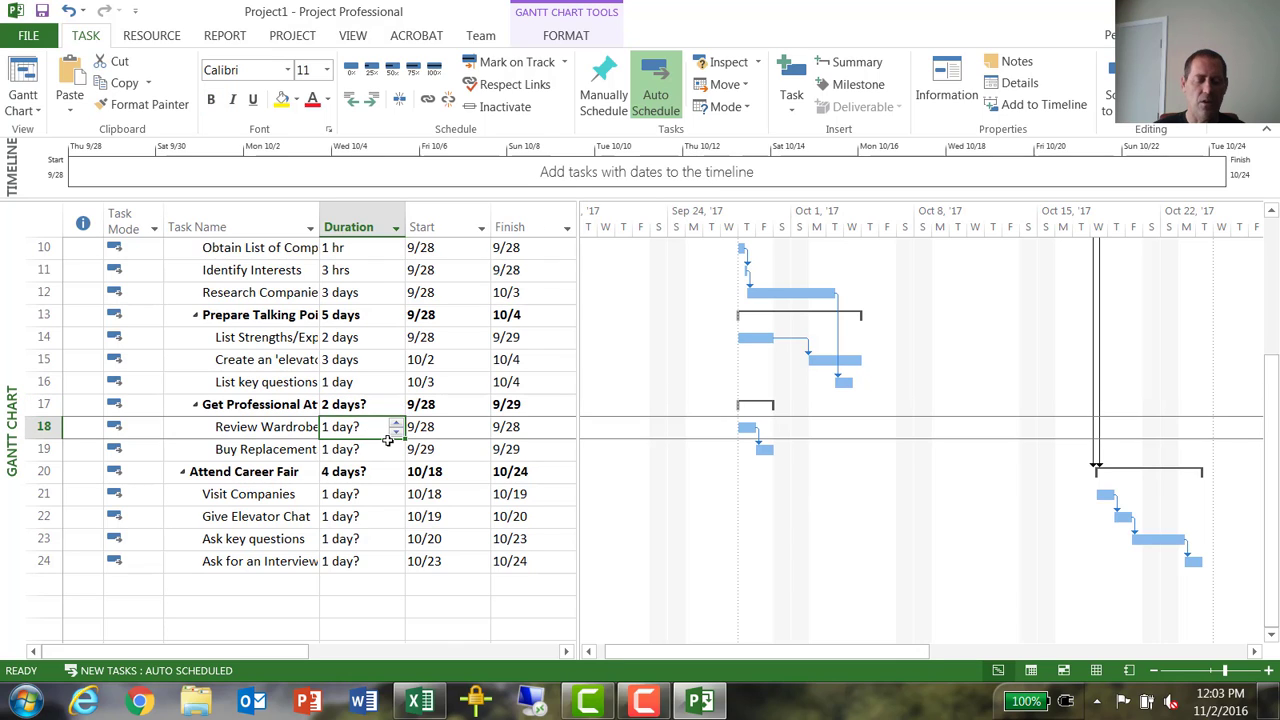
{"action": "type", "text": "1 hr"}
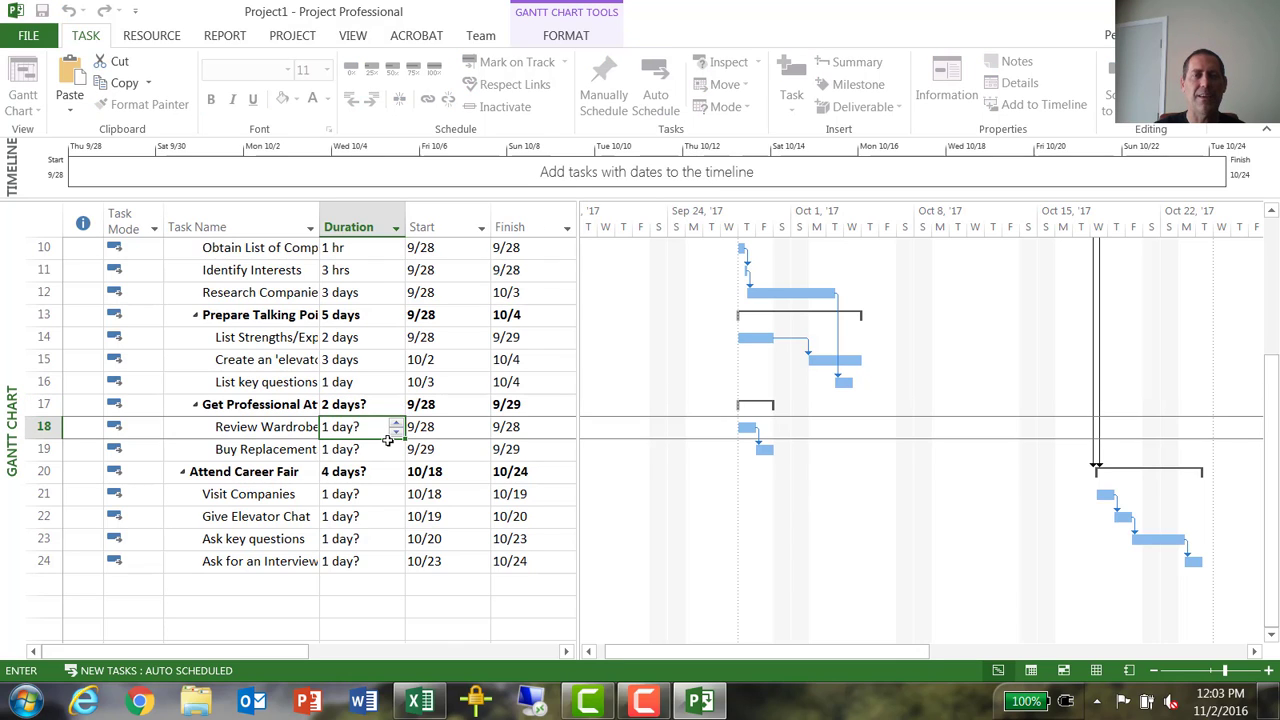
{"action": "key", "text": "Return"}
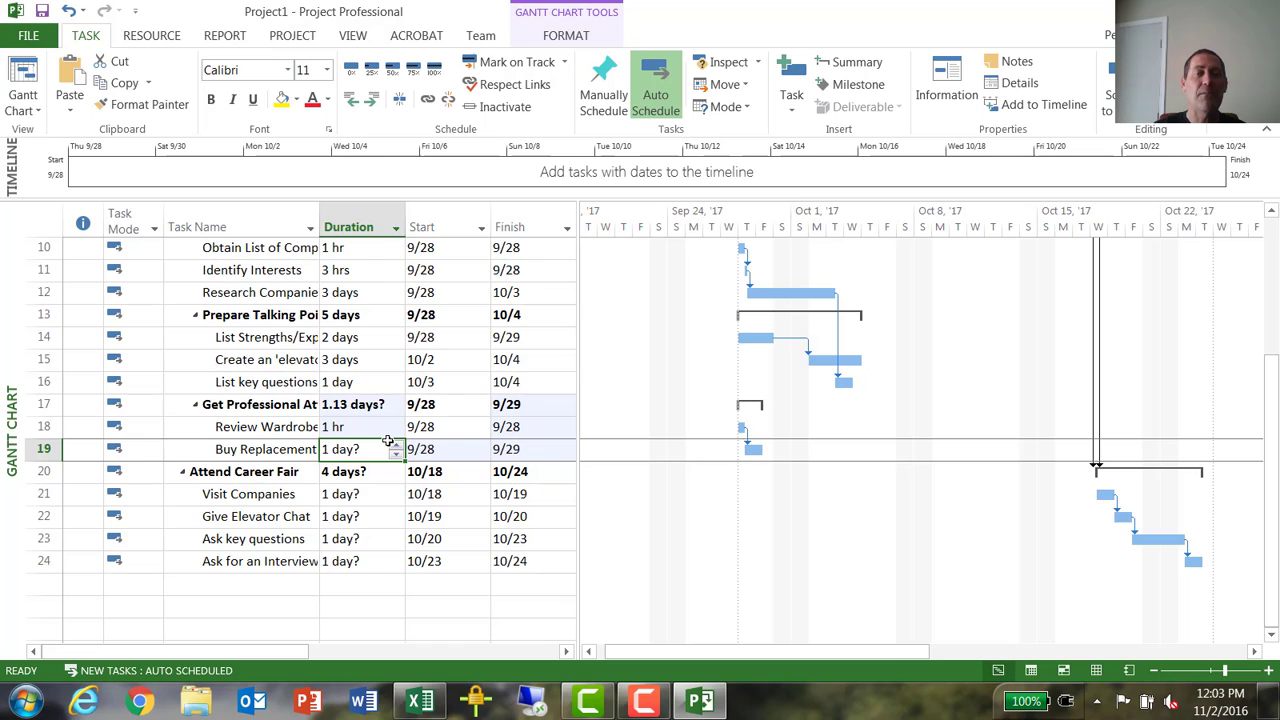
{"action": "type", "text": "1 day"}
{"action": "key", "text": "Return"}
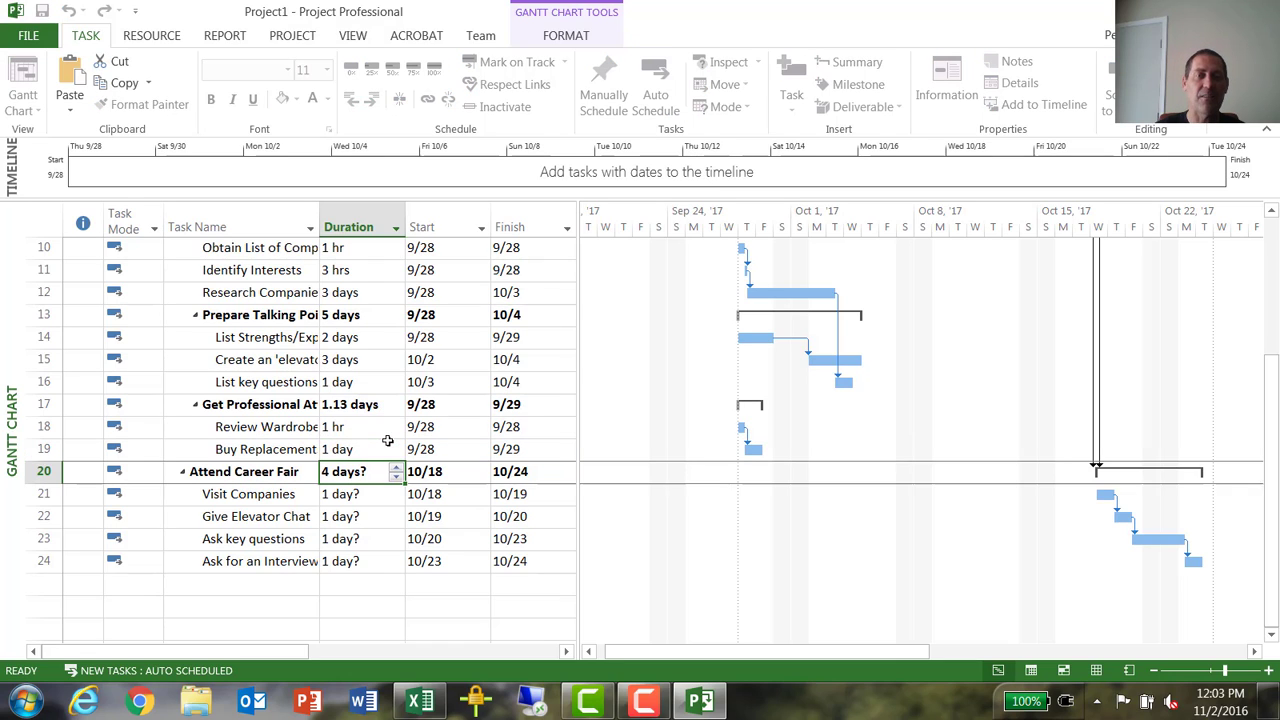
- Set the duration of task 21, Visit Companies, under Attend Career Fair to 30 minutes
{"action": "left_click", "coordinate": [368, 496]}
{"action": "scroll", "coordinate": [397, 424], "scroll_direction": "down", "scroll_amount": 2}
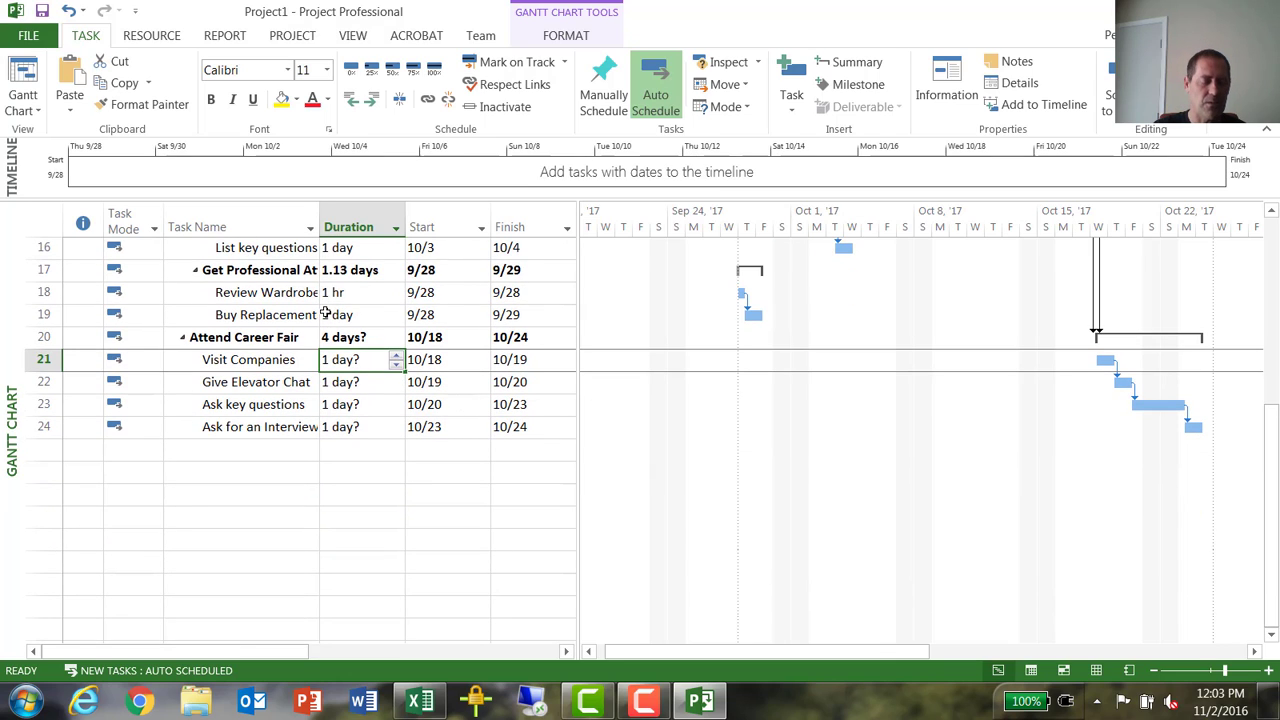
{"action": "type", "text": "30 mi"}
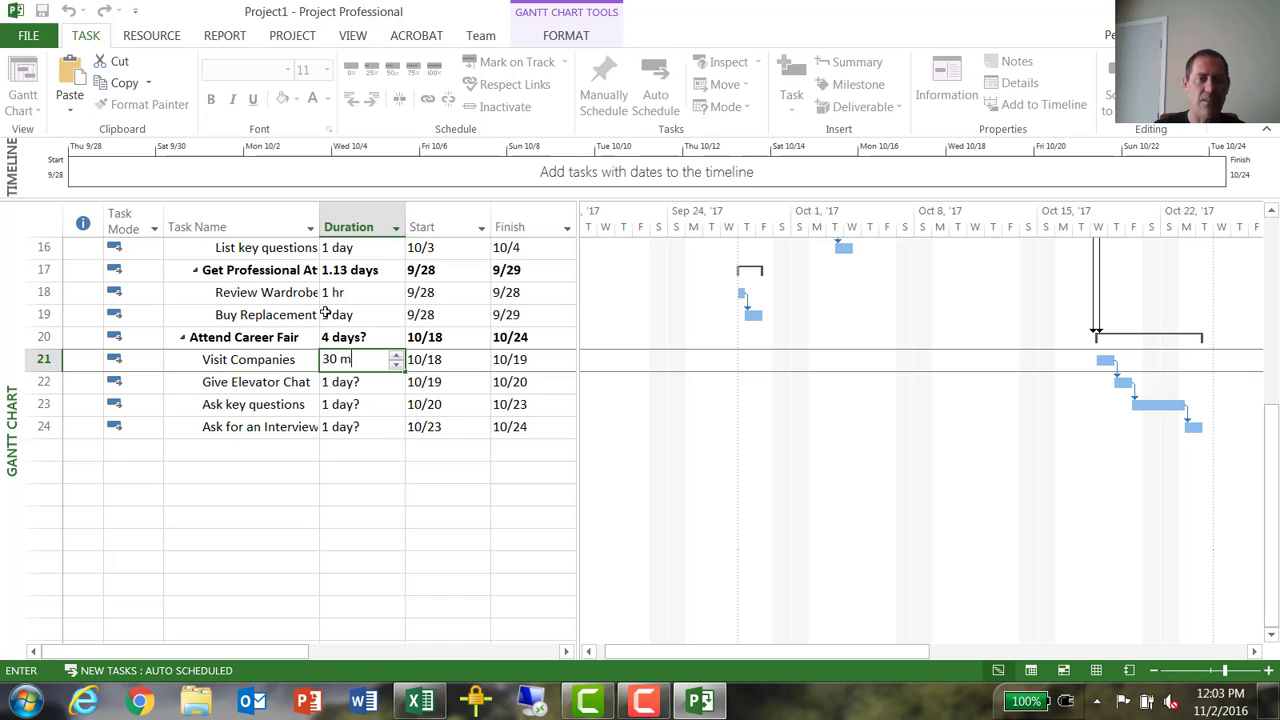
{"action": "key", "text": "Return"}
{"action": "key", "text": "Return"}
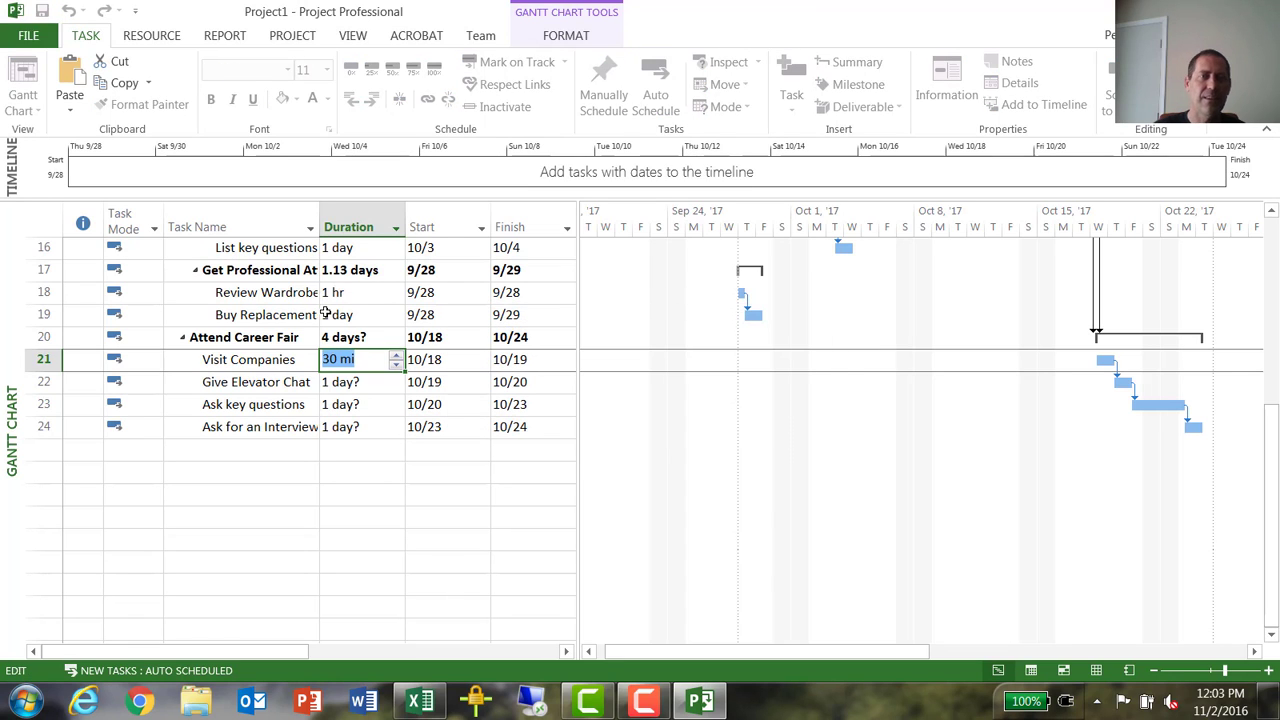
{"action": "key", "text": "End"}
{"action": "type", "text": "ns"}
{"action": "key", "text": "Return"}
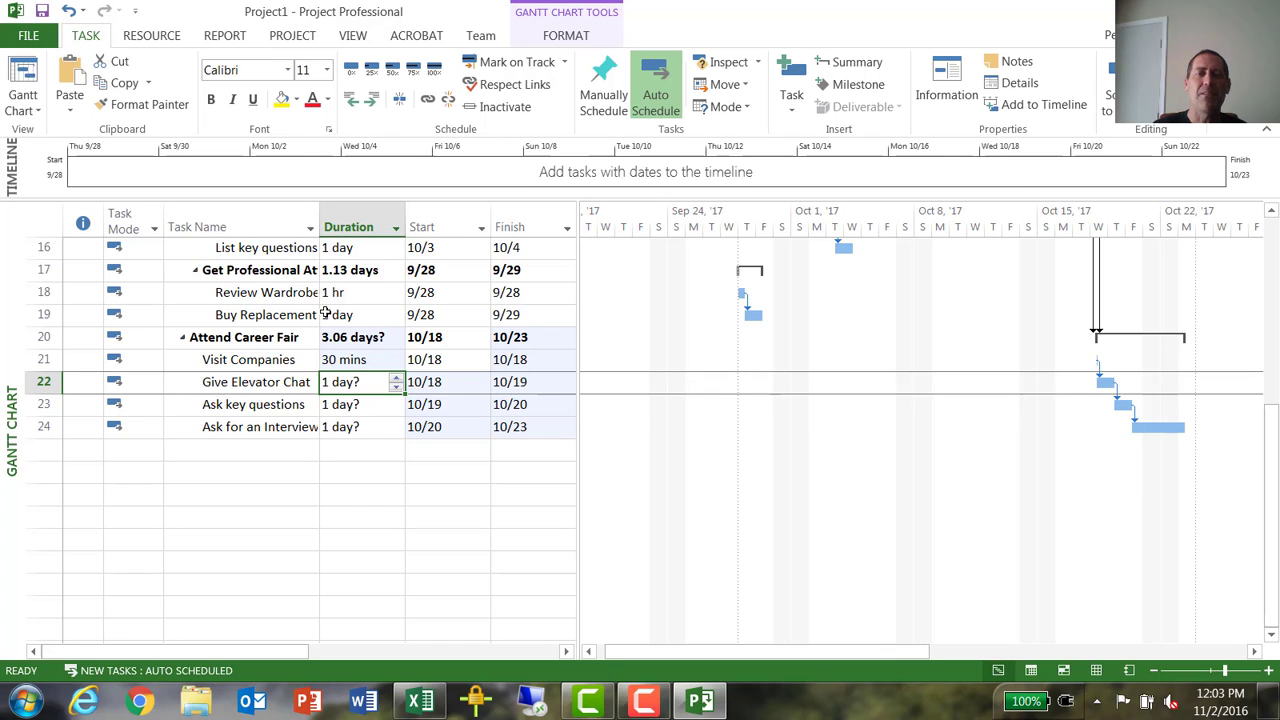
- Set the duration of task 22, Give Elevator Chat, to 30 minutes and of task 23, Ask key questions, to 15 minutes
{"action": "type", "text": "30 m"}
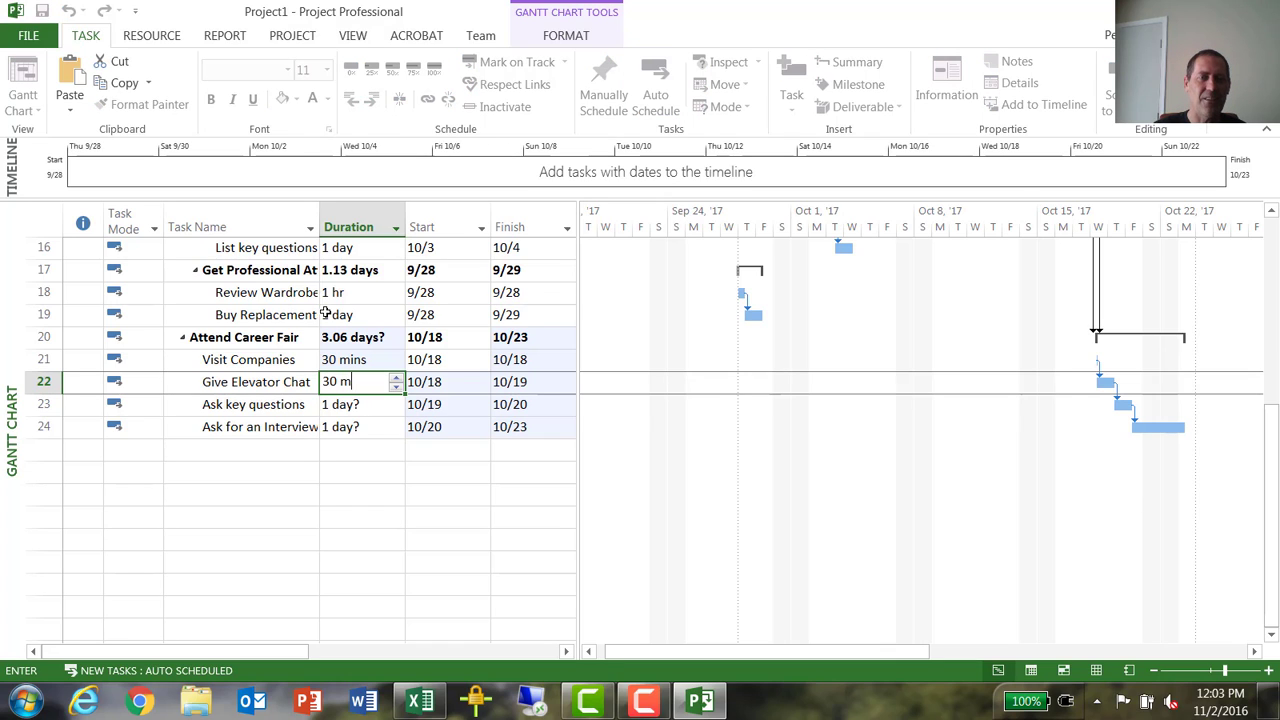
{"action": "type", "text": "ins"}
{"action": "key", "text": "Return"}
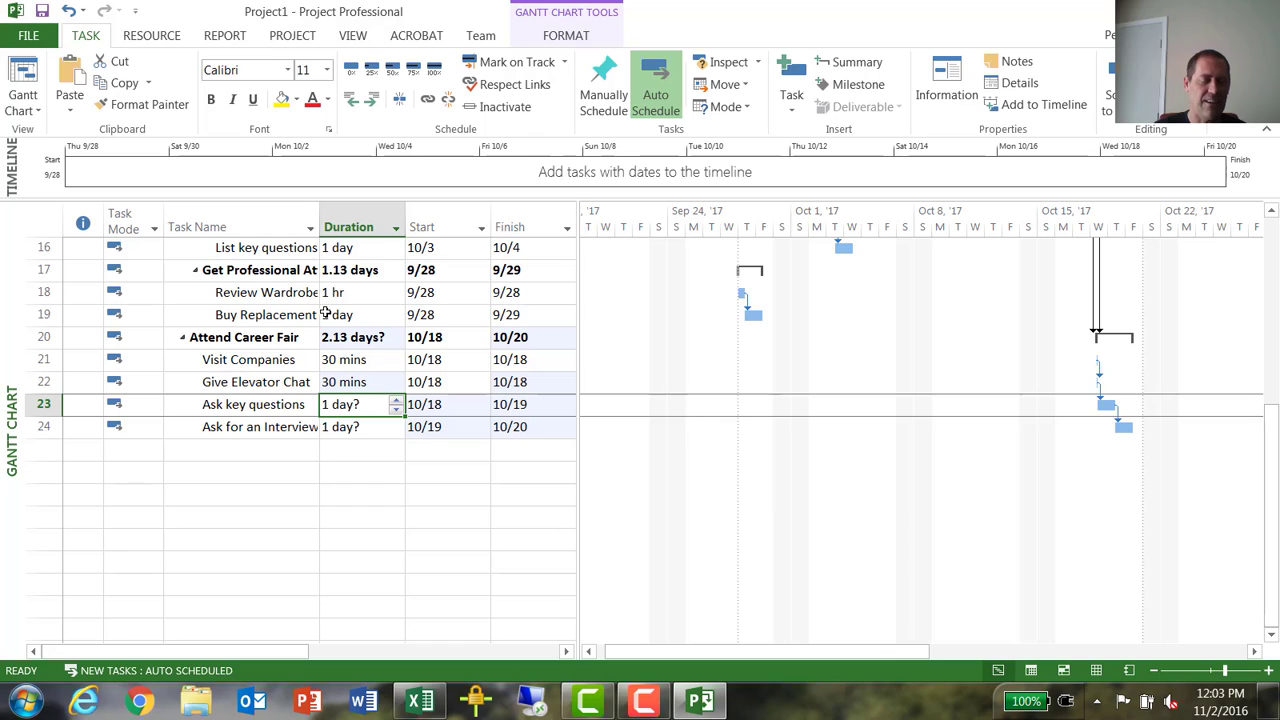
{"action": "type", "text": "15 mins"}
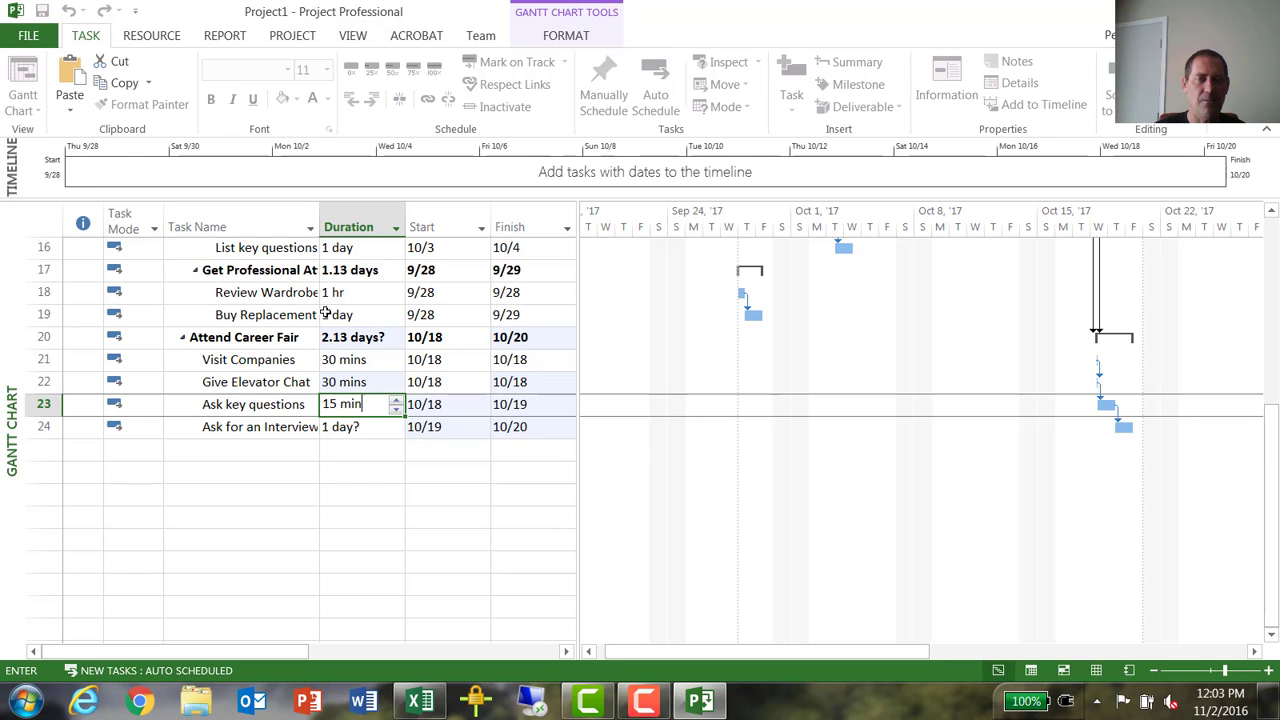
{"action": "key", "text": "Return"}
- Set the duration of task 24, the Ask for an Interview task under Attend Career Fair, to 10 minutes
{"action": "type", "text": "30 mi"}
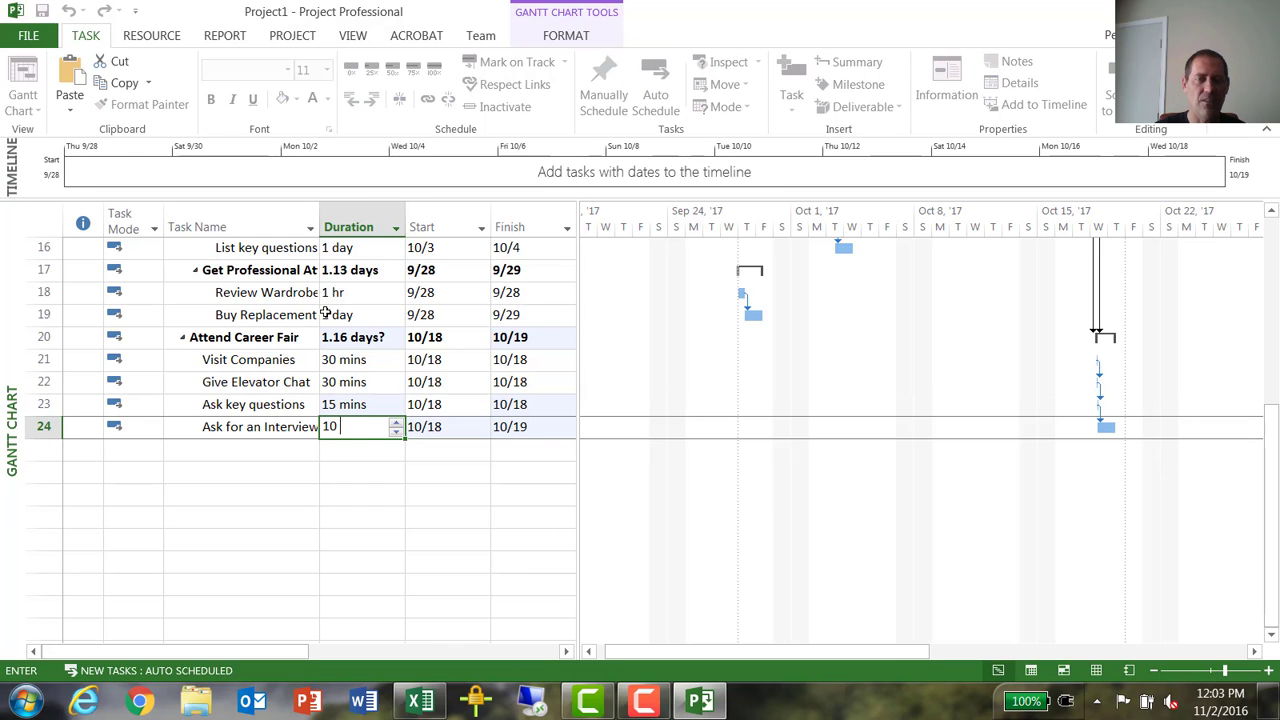
{"action": "key", "text": "Escape"}
{"action": "key", "text": "Return"}
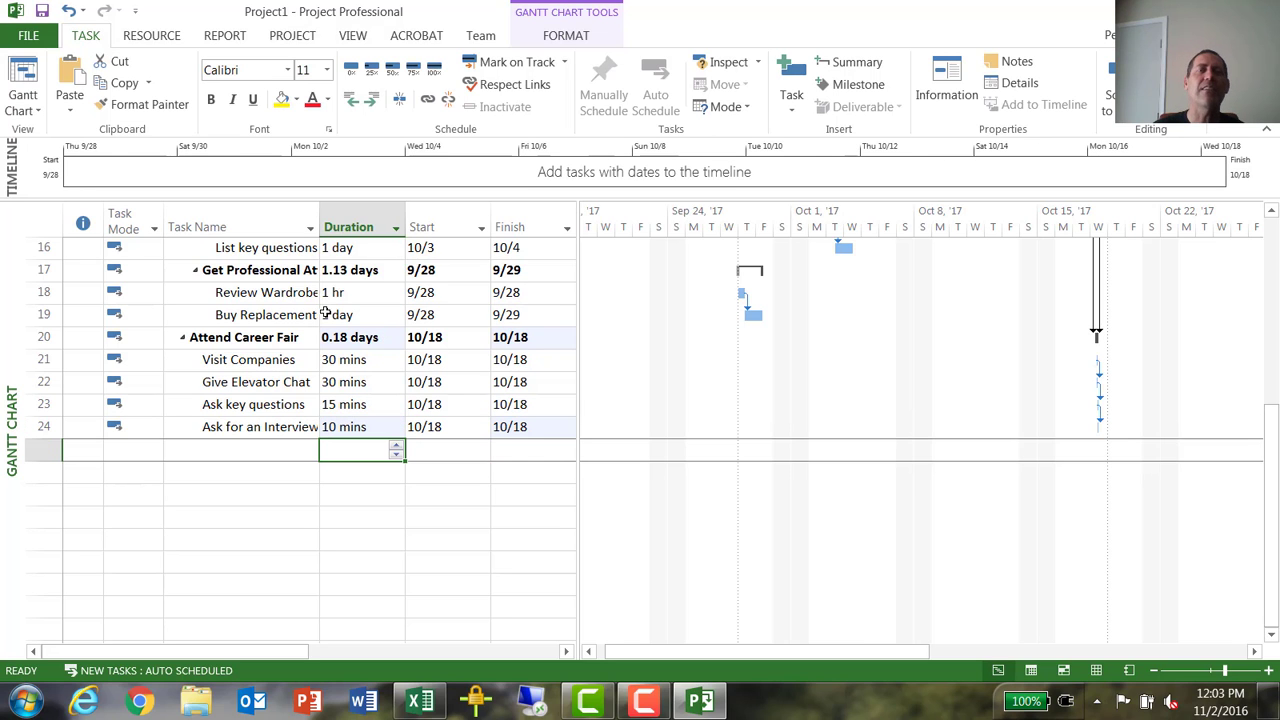
- Review the durations, dates and Gantt bars of the whole schedule, from Prepare Resume through Attend Career Fair
{"action": "scroll", "coordinate": [395, 510], "scroll_direction": "up", "scroll_amount": 4}
{"action": "scroll", "coordinate": [393, 510], "scroll_direction": "up", "scroll_amount": 2}
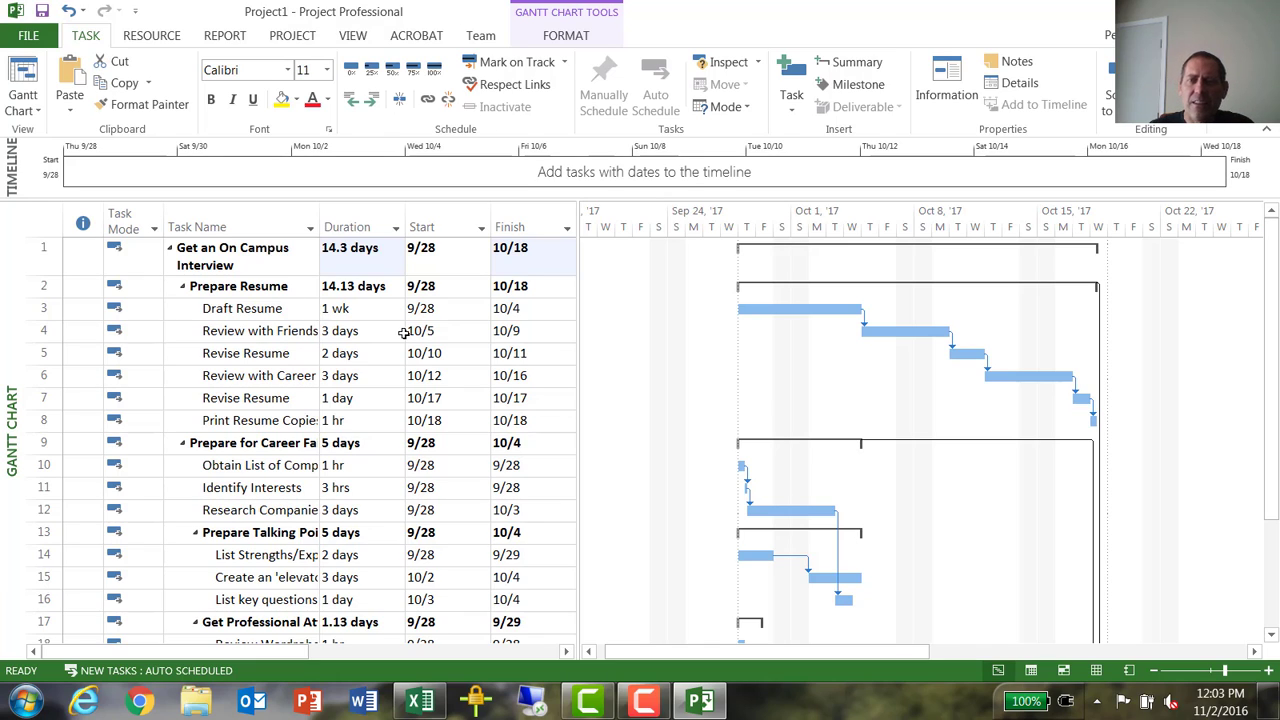
{"action": "scroll", "coordinate": [982, 368], "scroll_direction": "down", "scroll_amount": 4}
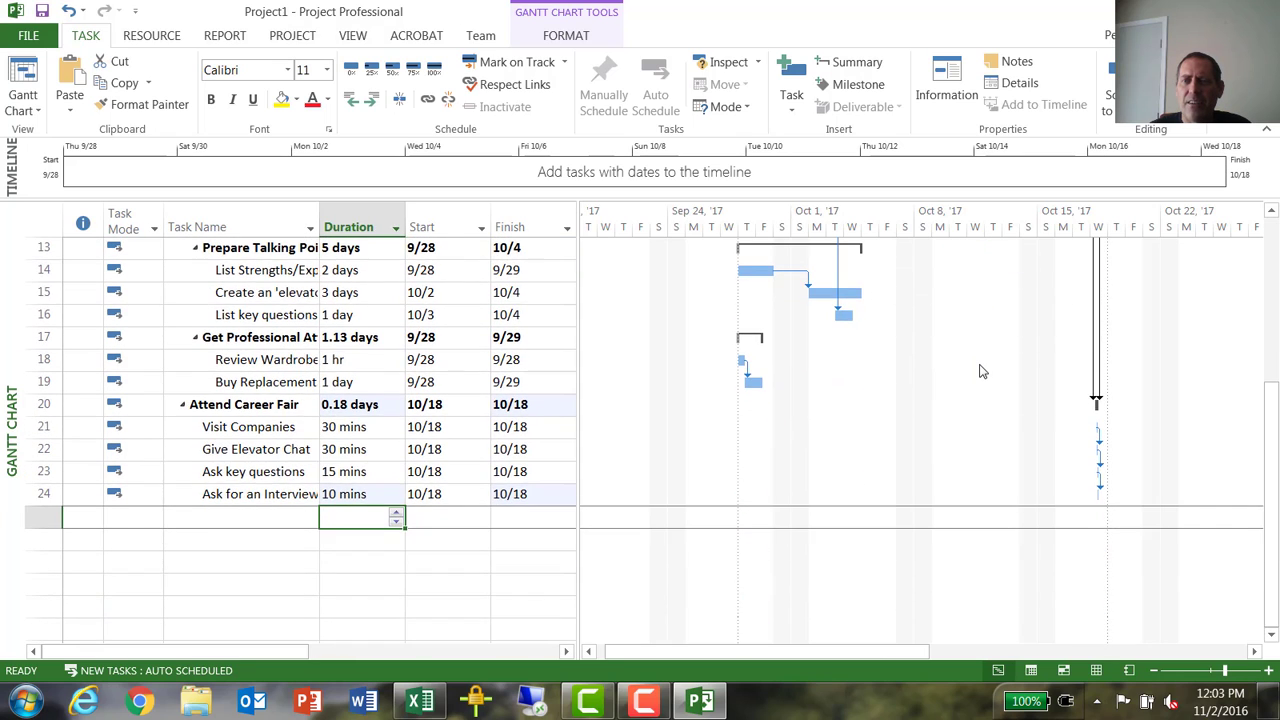
{"action": "scroll", "coordinate": [982, 371], "scroll_direction": "up", "scroll_amount": 3}
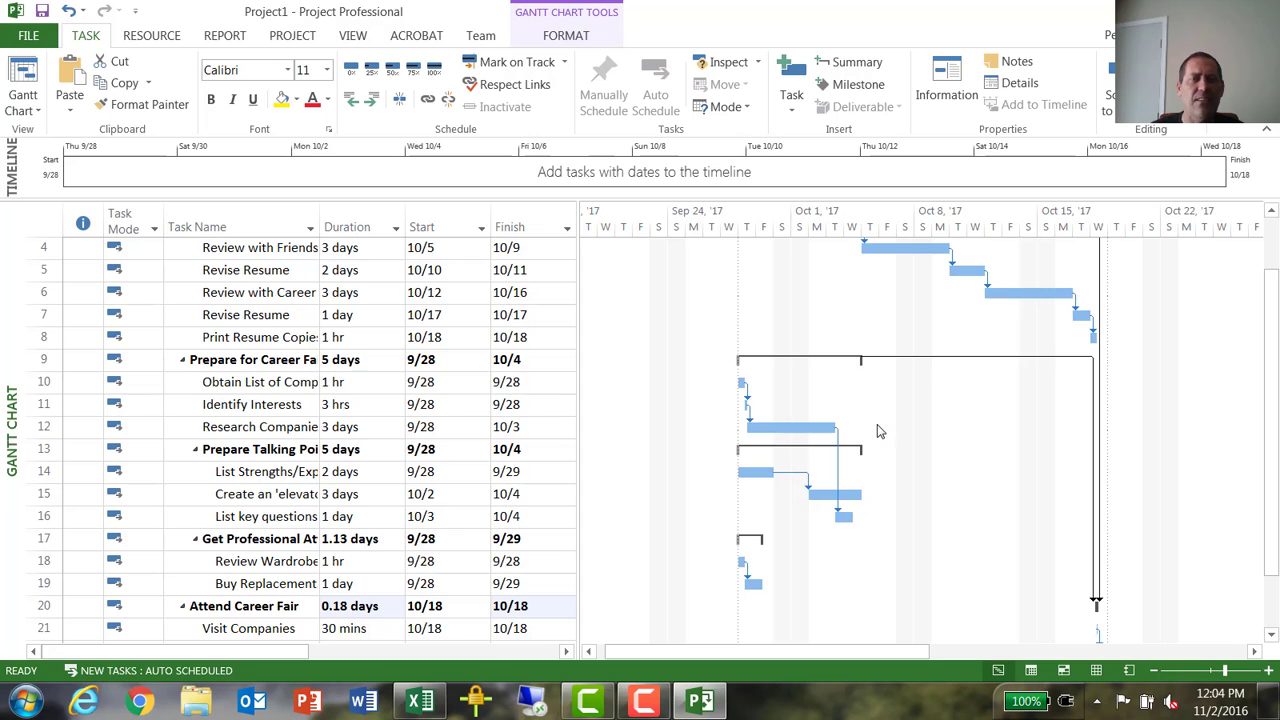
{"action": "scroll", "coordinate": [877, 431], "scroll_direction": "down", "scroll_amount": 2}
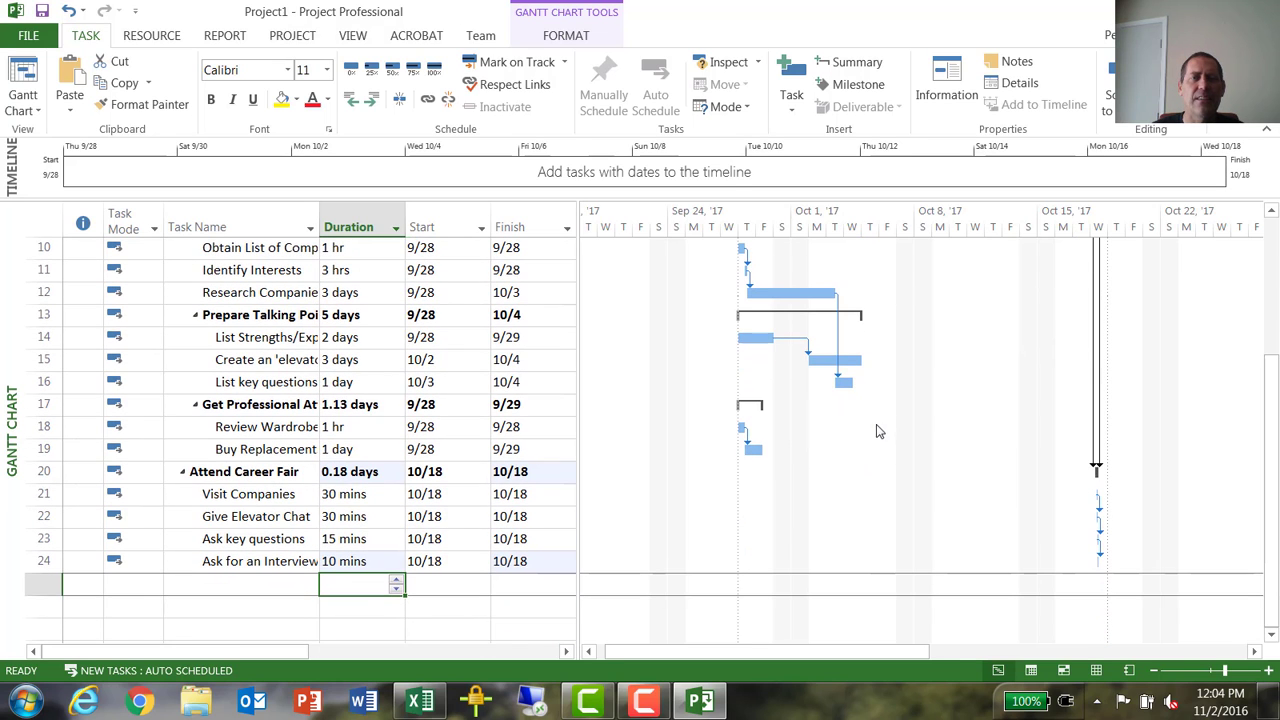
{"action": "scroll", "coordinate": [388, 407], "scroll_direction": "up", "scroll_amount": 3}
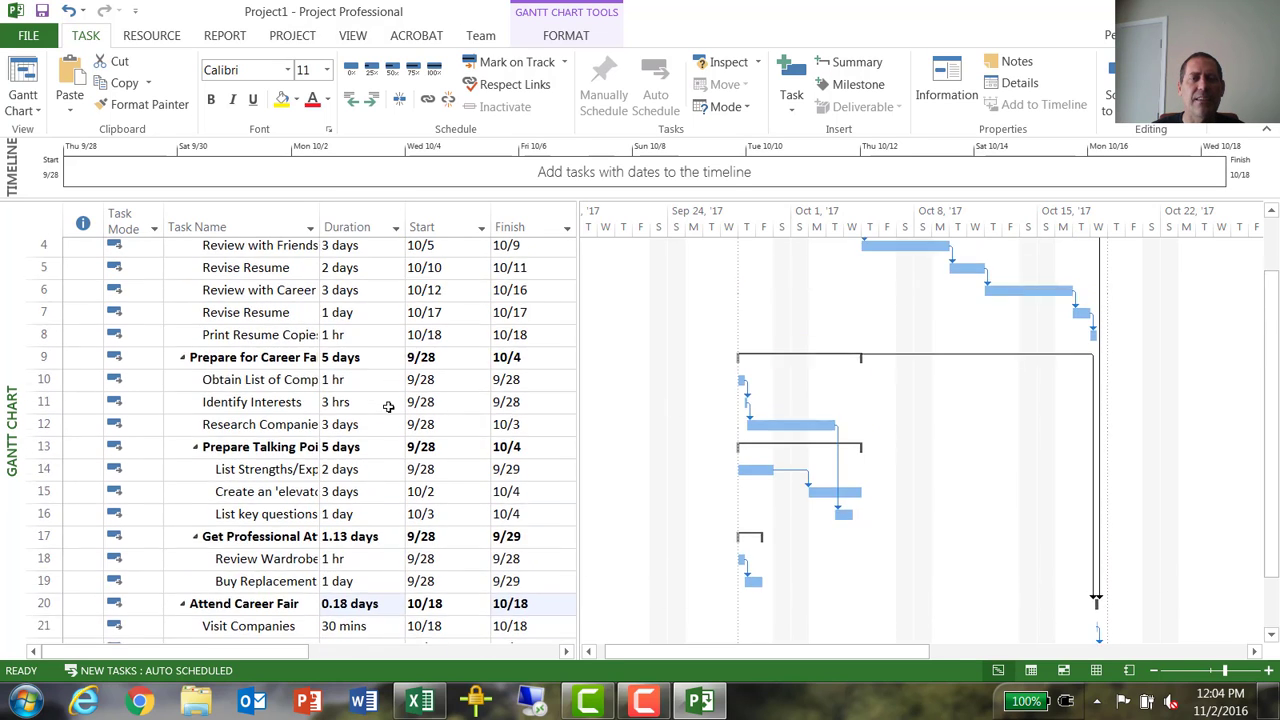
{"action": "scroll", "coordinate": [388, 407], "scroll_direction": "down", "scroll_amount": 1}
{"action": "scroll", "coordinate": [370, 402], "scroll_direction": "down", "scroll_amount": 1}
{"action": "scroll", "coordinate": [366, 400], "scroll_direction": "up", "scroll_amount": 1}
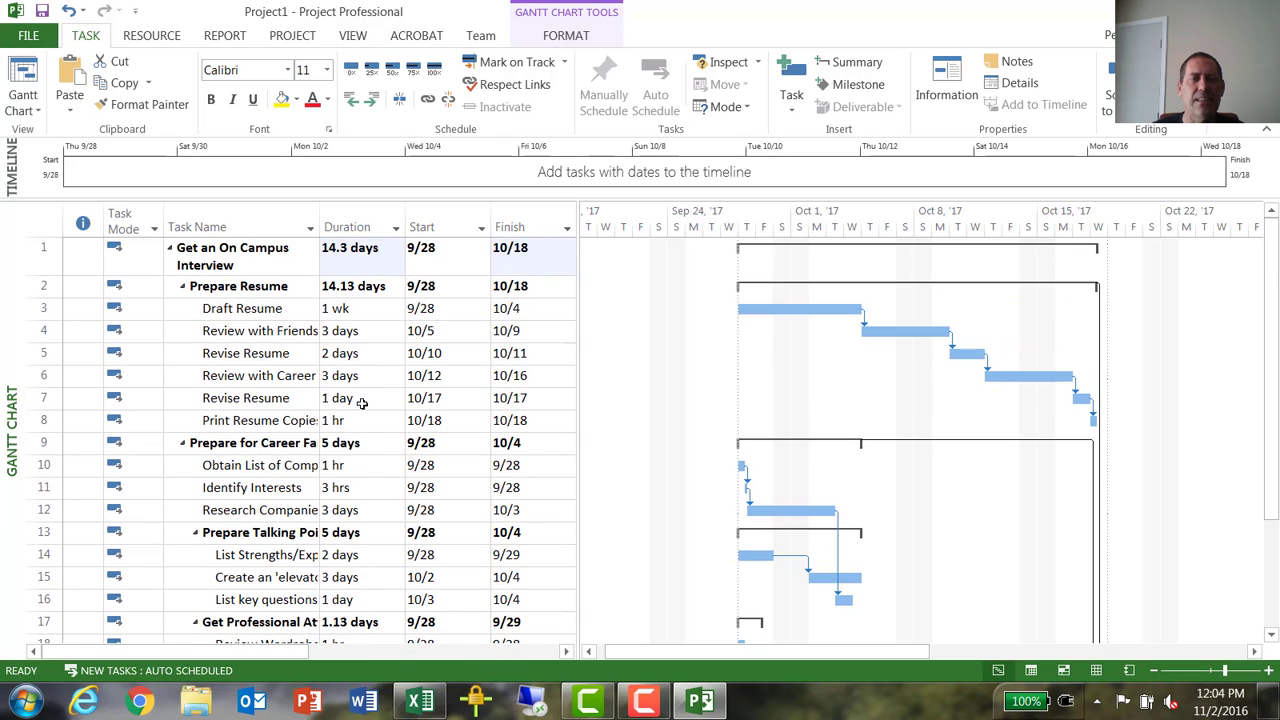
- Try to set the start date of task 10, Obtain List of Companies, to 10/10
{"action": "left_click", "coordinate": [260, 465]}
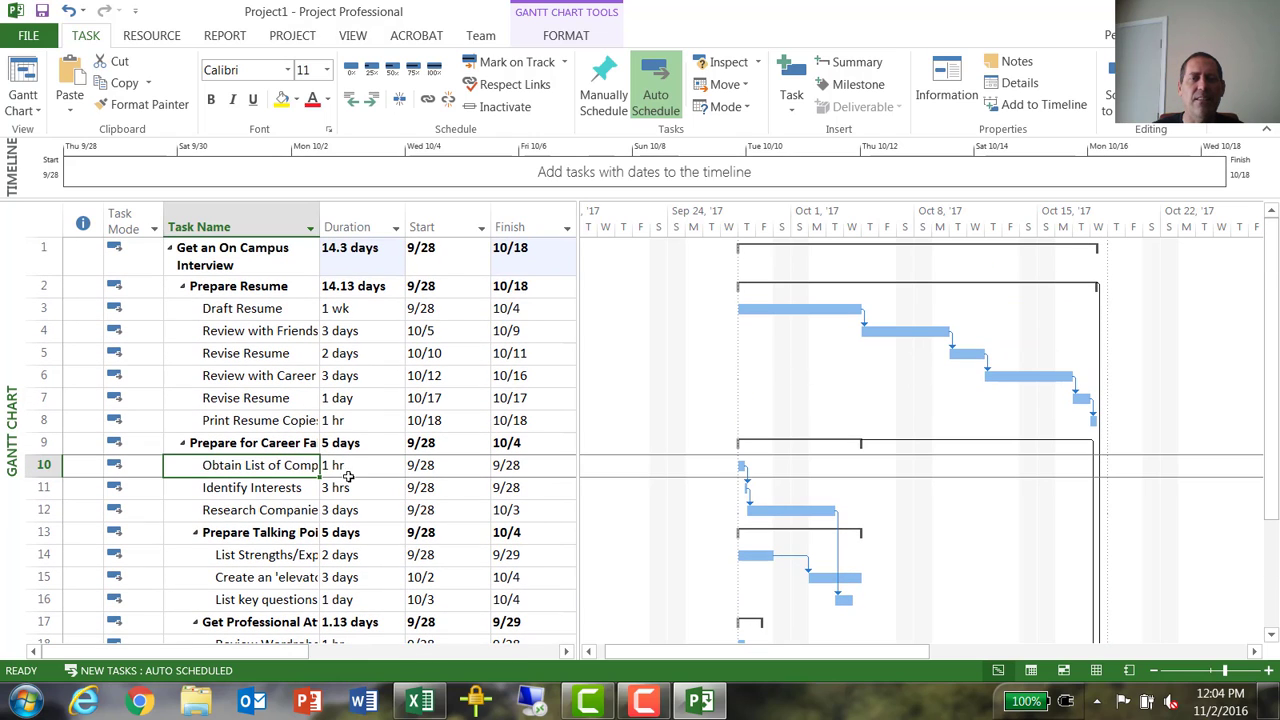
{"action": "left_click", "coordinate": [454, 467]}
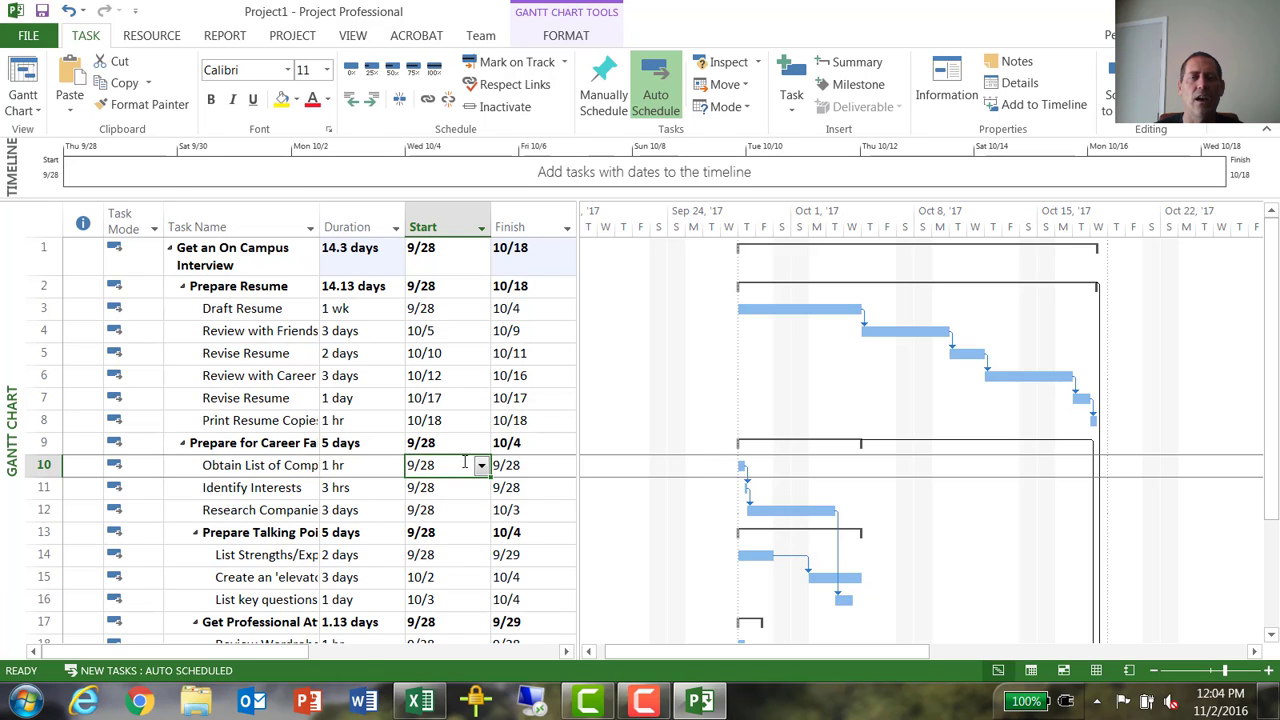
{"action": "type", "text": "10/10"}
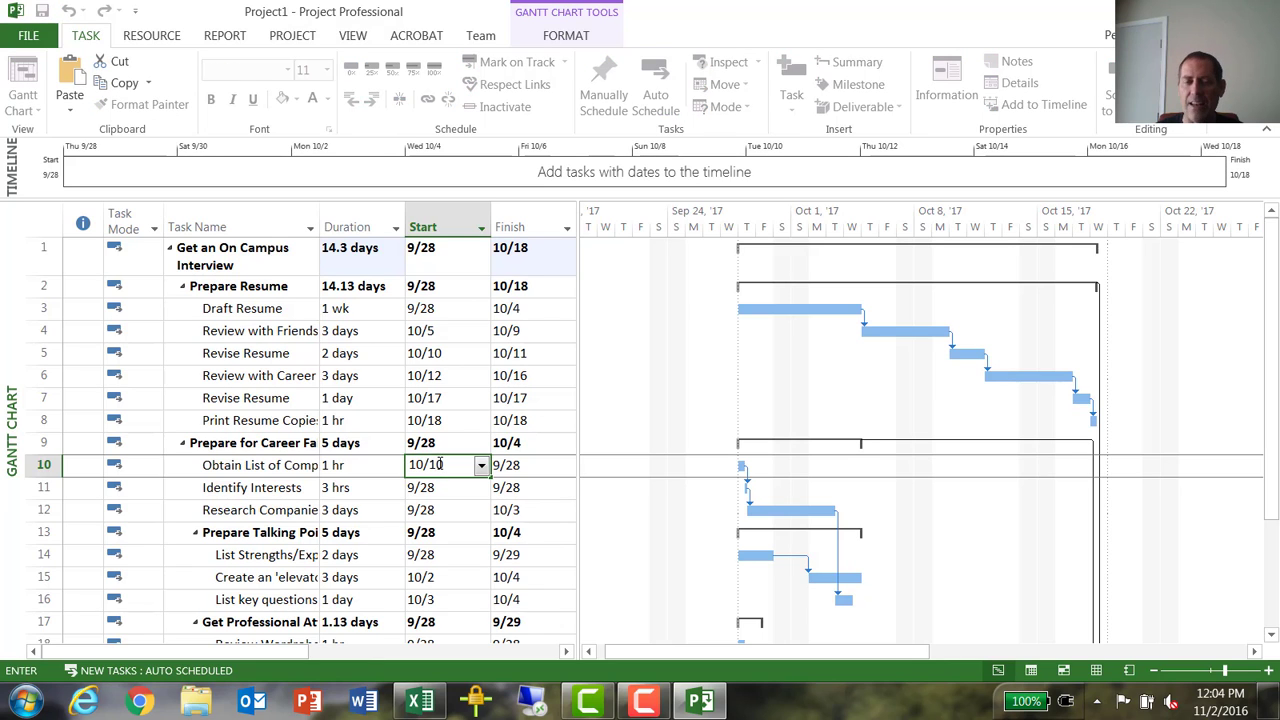
{"action": "key", "text": "Return"}
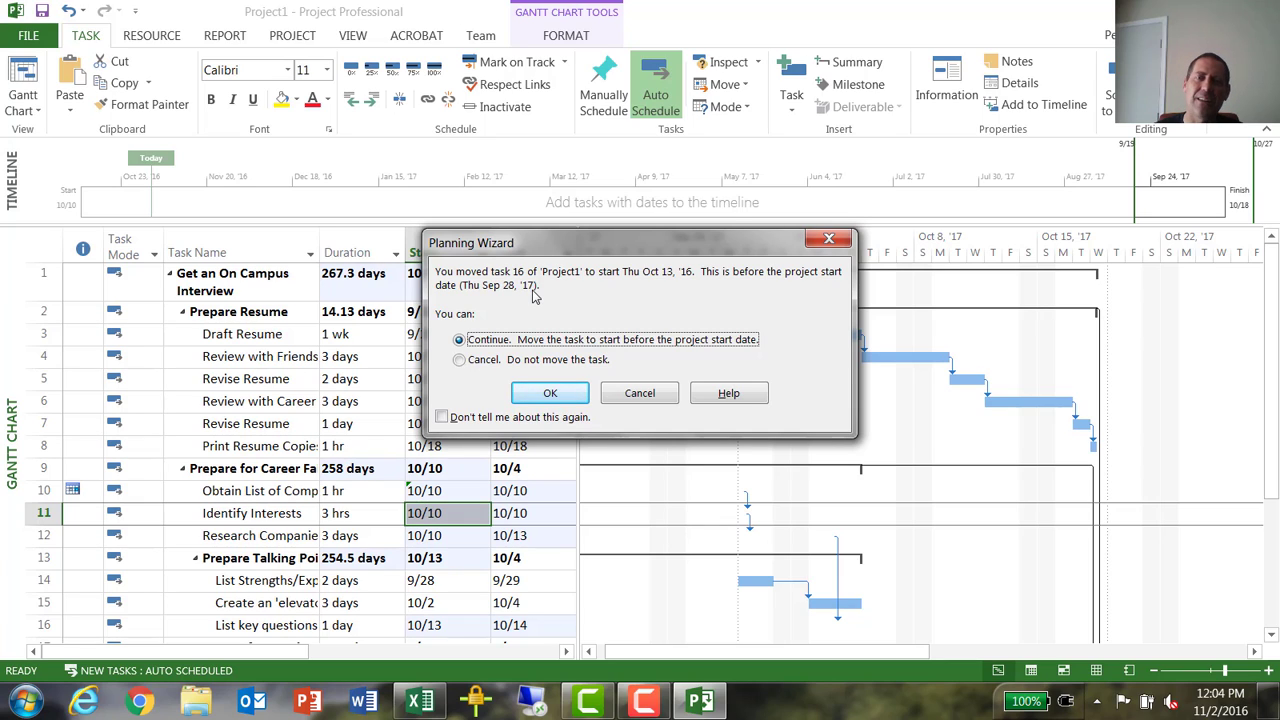
{"action": "left_click", "coordinate": [660, 394]}
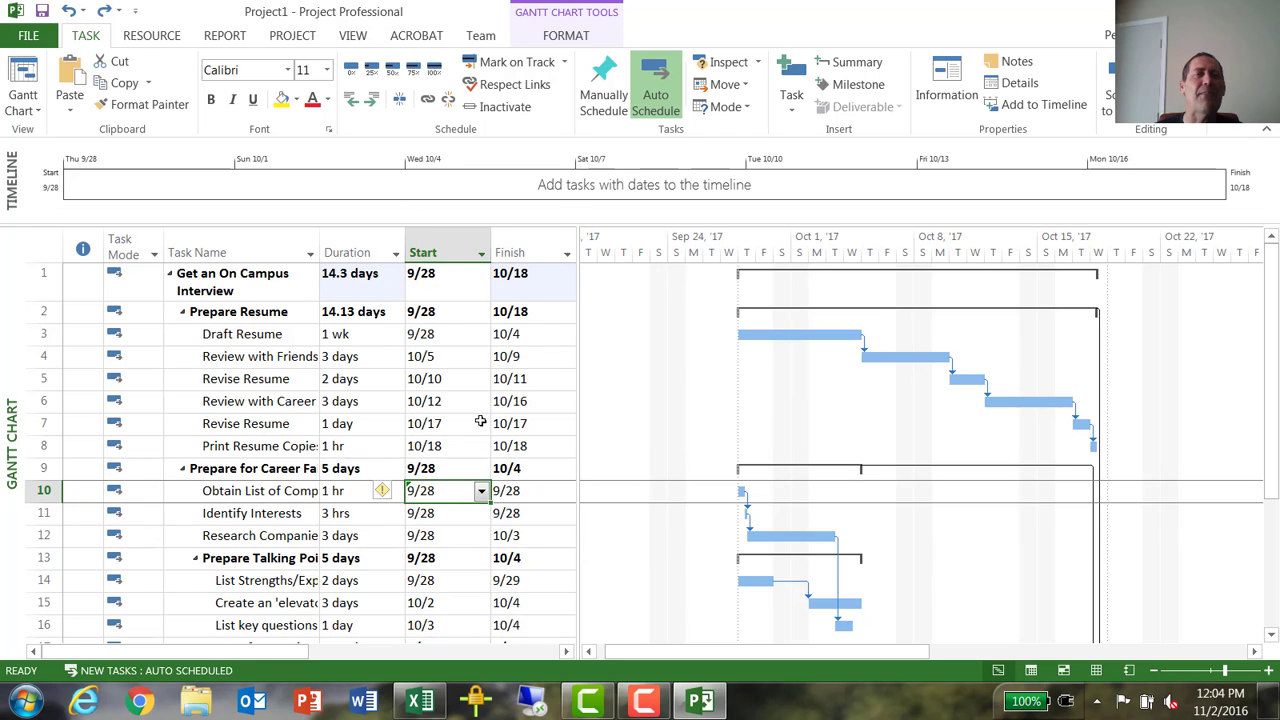
- Set the project start date to 9/28/16 in the project information
{"action": "left_click", "coordinate": [295, 37]}
{"action": "left_click", "coordinate": [195, 95]}
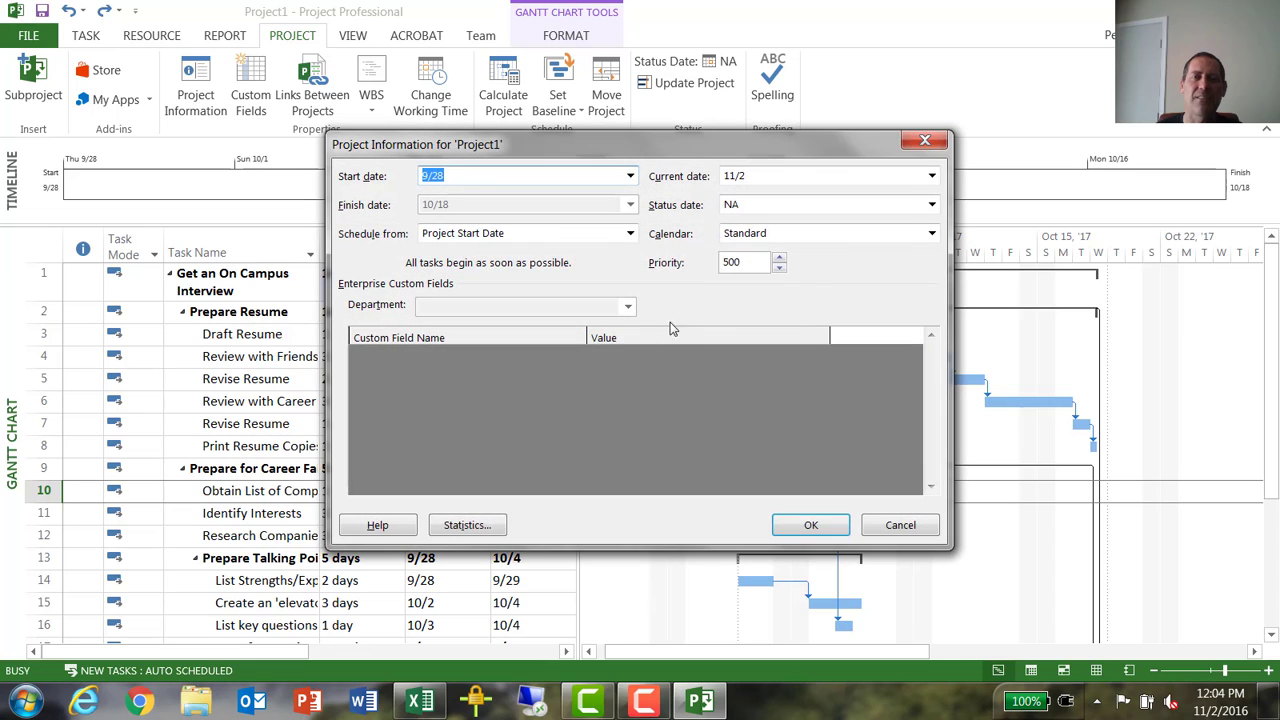
{"action": "left_click", "coordinate": [465, 173]}
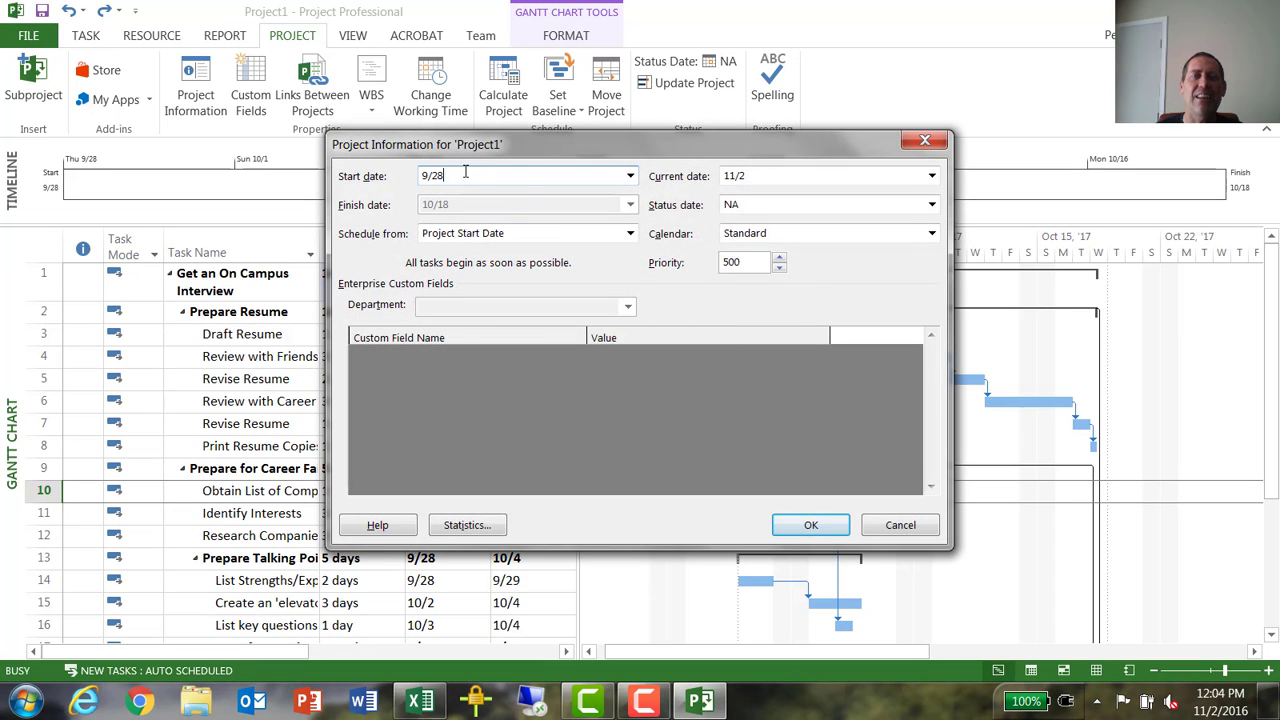
{"action": "type", "text": "/1"}
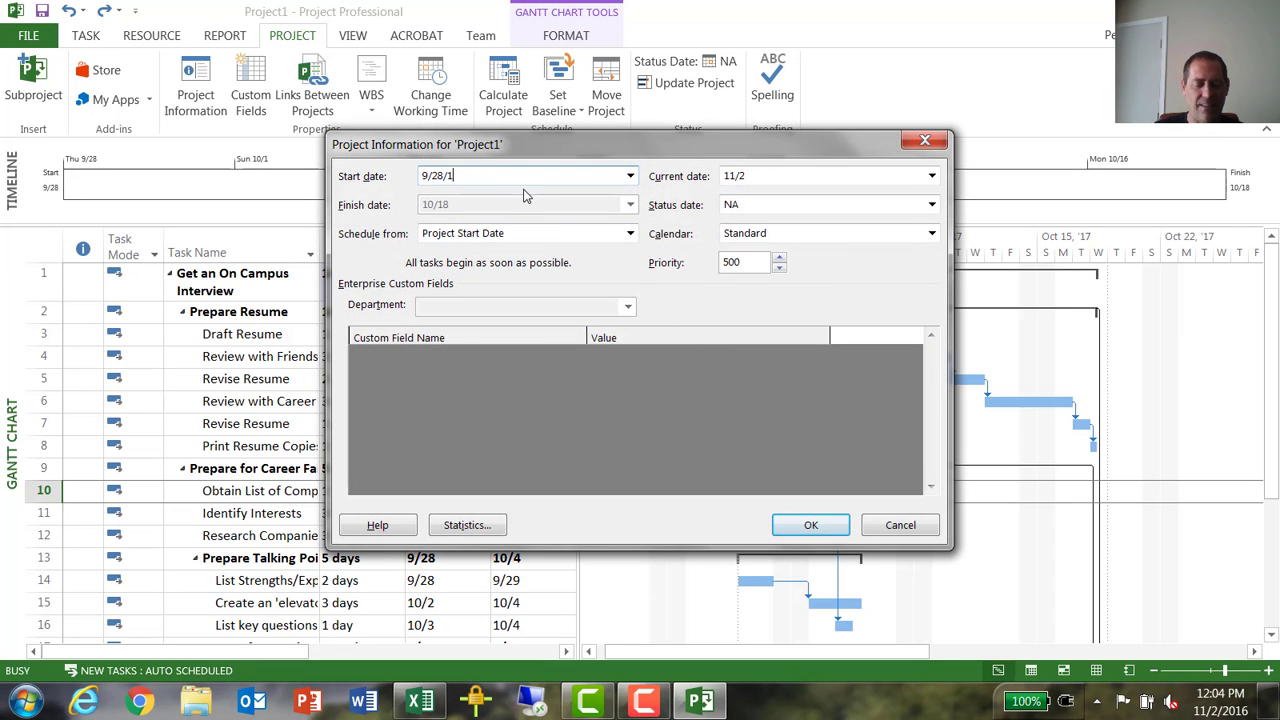
{"action": "type", "text": "6"}
{"action": "key", "text": "Return"}
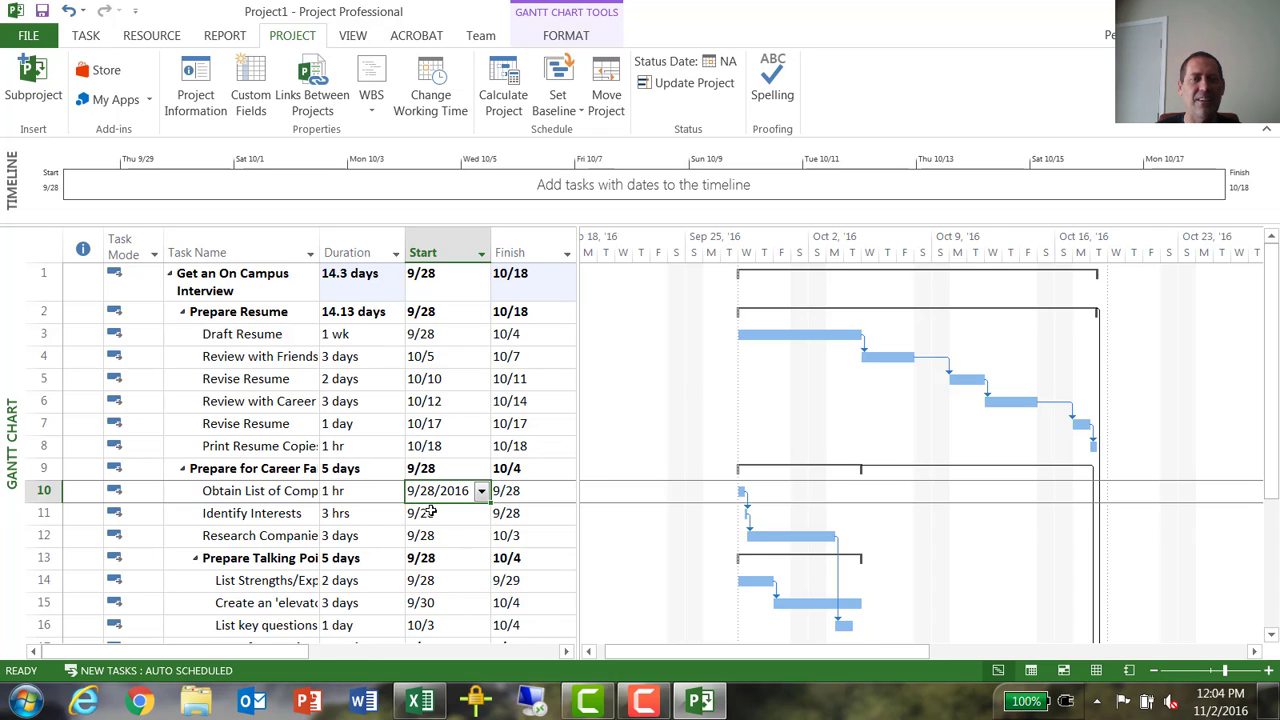
{"action": "left_click", "coordinate": [450, 542]}
{"action": "left_click", "coordinate": [452, 490]}
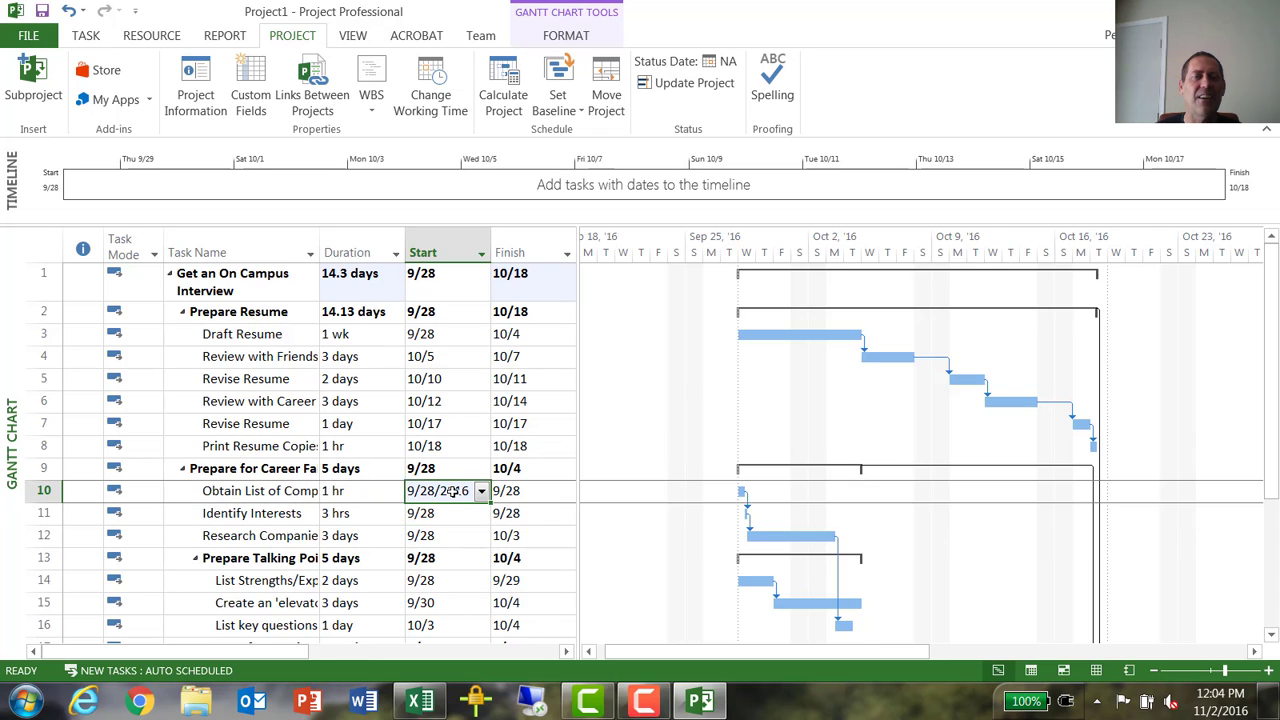
{"action": "double_click", "coordinate": [455, 491]}
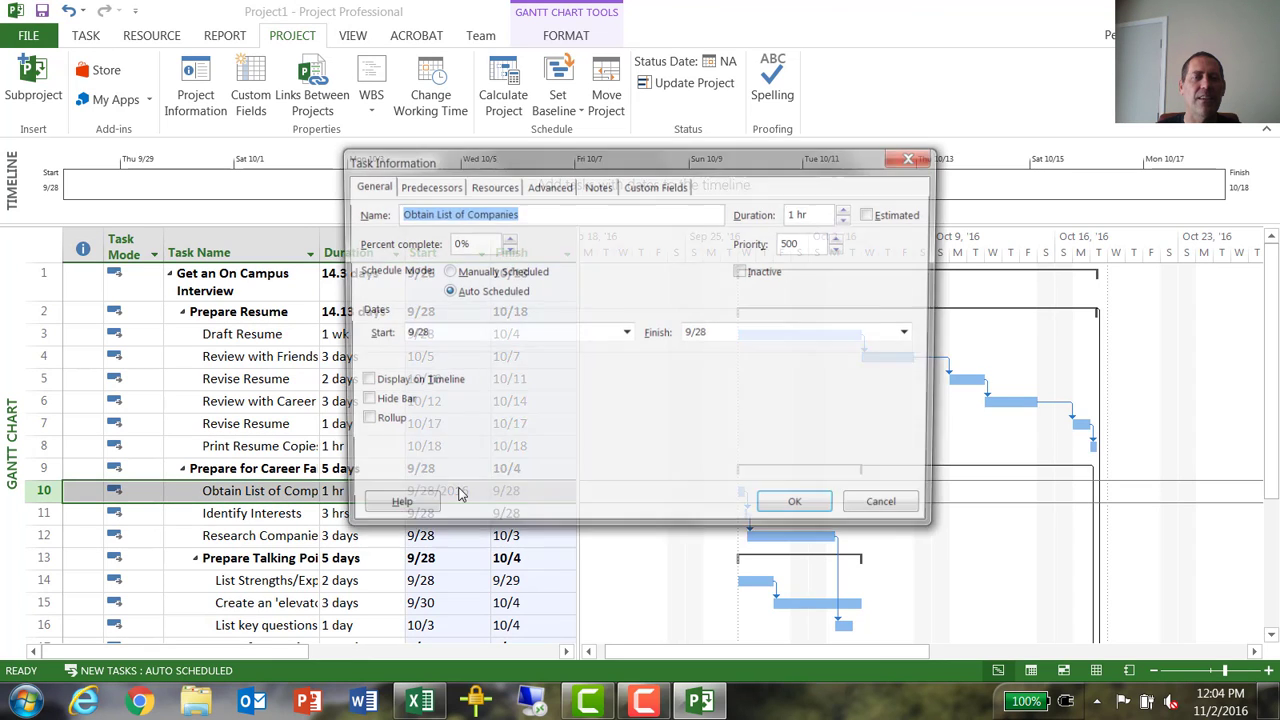
{"action": "left_click", "coordinate": [889, 511]}
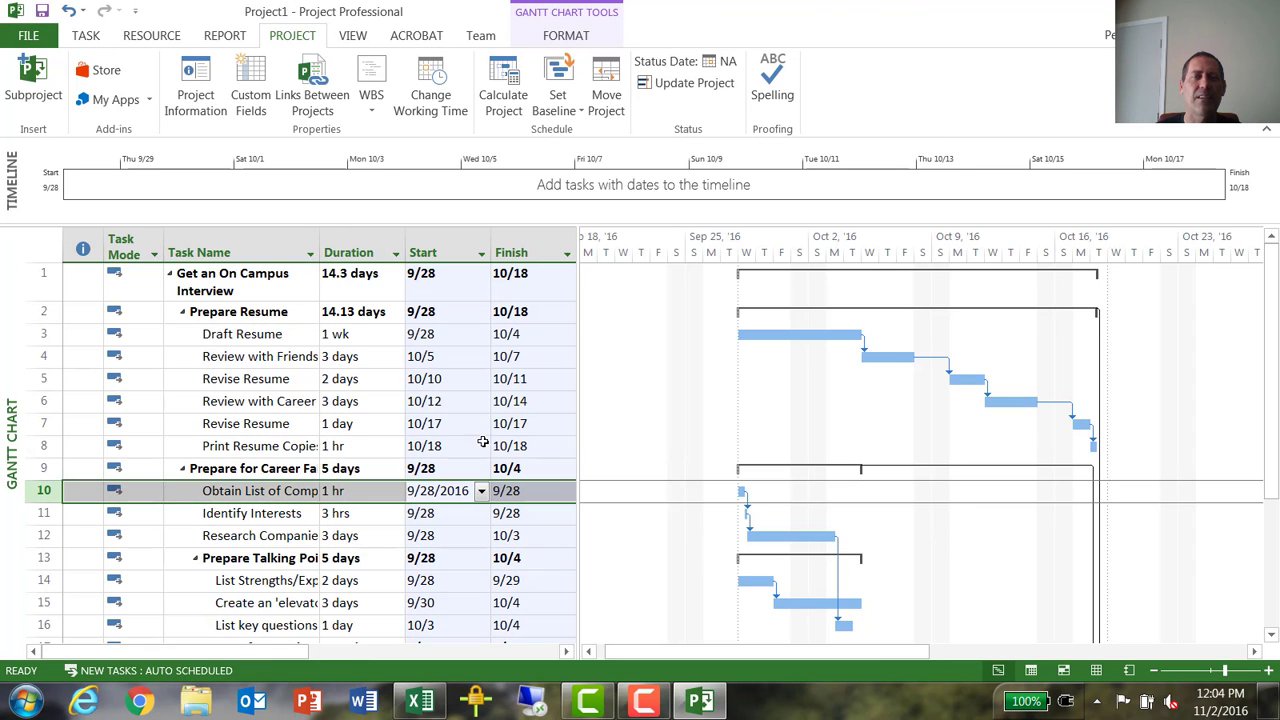
- Set the start date of task 10, Obtain List of Companies, under Prepare for Career Fair to 10/10
{"action": "left_click", "coordinate": [460, 489]}
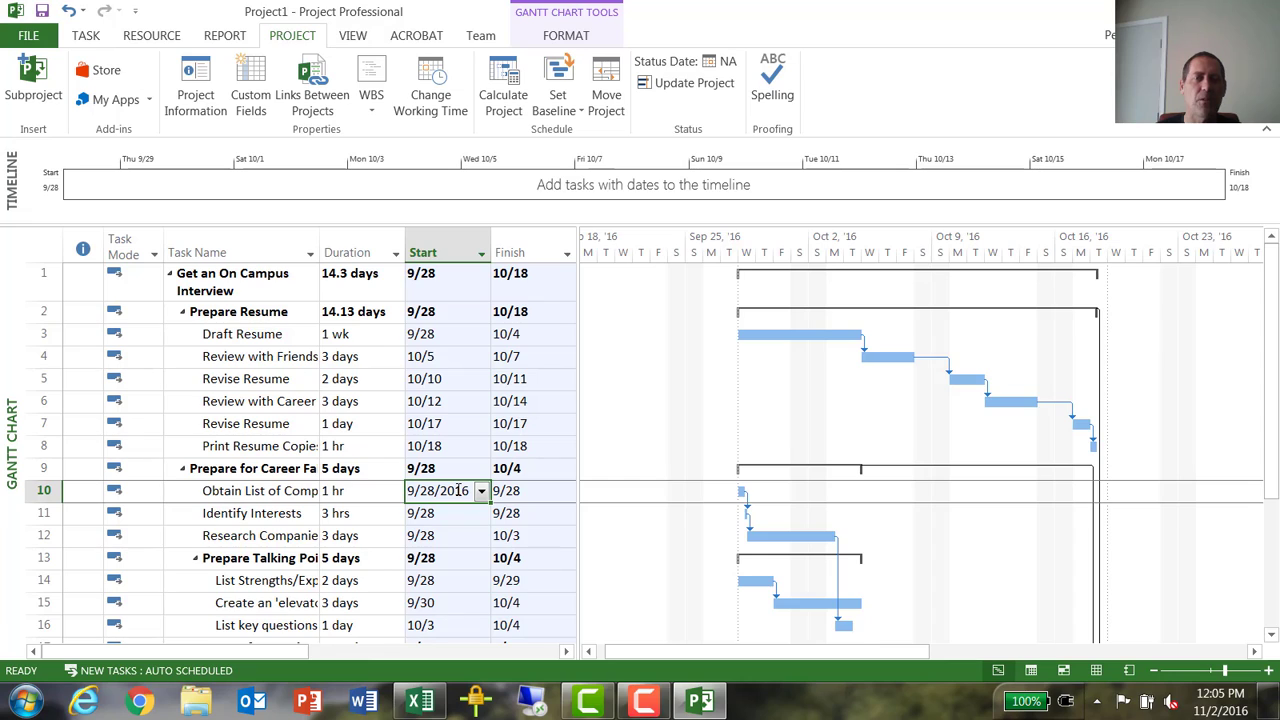
{"action": "key", "text": "BackSpace"}
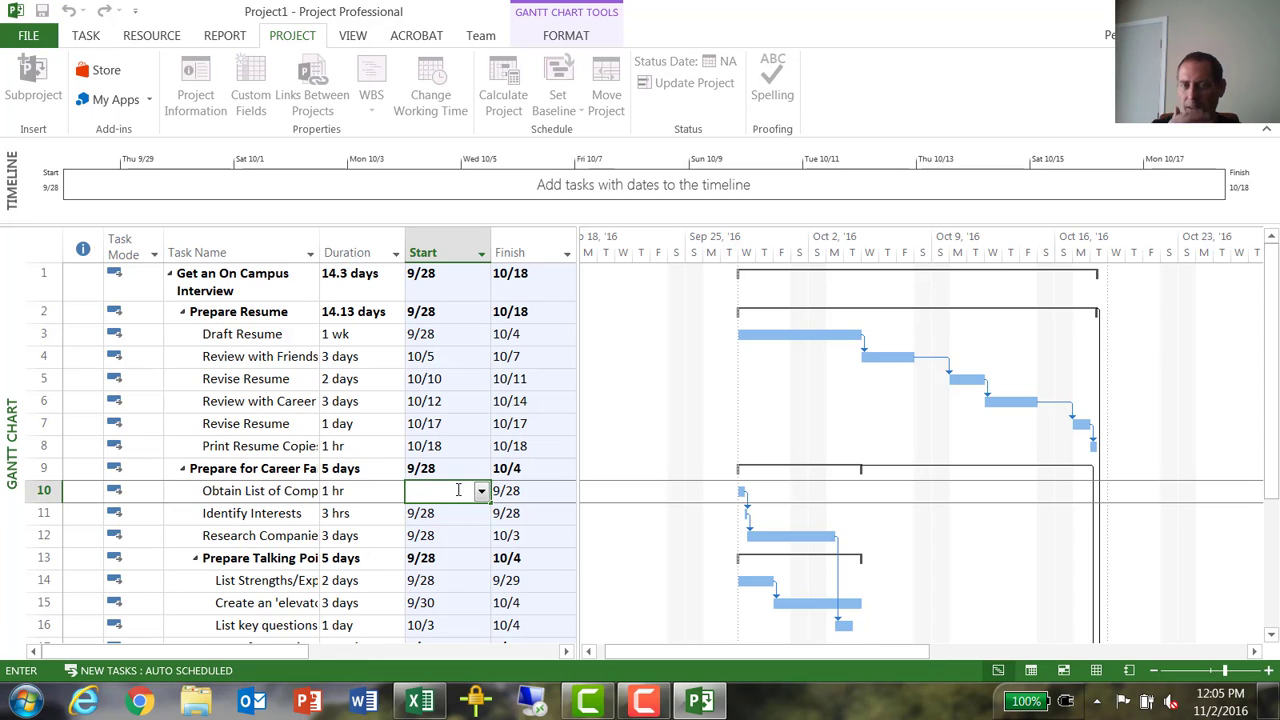
{"action": "type", "text": "1"}
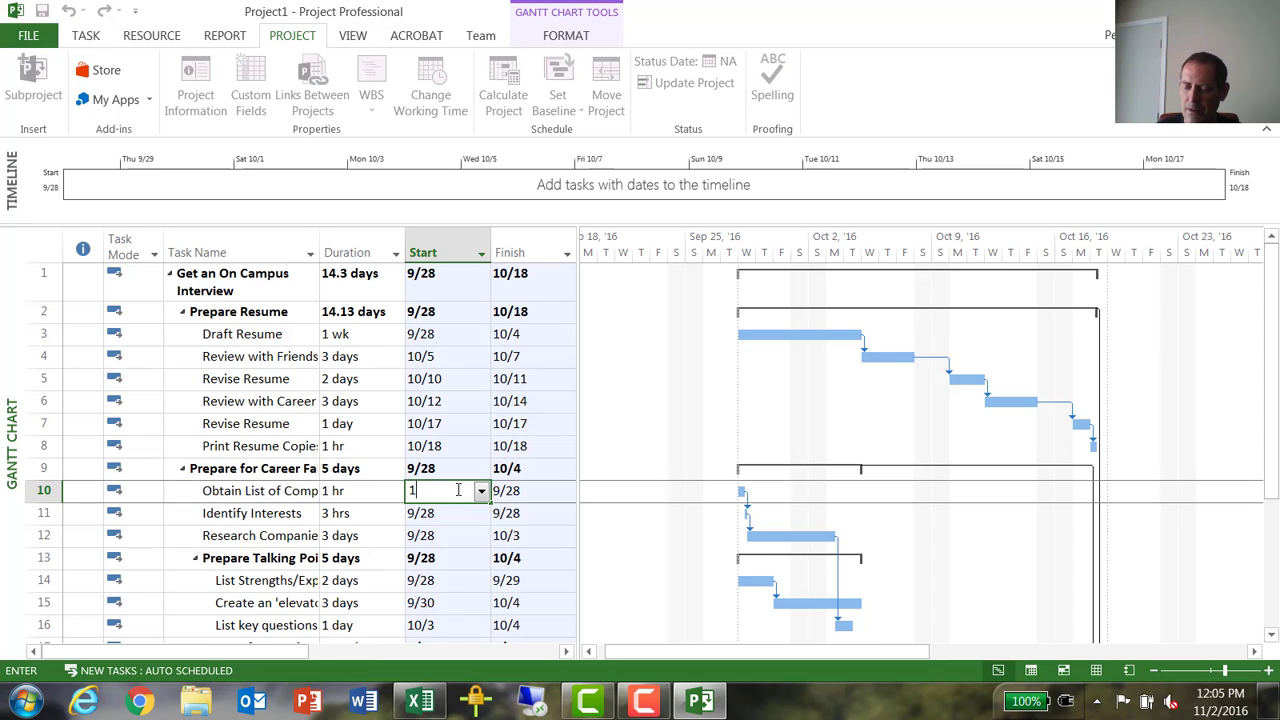
{"action": "type", "text": "0/1"}
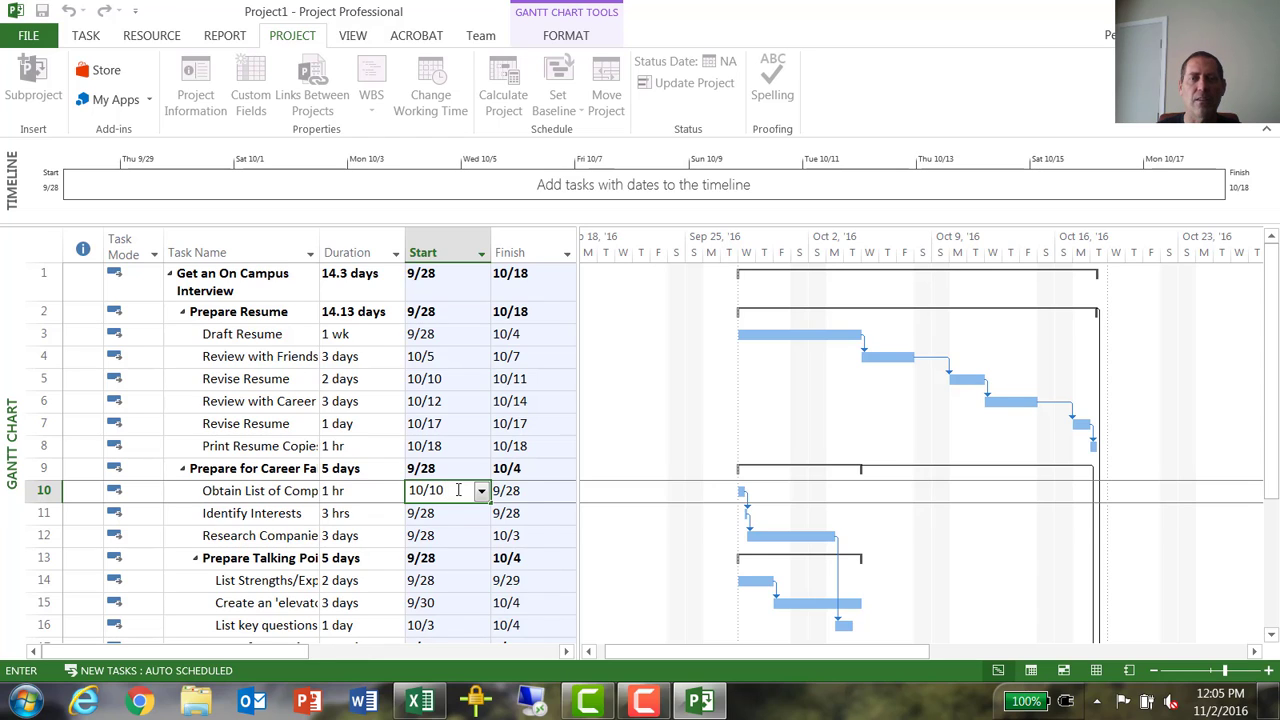
{"action": "type", "text": "0"}
{"action": "key", "text": "Return"}
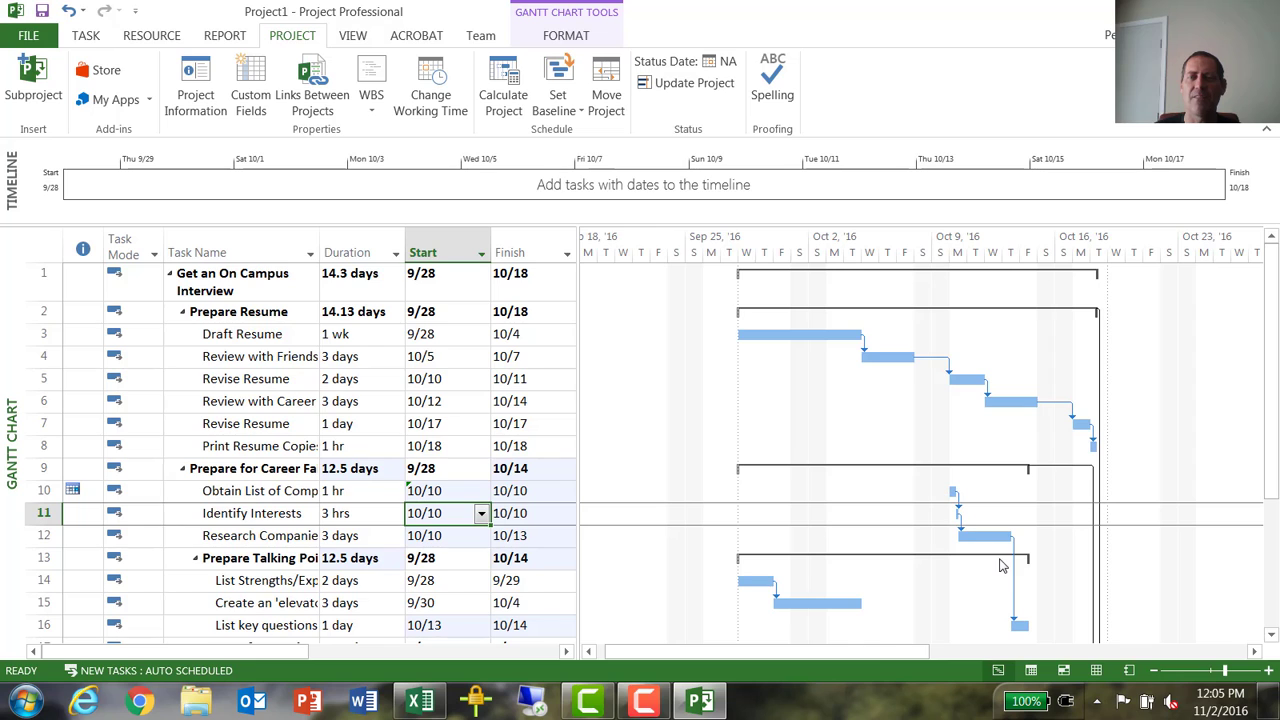
- Link task 6, the Review with Career task, as predecessor of task 10, Obtain List of Companies
{"action": "scroll", "coordinate": [1003, 550], "scroll_direction": "down", "scroll_amount": 2}
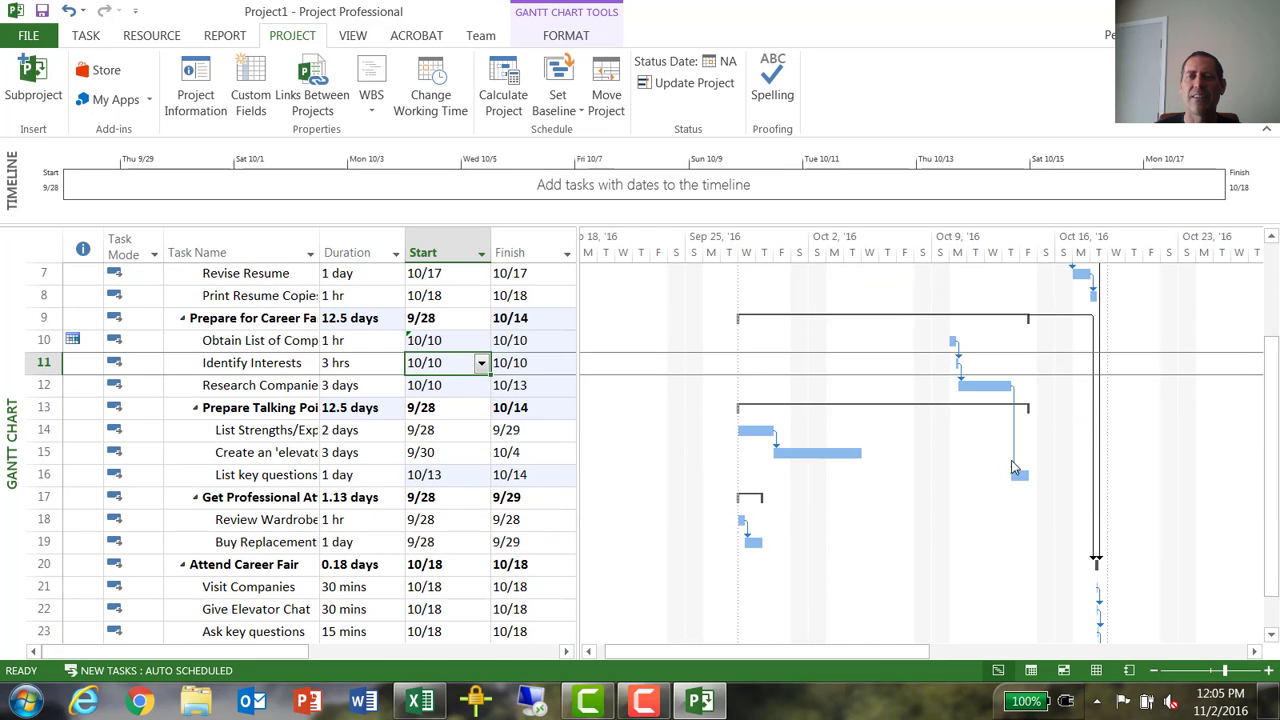
{"action": "left_click", "coordinate": [444, 342]}
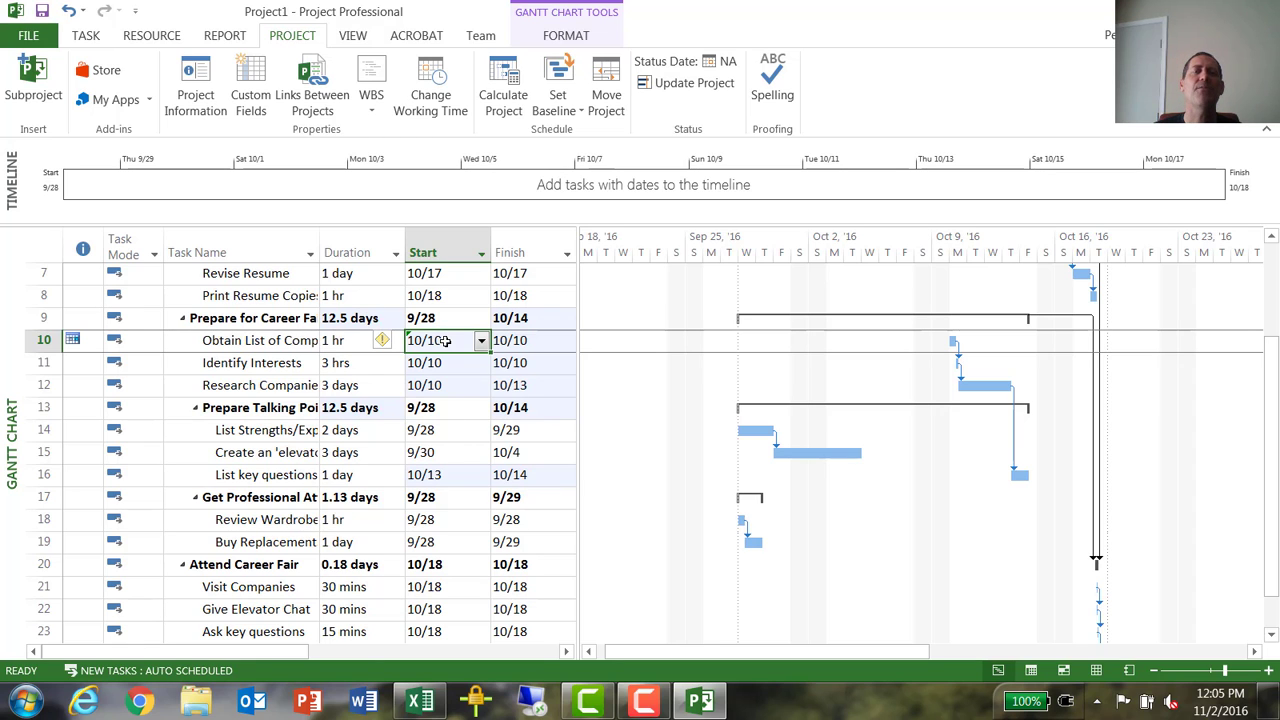
{"action": "scroll", "coordinate": [450, 400], "scroll_direction": "up", "scroll_amount": 2}
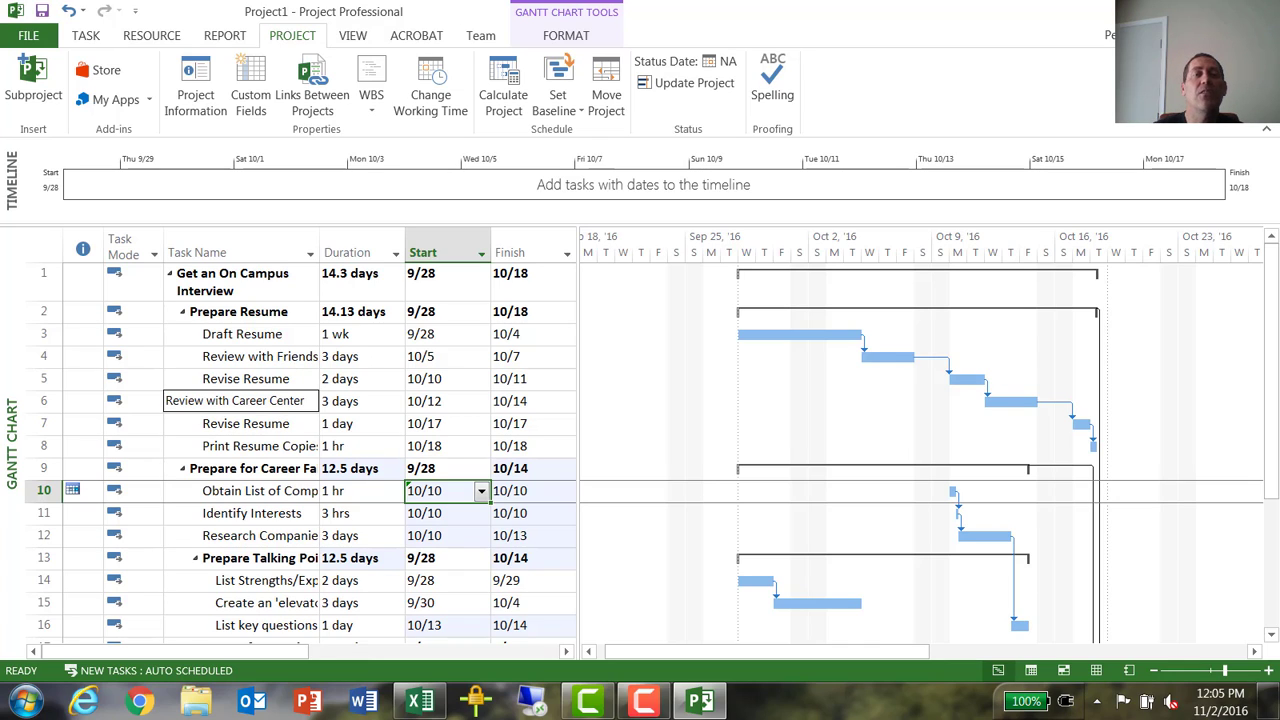
{"action": "left_click", "coordinate": [277, 401]}
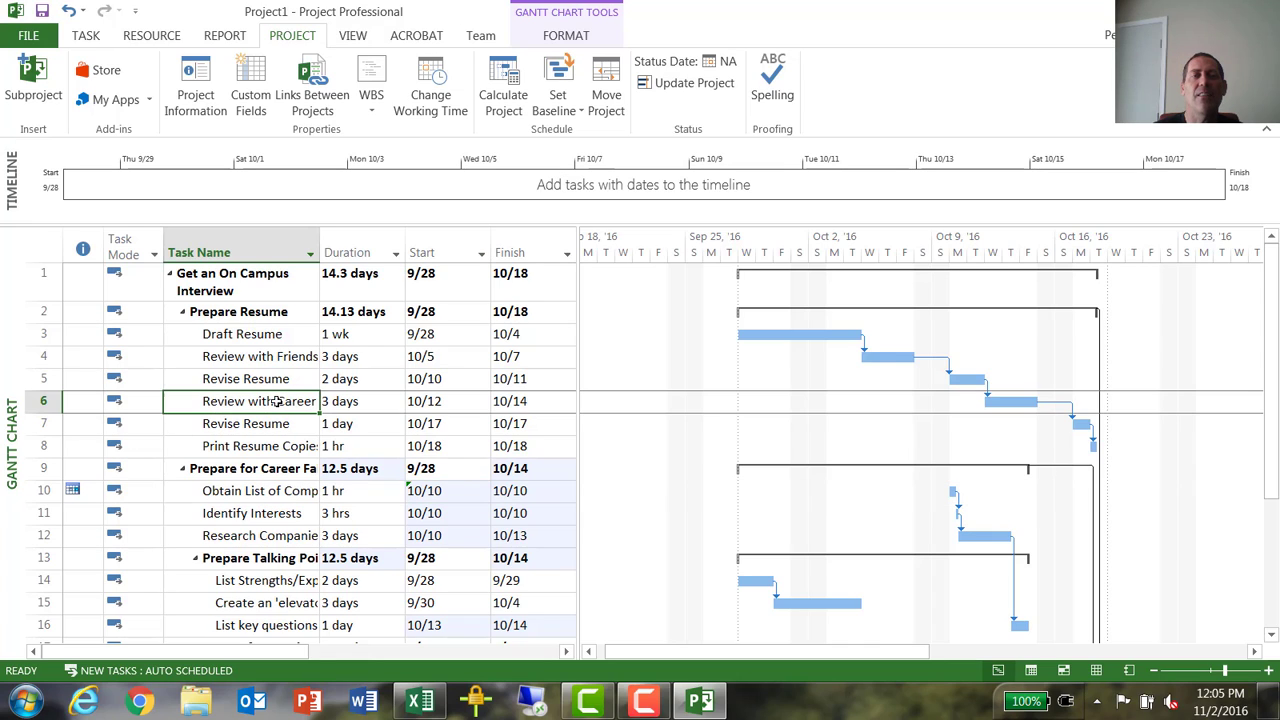
{"action": "left_click", "coordinate": [285, 490], "text": "ctrl"}
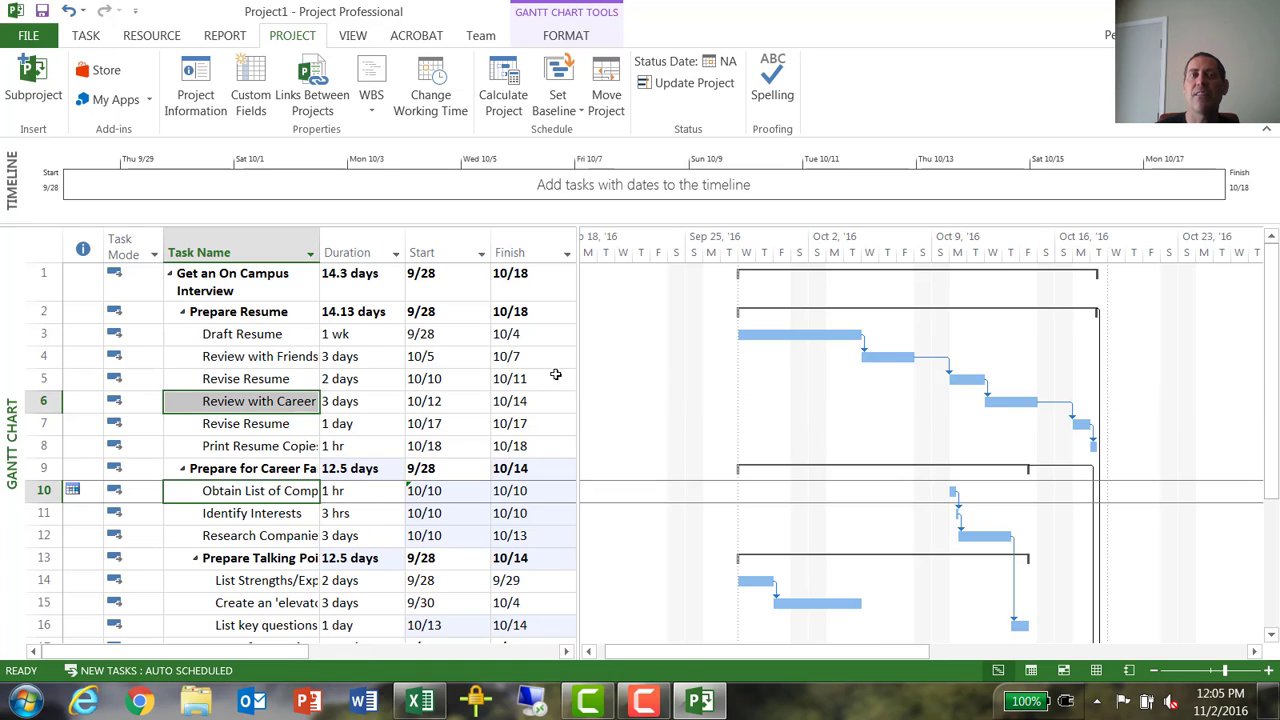
{"action": "left_click", "coordinate": [87, 36]}
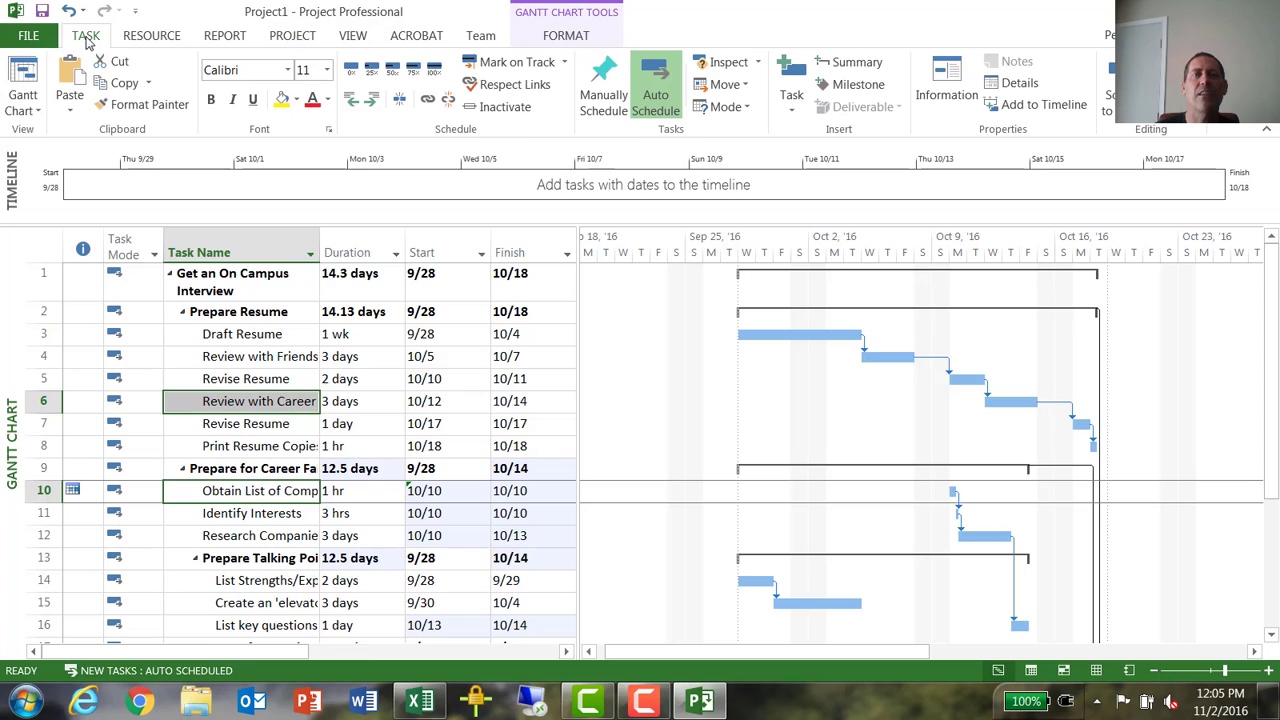
{"action": "left_click", "coordinate": [428, 103]}
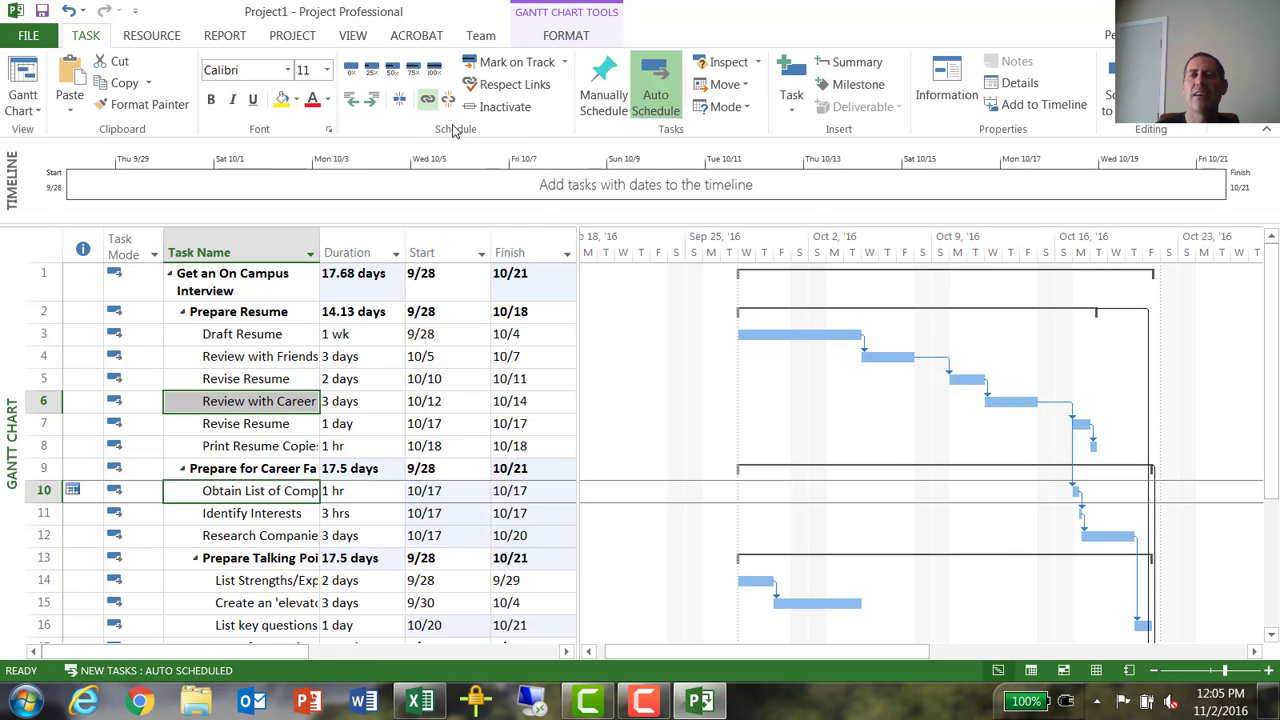
- Change the dependency type between Review with Career Center and Obtain List of Companies to Start-to-Start (SS)
{"action": "double_click", "coordinate": [1075, 462]}
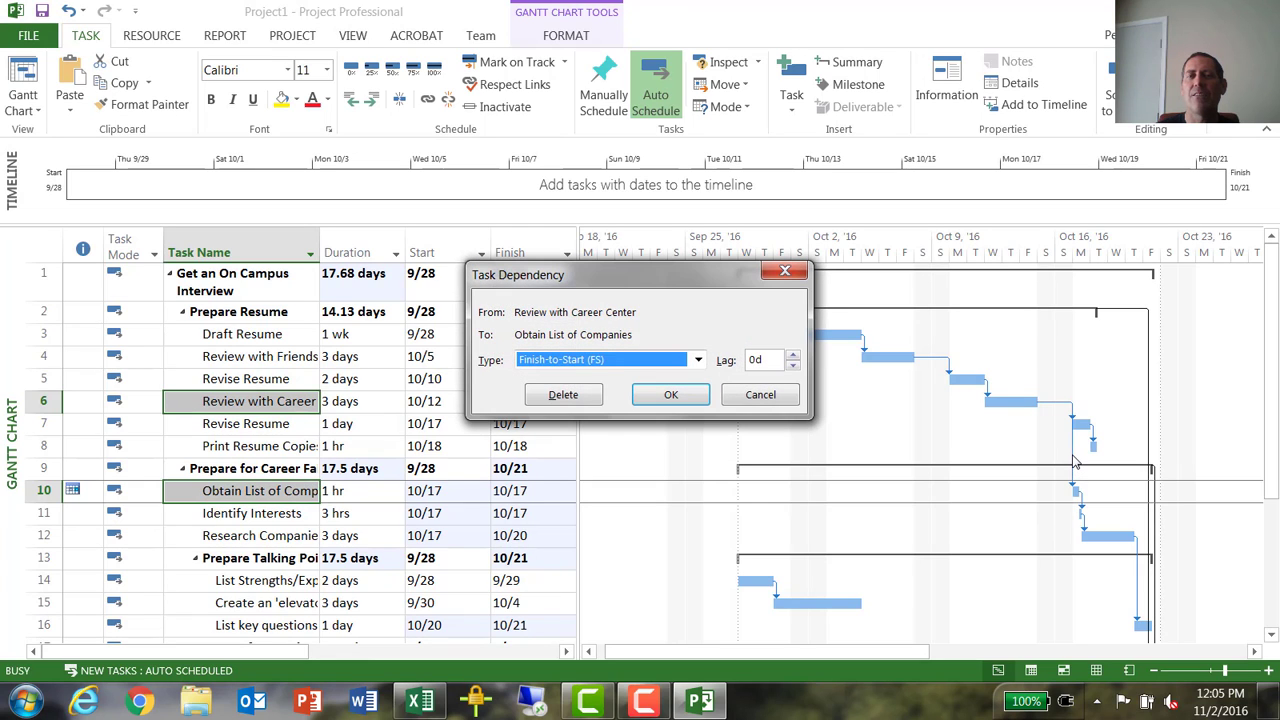
{"action": "left_click", "coordinate": [694, 362]}
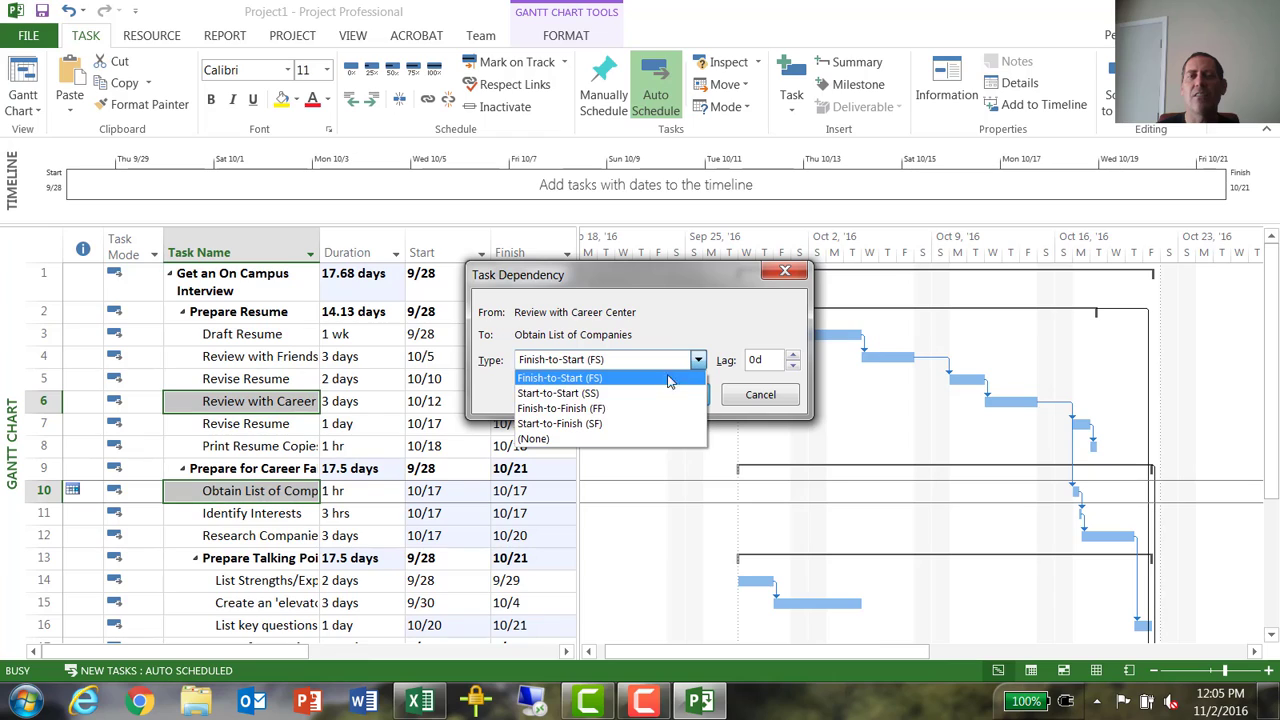
{"action": "left_click", "coordinate": [648, 394]}
{"action": "left_click", "coordinate": [668, 396]}
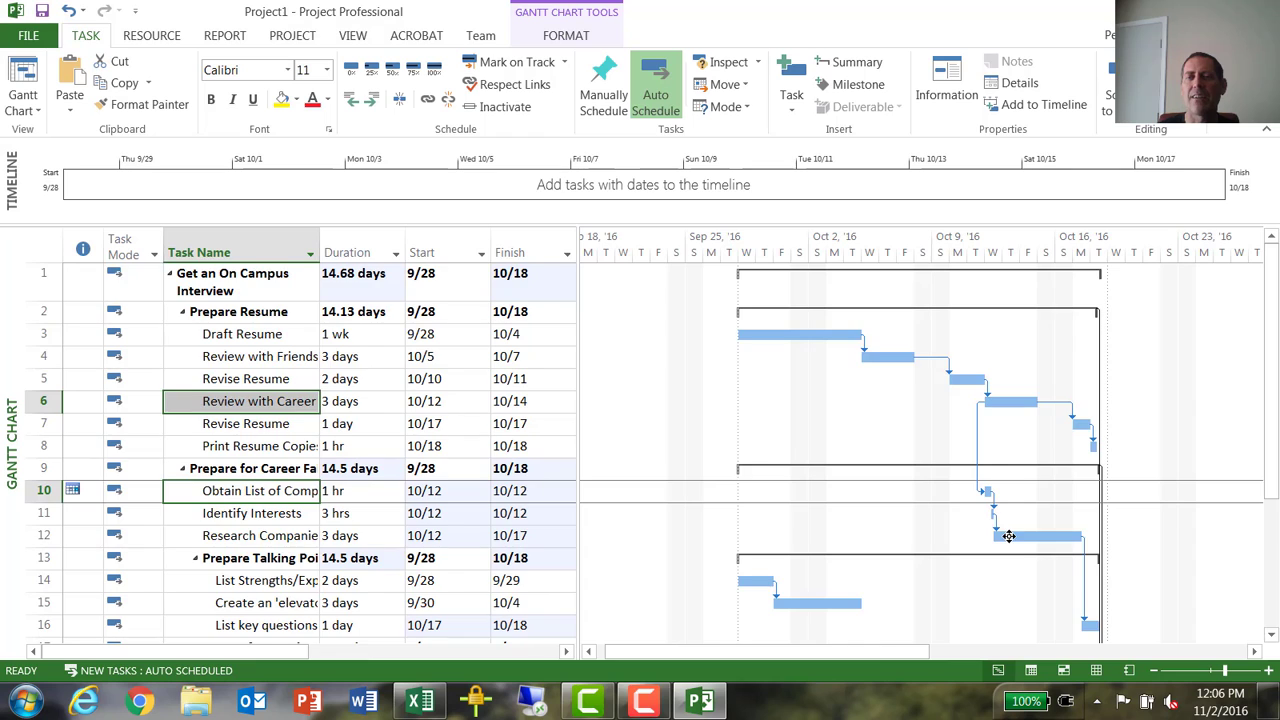
- Delete the four subtasks under Attend Career Fair, from Visit Companies through Ask for an Interview
{"action": "scroll", "coordinate": [1009, 536], "scroll_direction": "down", "scroll_amount": 1}
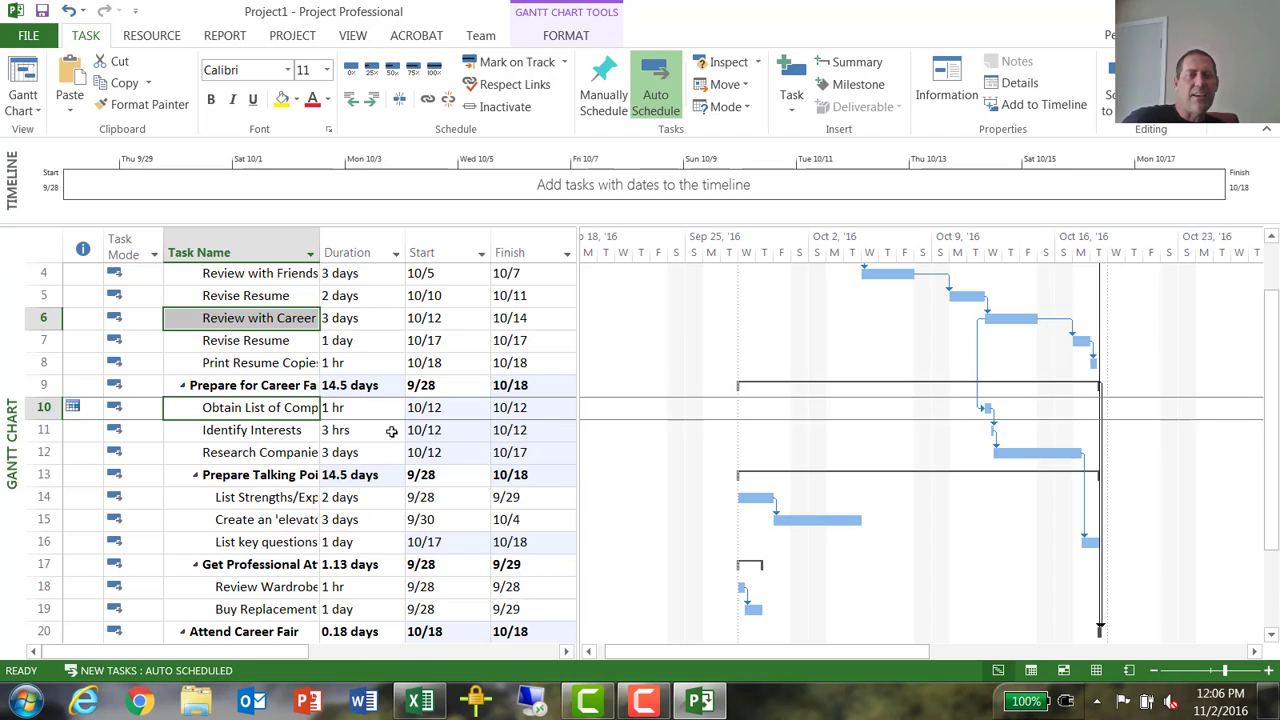
{"action": "scroll", "coordinate": [391, 431], "scroll_direction": "down", "scroll_amount": 2}
{"action": "scroll", "coordinate": [391, 431], "scroll_direction": "up", "scroll_amount": 3}
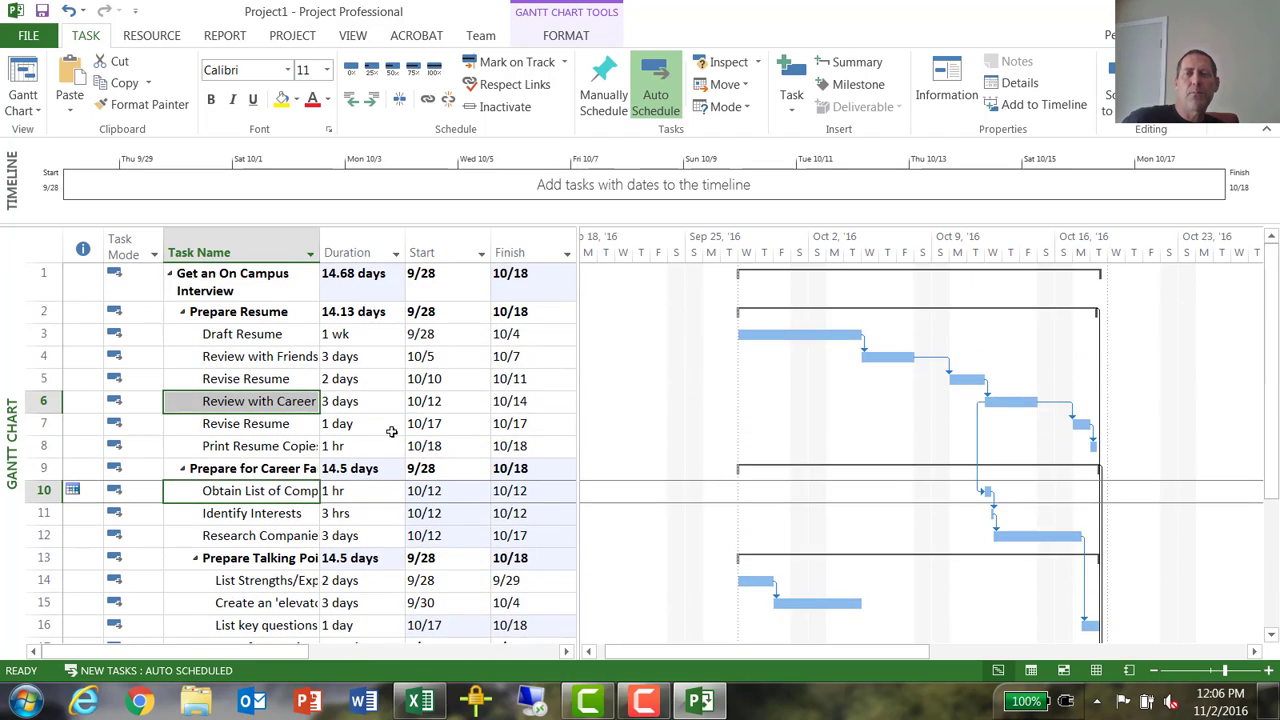
{"action": "scroll", "coordinate": [391, 431], "scroll_direction": "down", "scroll_amount": 2}
{"action": "scroll", "coordinate": [391, 431], "scroll_direction": "up", "scroll_amount": 2}
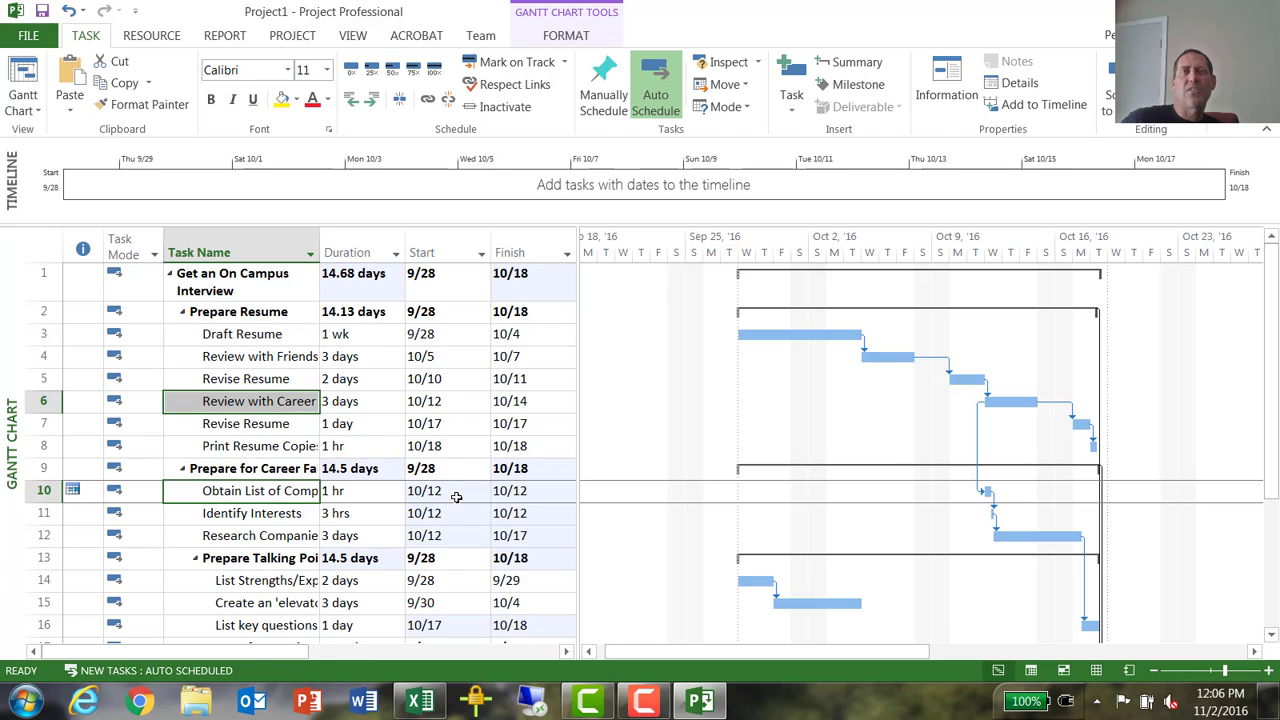
{"action": "scroll", "coordinate": [538, 452], "scroll_direction": "down", "scroll_amount": 5}
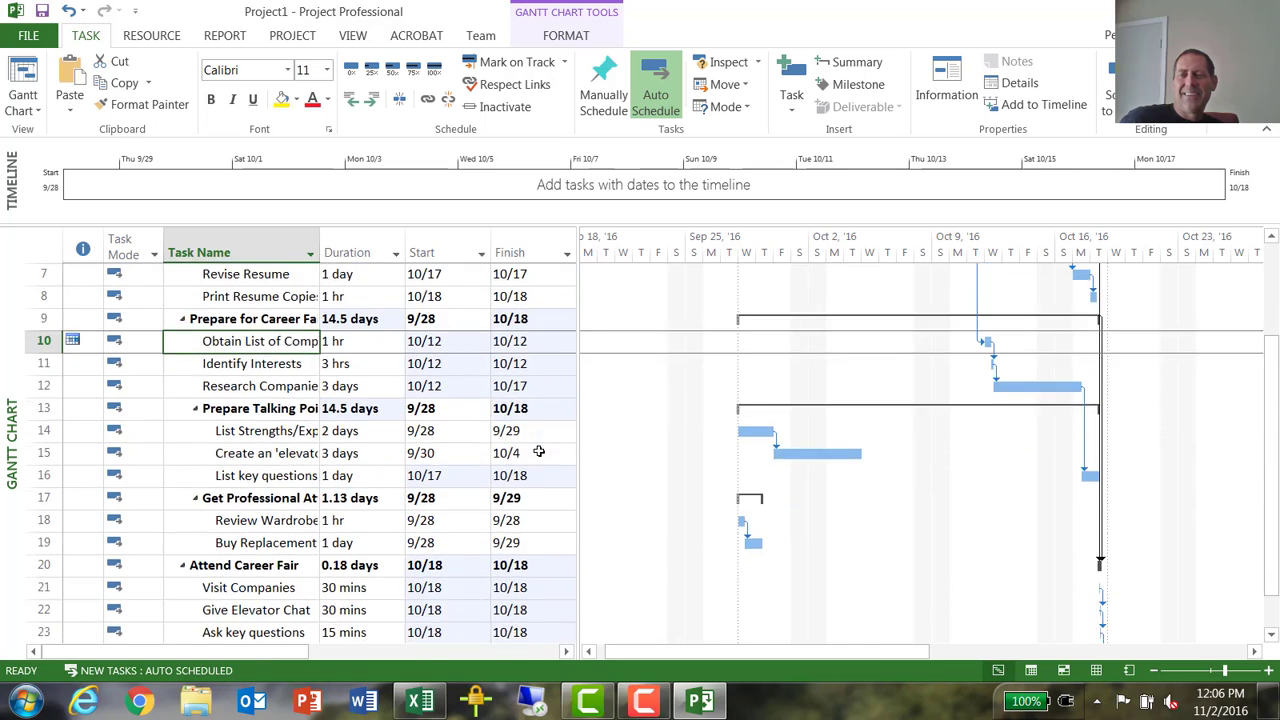
{"action": "scroll", "coordinate": [538, 452], "scroll_direction": "up", "scroll_amount": 1}
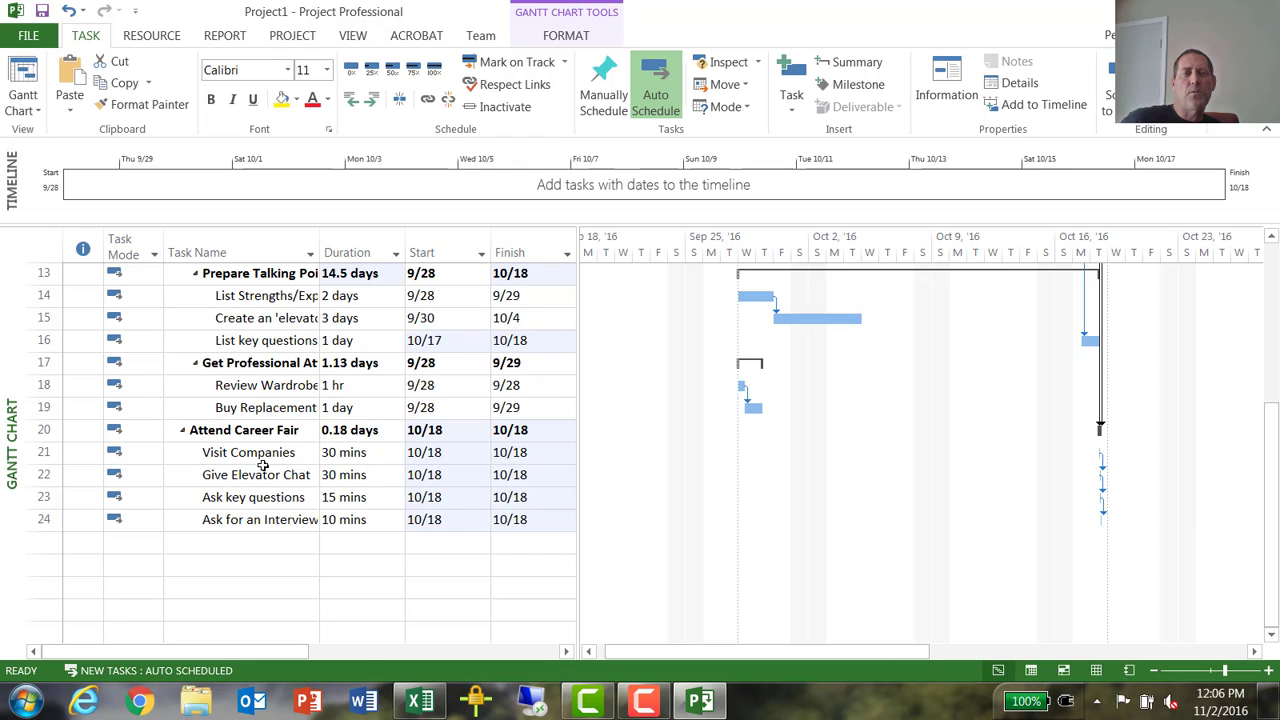
{"action": "left_click_drag", "start_coordinate": [44, 457], "coordinate": [33, 518]}
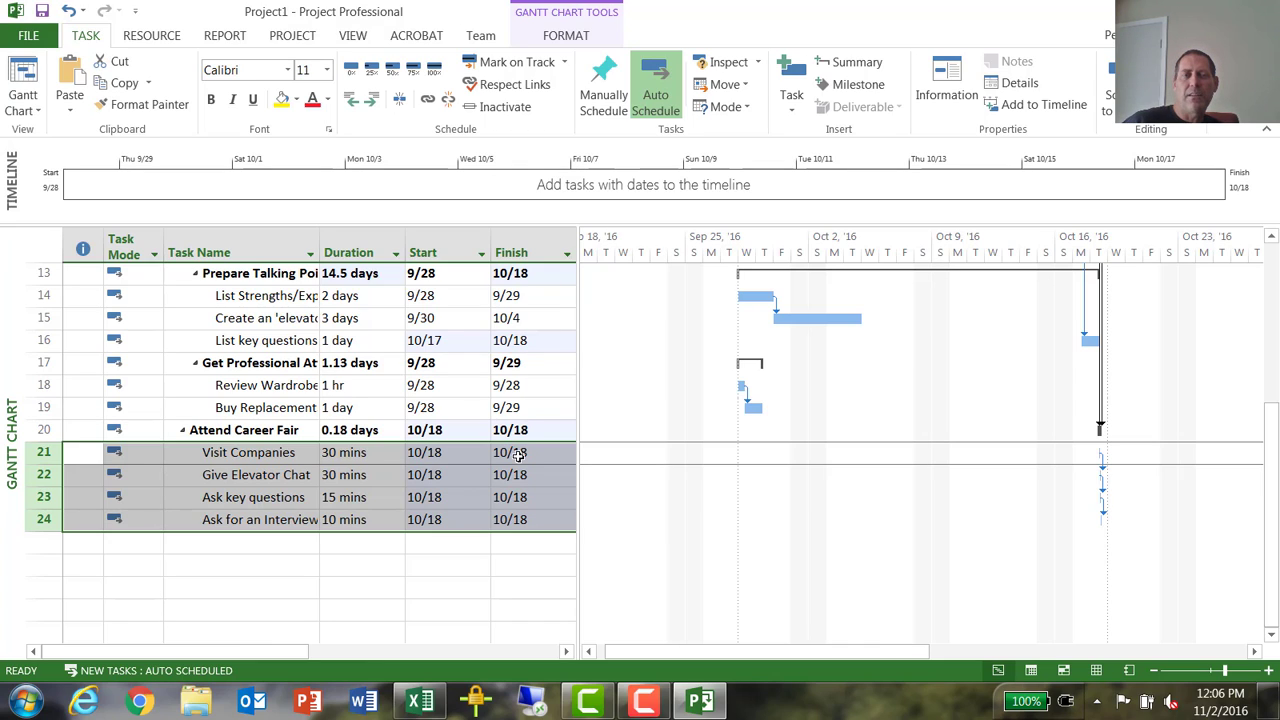
{"action": "key", "text": "Delete"}
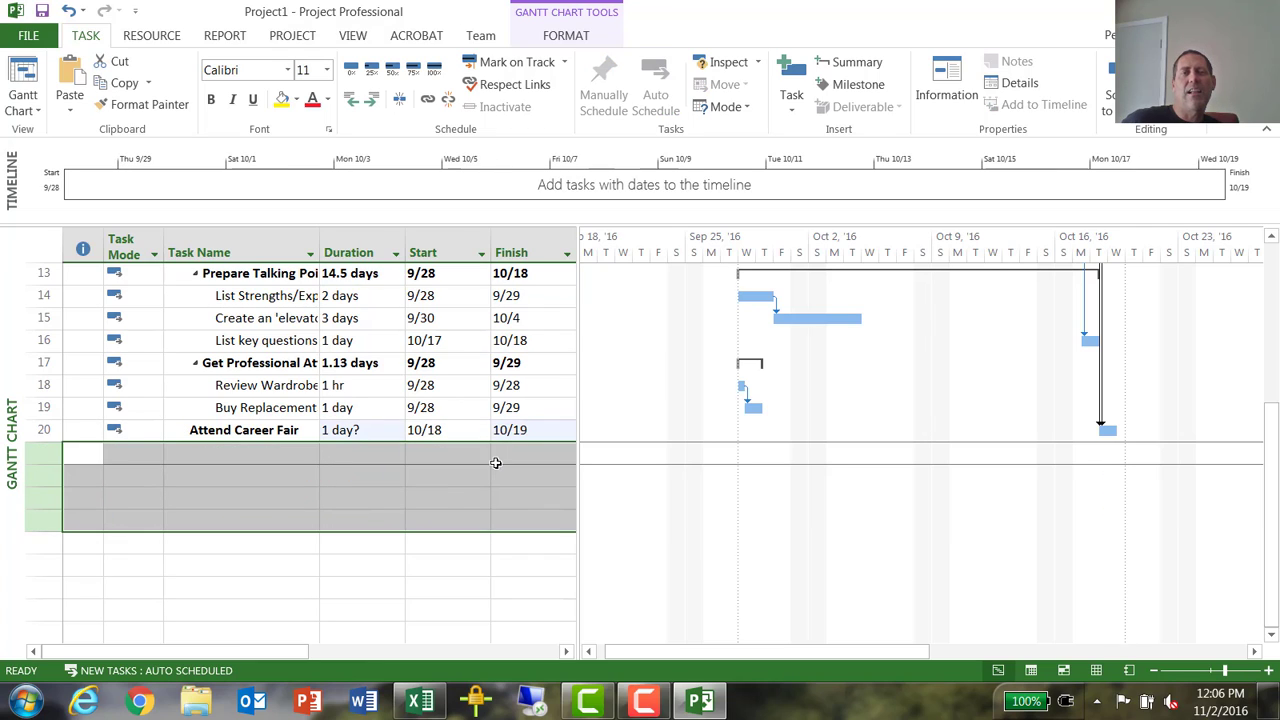
- Set the duration of task 20, Attend Career Fair, to 0 to make it a milestone
{"action": "left_click", "coordinate": [342, 429]}
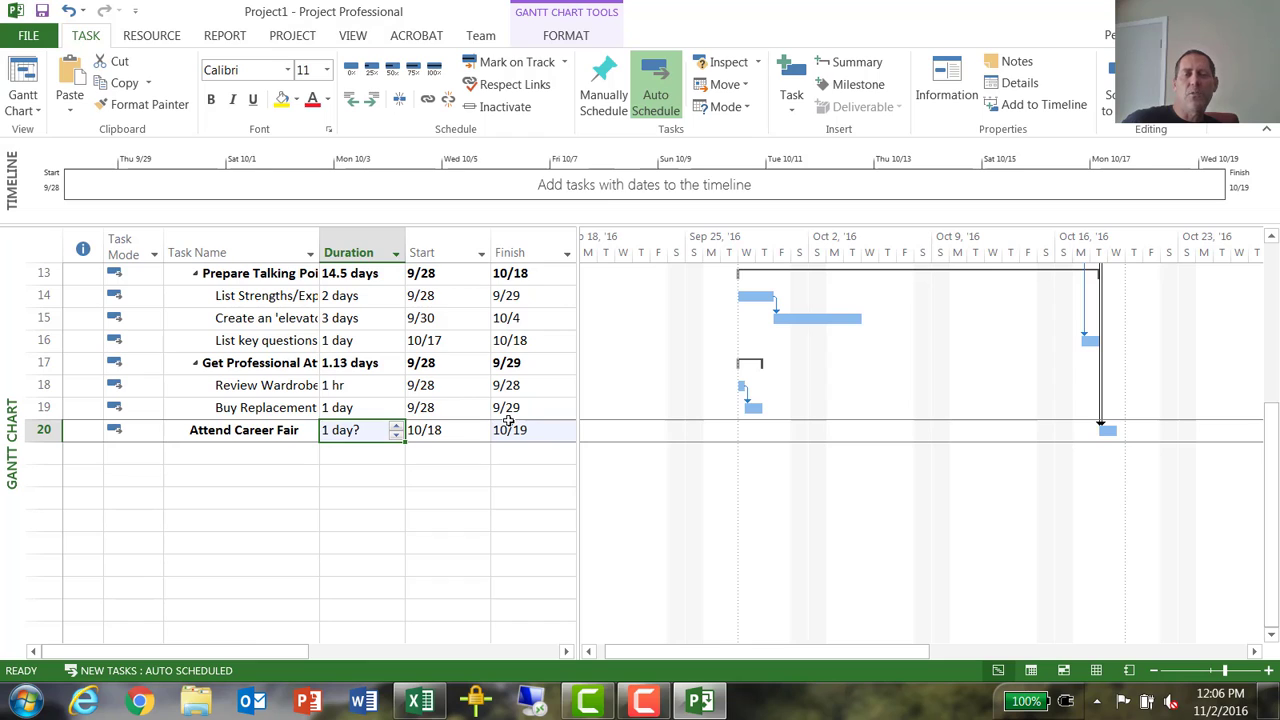
{"action": "type", "text": "0"}
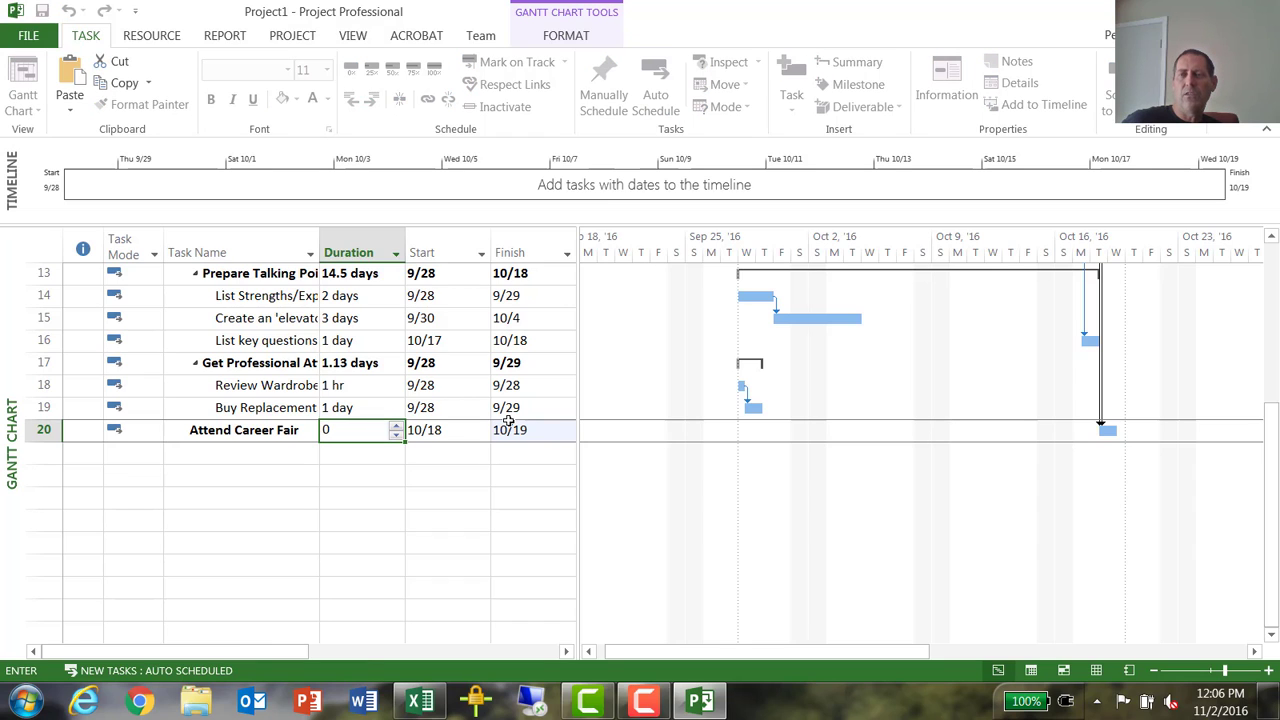
{"action": "key", "text": "Return"}
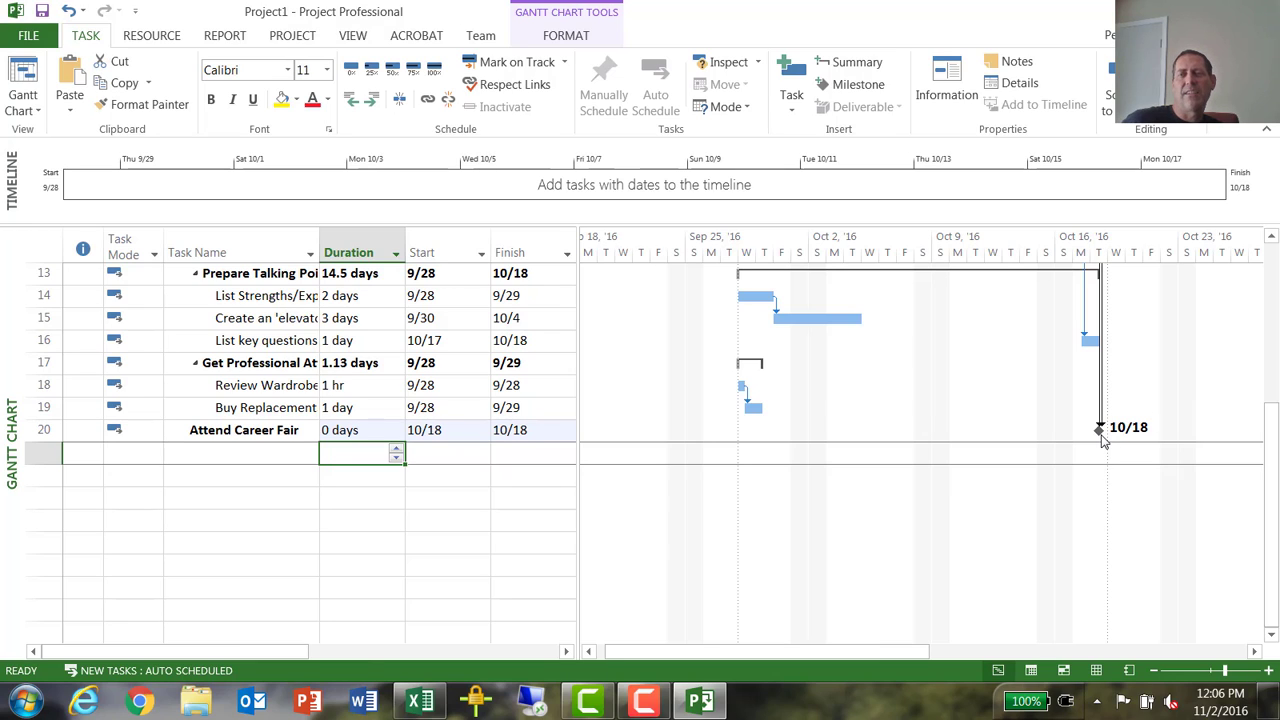
- Try to set the start date of the auto-scheduled Attend Career Fair milestone to 10/17
{"action": "left_click", "coordinate": [449, 430]}
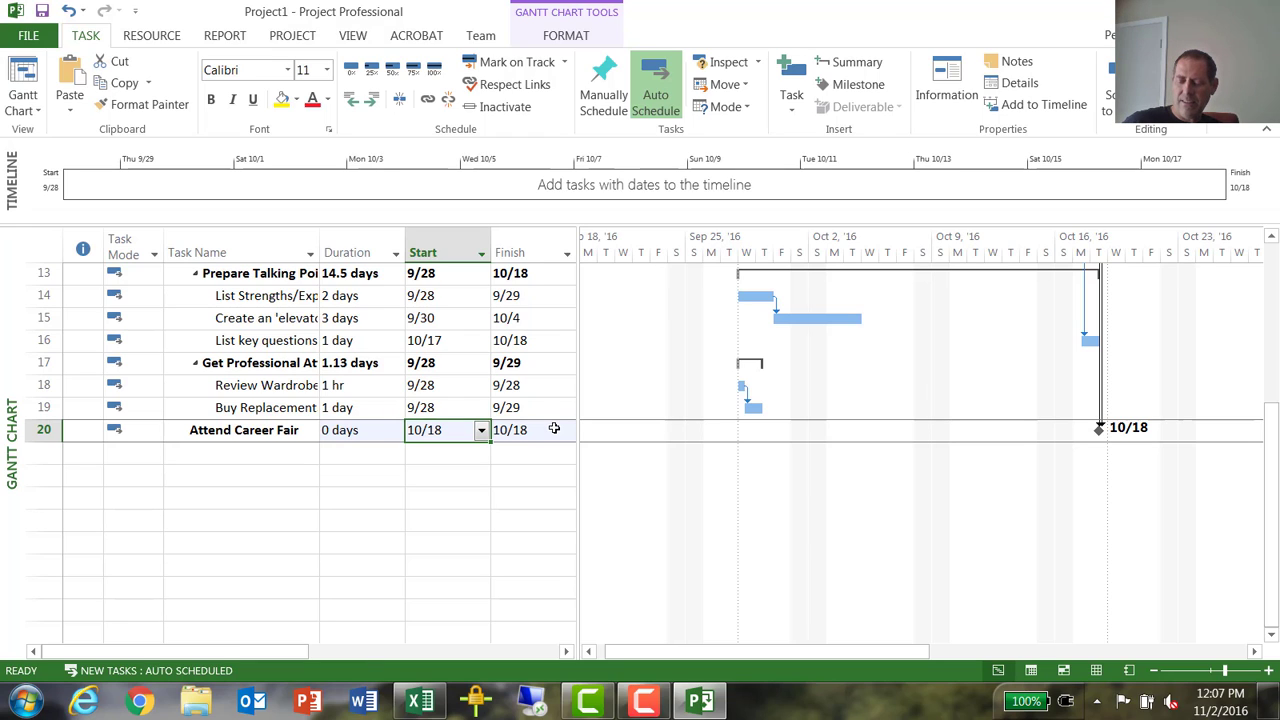
{"action": "type", "text": "10"}
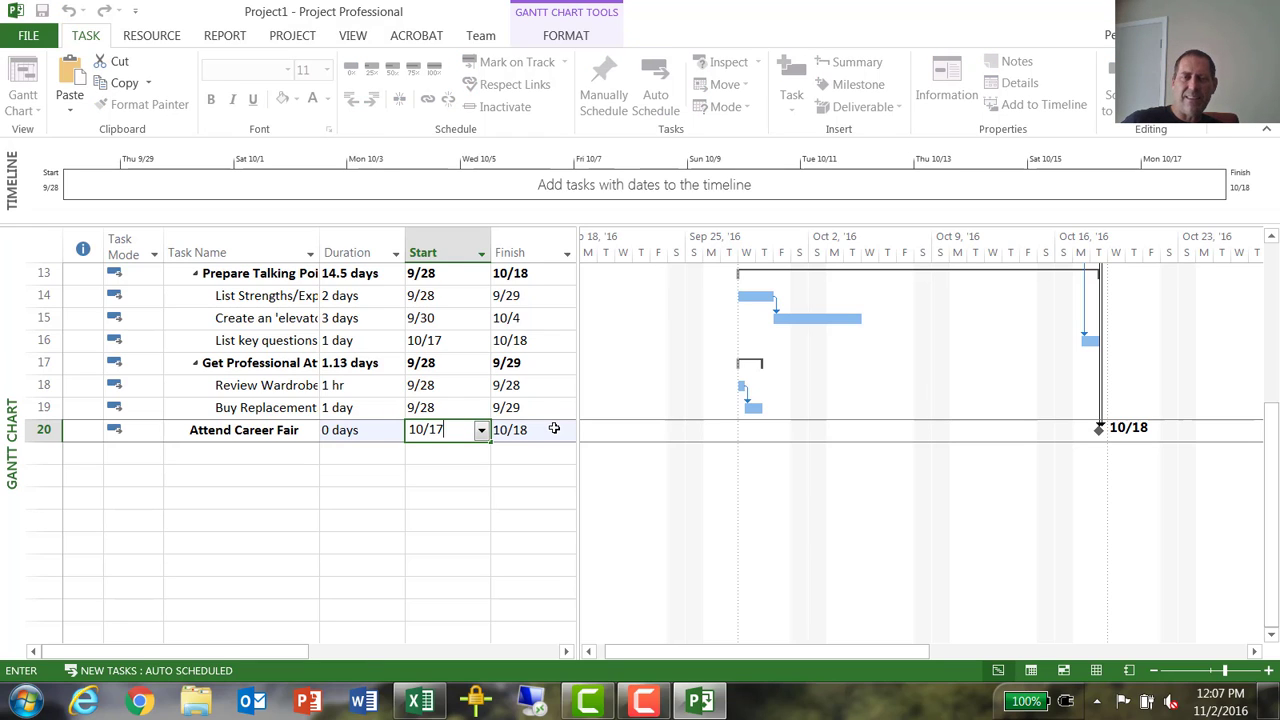
{"action": "key", "text": "Return"}
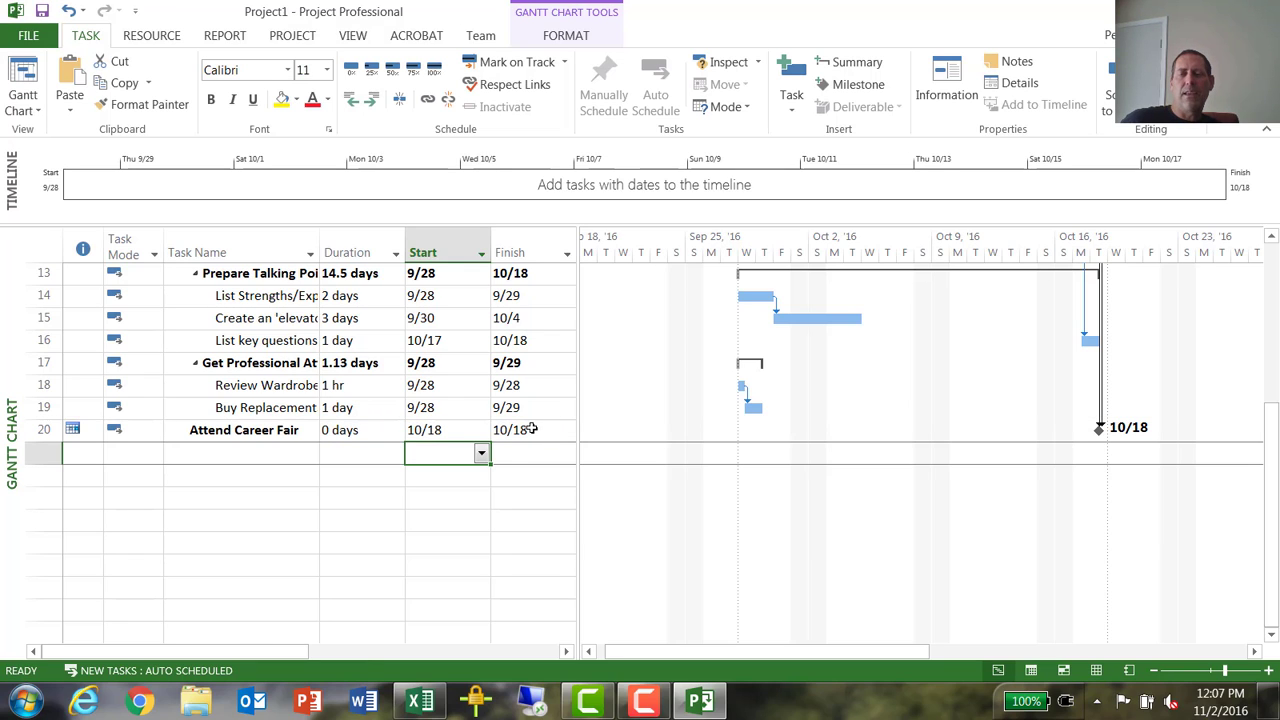
- Switch task 20, Attend Career Fair, to Manually Scheduled and set its start date to 10/17
{"action": "left_click", "coordinate": [146, 430]}
{"action": "left_click", "coordinate": [152, 430]}
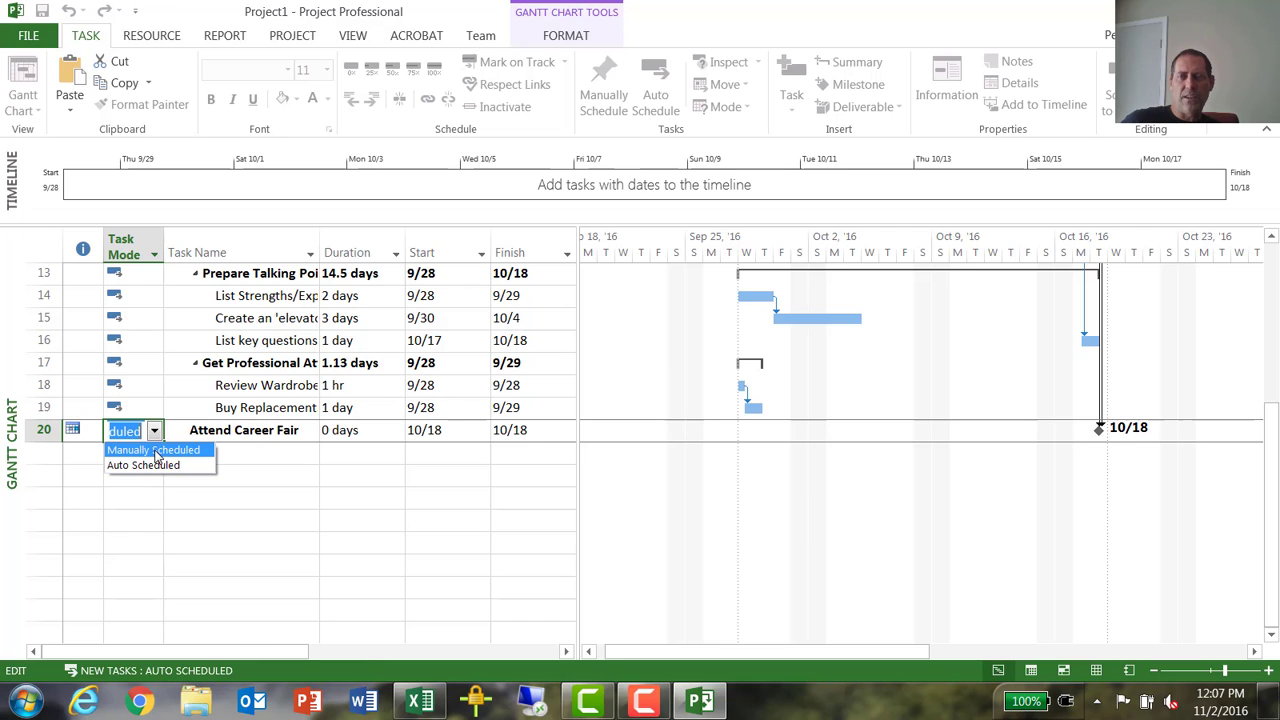
{"action": "left_click", "coordinate": [155, 451]}
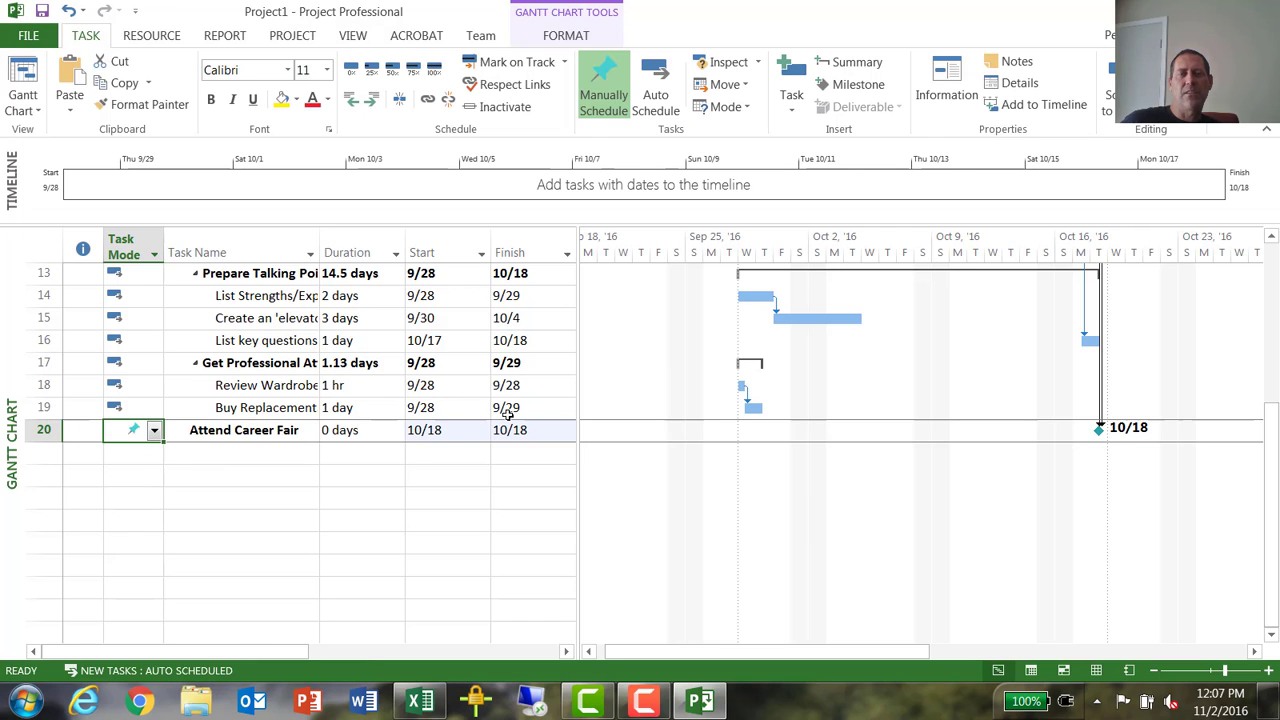
{"action": "left_click", "coordinate": [443, 429]}
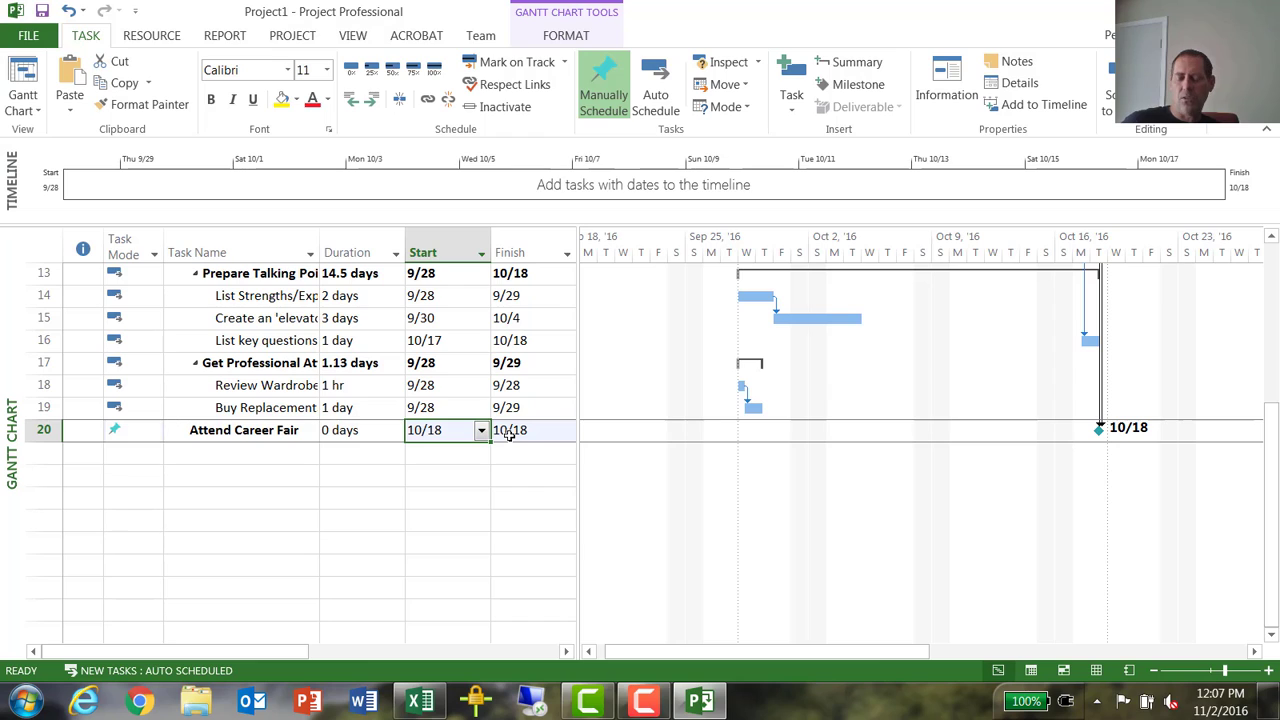
{"action": "type", "text": "10"}
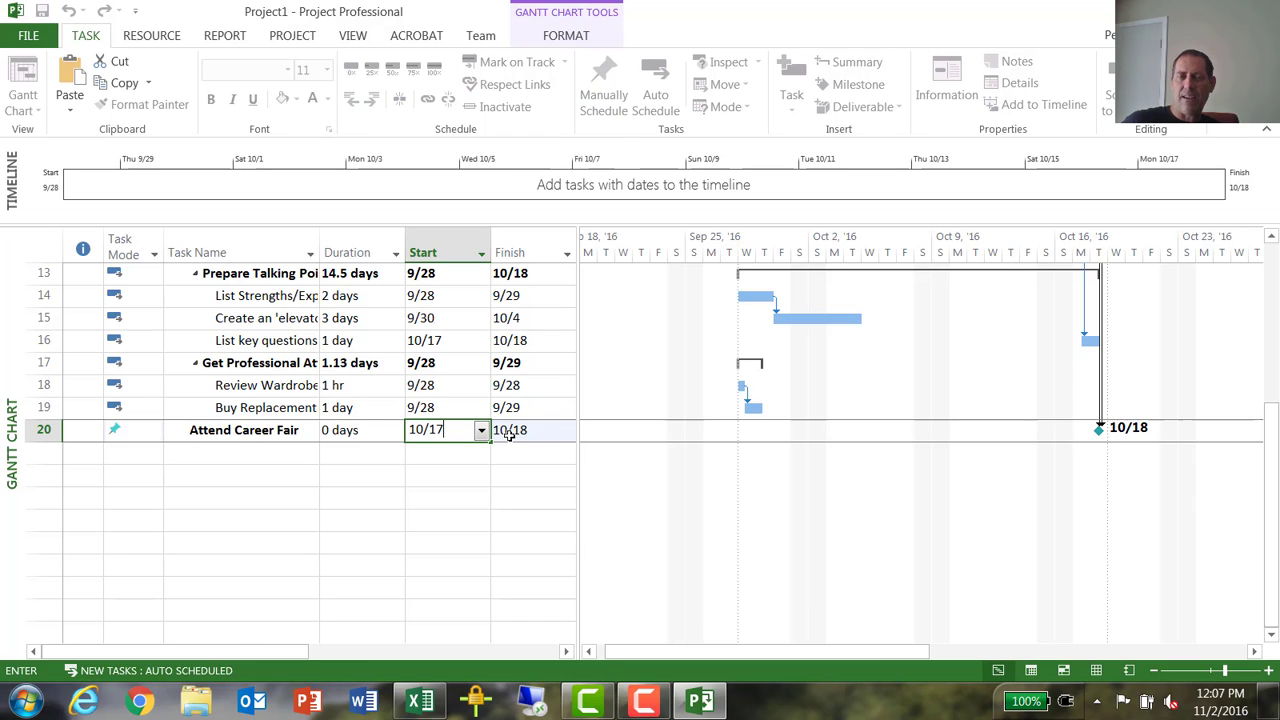
{"action": "key", "text": "Return"}
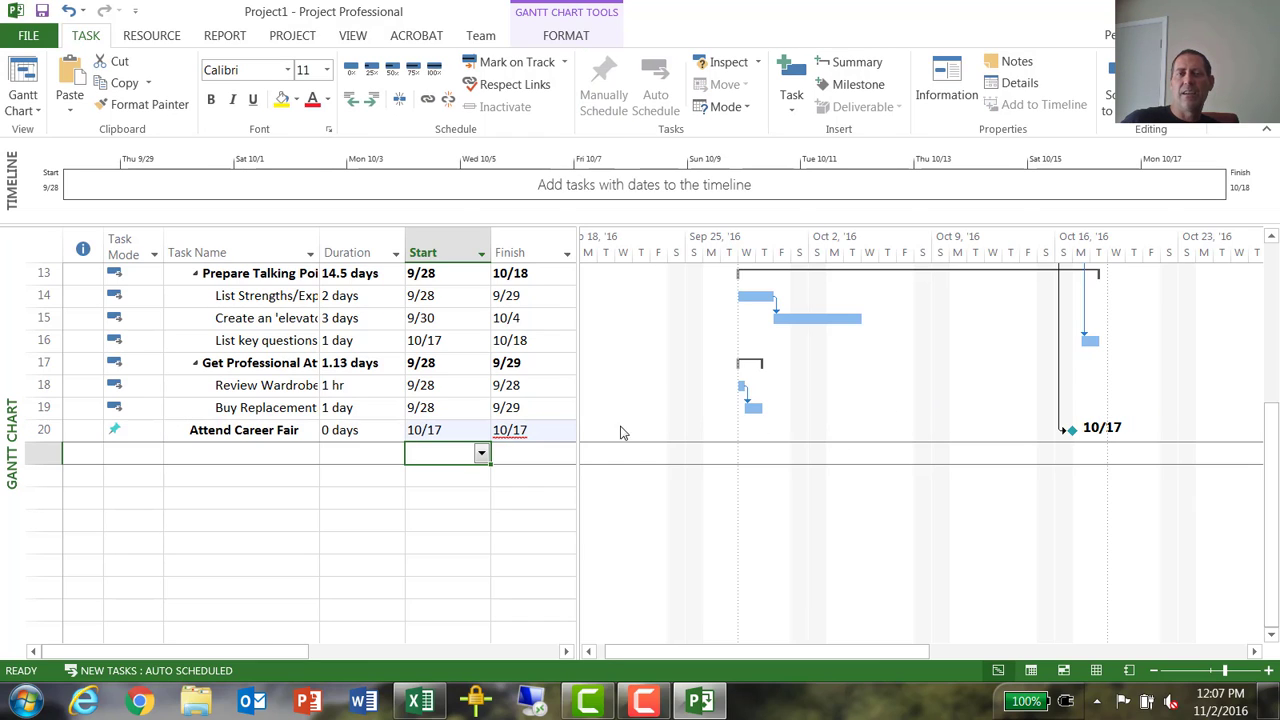
{"action": "left_click", "coordinate": [515, 432]}
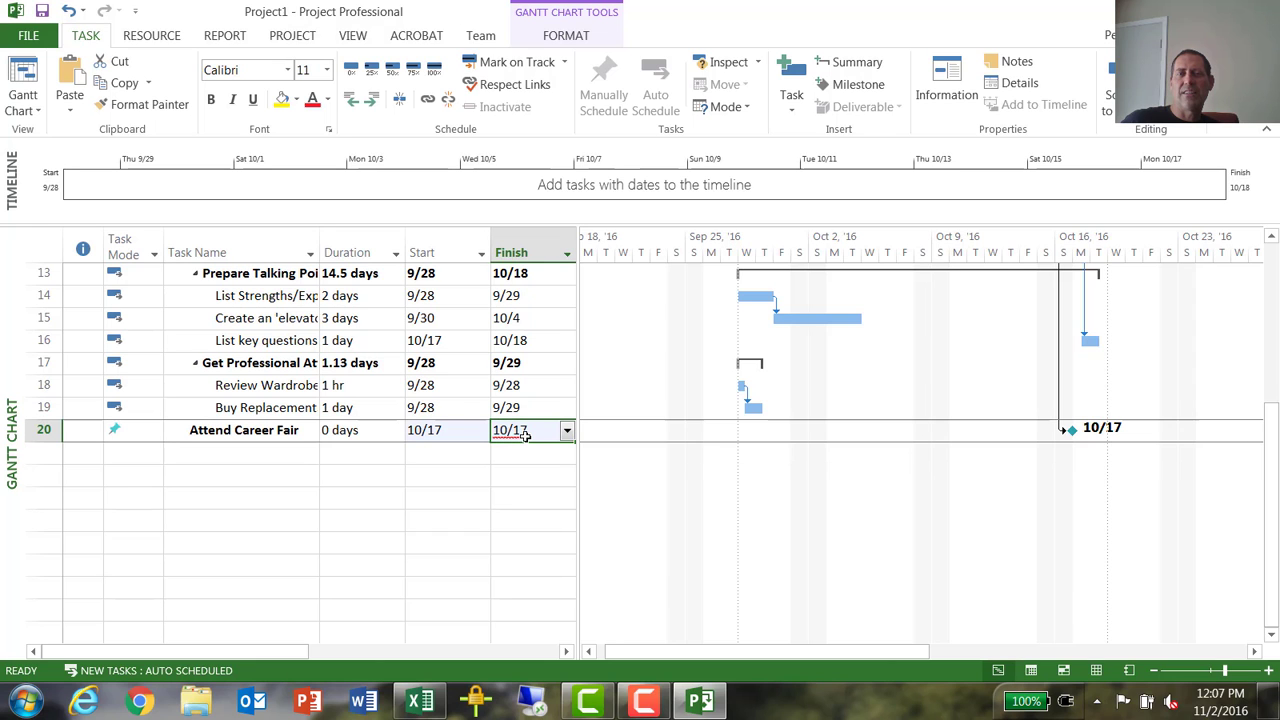
- Set the duration of task 3, Draft Resume, to 3 days
{"action": "scroll", "coordinate": [985, 435], "scroll_direction": "up", "scroll_amount": 4}
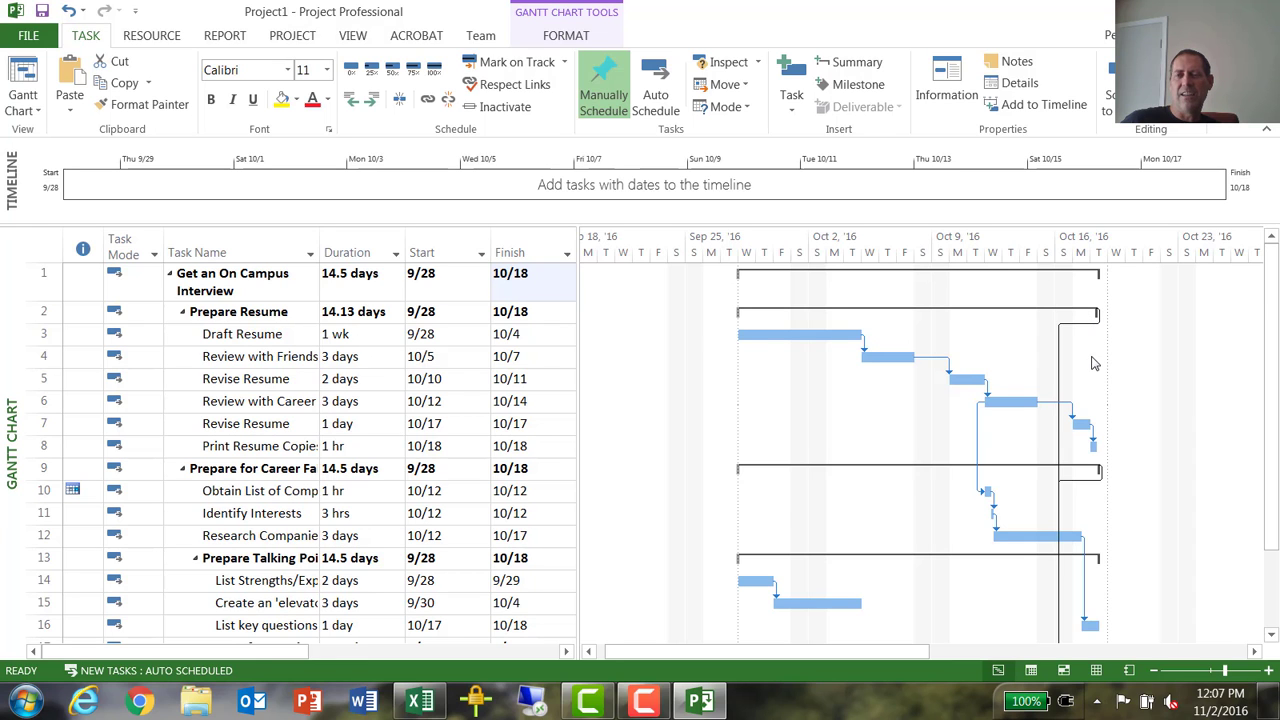
{"action": "scroll", "coordinate": [1094, 363], "scroll_direction": "down", "scroll_amount": 4}
{"action": "scroll", "coordinate": [1094, 363], "scroll_direction": "up", "scroll_amount": 3}
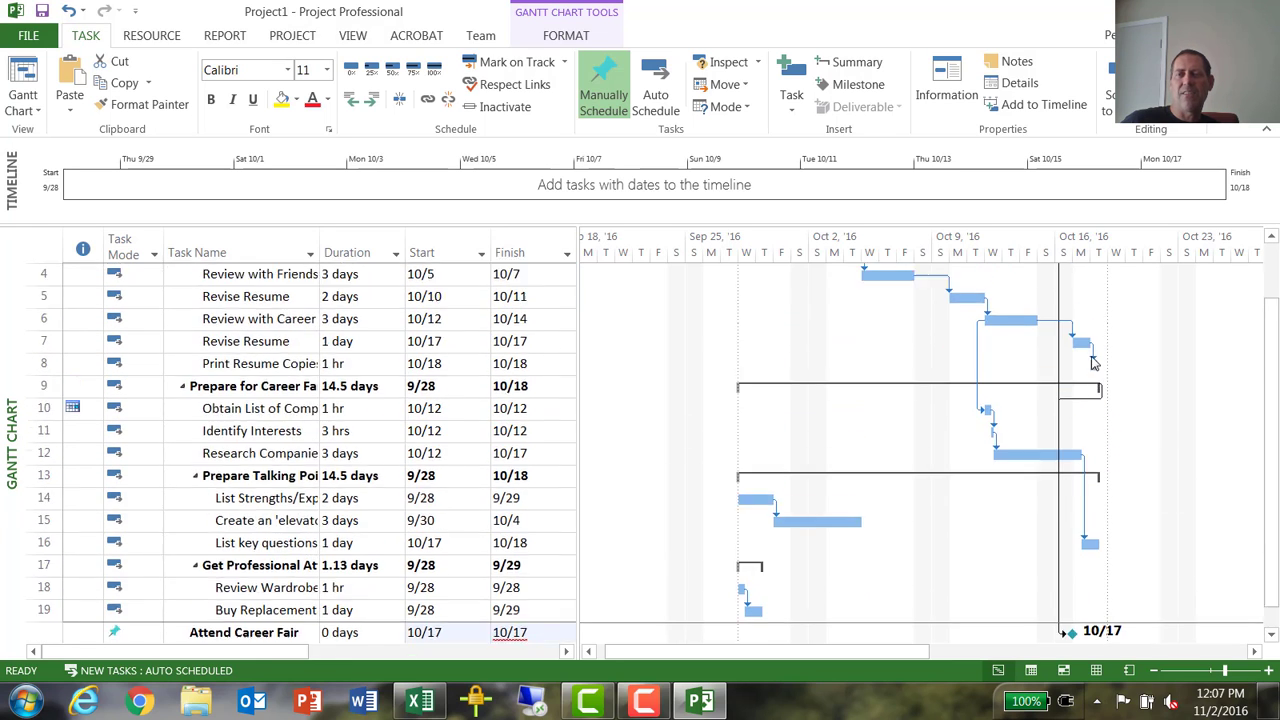
{"action": "scroll", "coordinate": [1094, 363], "scroll_direction": "up", "scroll_amount": 2}
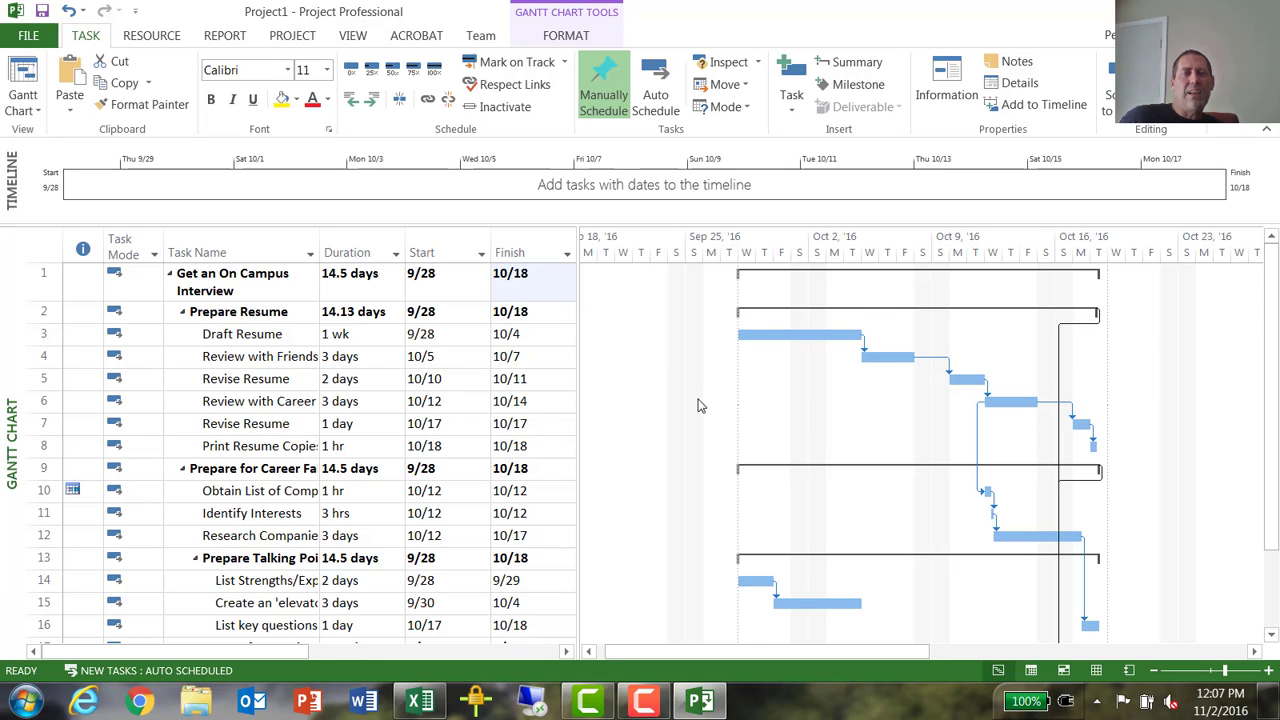
{"action": "left_click", "coordinate": [352, 334]}
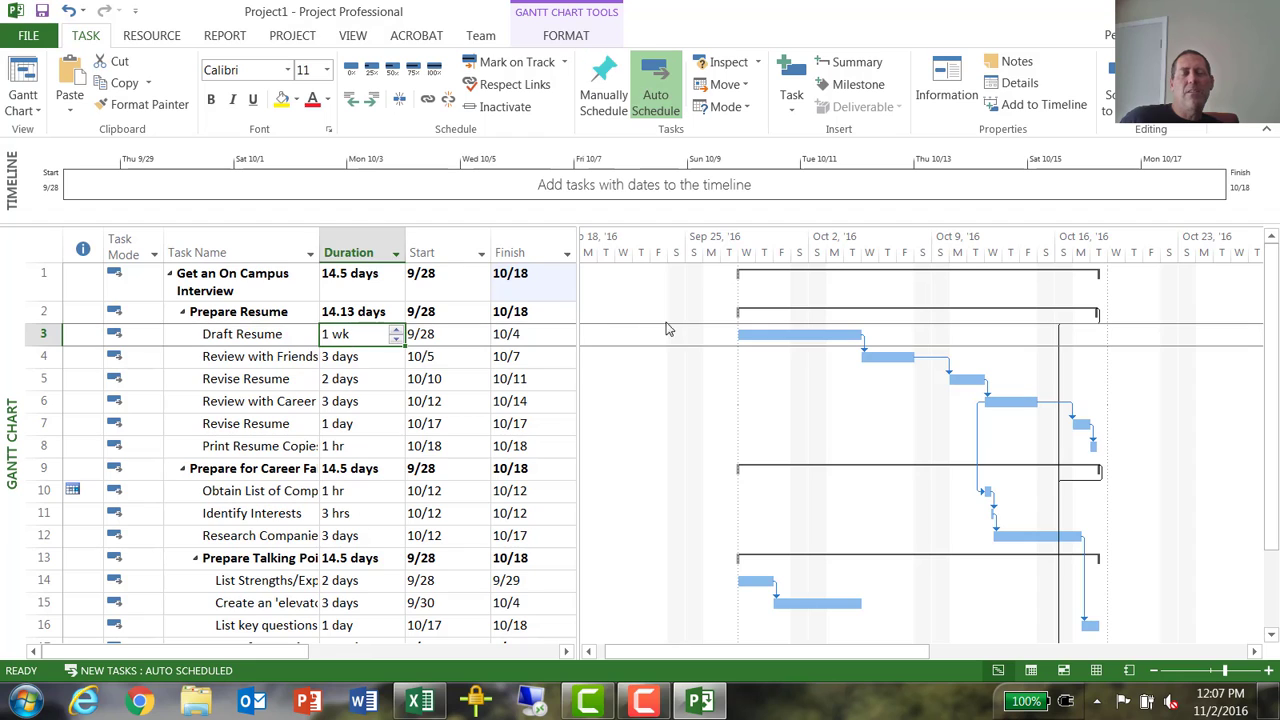
{"action": "type", "text": "3"}
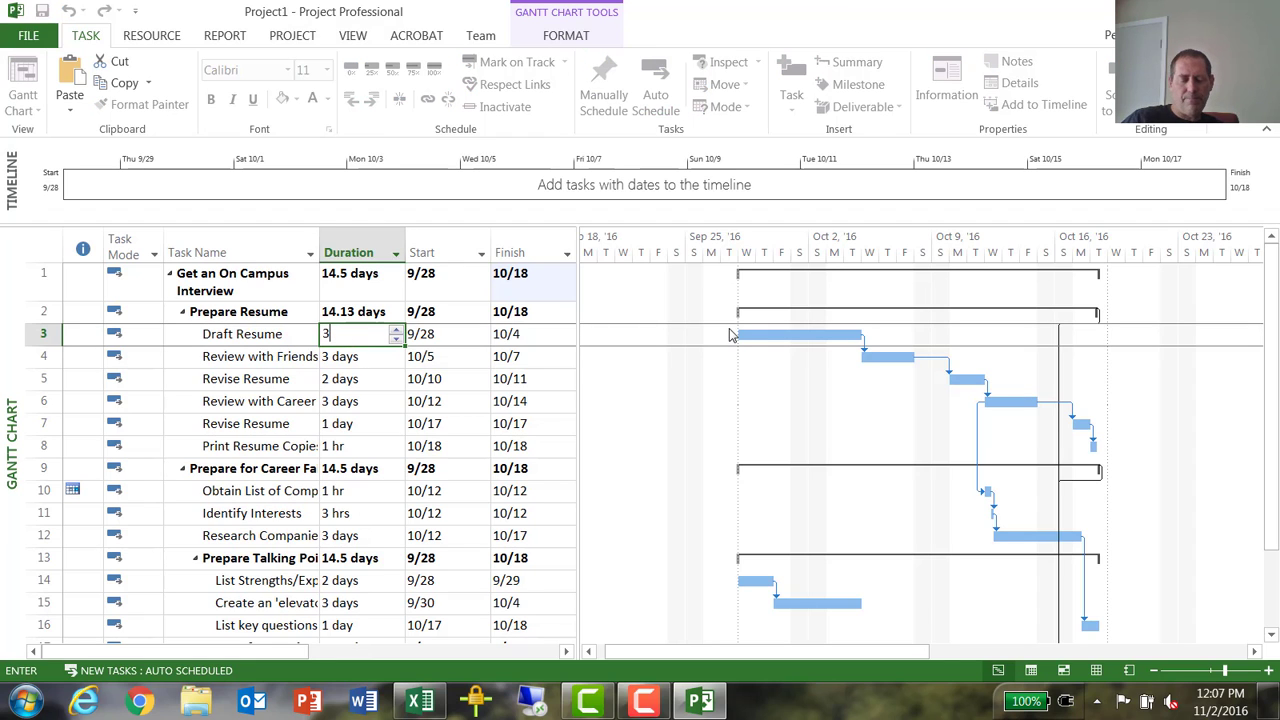
{"action": "key", "text": "Return"}
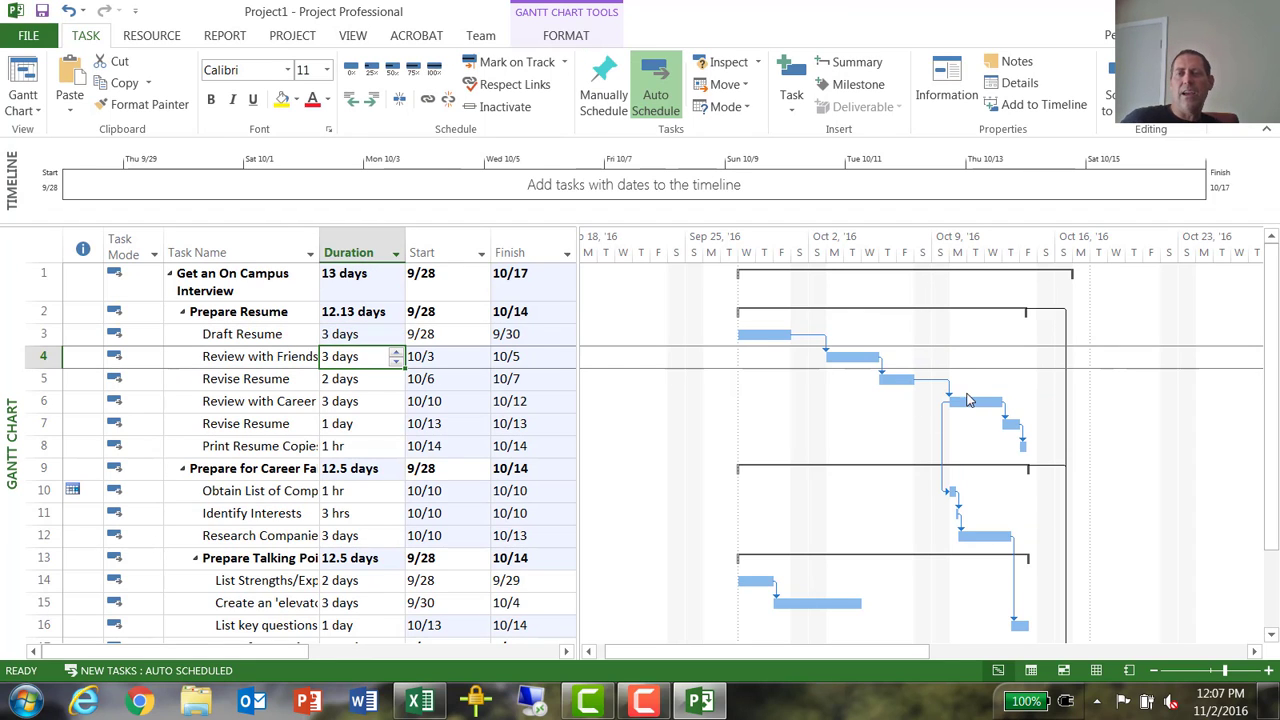
- Examine the predecessors, resources and available constraint types in the task information of task 16, List key questions to ask
{"action": "scroll", "coordinate": [965, 395], "scroll_direction": "down", "scroll_amount": 6}
{"action": "scroll", "coordinate": [978, 392], "scroll_direction": "up", "scroll_amount": 6}
{"action": "scroll", "coordinate": [979, 392], "scroll_direction": "up", "scroll_amount": 1}
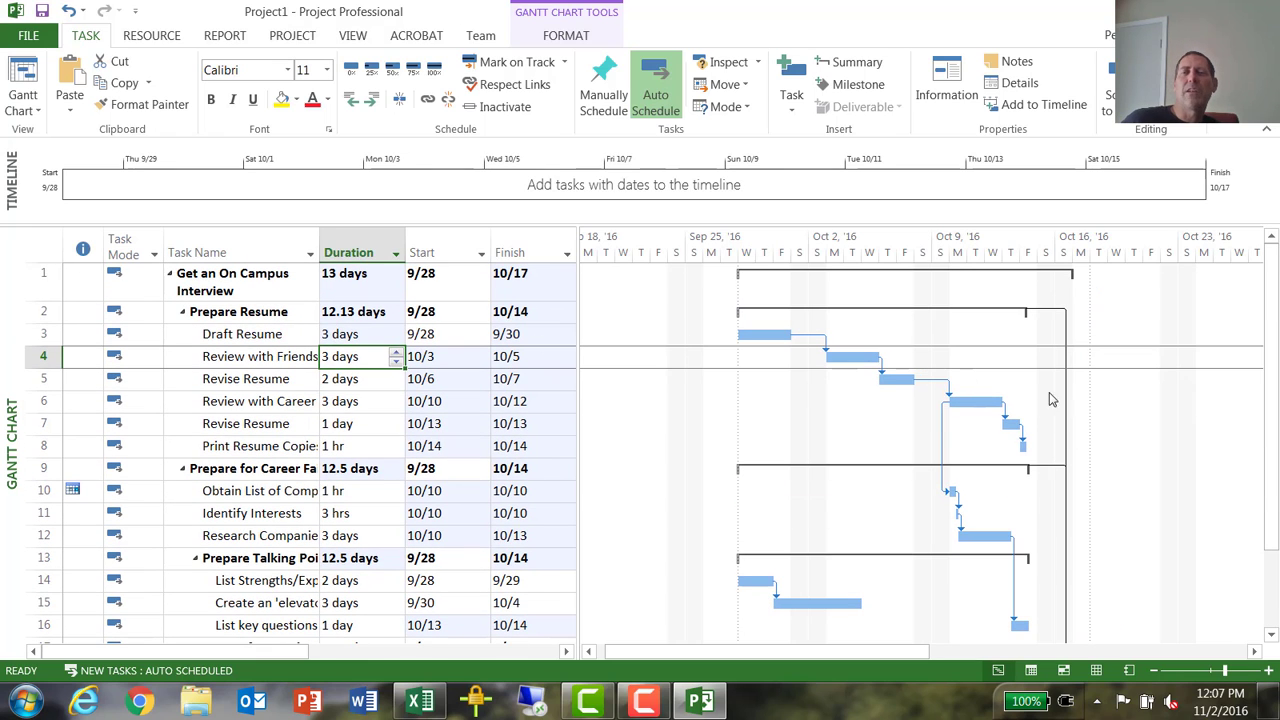
{"action": "scroll", "coordinate": [1041, 414], "scroll_direction": "down", "scroll_amount": 3}
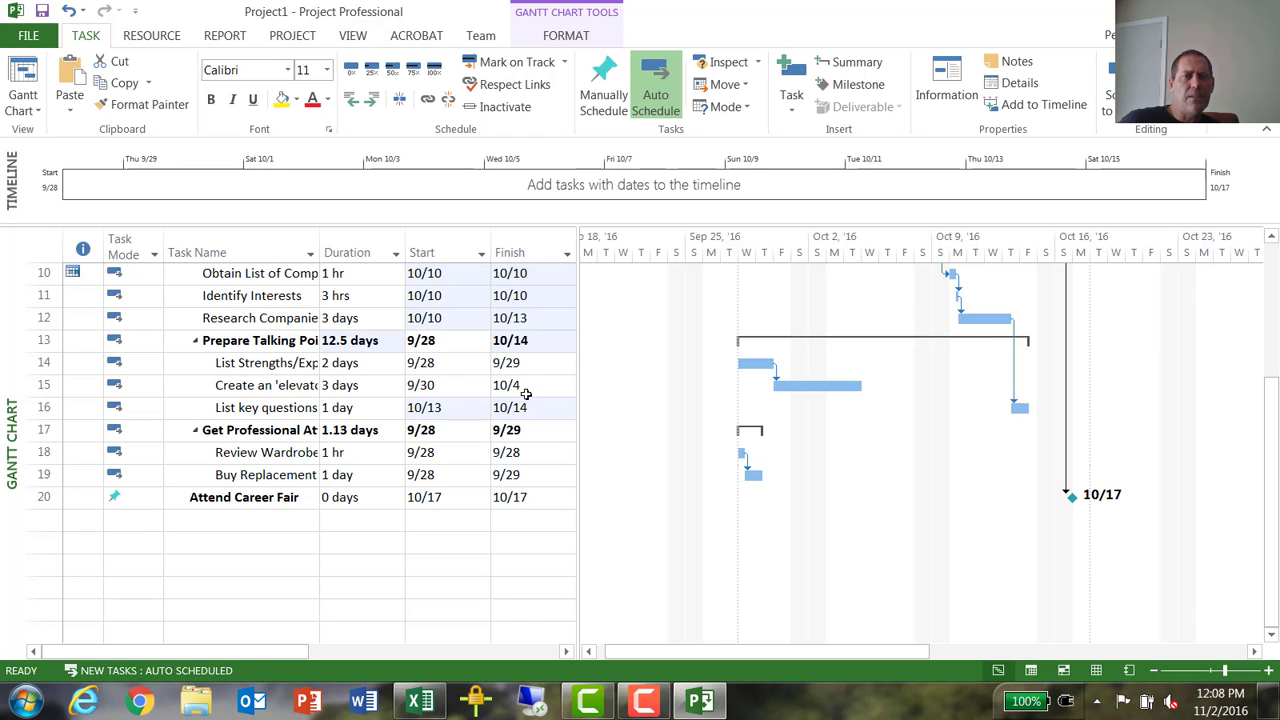
{"action": "left_click", "coordinate": [260, 410]}
{"action": "double_click", "coordinate": [260, 410]}
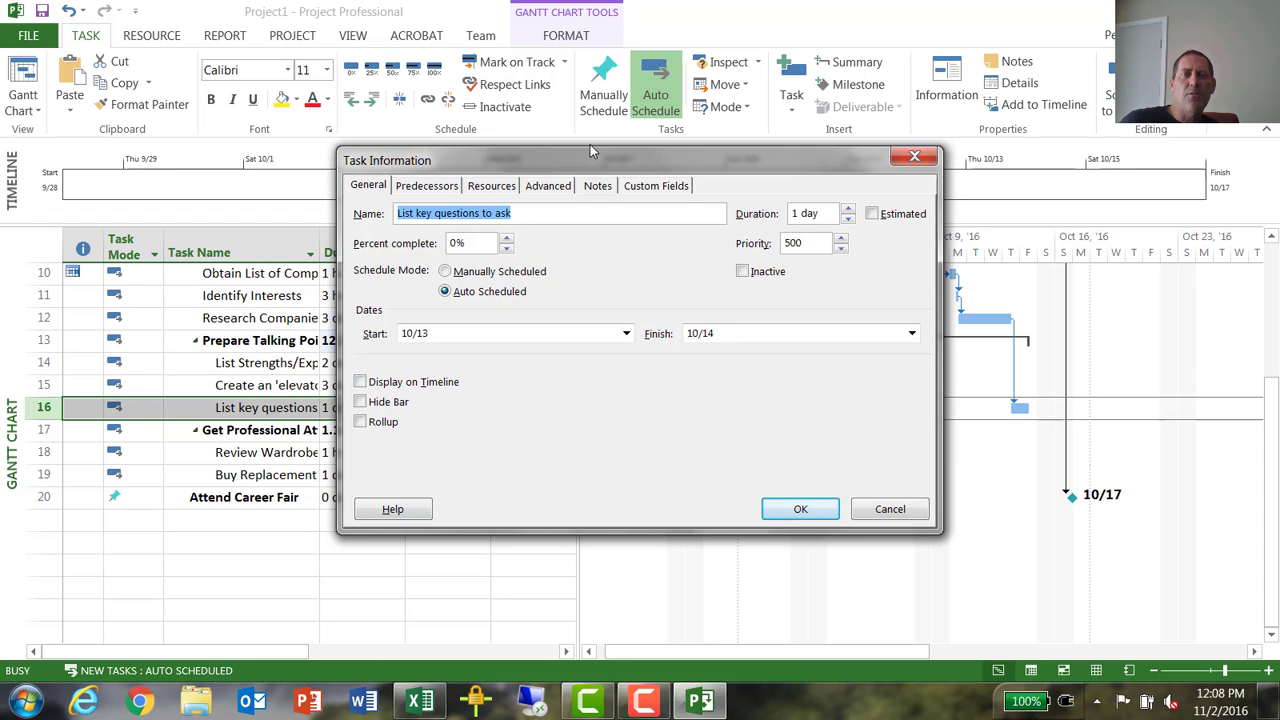
{"action": "left_click_drag", "start_coordinate": [591, 157], "coordinate": [718, 187]}
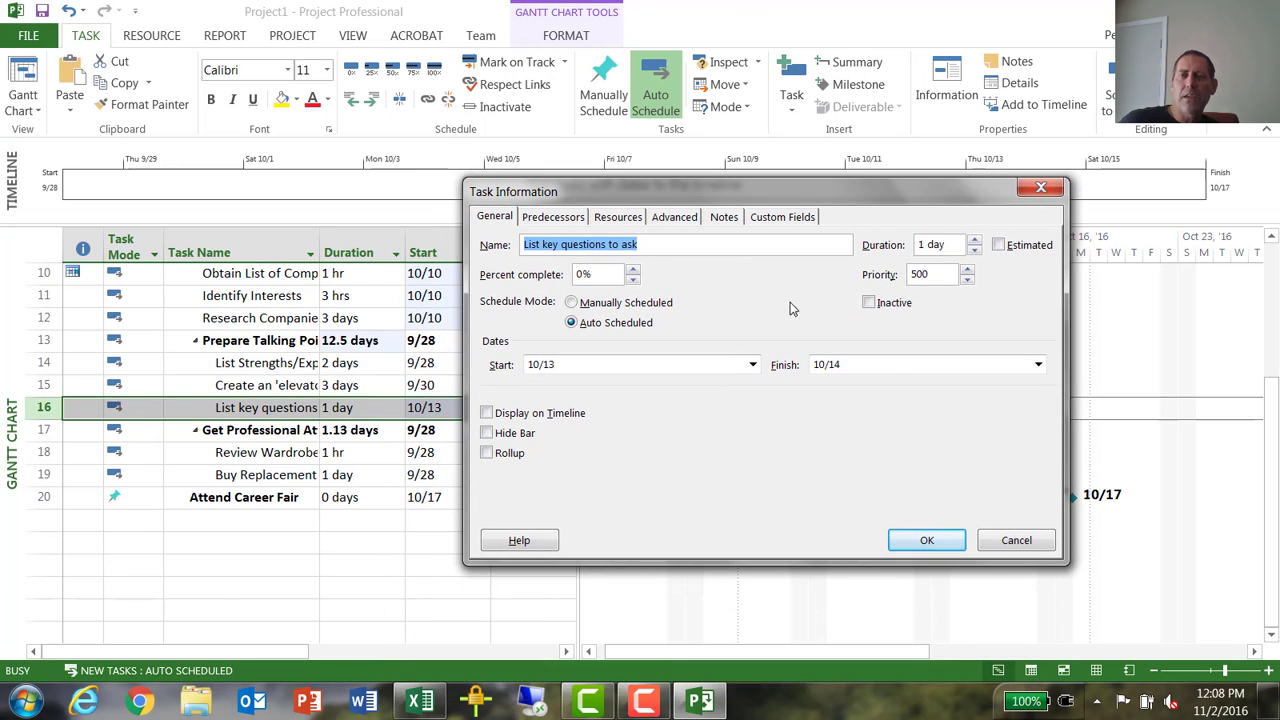
{"action": "left_click", "coordinate": [553, 217]}
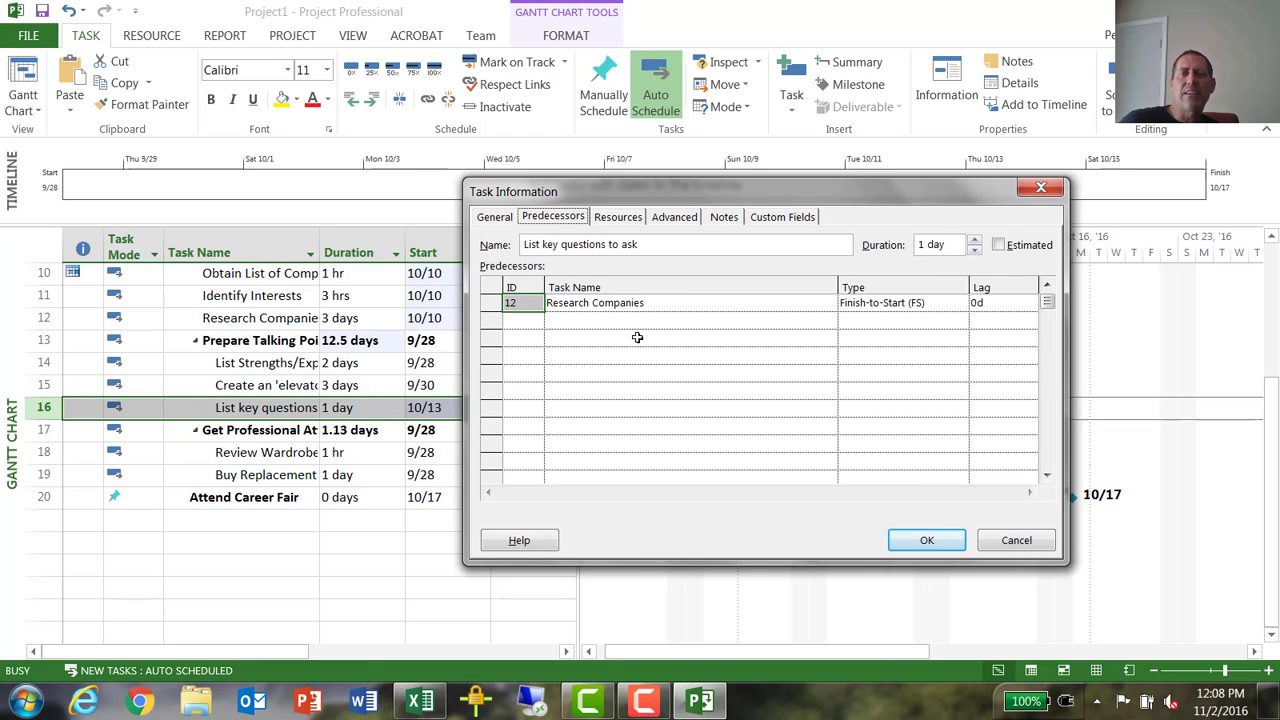
{"action": "left_click", "coordinate": [617, 217]}
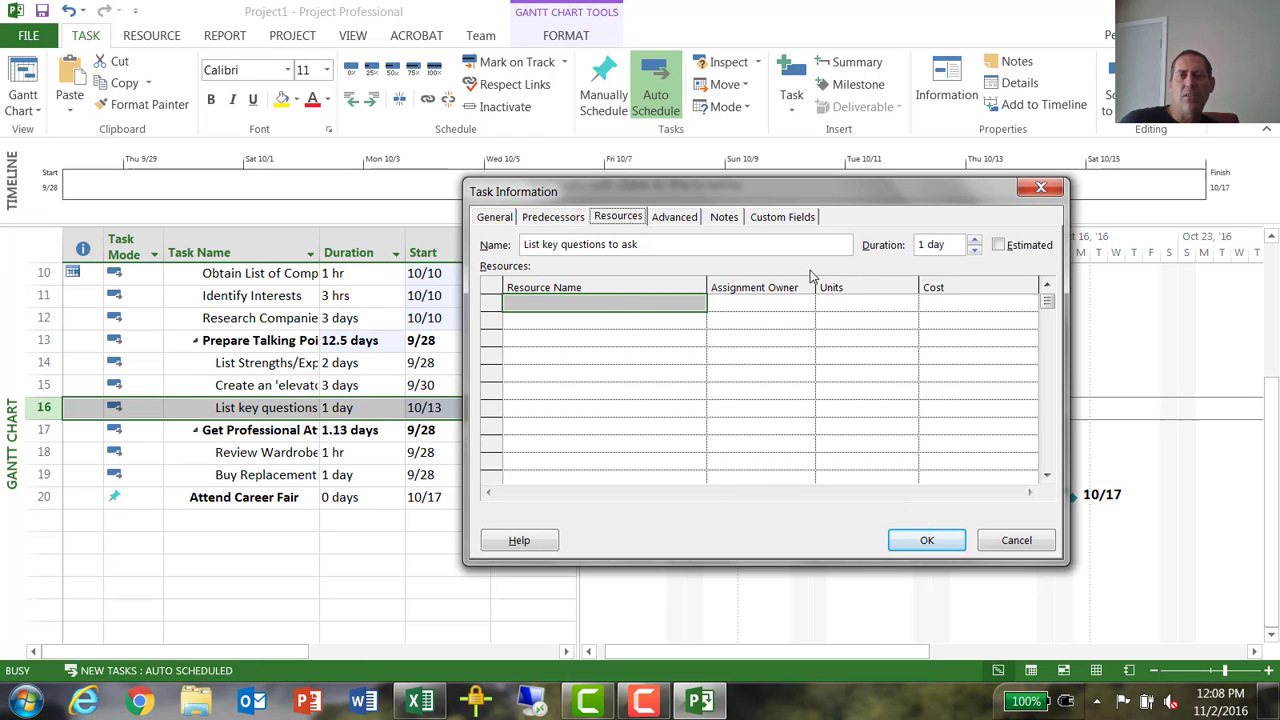
{"action": "left_click", "coordinate": [679, 220]}
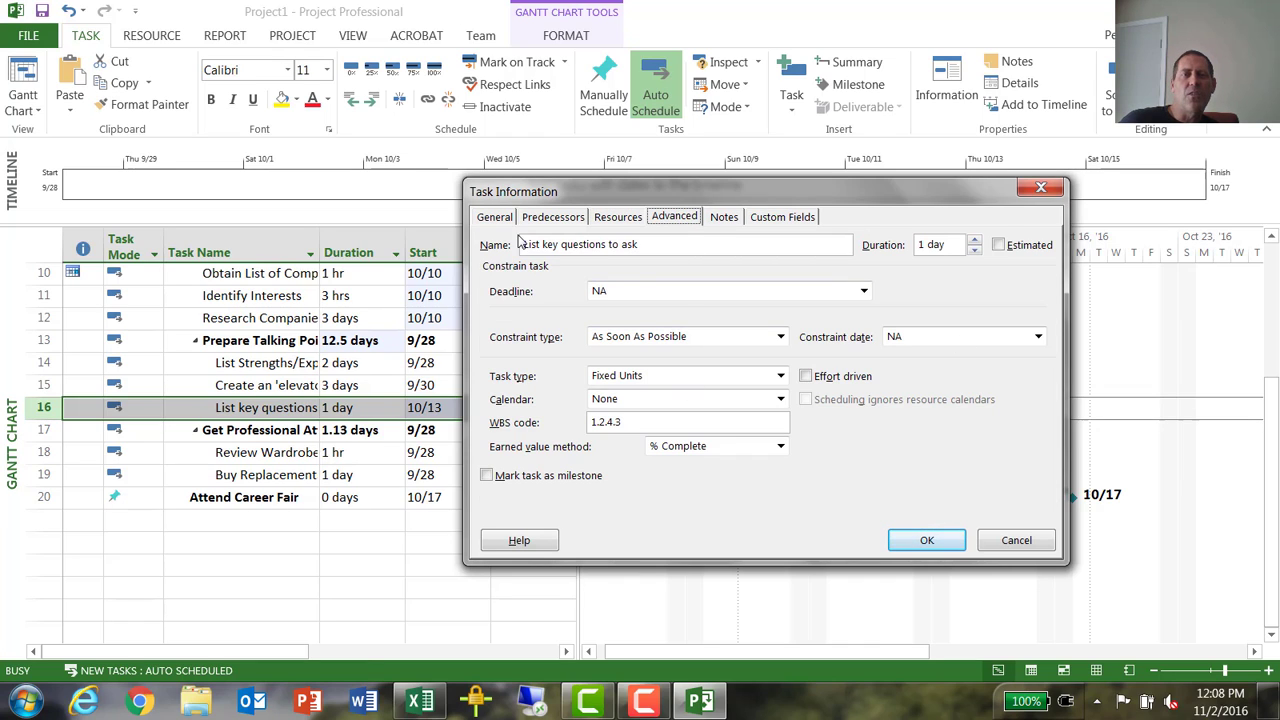
{"action": "left_click", "coordinate": [758, 341]}
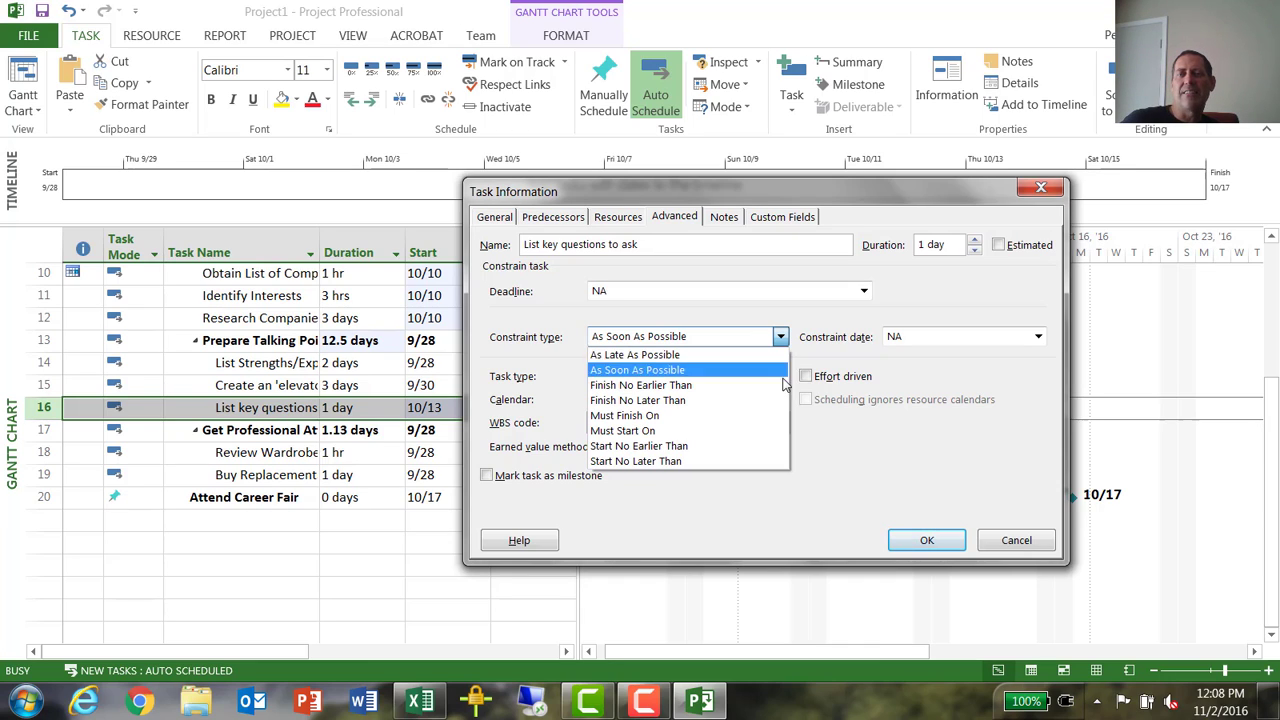
{"action": "left_click", "coordinate": [1000, 545]}
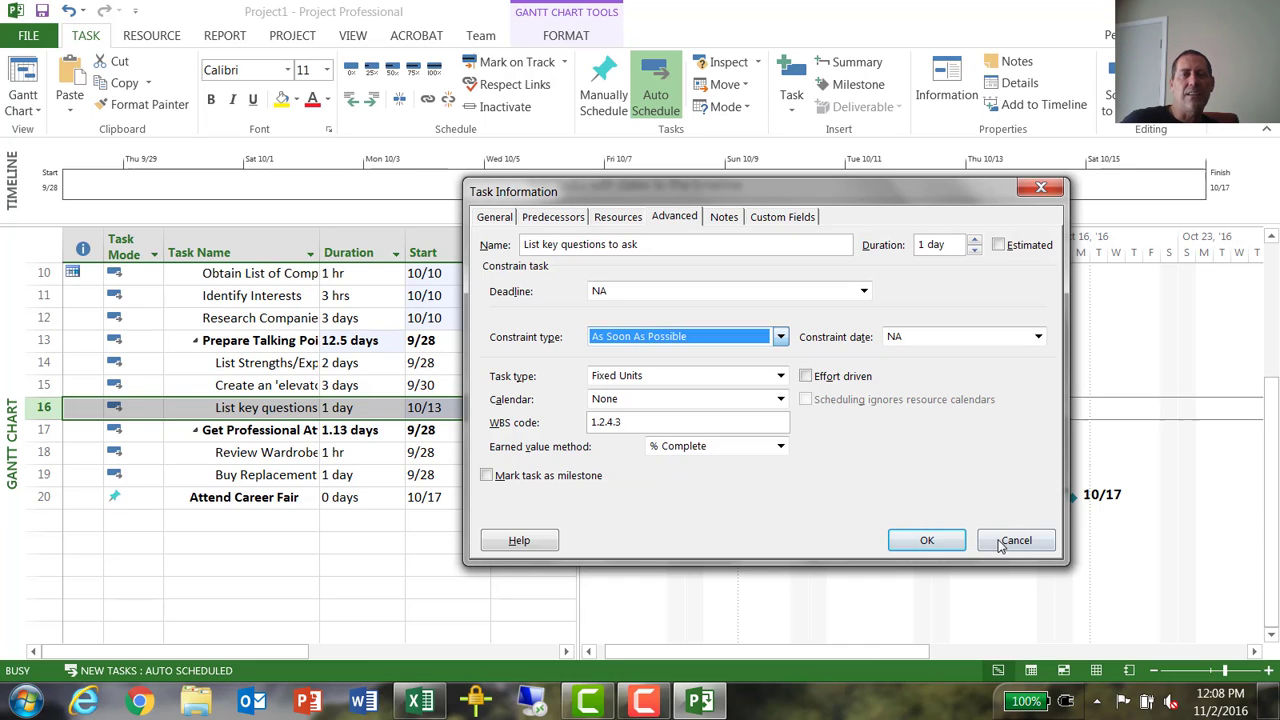
{"action": "left_click", "coordinate": [1008, 548]}
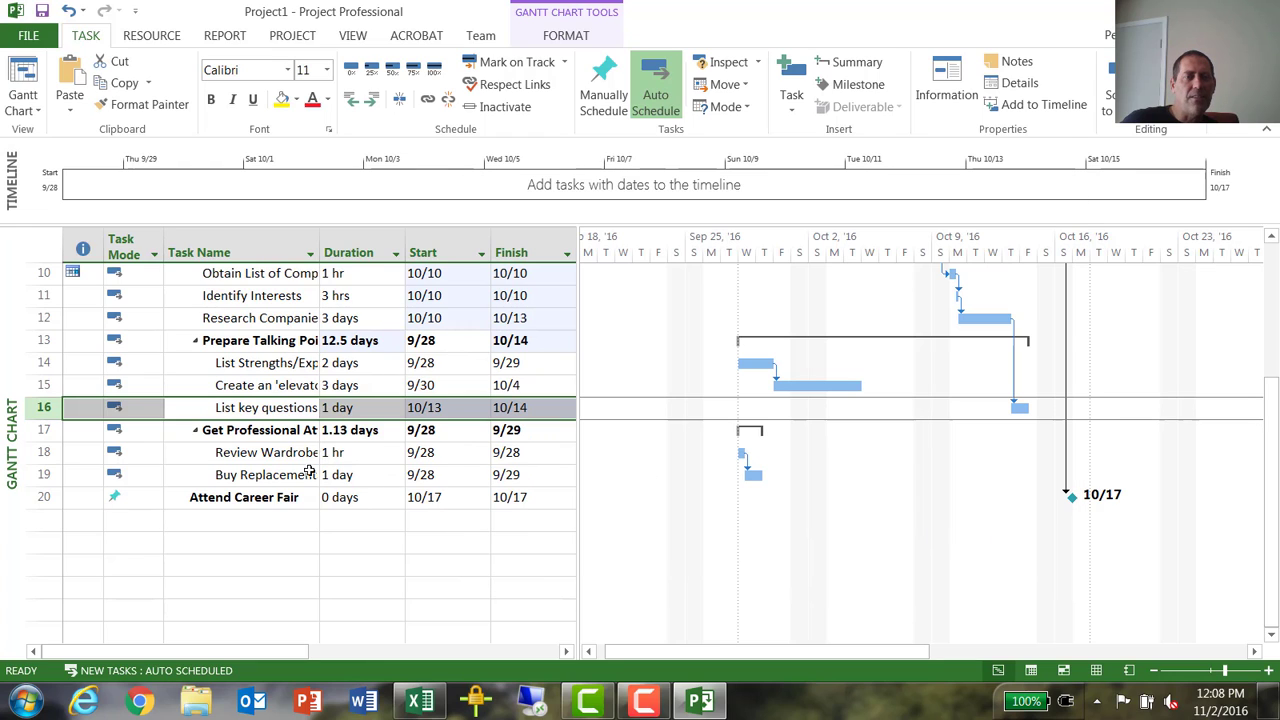
- Check which constraint types are available for summary task 17, Get Professional Attire, without changing it
{"action": "left_click", "coordinate": [232, 432]}
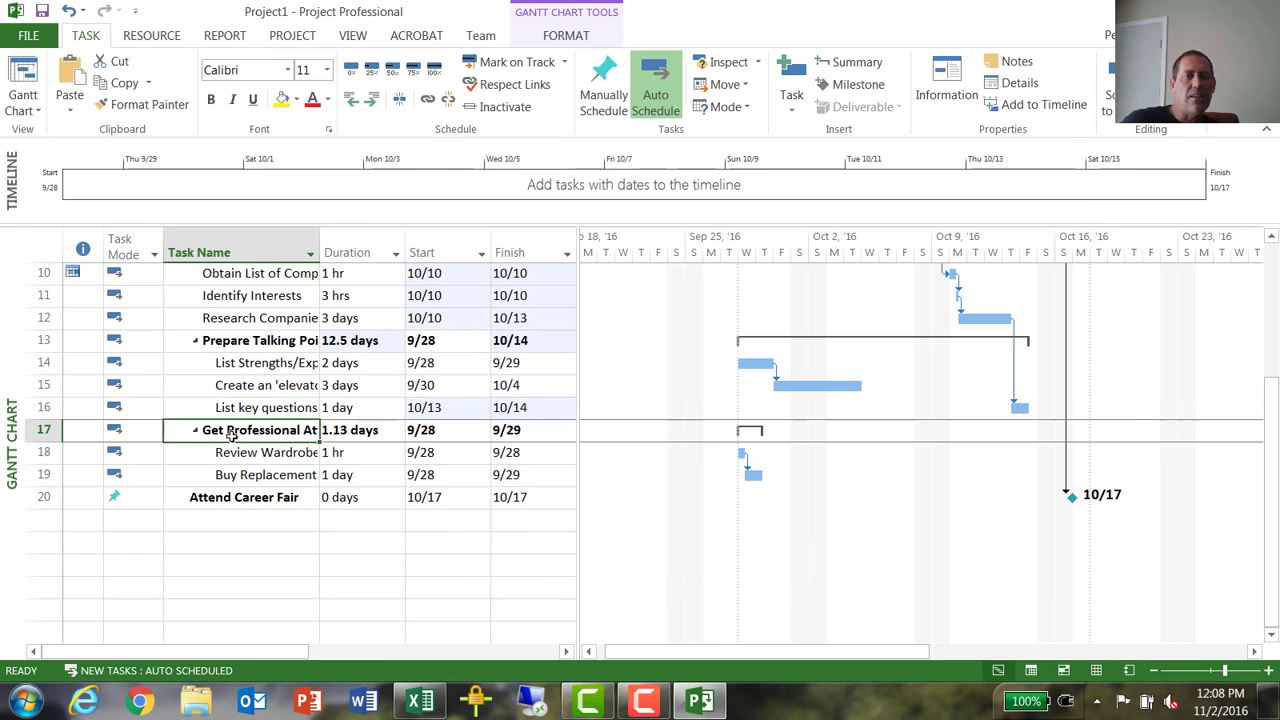
{"action": "double_click", "coordinate": [293, 440]}
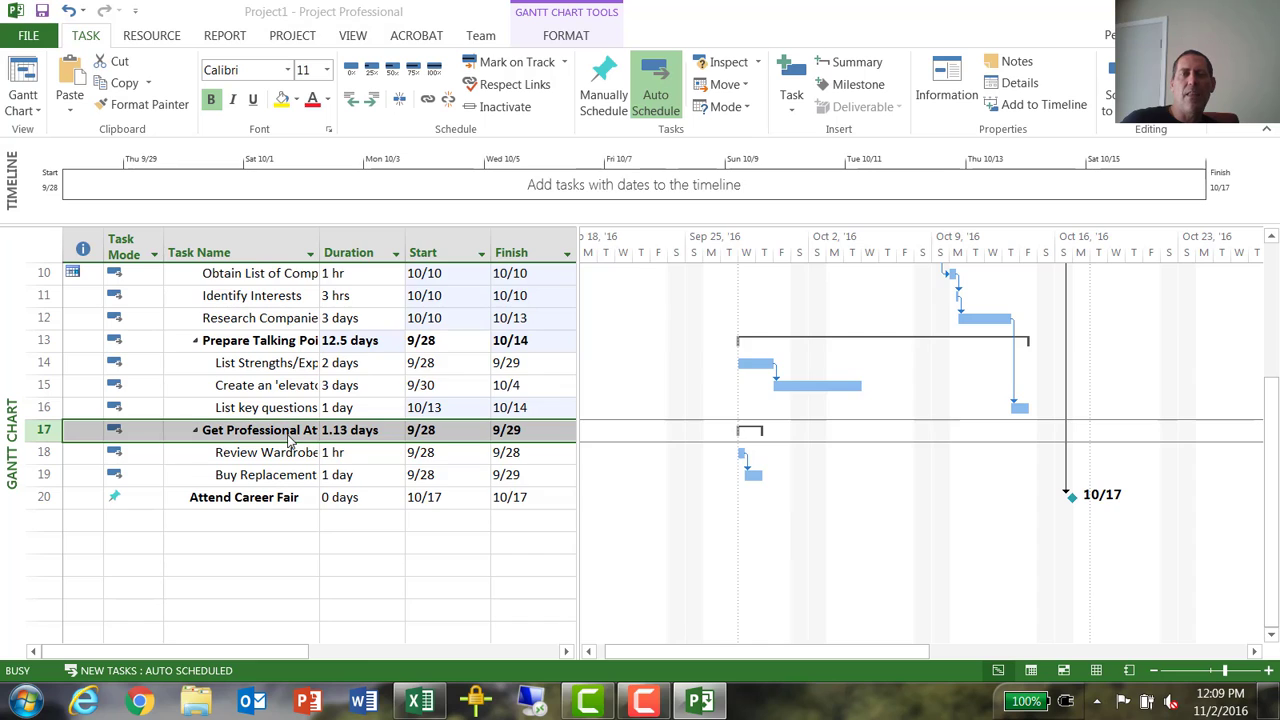
{"action": "left_click", "coordinate": [566, 310]}
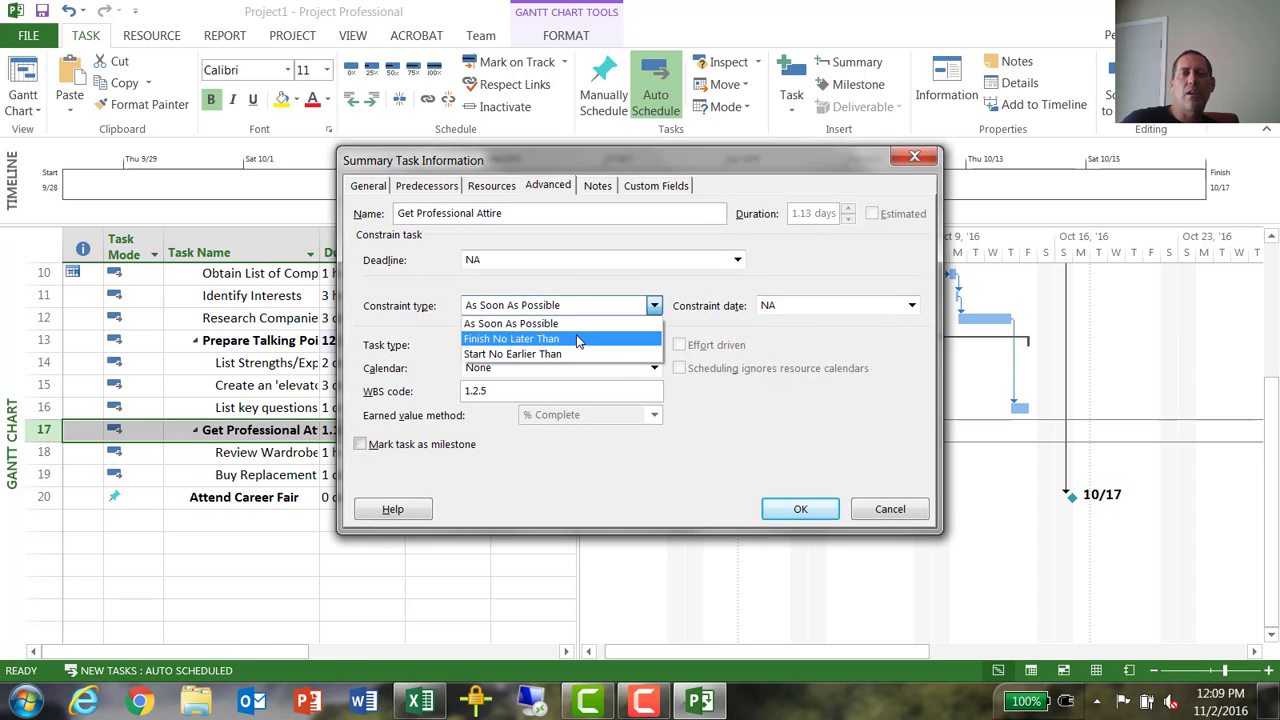
{"action": "left_click", "coordinate": [876, 512]}
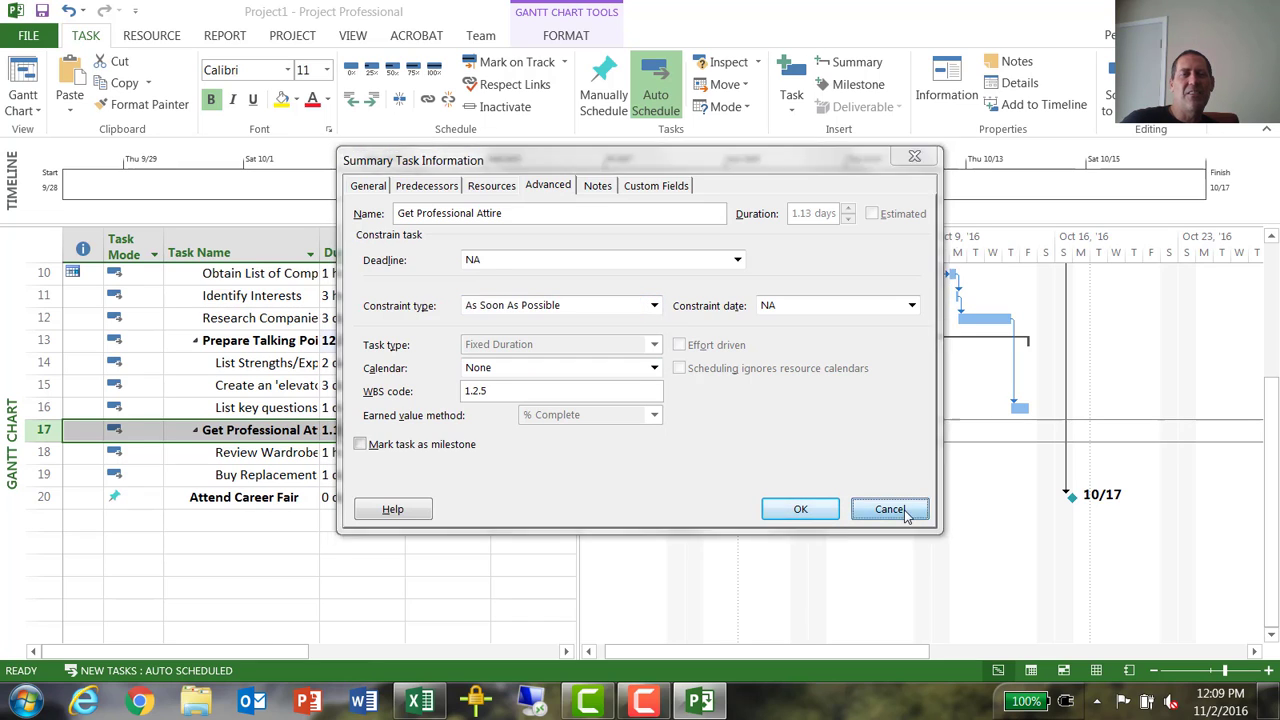
{"action": "left_click", "coordinate": [892, 508]}
- Set the constraint type of task 18, Review Wardrobe, to As Late As Possible
{"action": "double_click", "coordinate": [289, 455]}
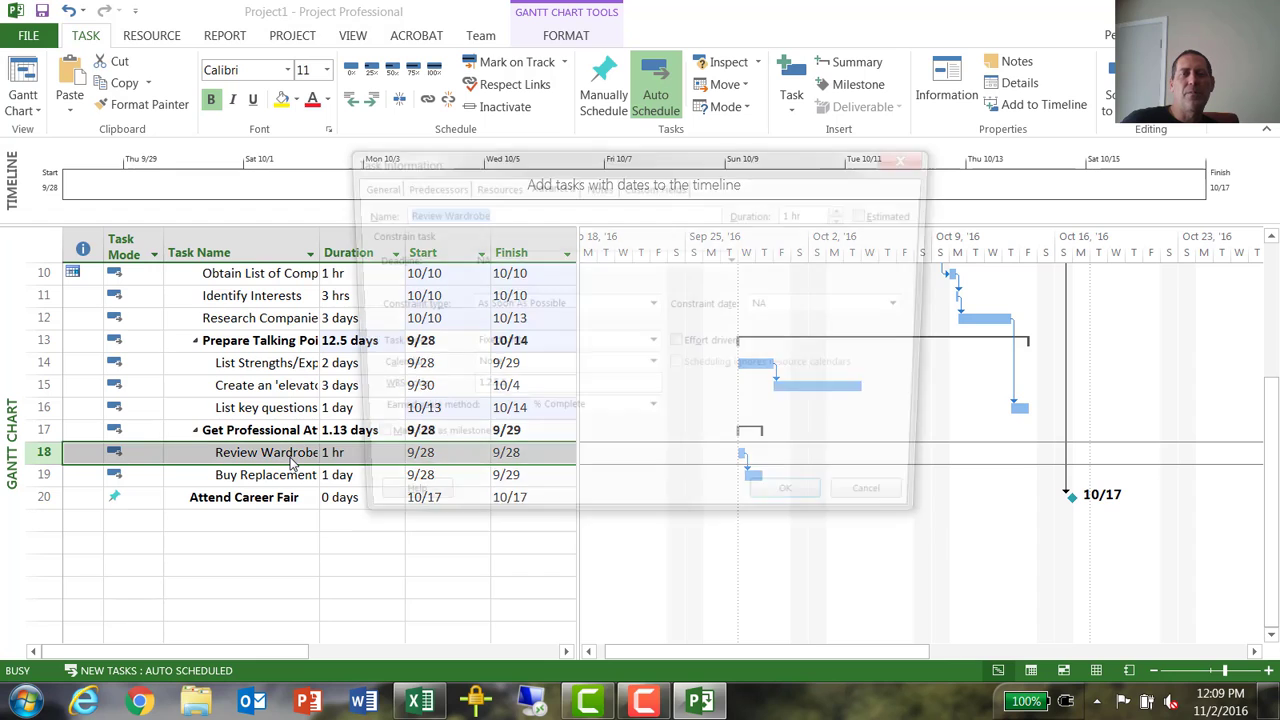
{"action": "left_click", "coordinate": [608, 309]}
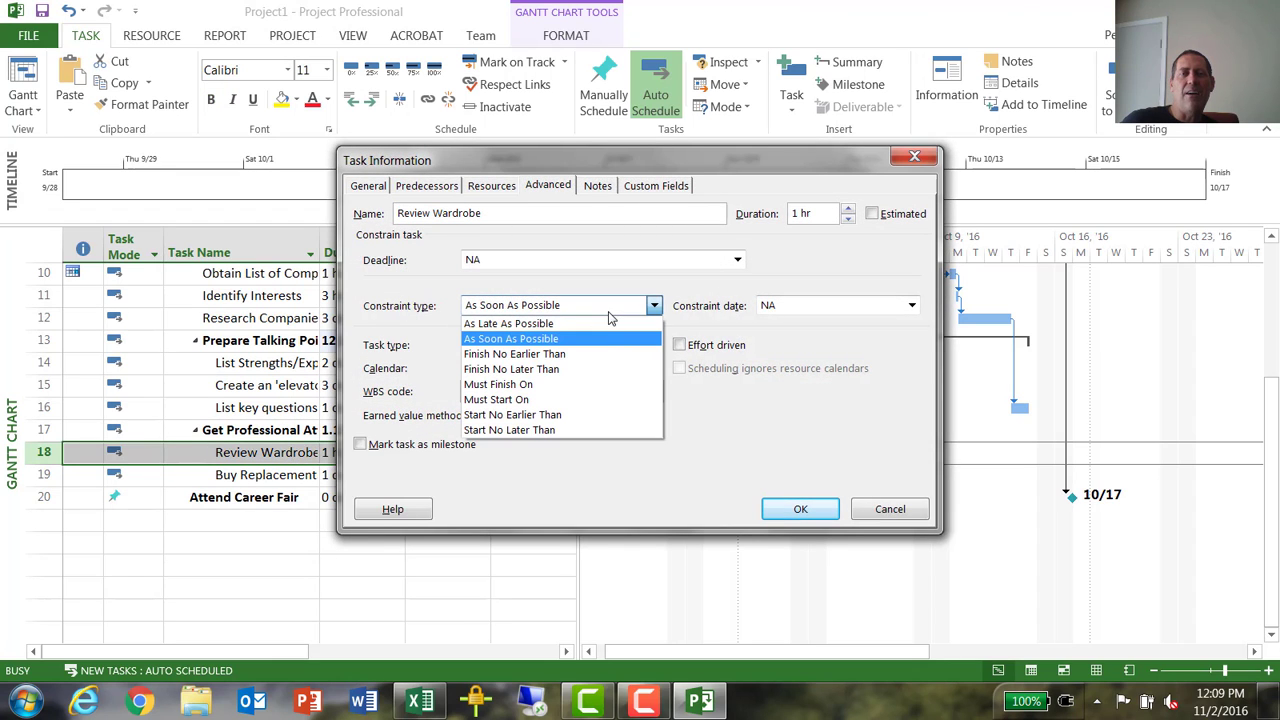
{"action": "left_click", "coordinate": [608, 322]}
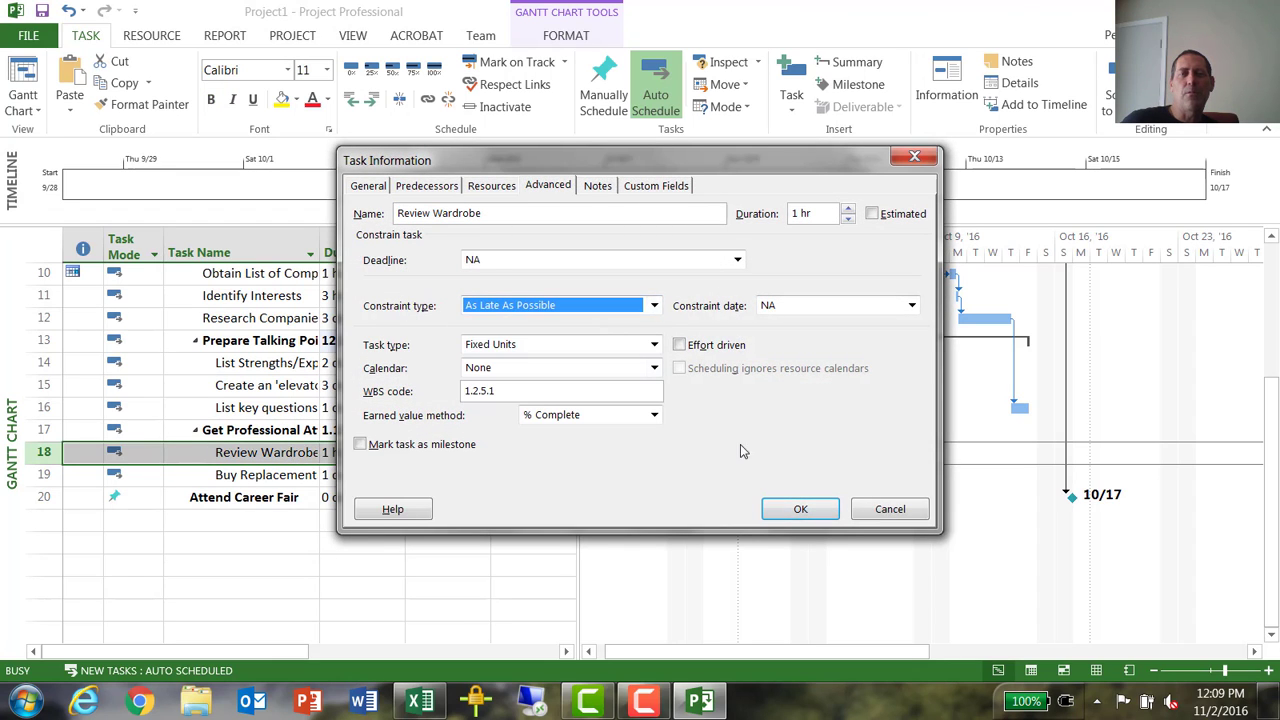
{"action": "left_click", "coordinate": [799, 507]}
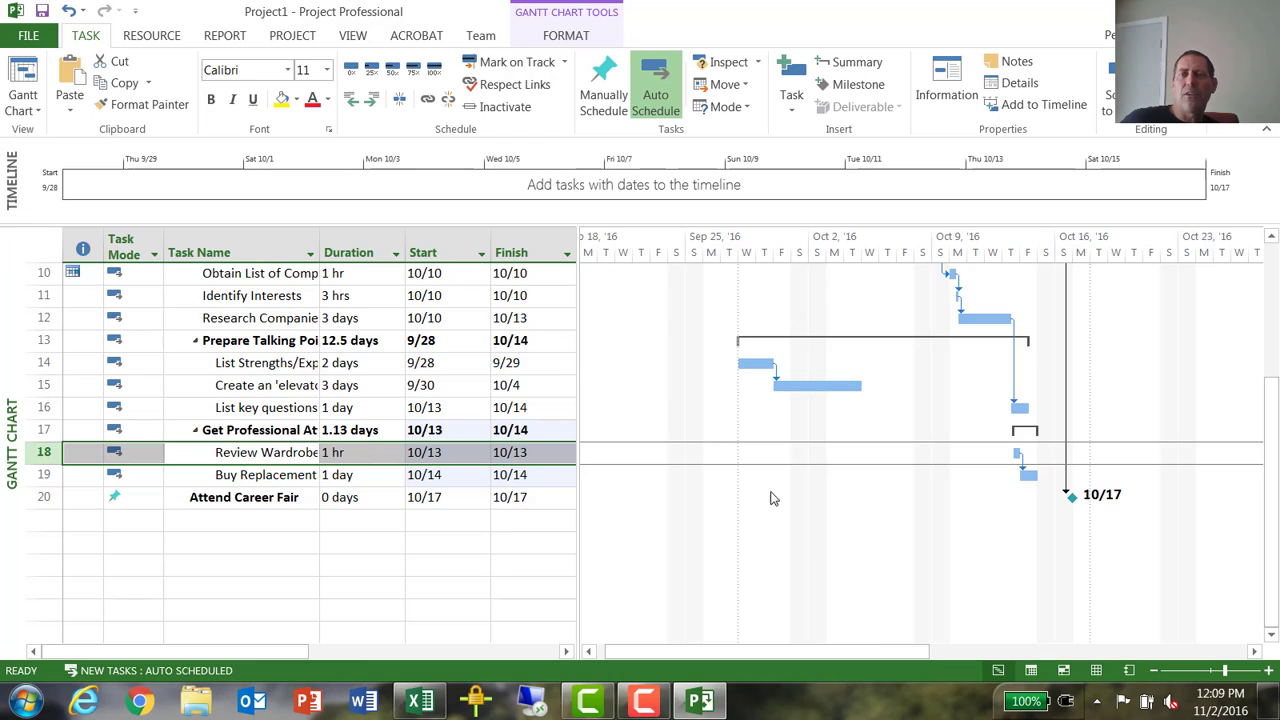
- Set the Gantt timescale's middle tier to Months units with the label format "Jan, Feb, ..."
{"action": "double_click", "coordinate": [1062, 248]}
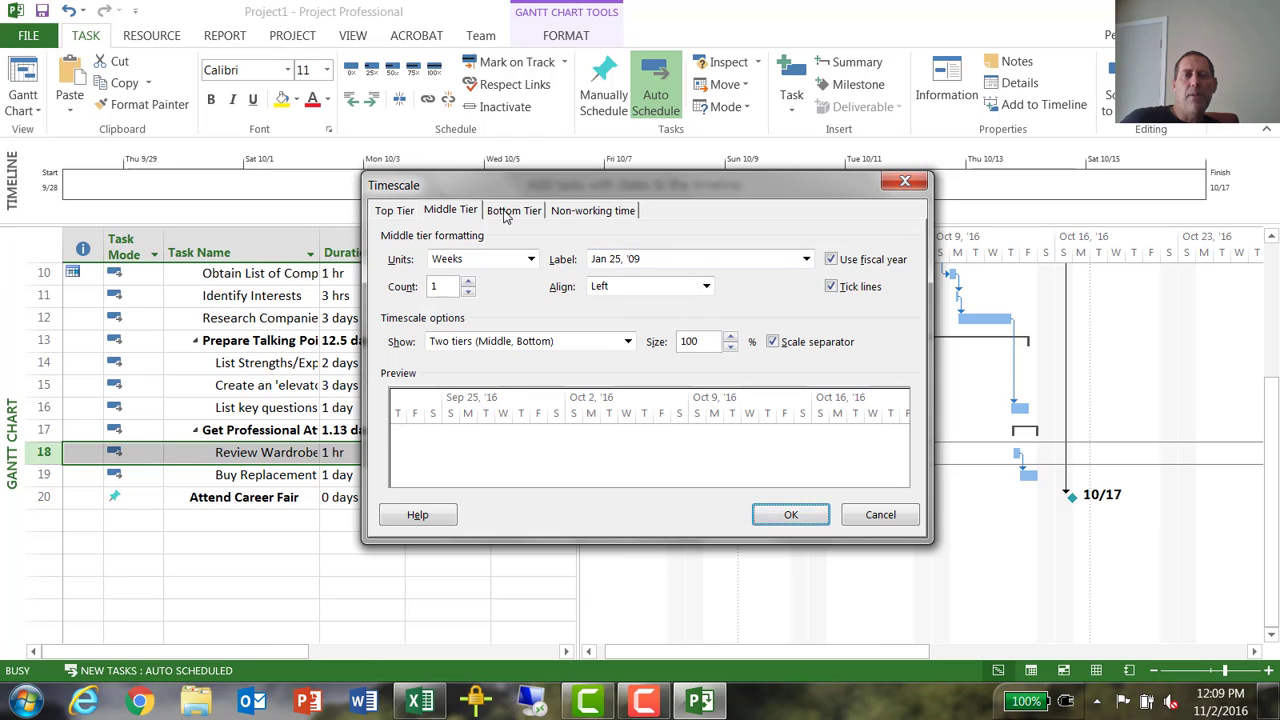
{"action": "left_click", "coordinate": [530, 259]}
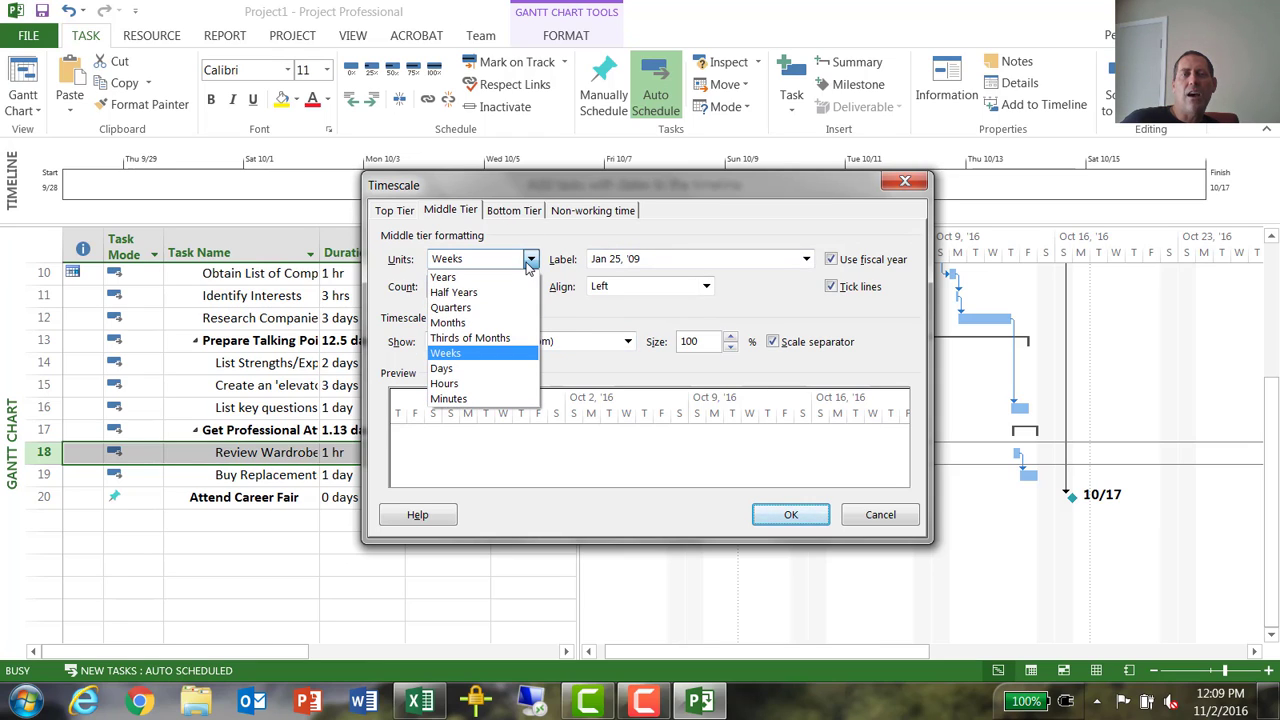
{"action": "left_click", "coordinate": [475, 324]}
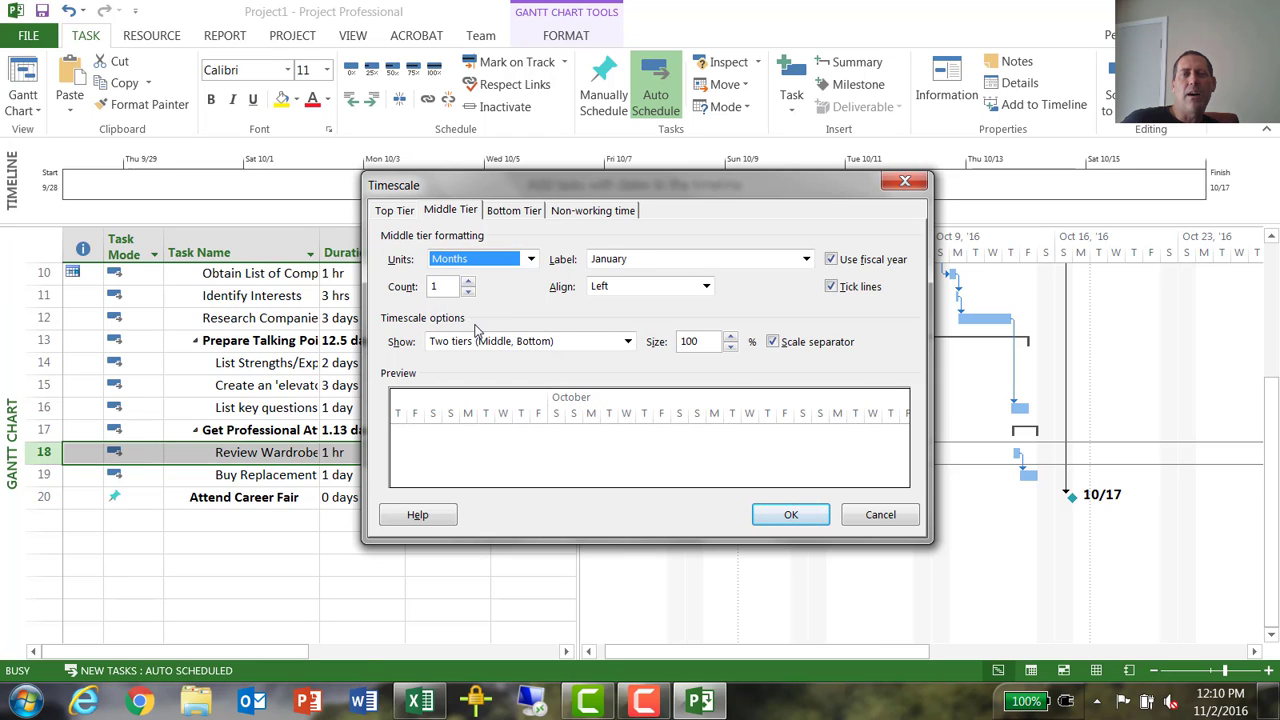
{"action": "left_click", "coordinate": [700, 259]}
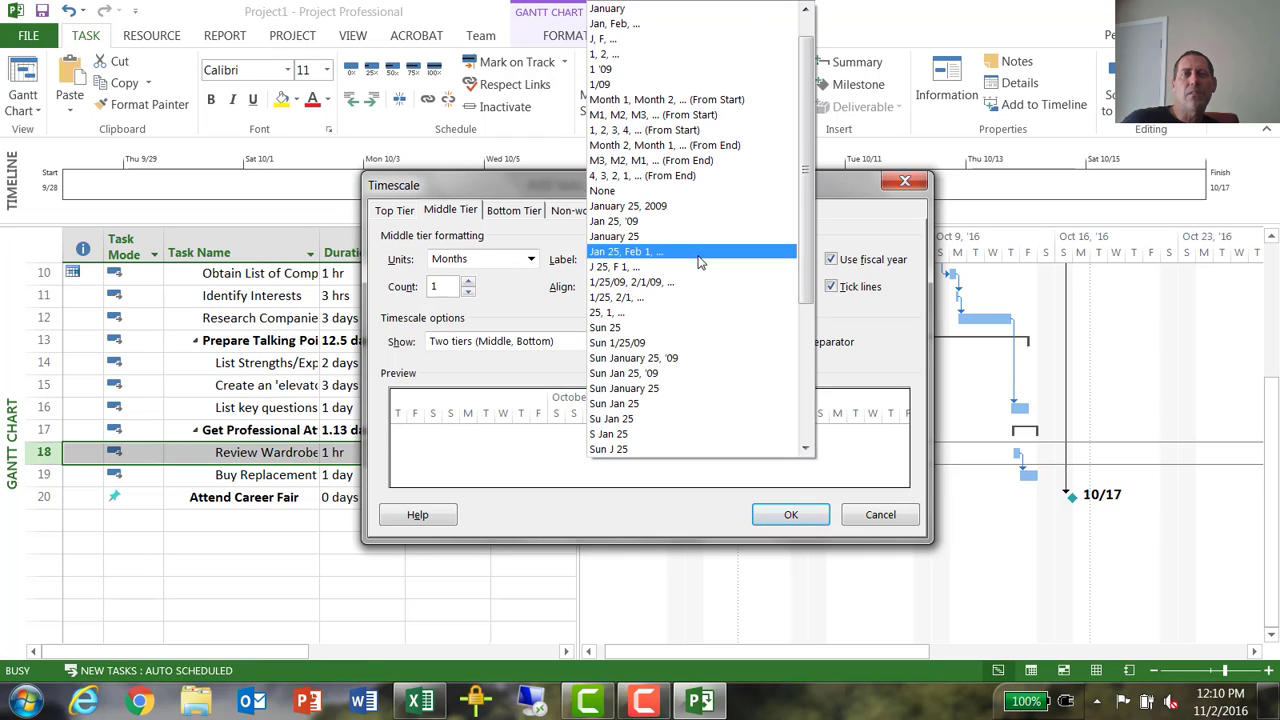
{"action": "left_click", "coordinate": [670, 26]}
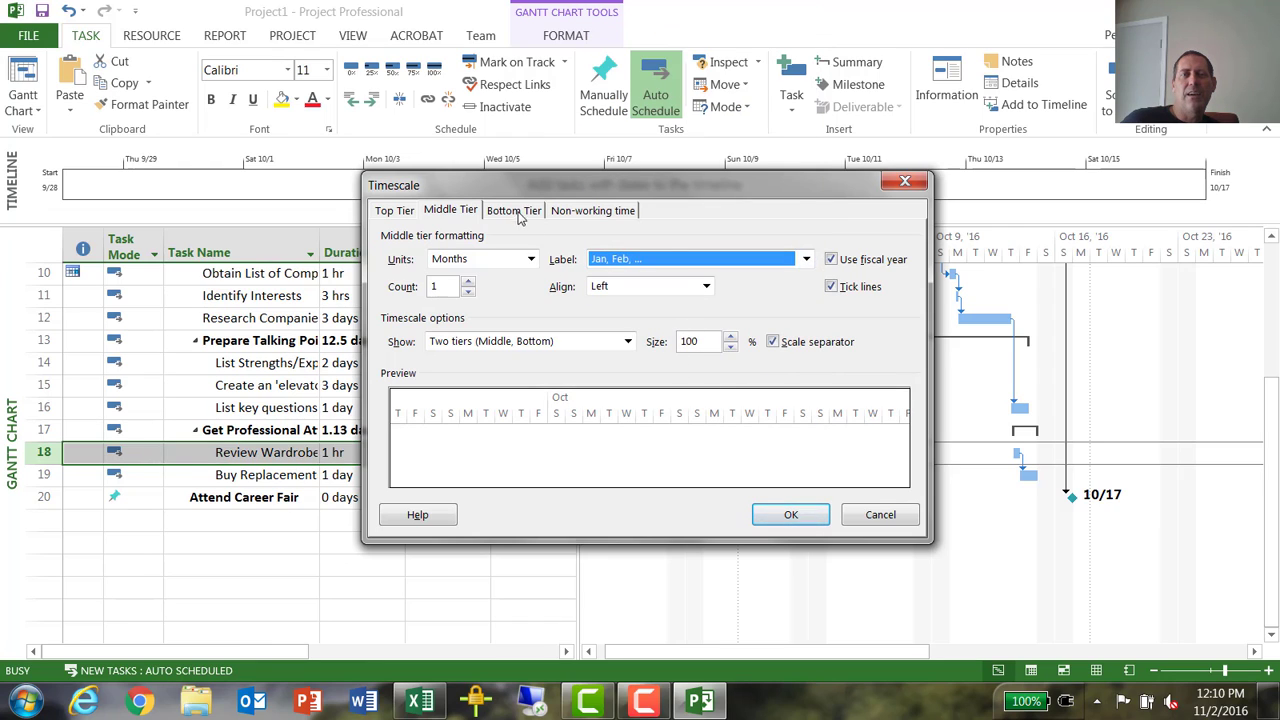
{"action": "left_click", "coordinate": [791, 515]}
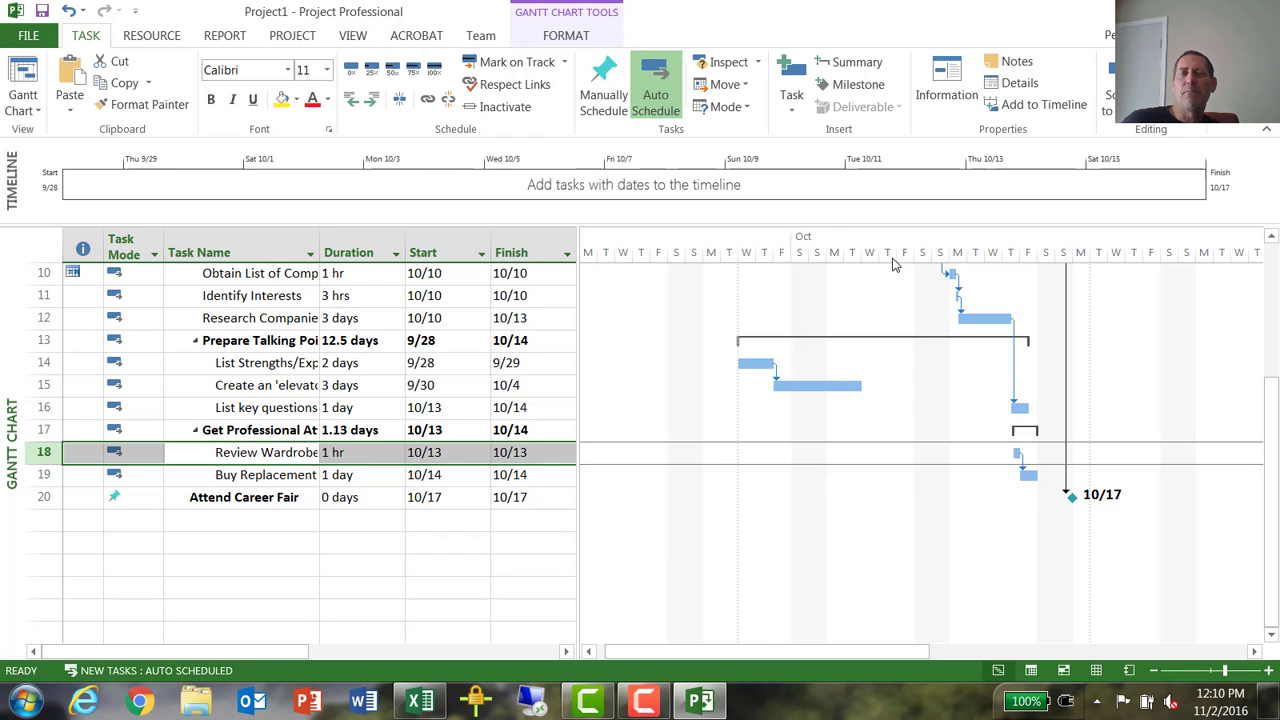
- Set the Gantt timescale's bottom tier to Weeks units with the label format "25, 1, ..."
{"action": "double_click", "coordinate": [1085, 258]}
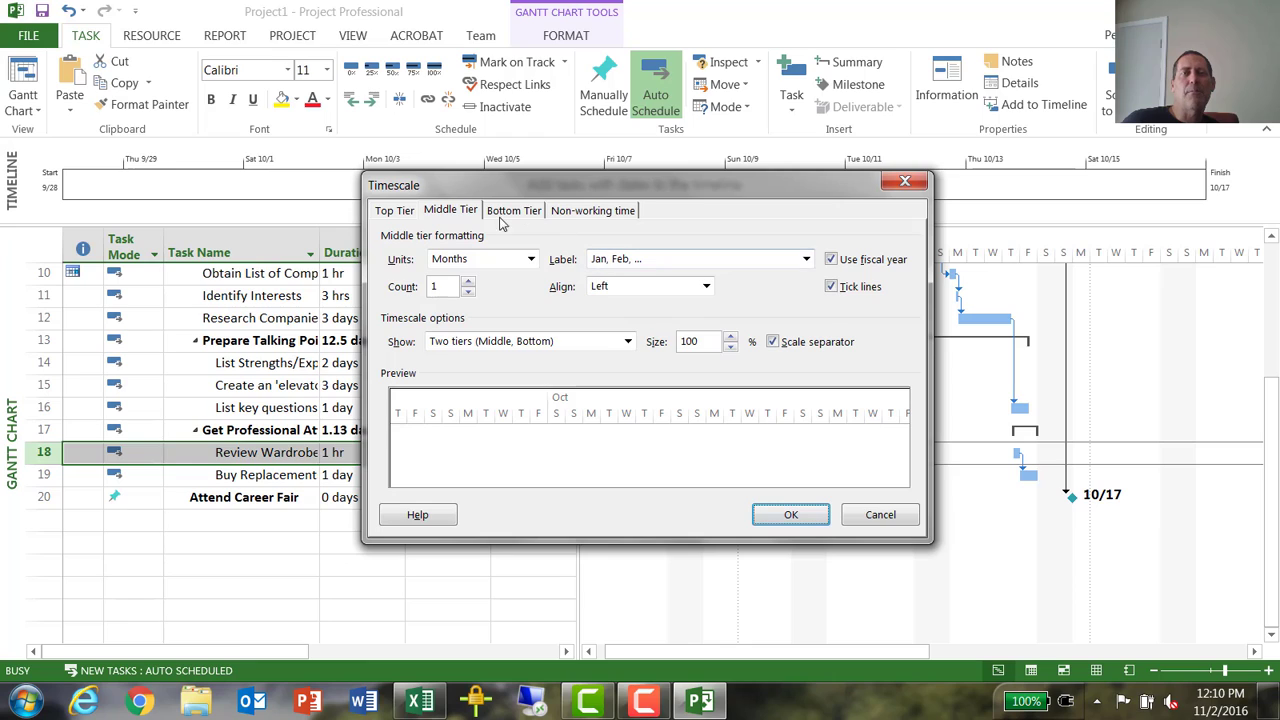
{"action": "left_click", "coordinate": [513, 212]}
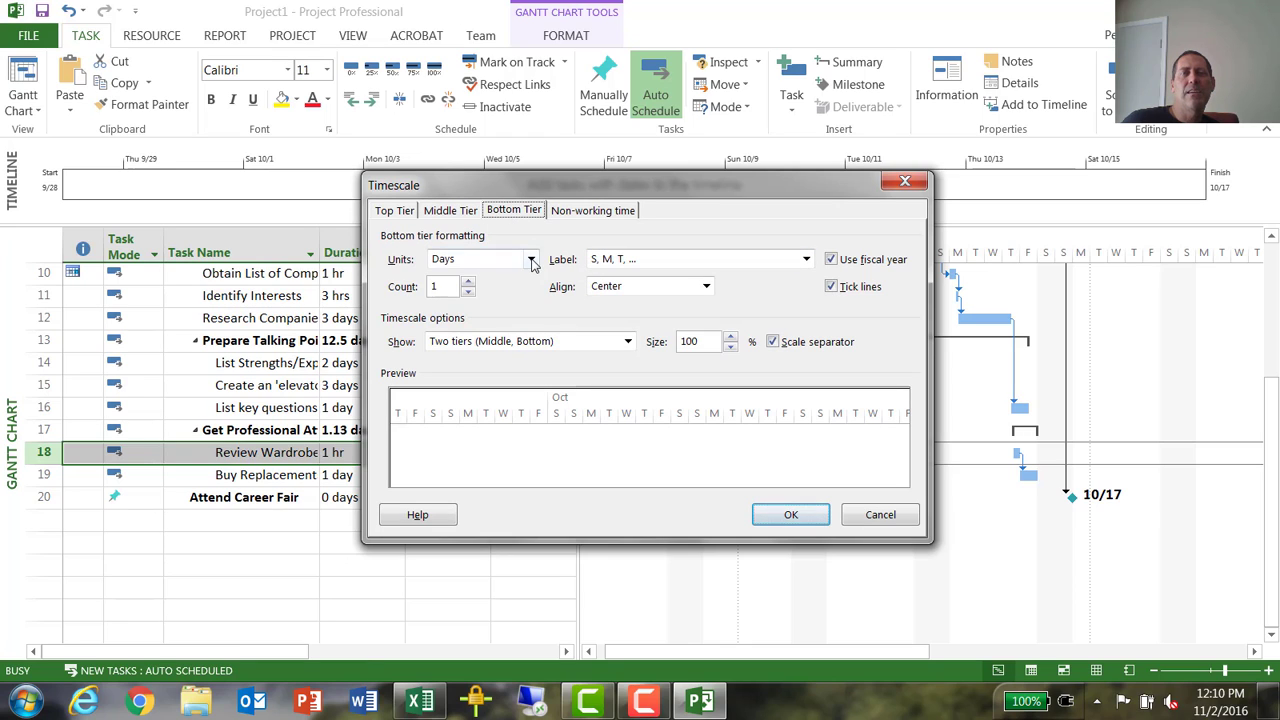
{"action": "left_click", "coordinate": [530, 259]}
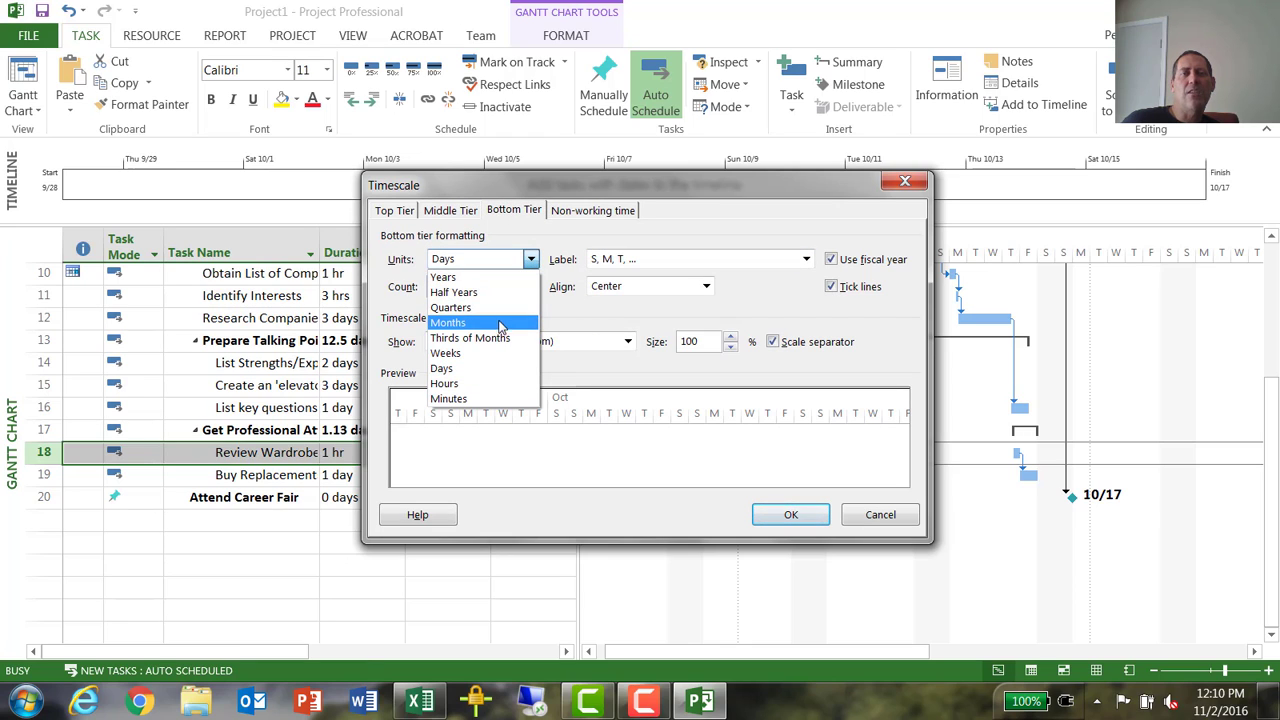
{"action": "left_click", "coordinate": [506, 362]}
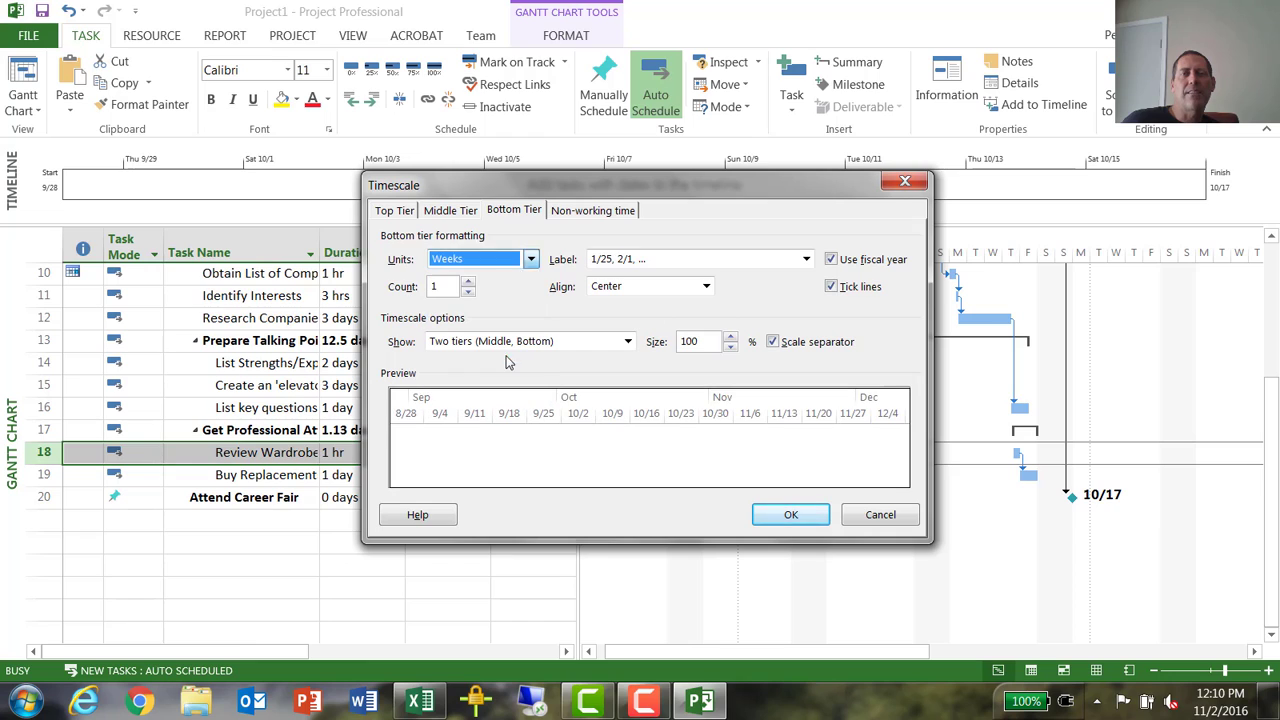
{"action": "left_click", "coordinate": [703, 262]}
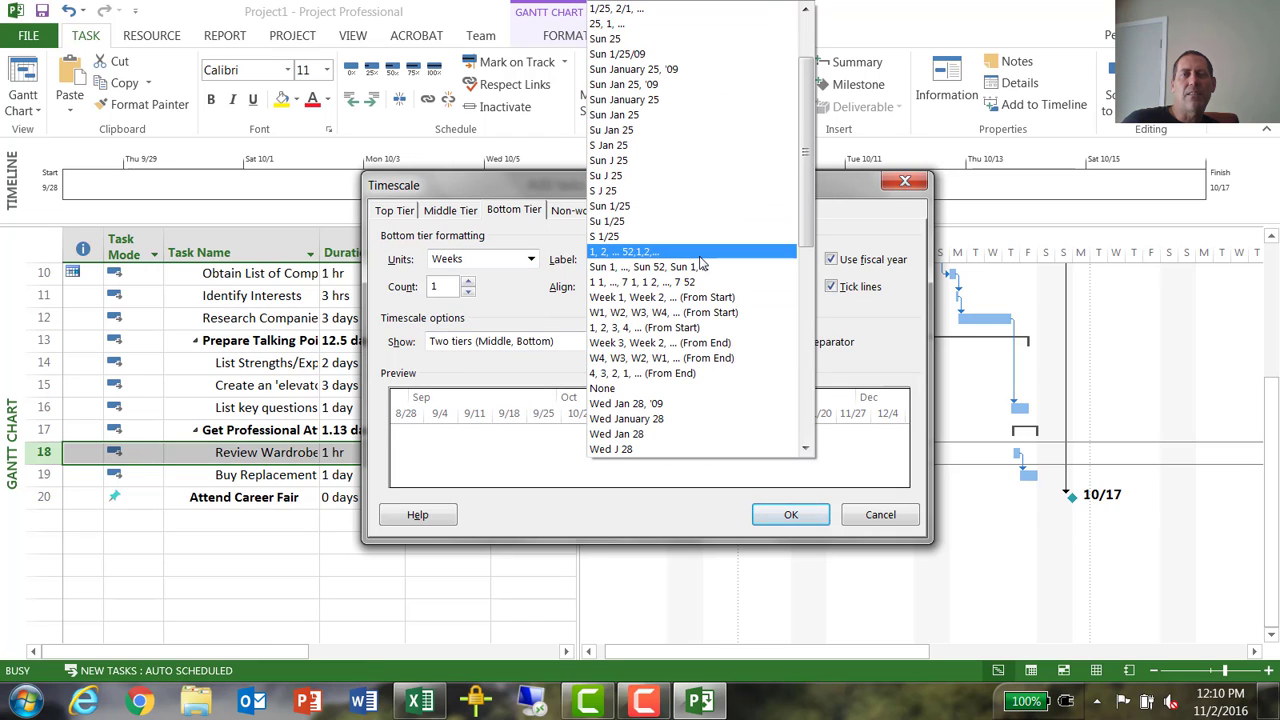
{"action": "left_click", "coordinate": [665, 25]}
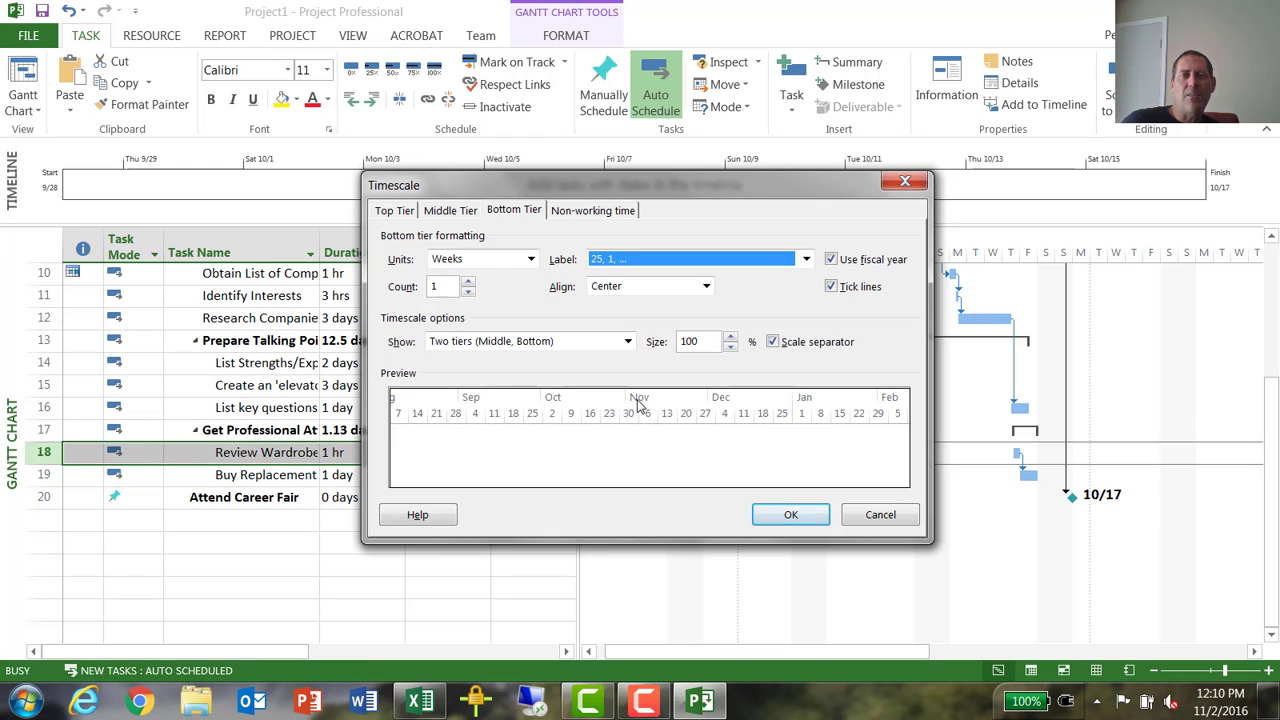
{"action": "left_click", "coordinate": [791, 514]}
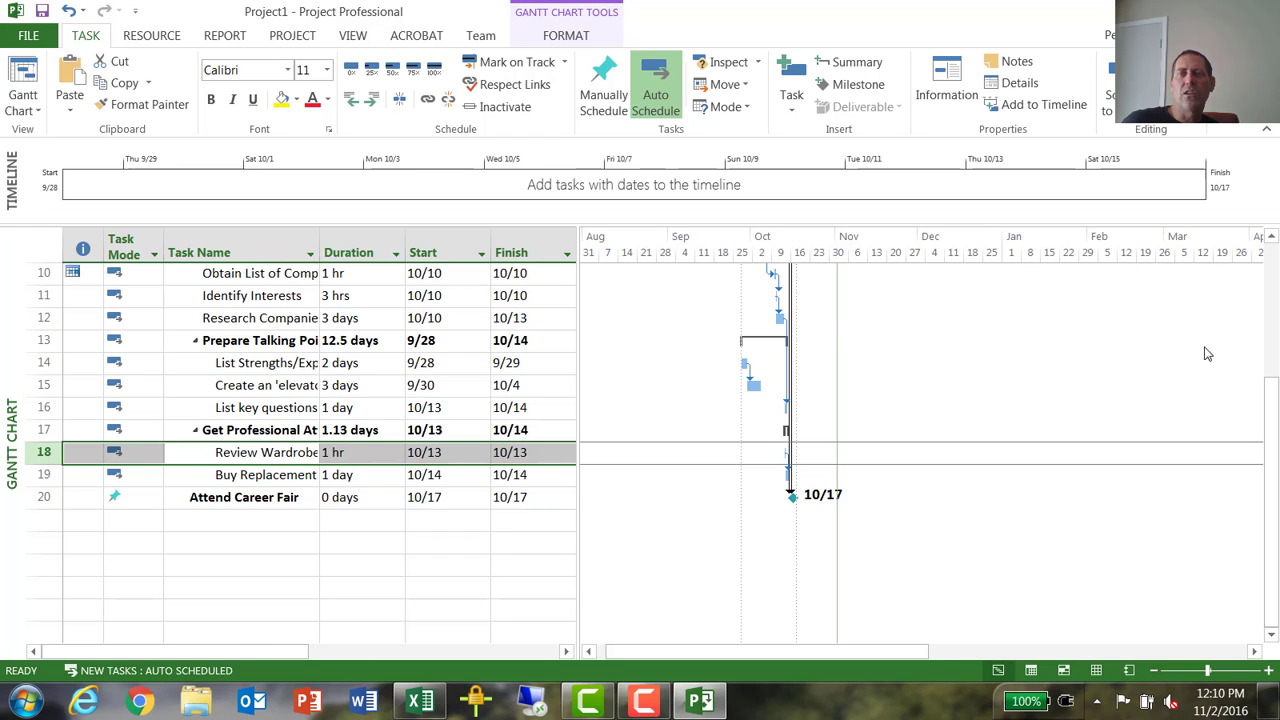
- Check the print preview of the whole project plan and return to the Gantt chart
{"action": "left_click", "coordinate": [27, 36]}
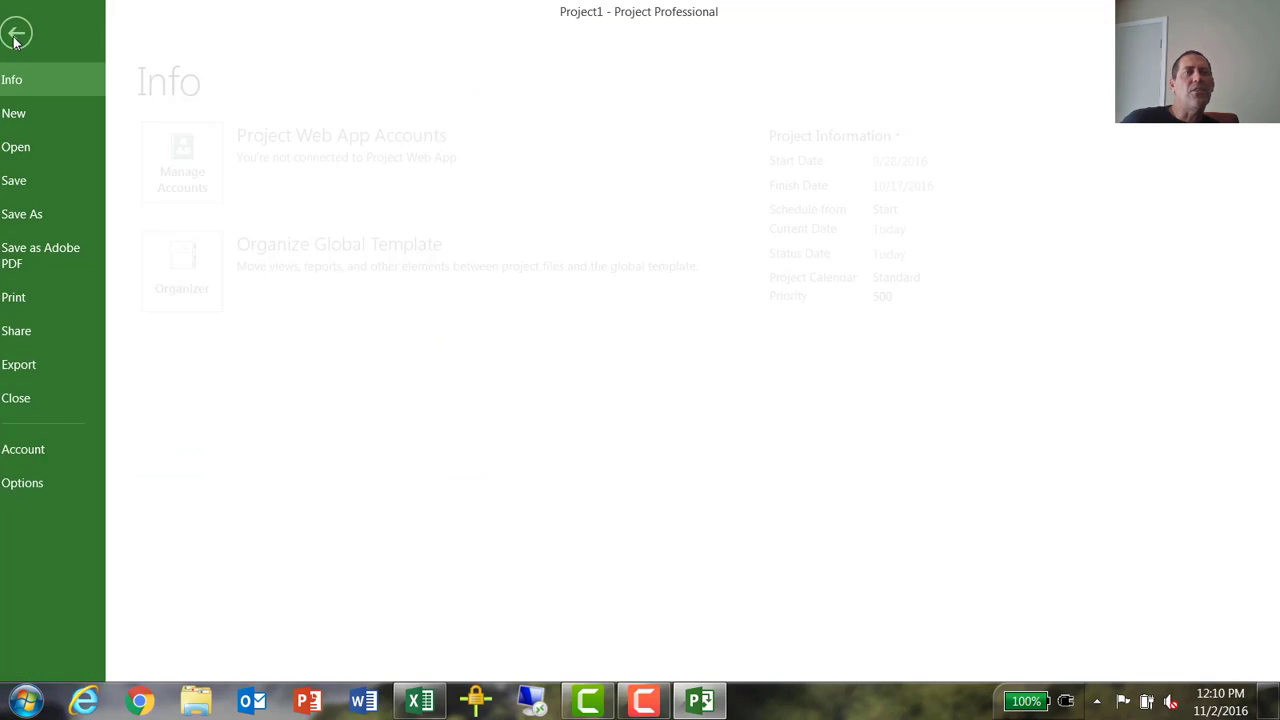
{"action": "left_click", "coordinate": [36, 297]}
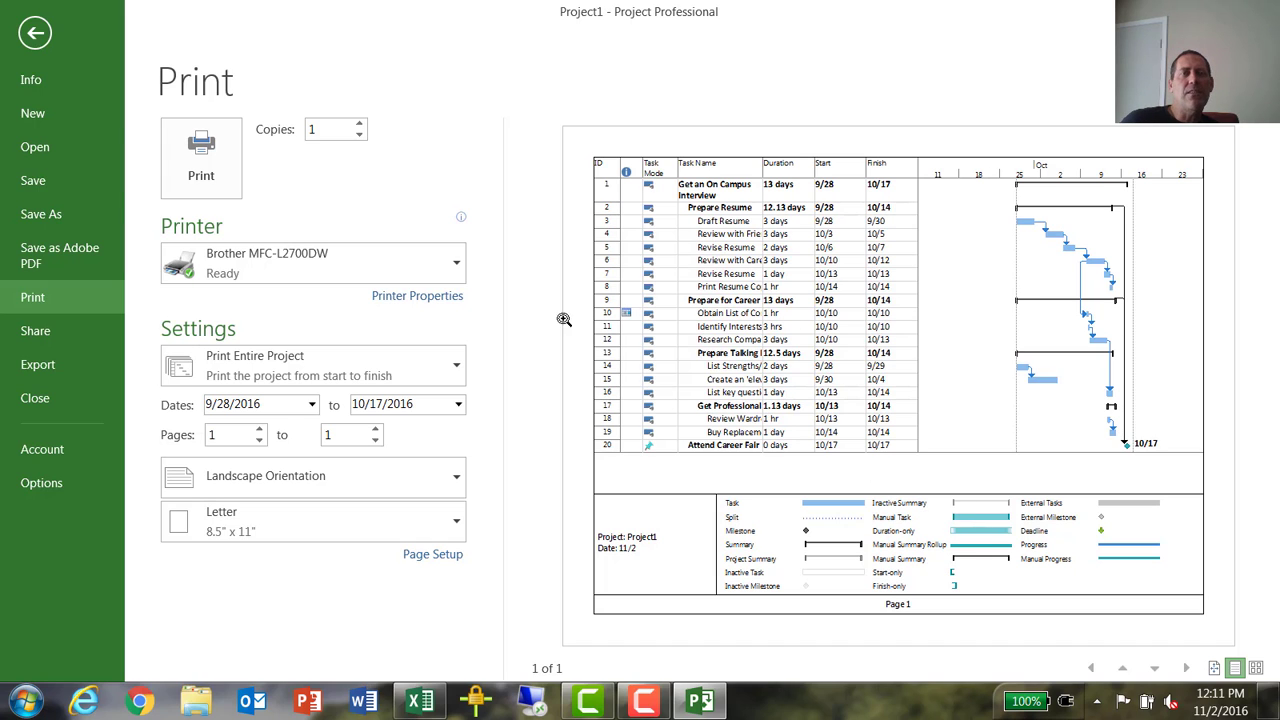
{"action": "left_click", "coordinate": [32, 35]}
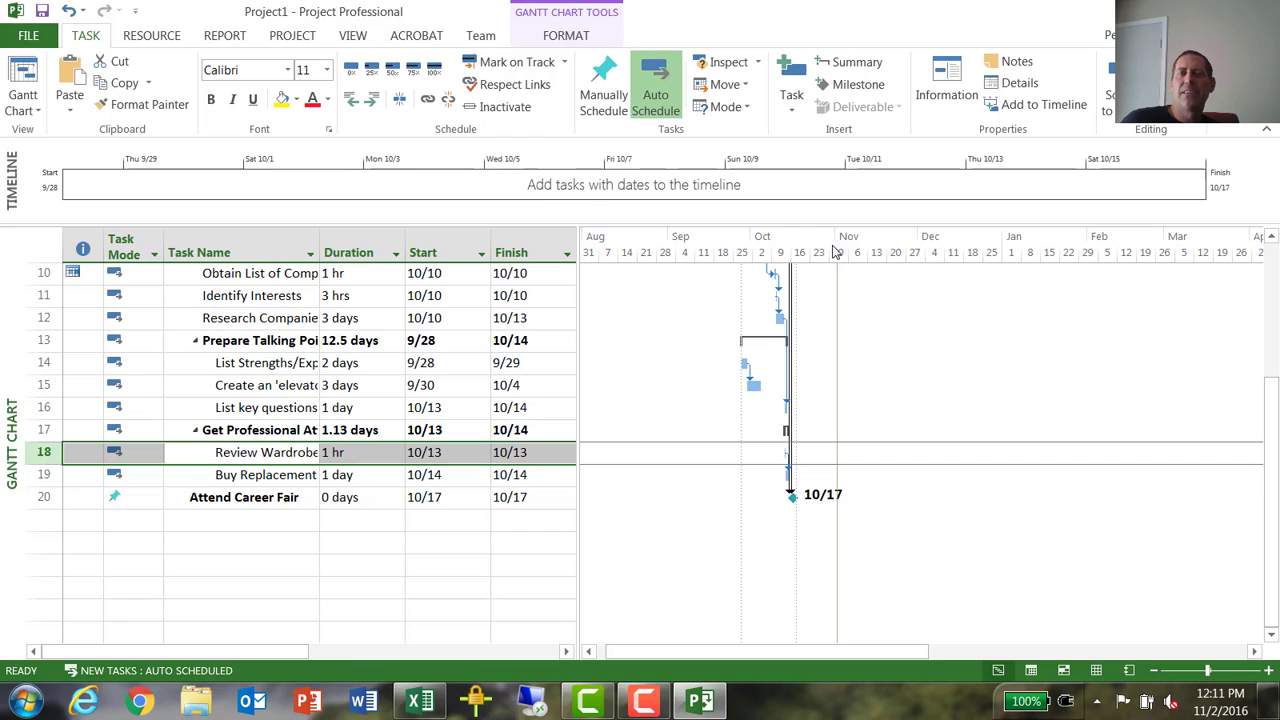